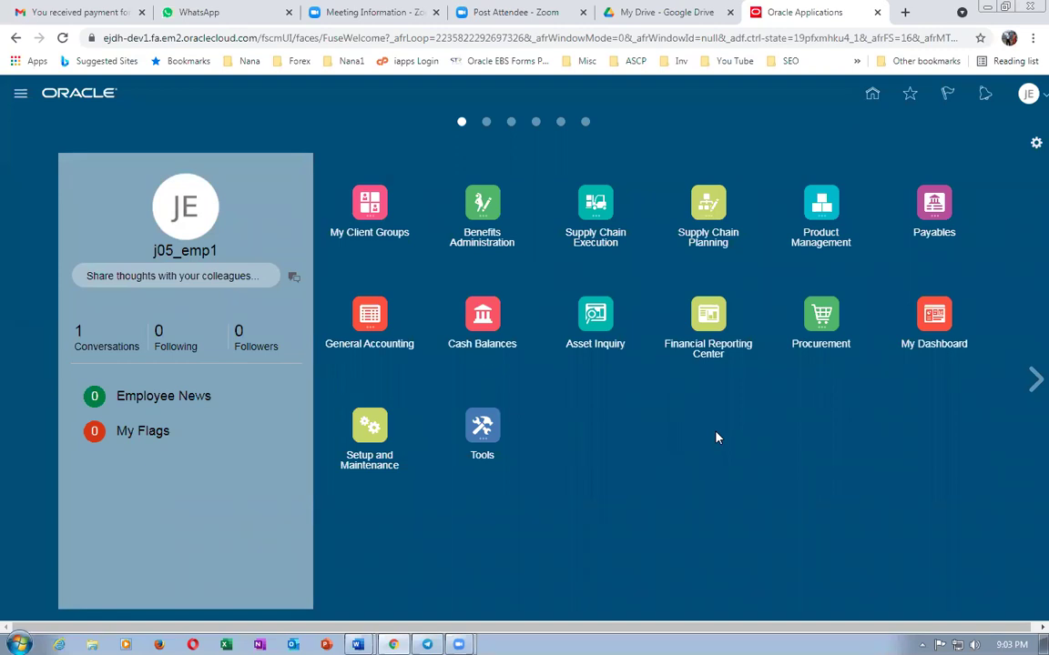
Go to Setup and Maintenance and open the setup task search page.
click(1027, 95)
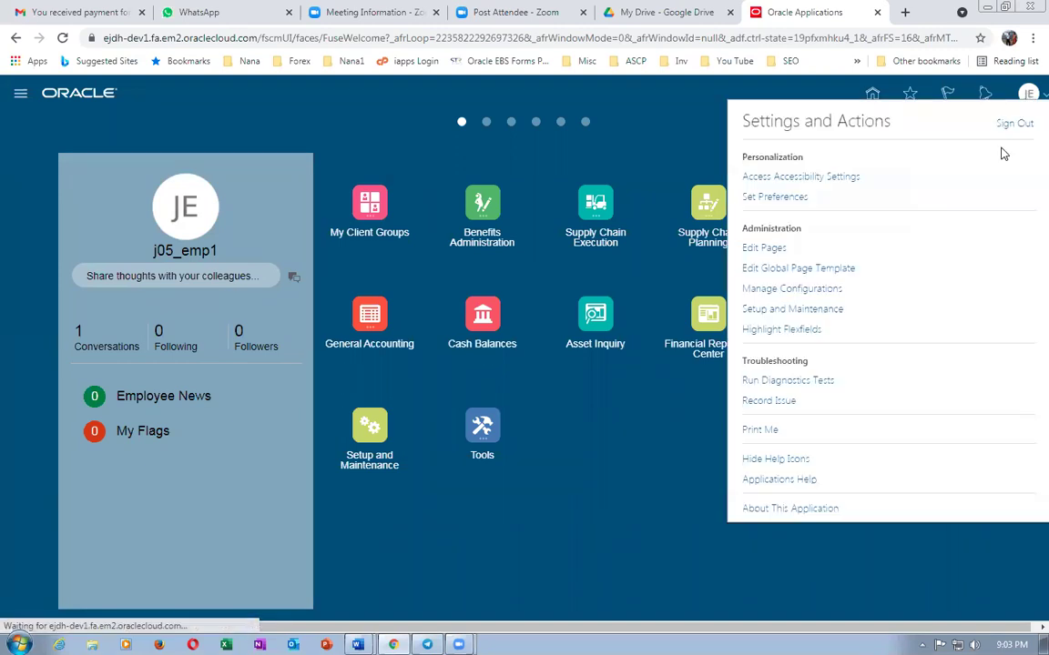
click(792, 309)
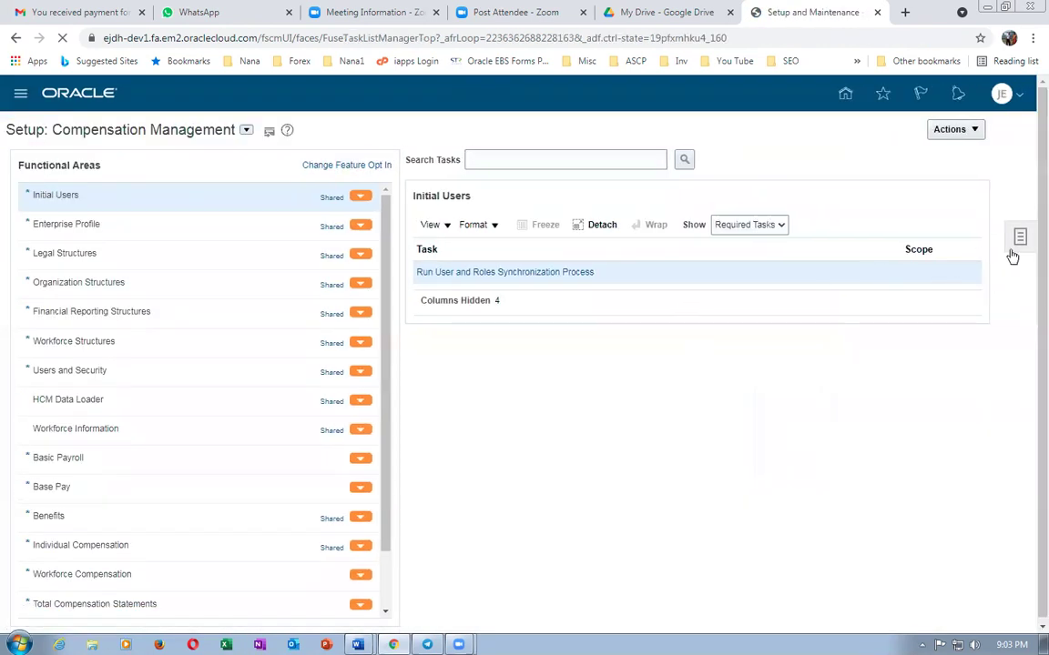
click(1020, 238)
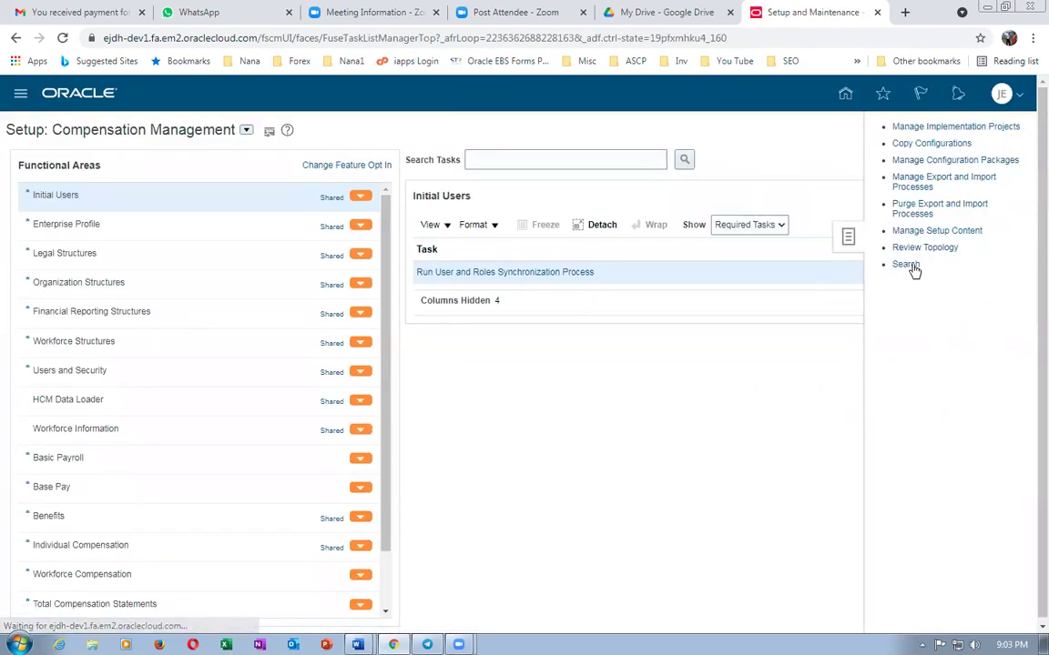
click(908, 264)
Search tasks for man%app%group% and open Manage Approval Groups.
click(272, 163)
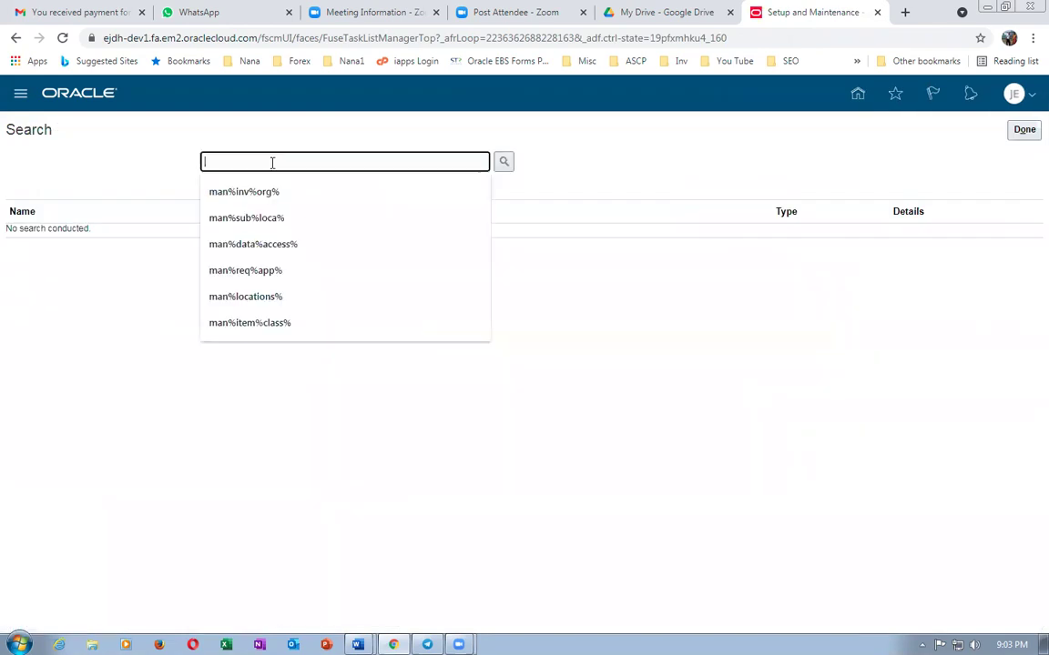
text(man%app)
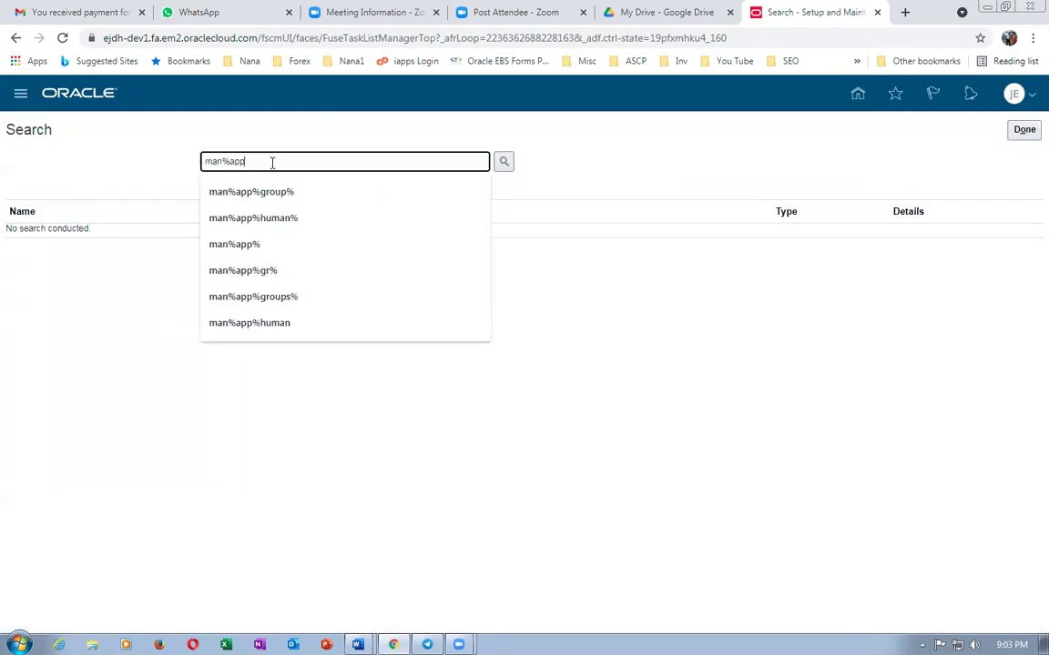
text(%grou)
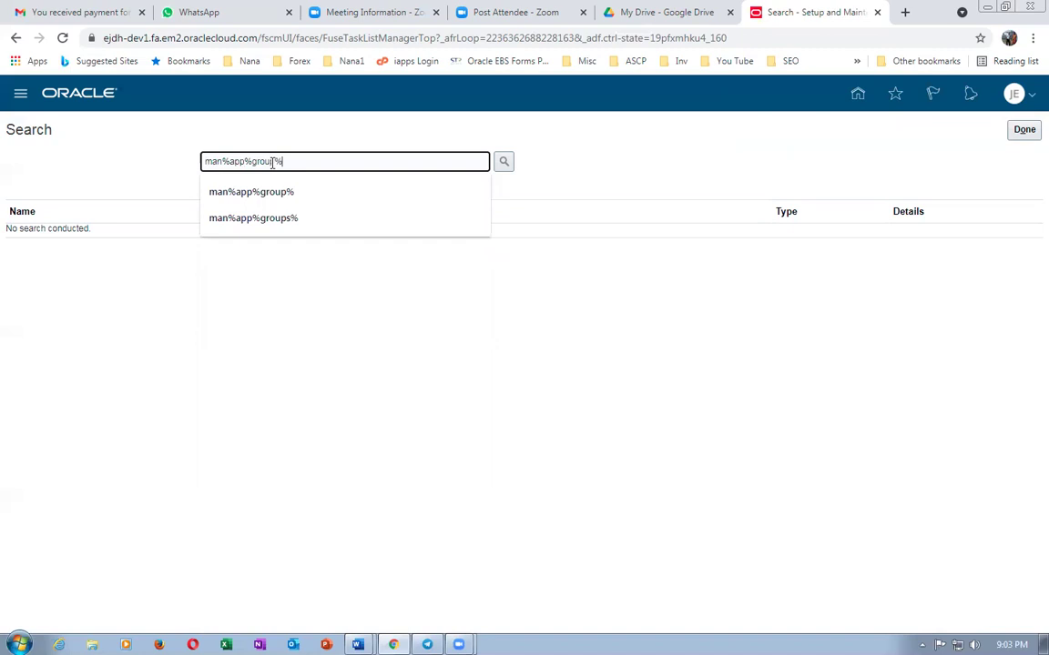
text(p%)
key(Escape)
key(Return)
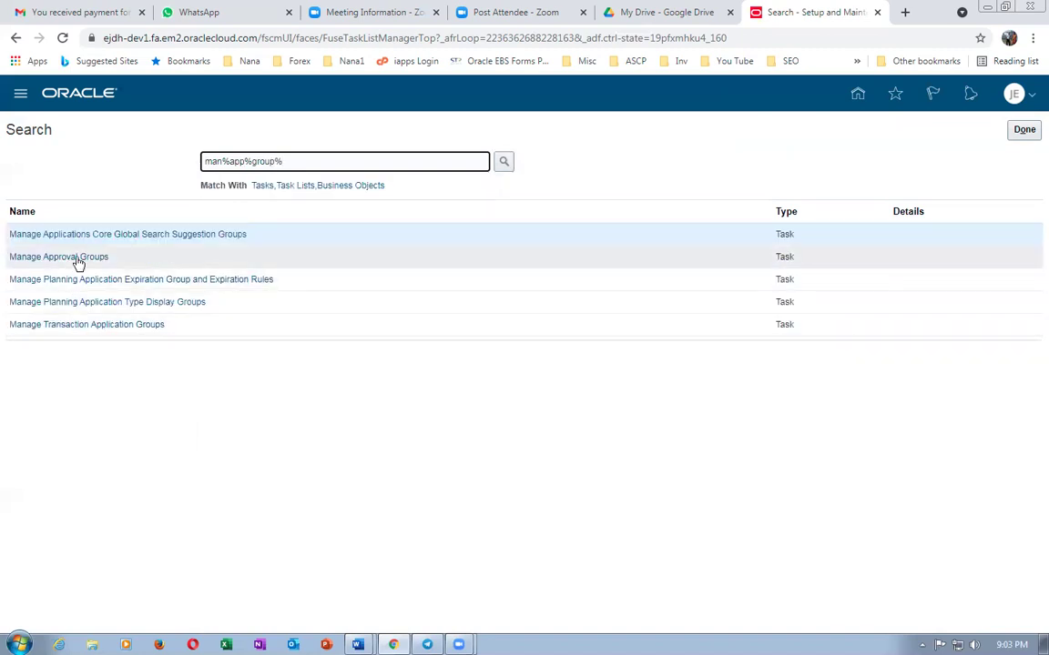
click(80, 258)
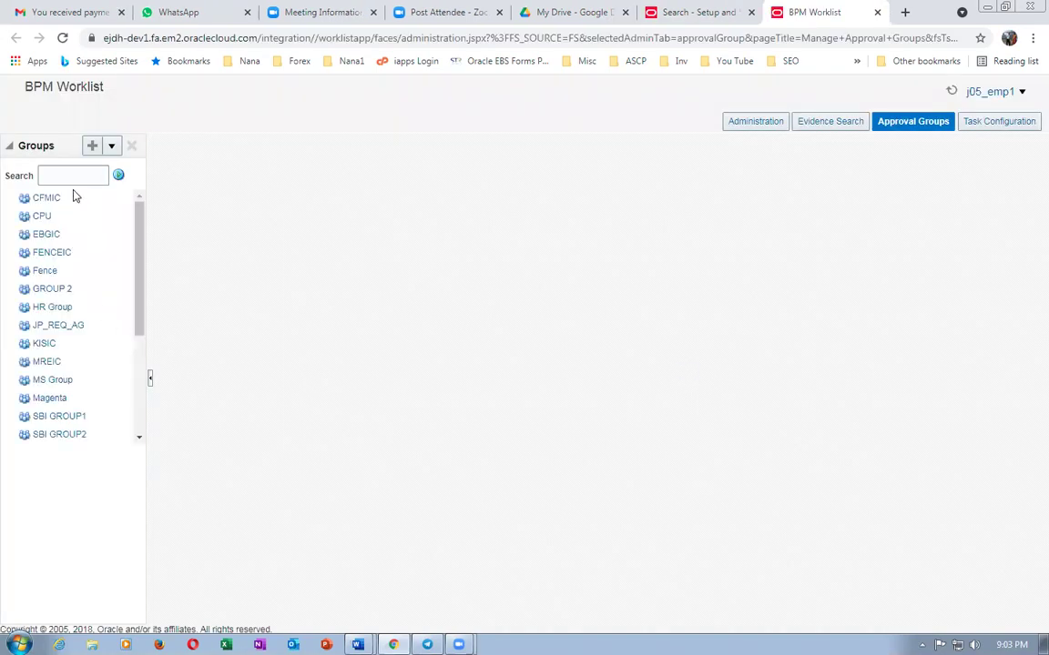
Create a new approval group named j05_app_grp_4.
click(92, 147)
click(231, 175)
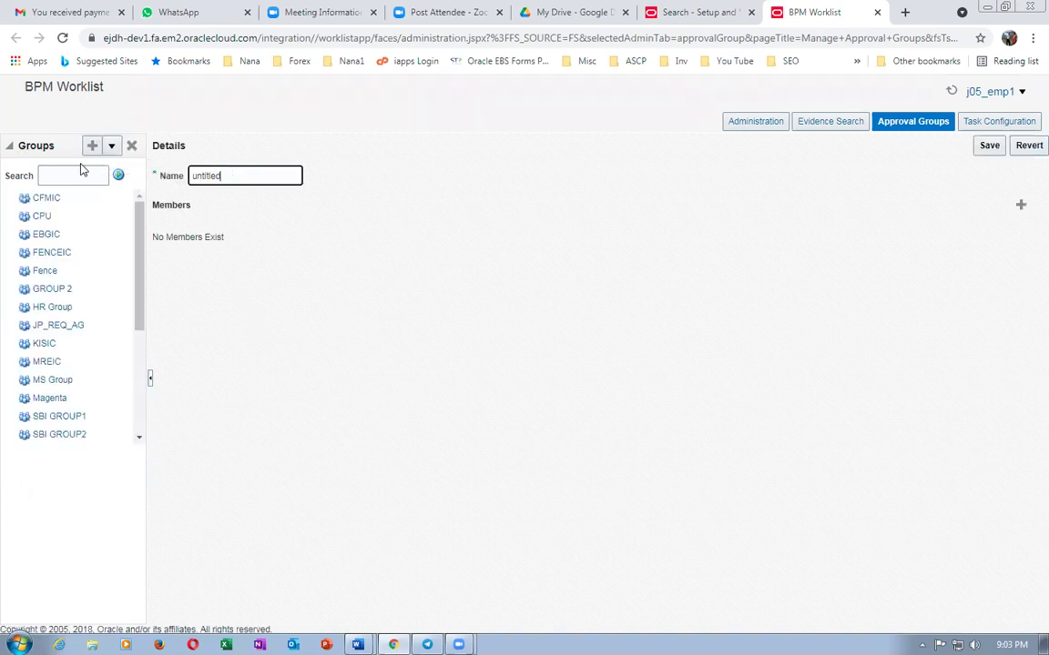
key(ctrl+a)
text(j)
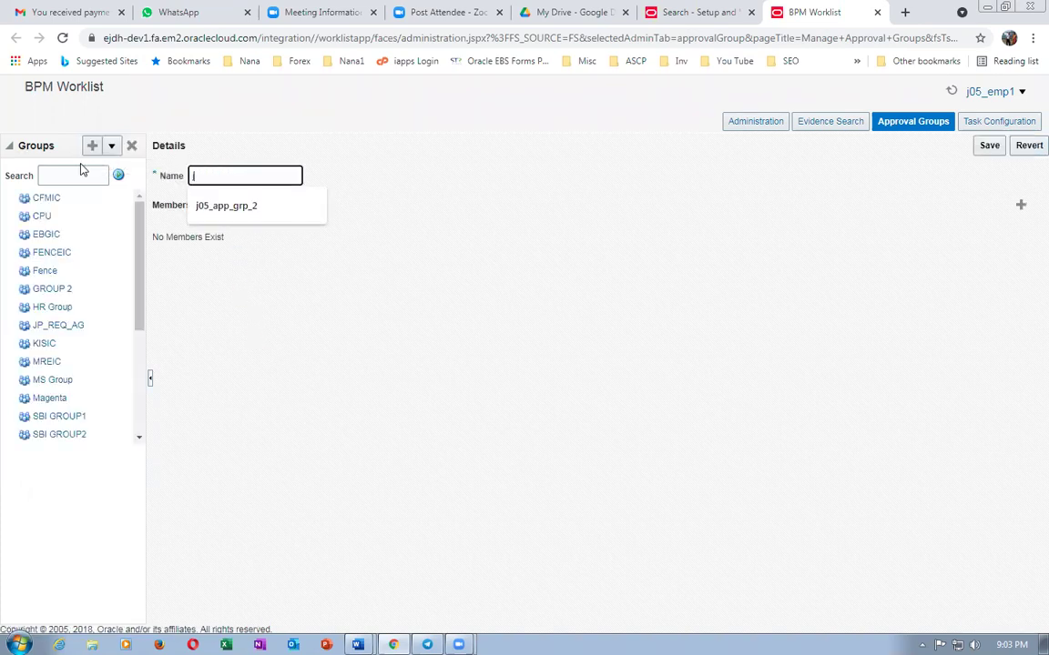
text(05_app_grp_4)
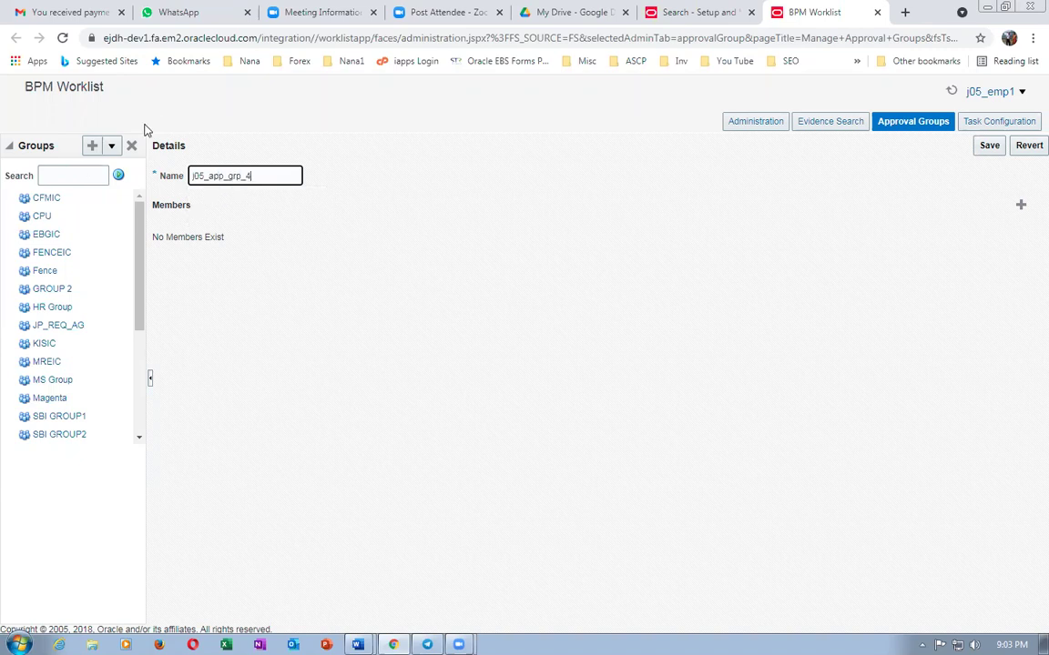
Add j05_emp1 as the group's member and save the group.
click(1020, 205)
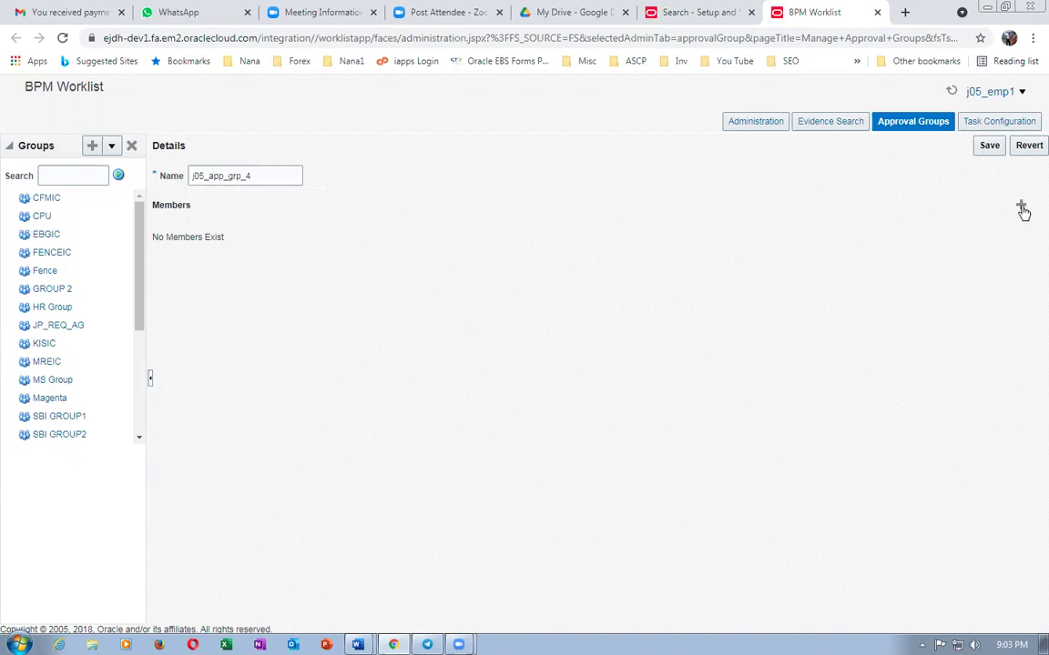
click(565, 369)
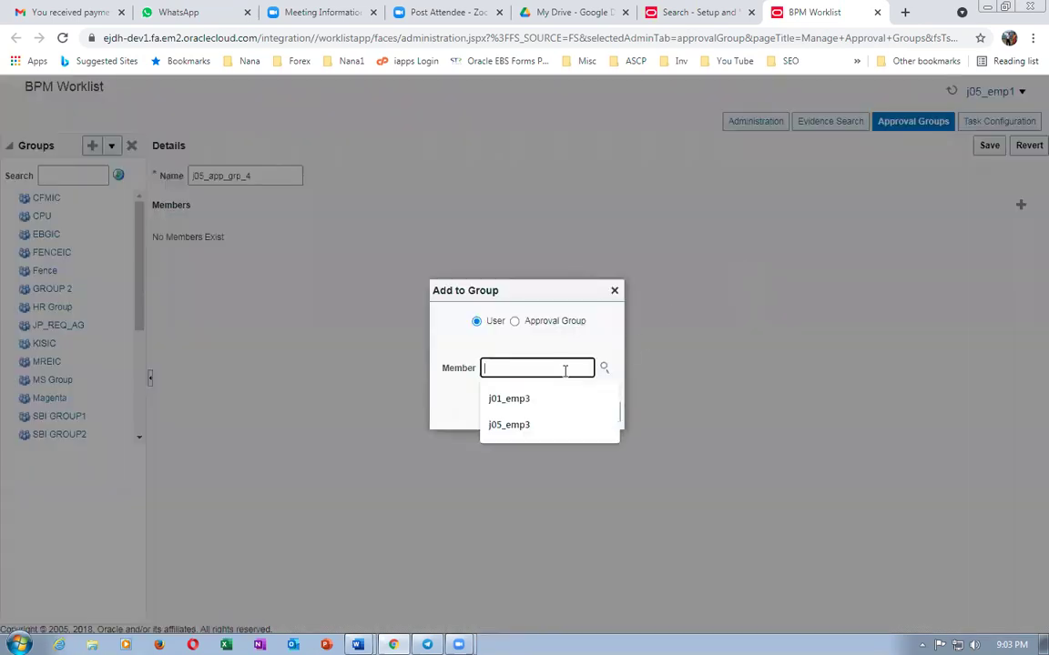
text(j05)
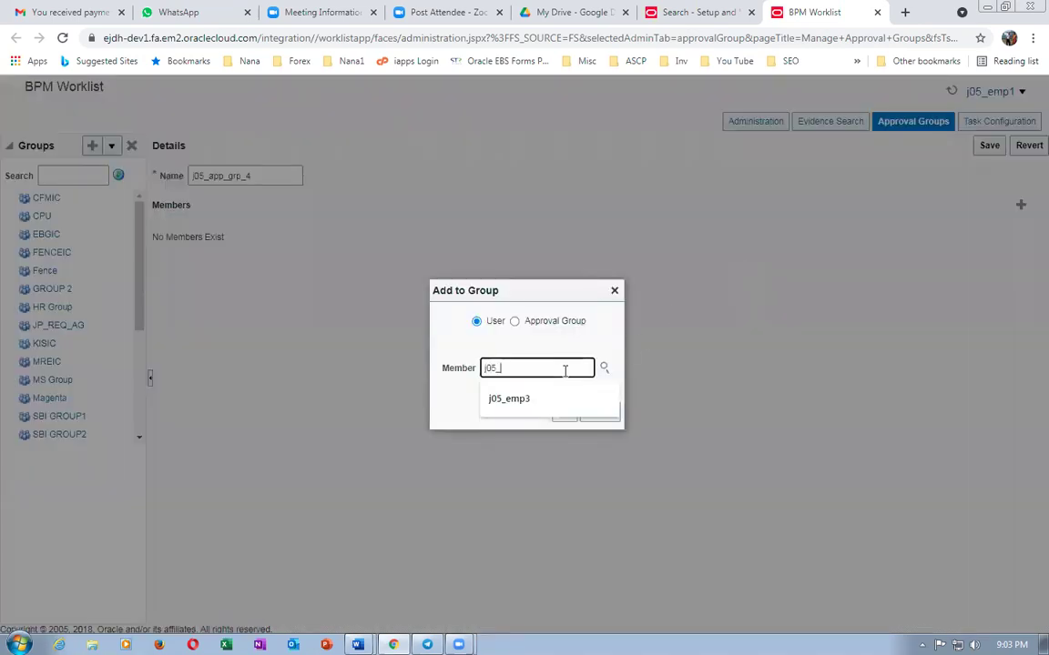
text(_emp1)
key(Tab)
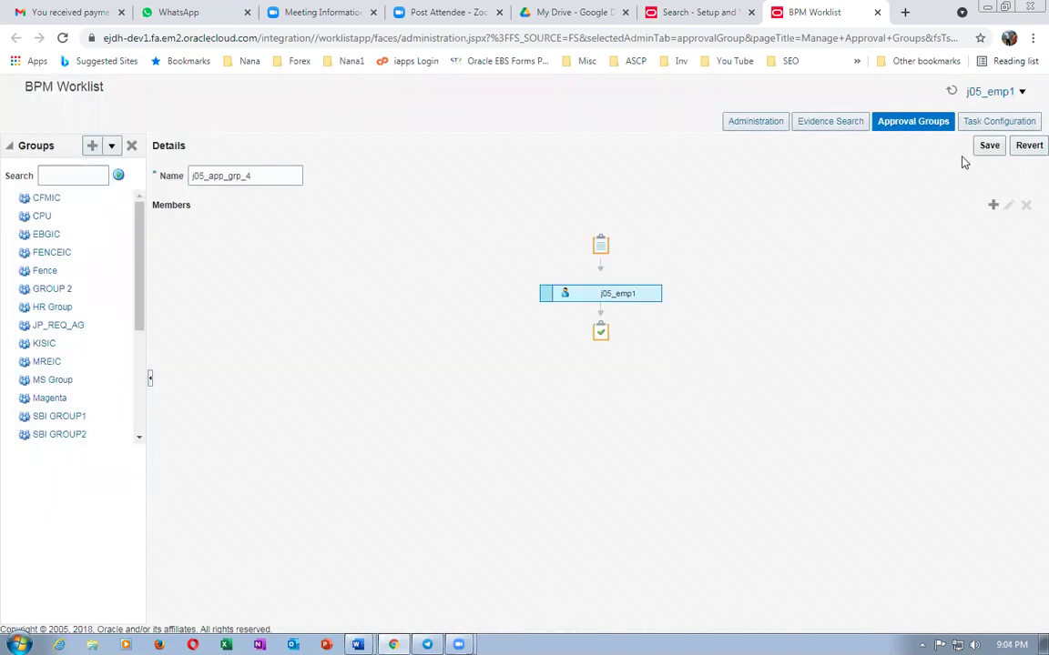
click(988, 148)
click(988, 146)
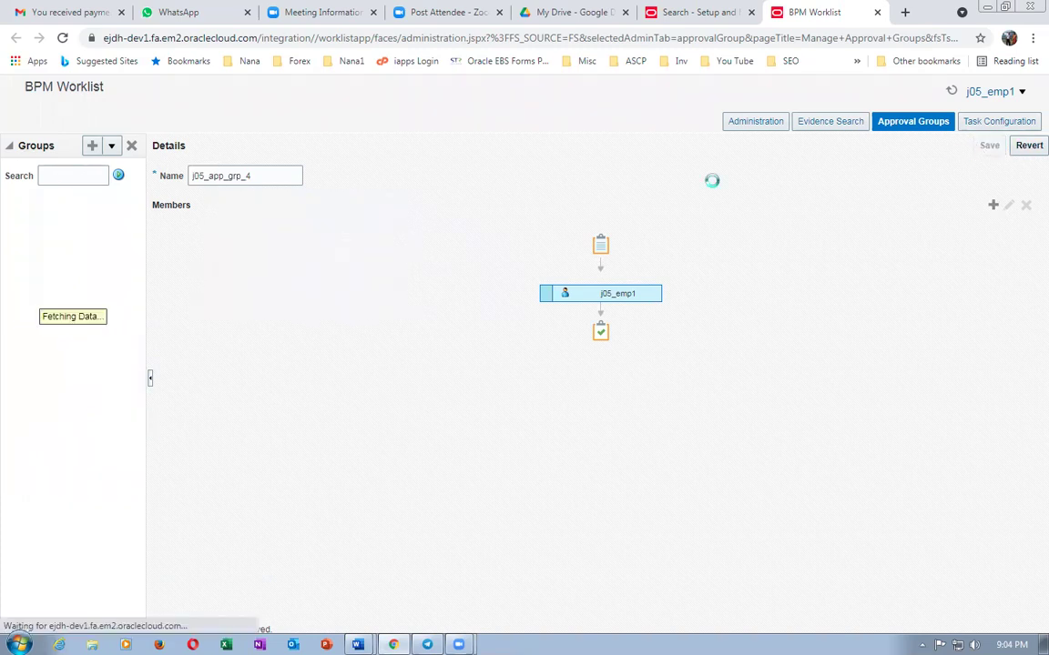
Filter the Groups list to show only j05 groups.
click(60, 177)
text(j05)
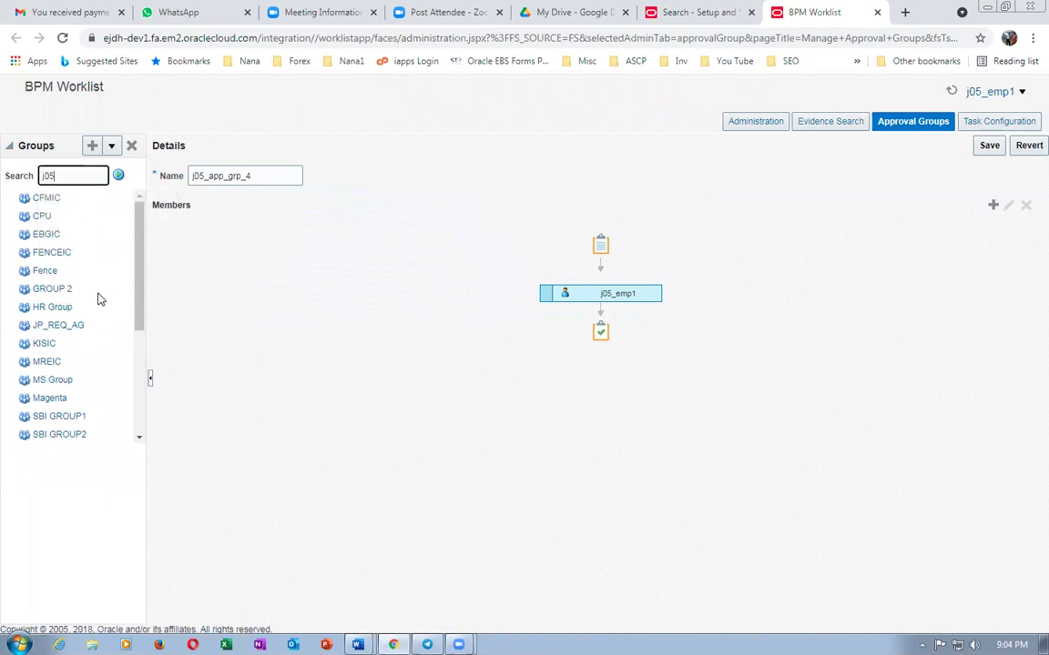
click(118, 176)
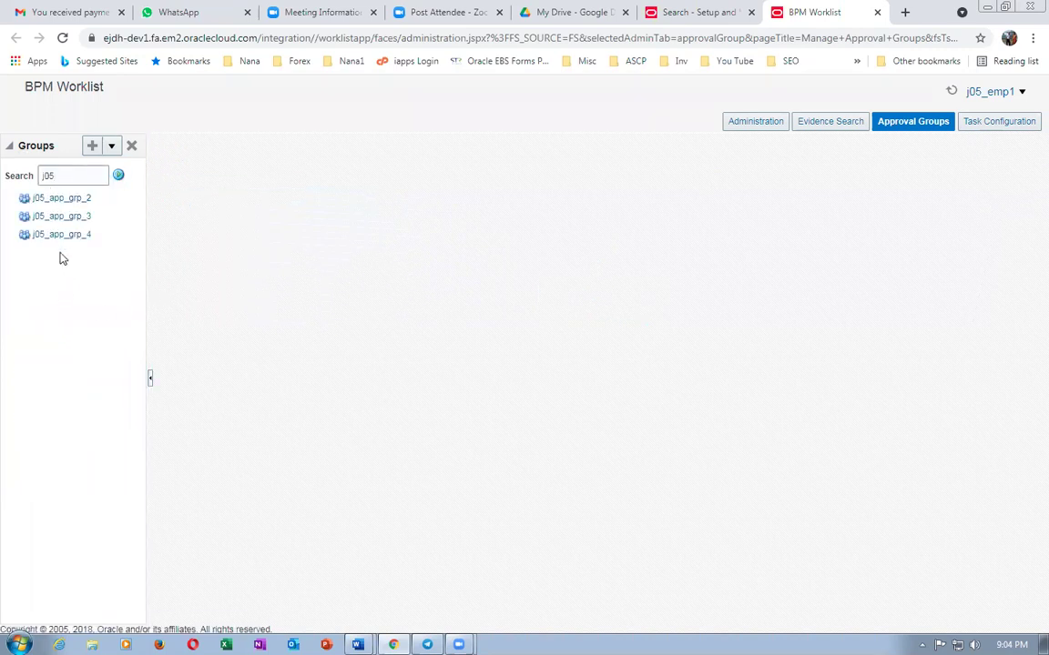
Create approval group j05_app_grp_5 with one j05 user as member and save it.
click(92, 145)
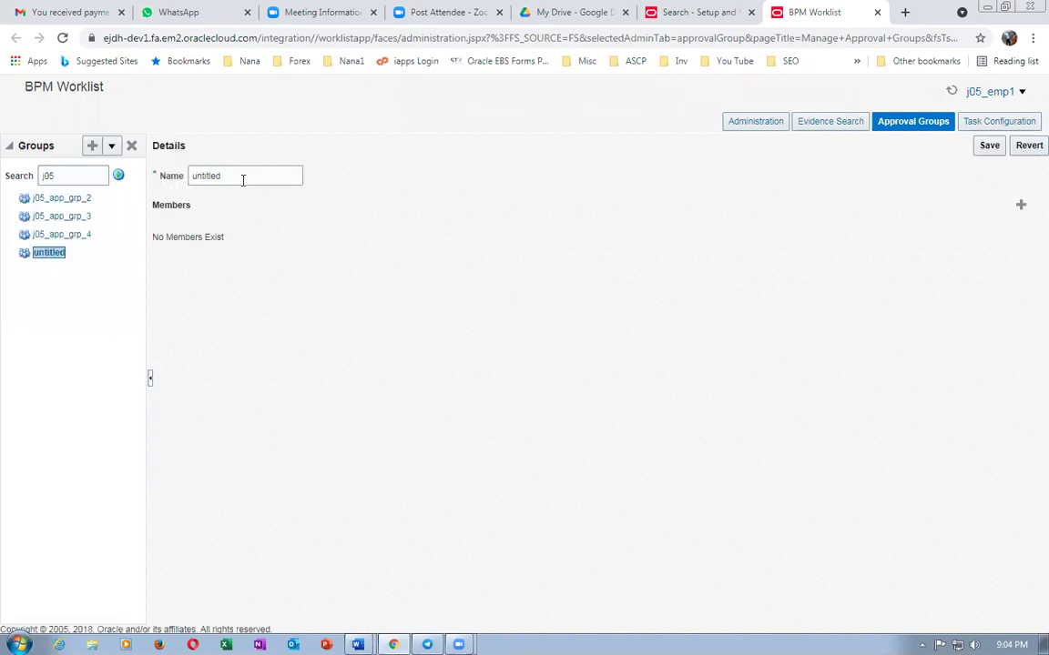
text(j05_app_)
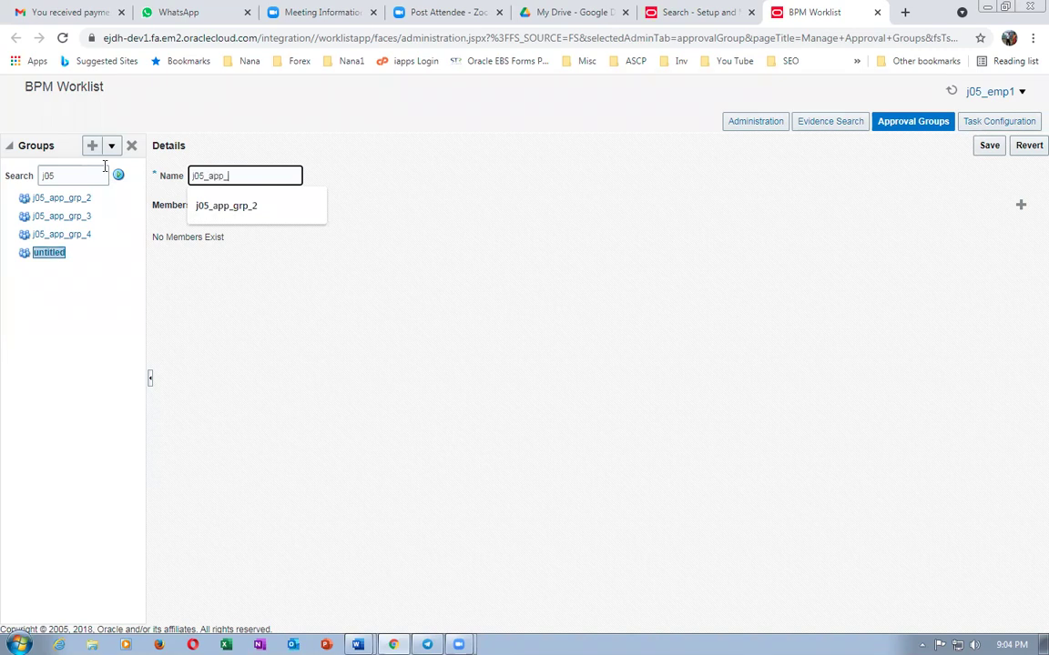
text(grp_5)
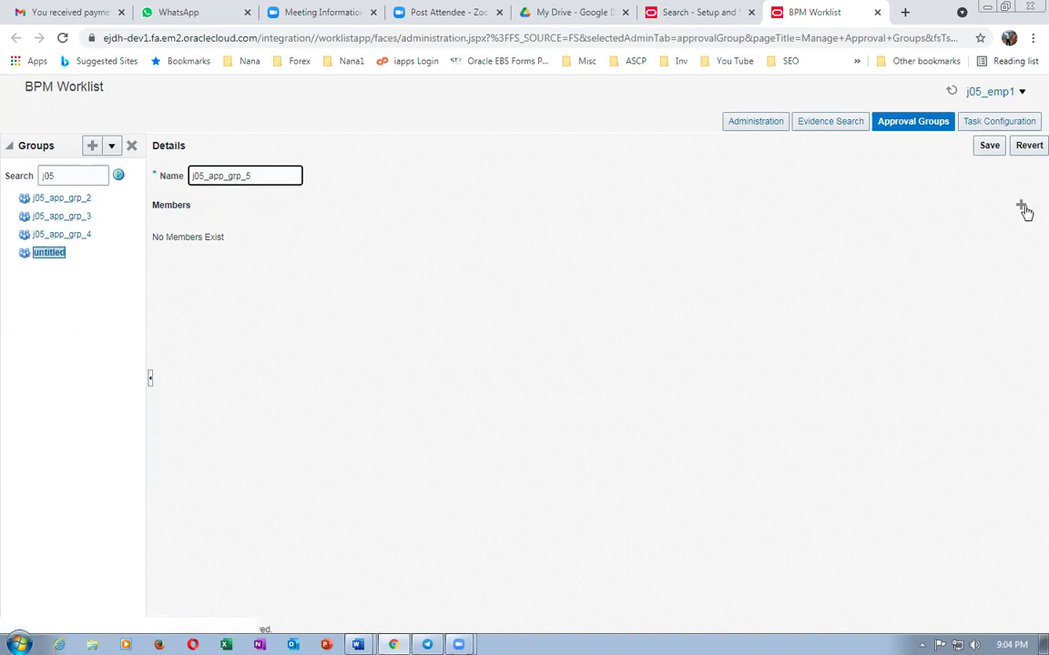
click(1020, 205)
click(544, 368)
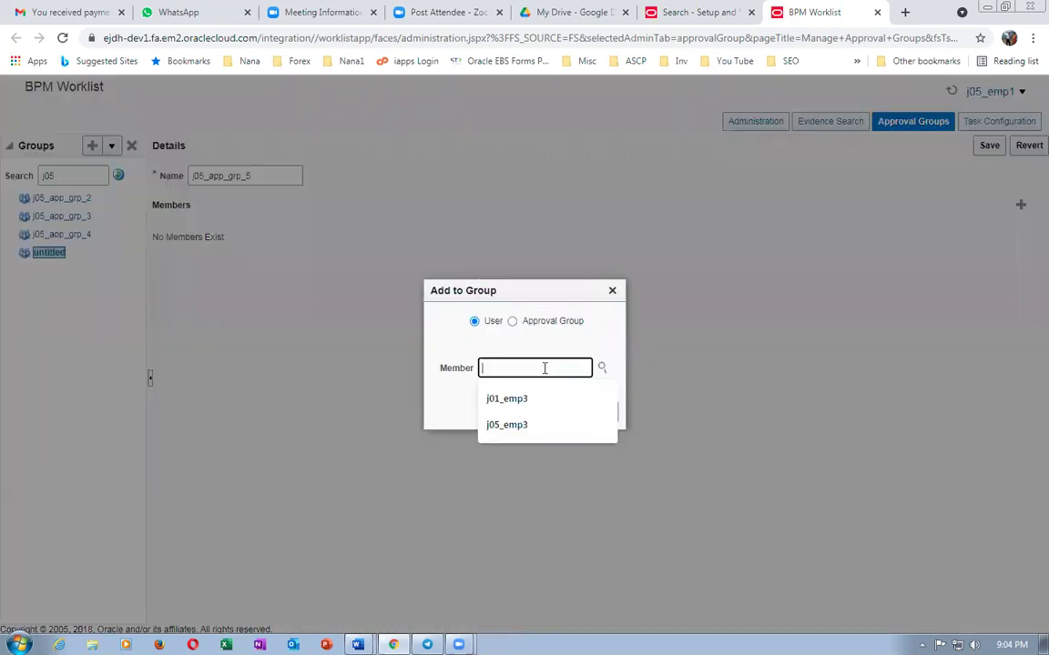
text(j05_emp2)
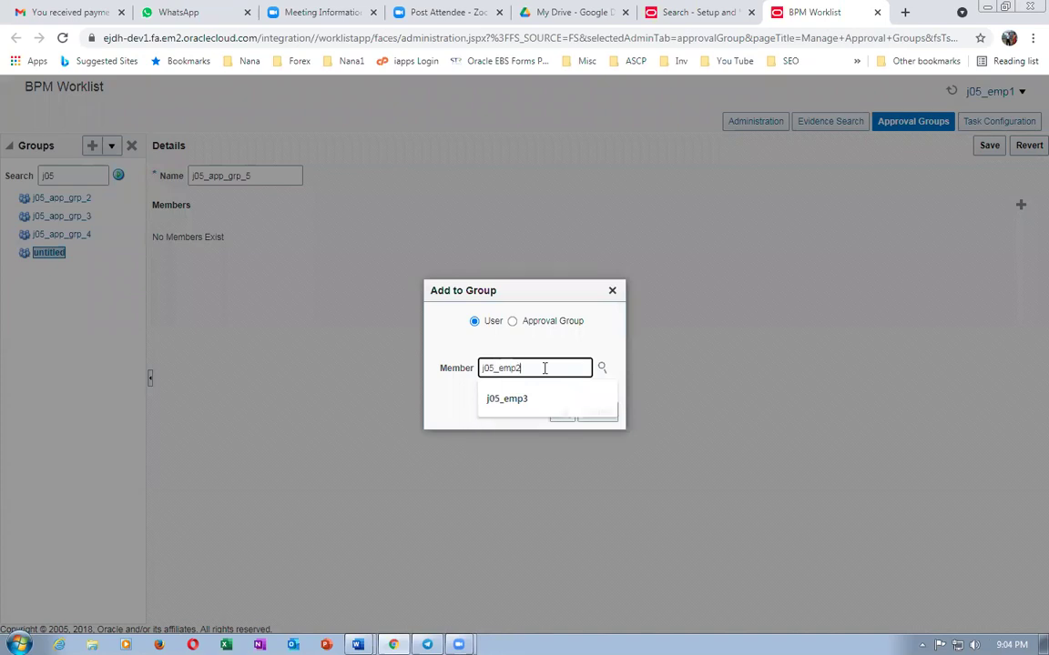
key(Tab)
click(562, 412)
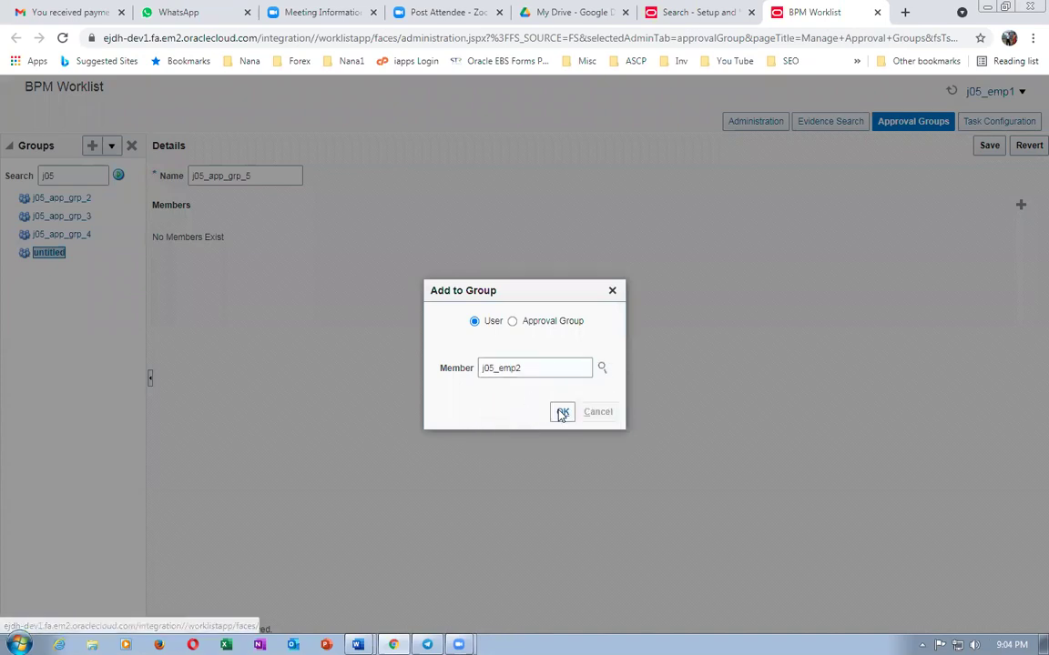
click(984, 146)
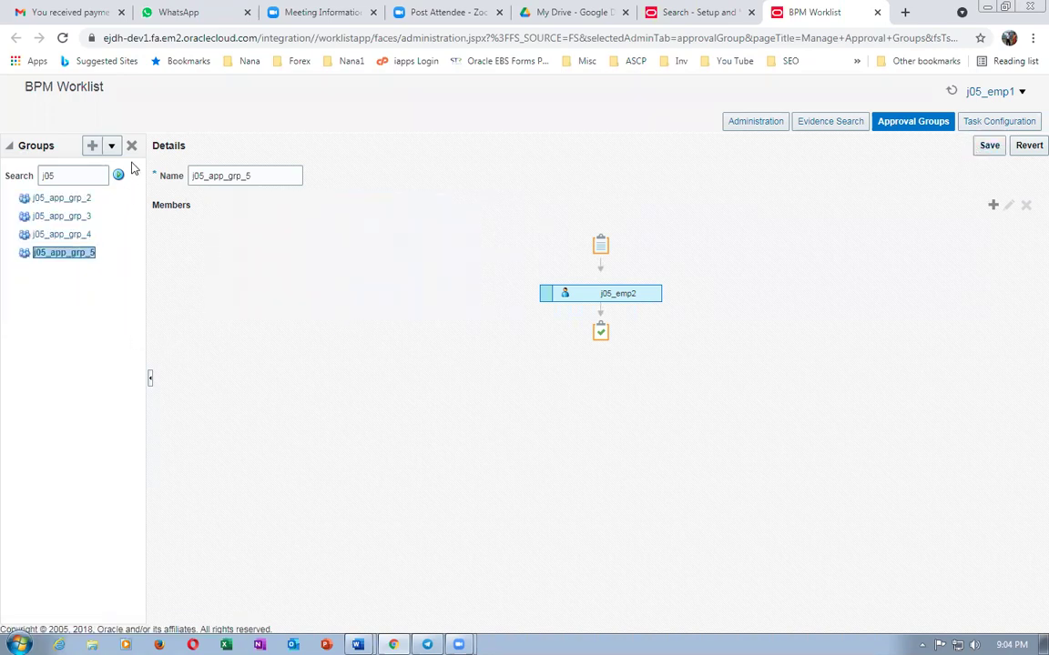
click(94, 146)
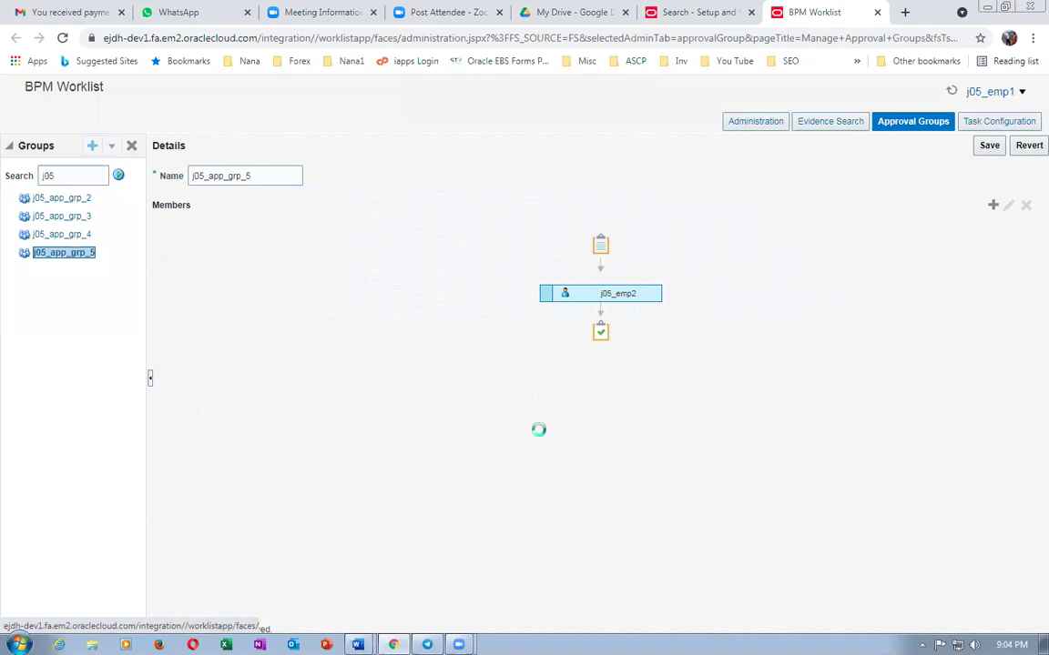
Name the new group j05_app_grp6 and add j05_emp3 as its only member.
double_click(253, 175)
text(j05_a)
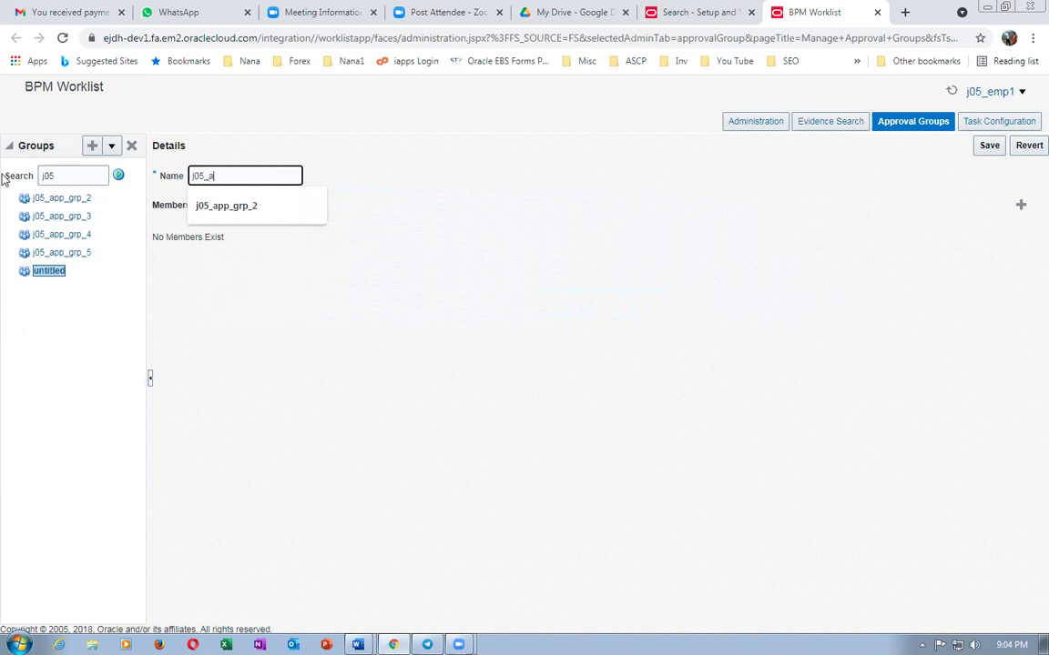
text(pp_grp67)
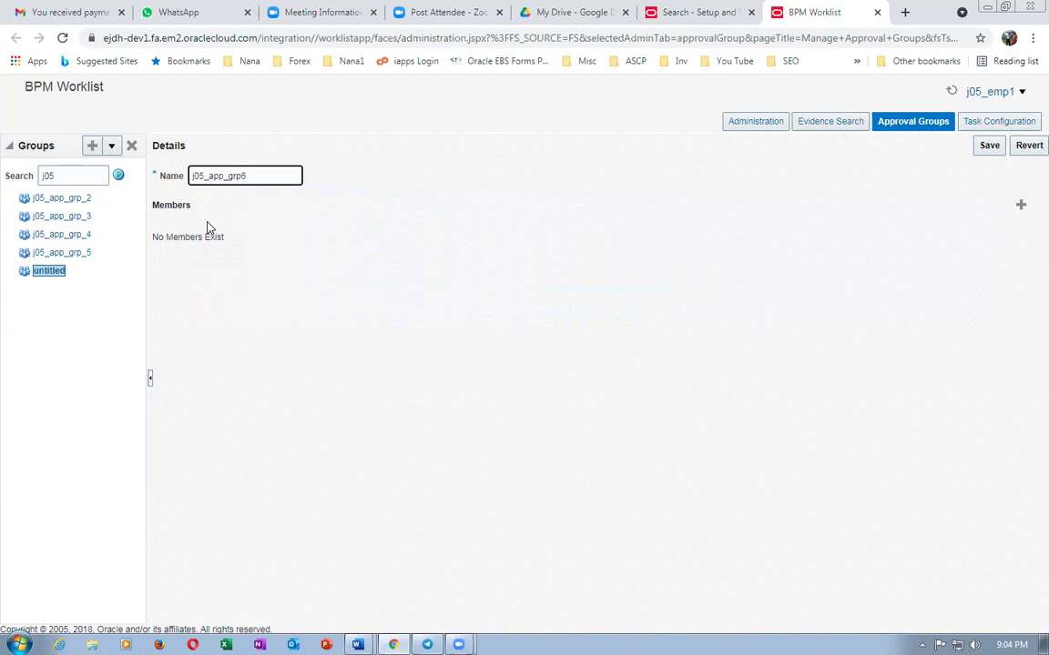
click(1021, 205)
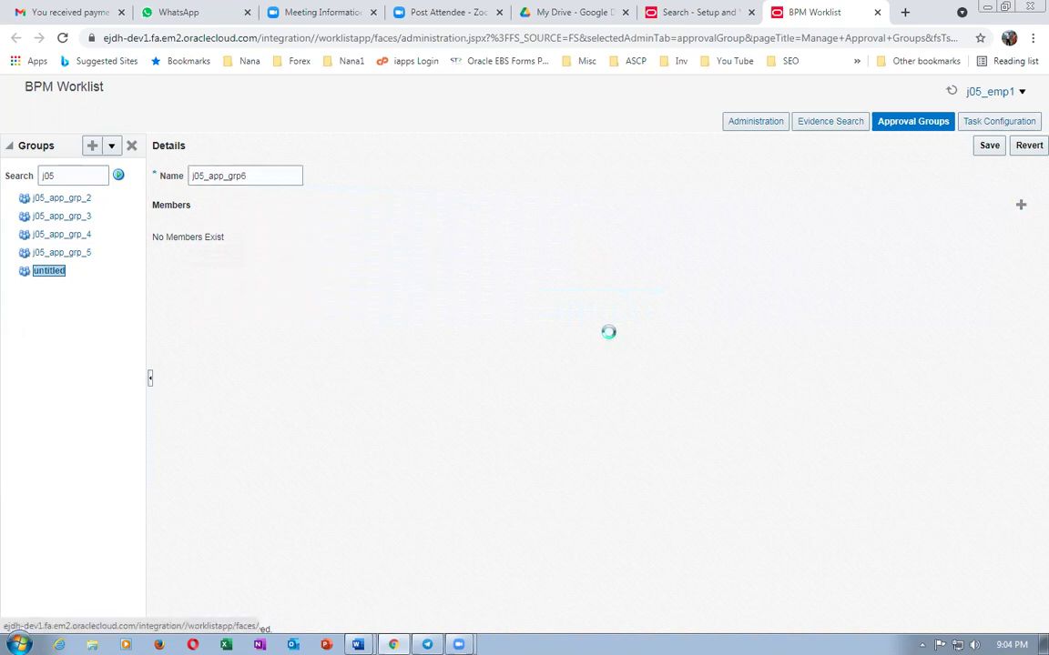
click(512, 365)
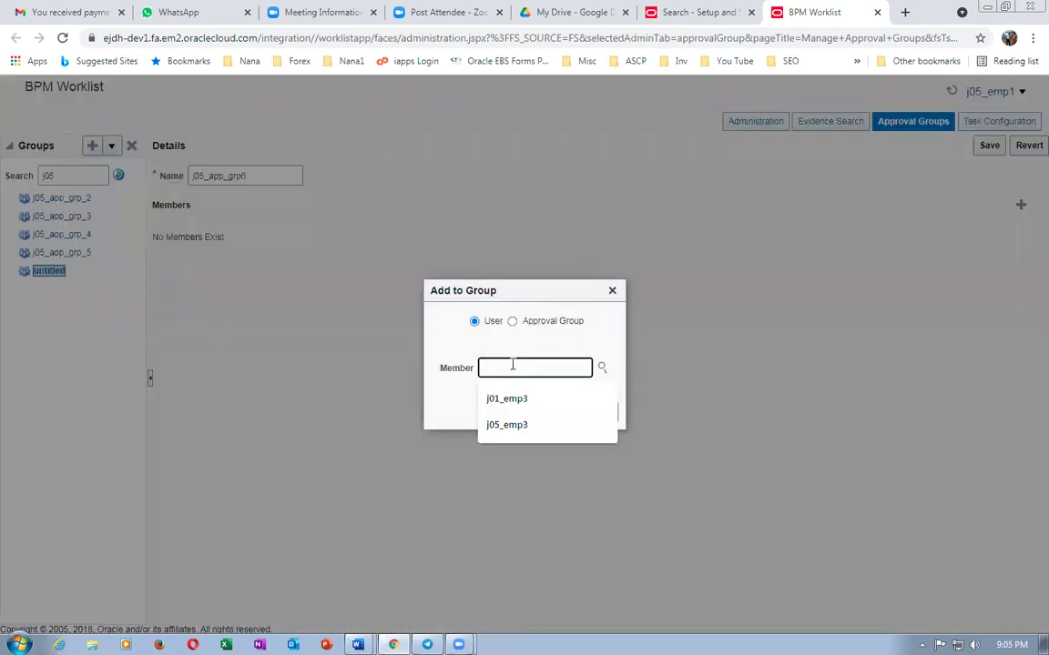
text(j05)
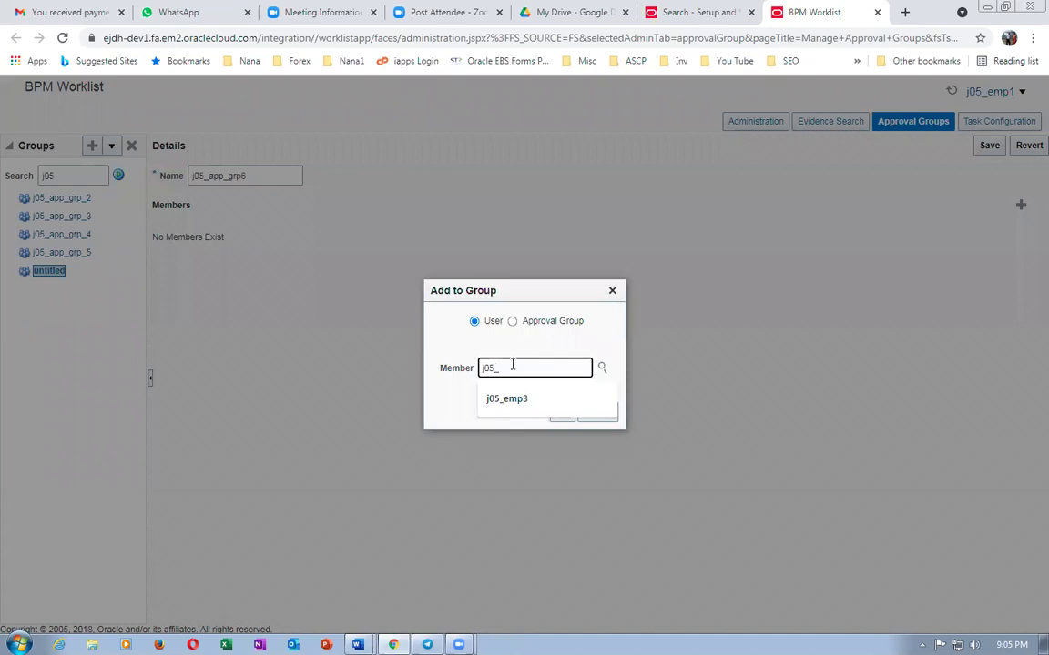
text(_emp3)
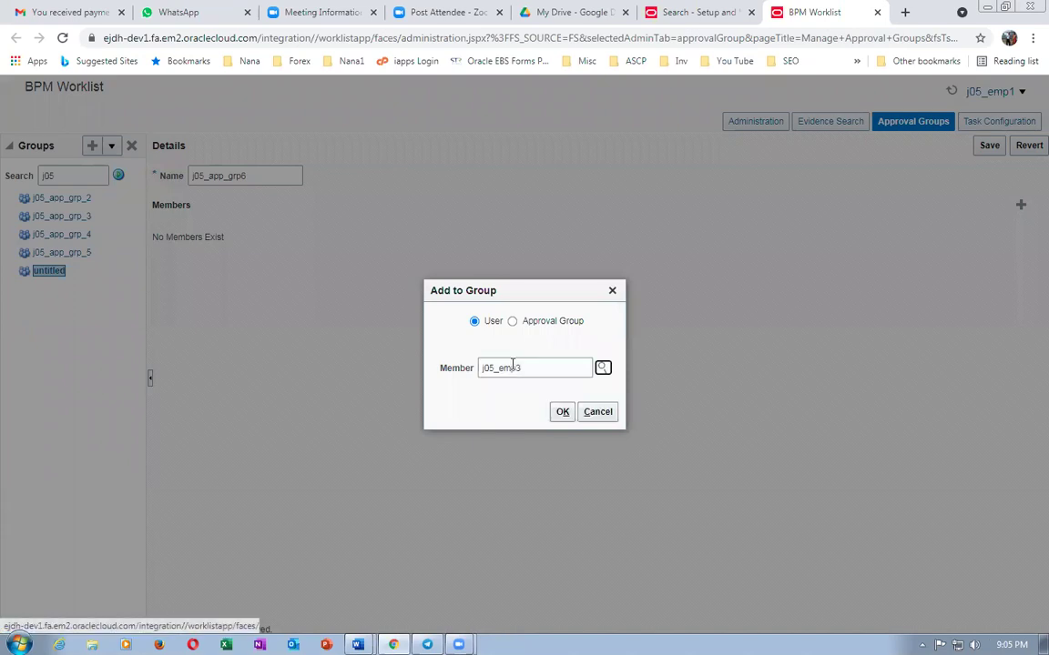
click(561, 411)
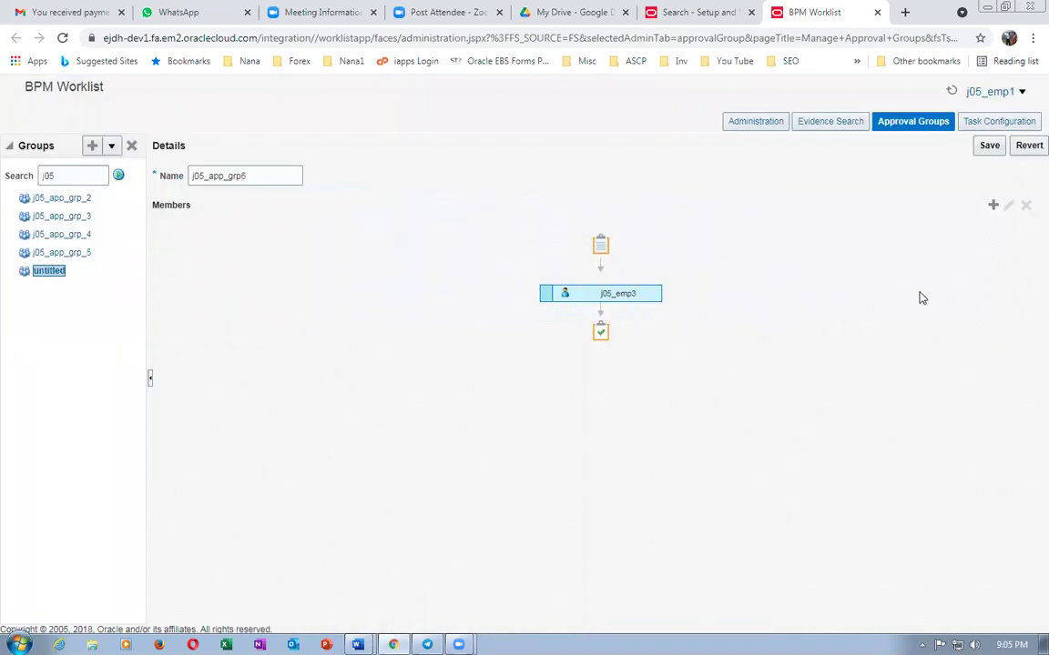
Save the group and refresh the j05 group list to confirm it appears.
click(988, 145)
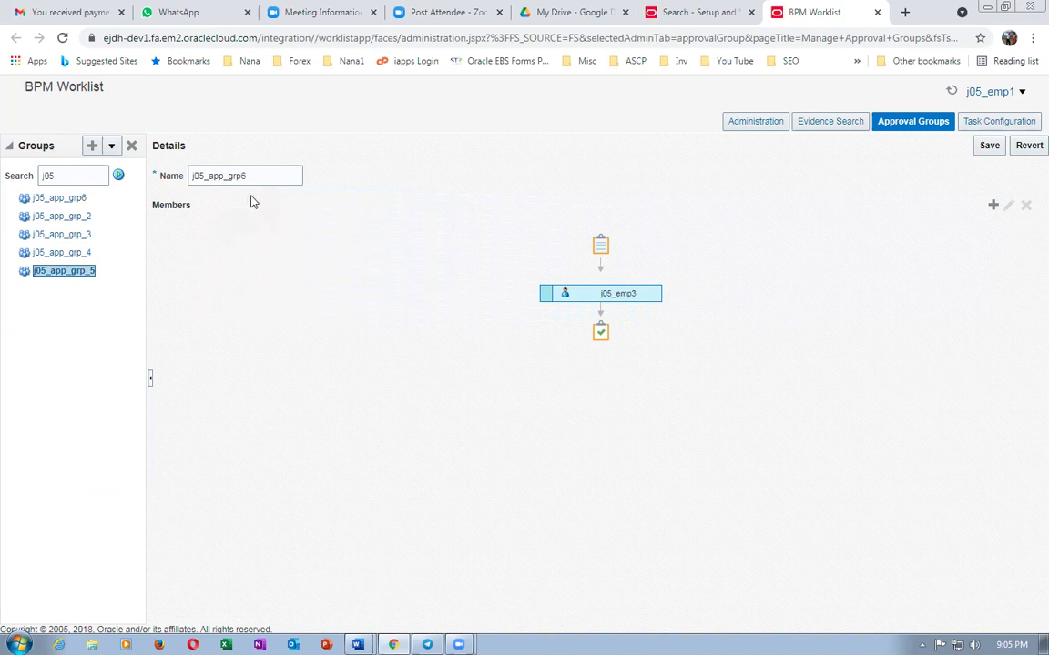
click(983, 147)
click(57, 176)
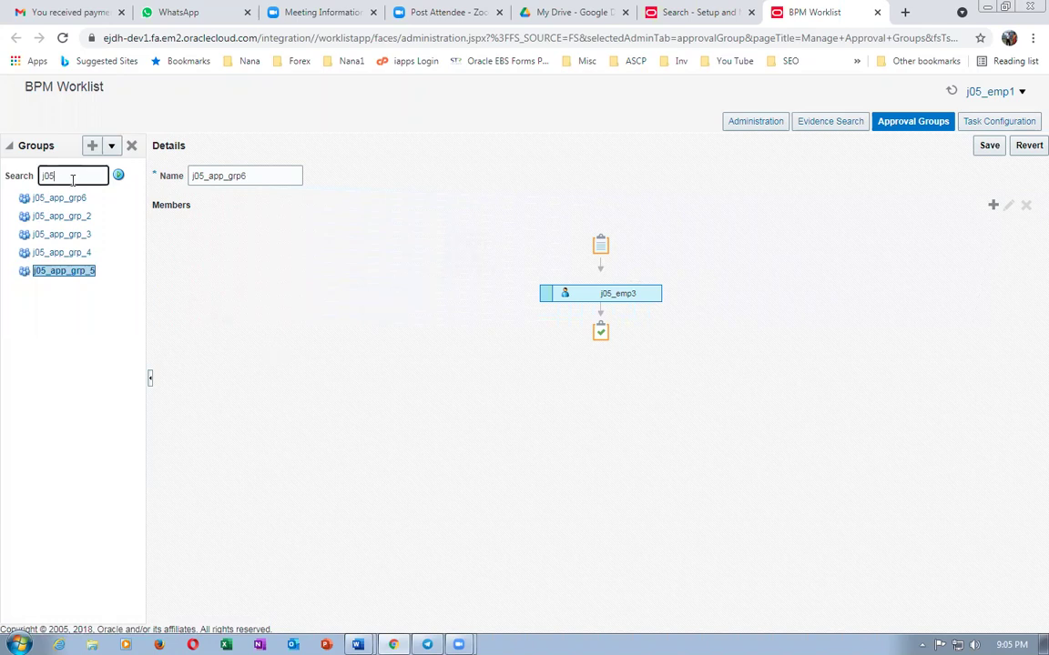
click(117, 176)
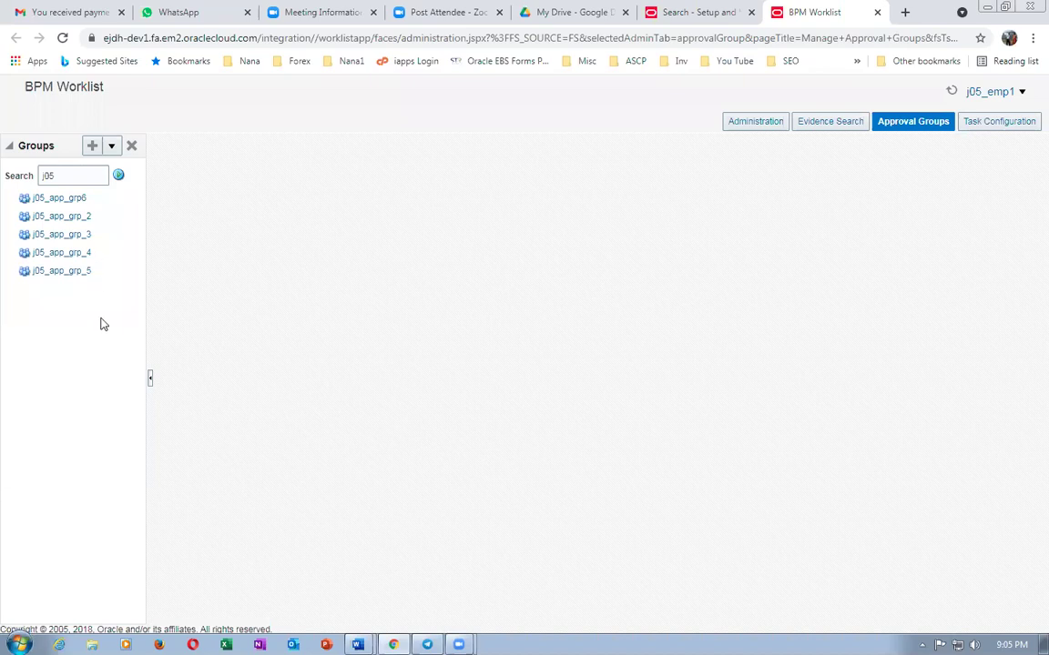
Create another group j05_app_grp6 with member j05_emp3, save, and dismiss the save error.
click(92, 146)
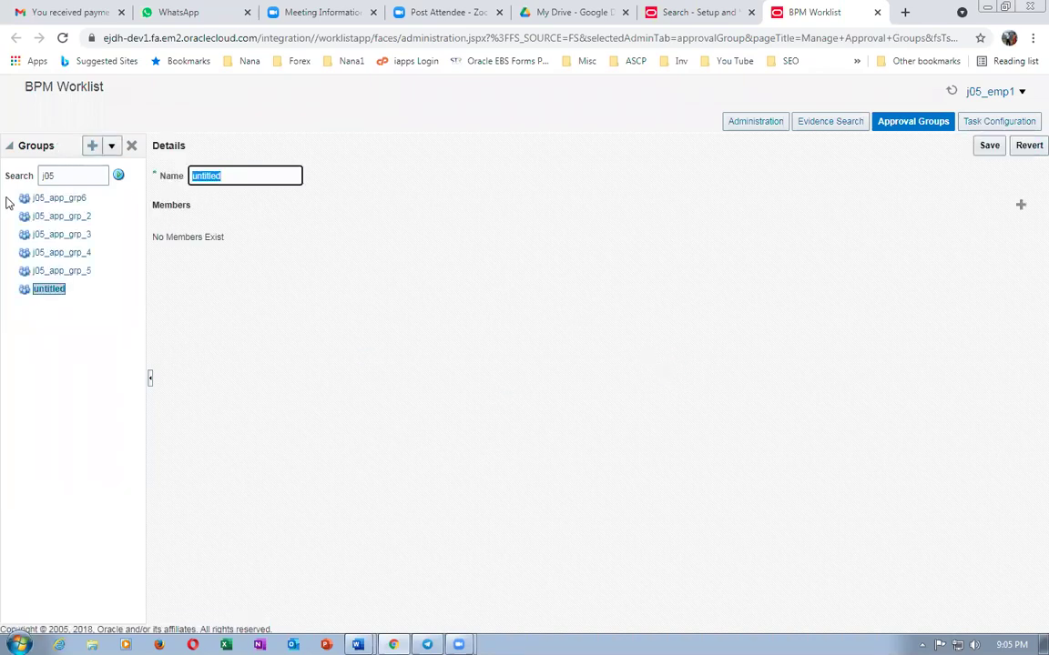
text(j05_app)
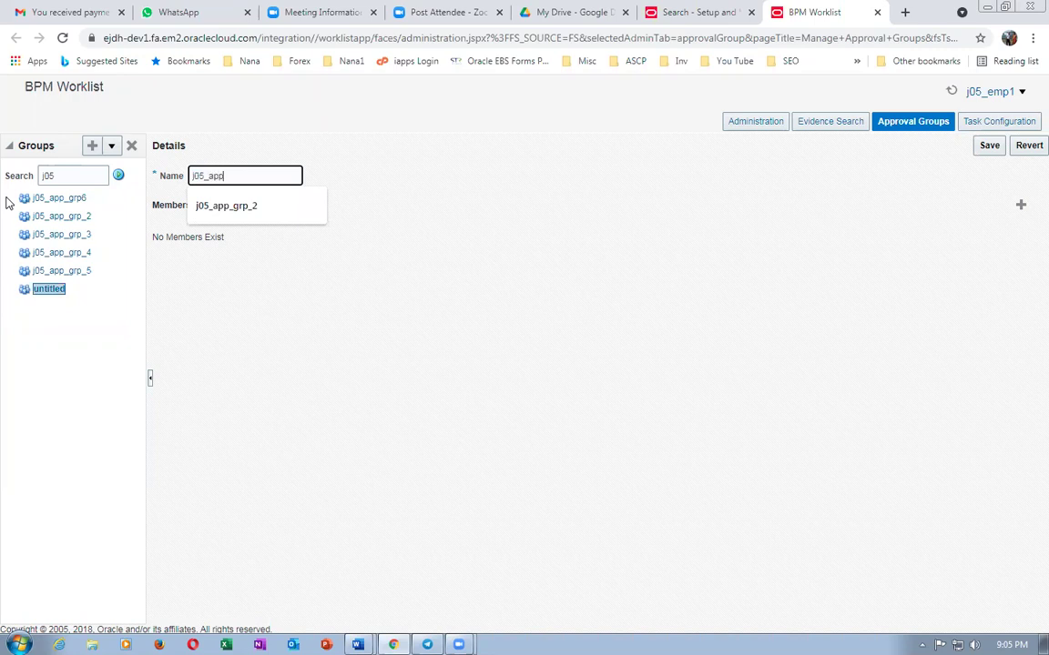
text(_grp6)
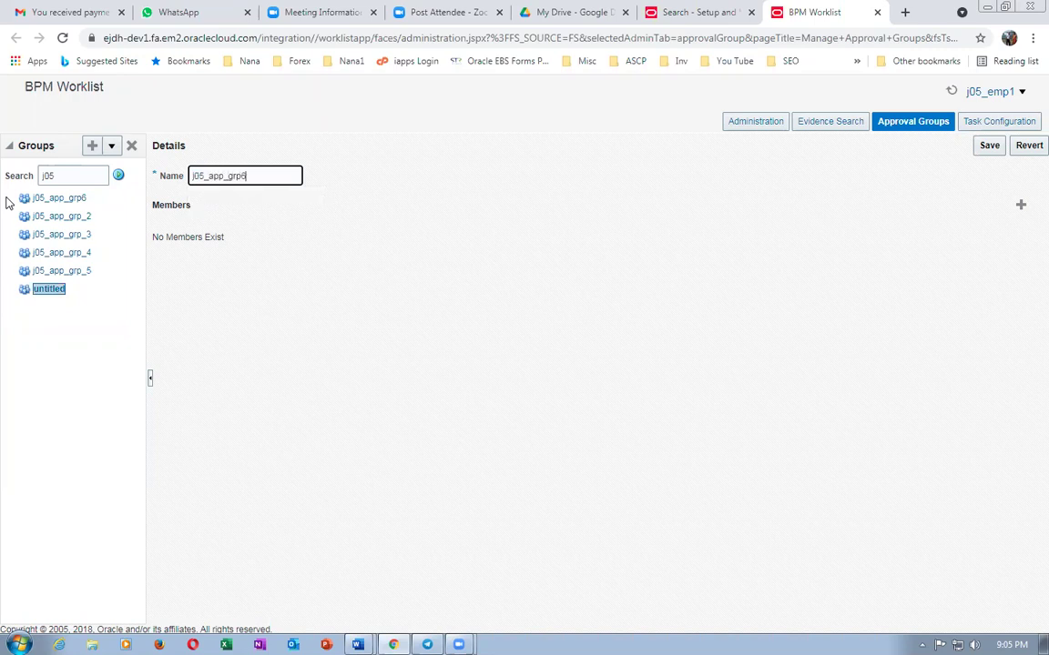
click(1021, 207)
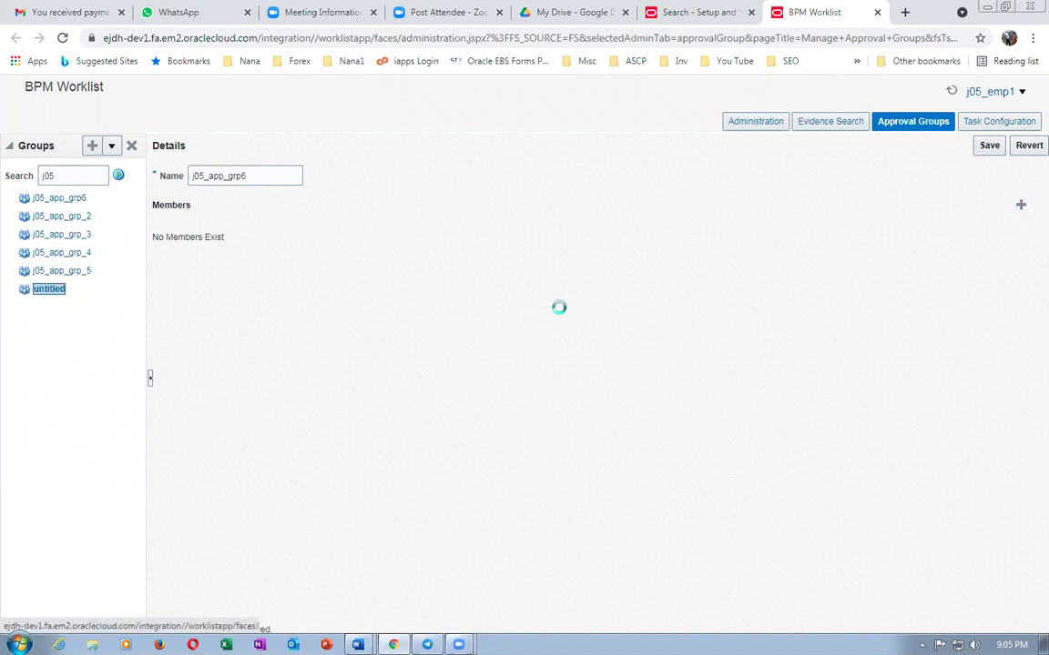
click(528, 365)
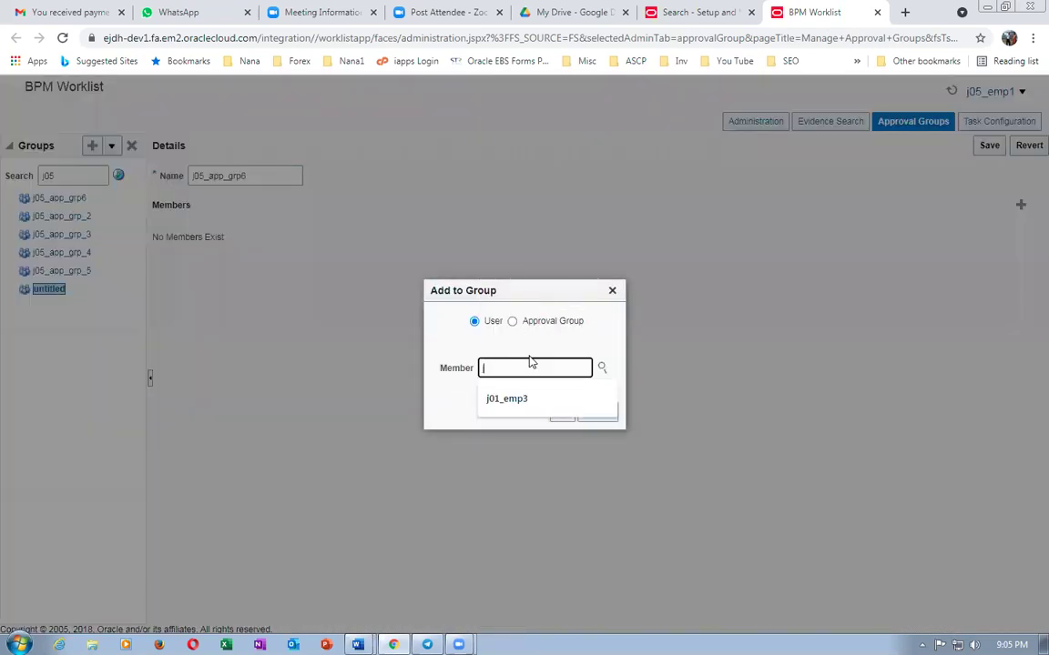
text(j05_emp3)
click(563, 412)
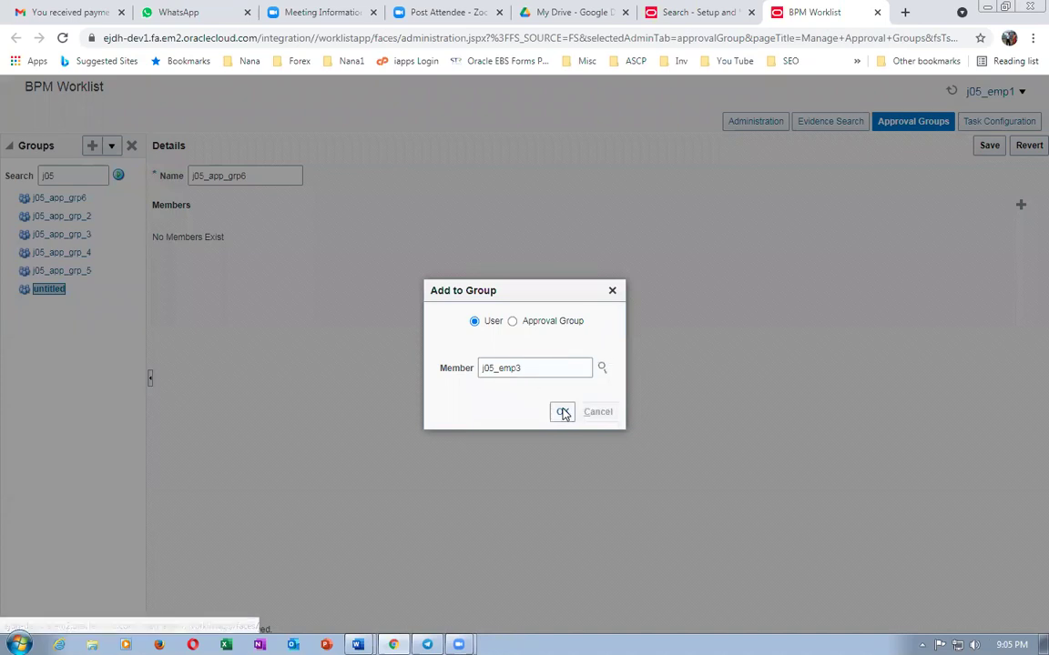
click(987, 146)
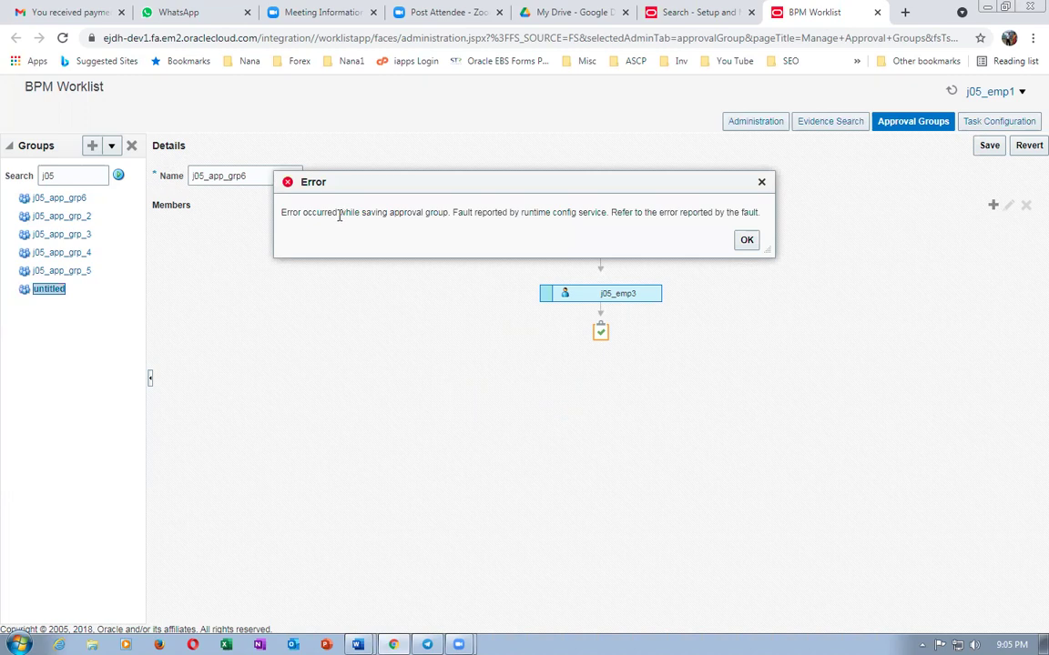
click(746, 241)
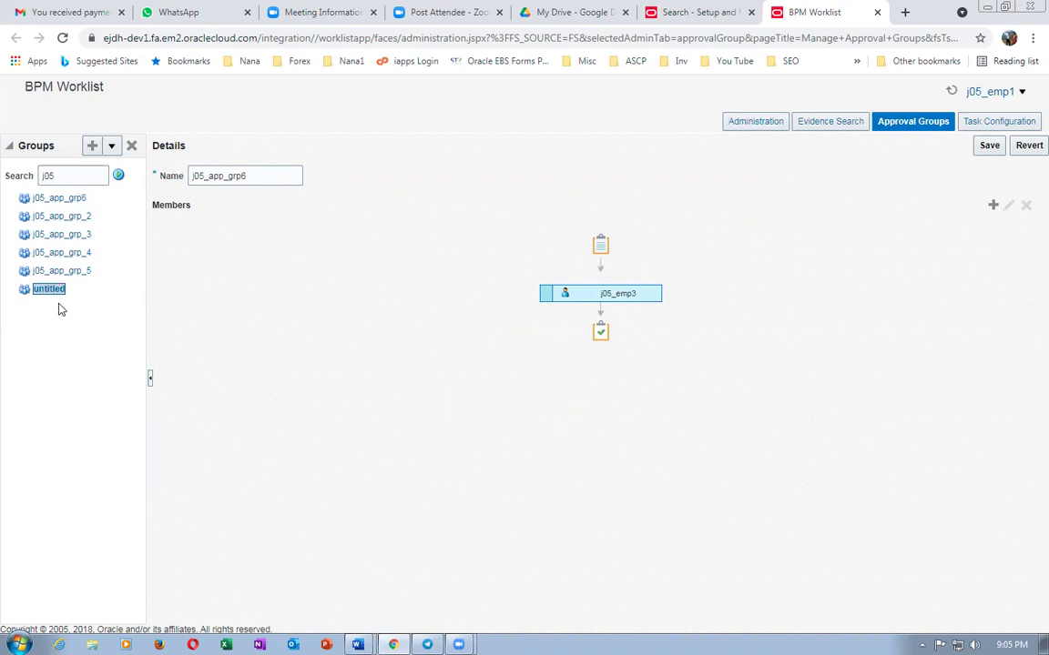
Rename group j05_app_grp6 to j05_app_grp_6 and save it.
click(59, 198)
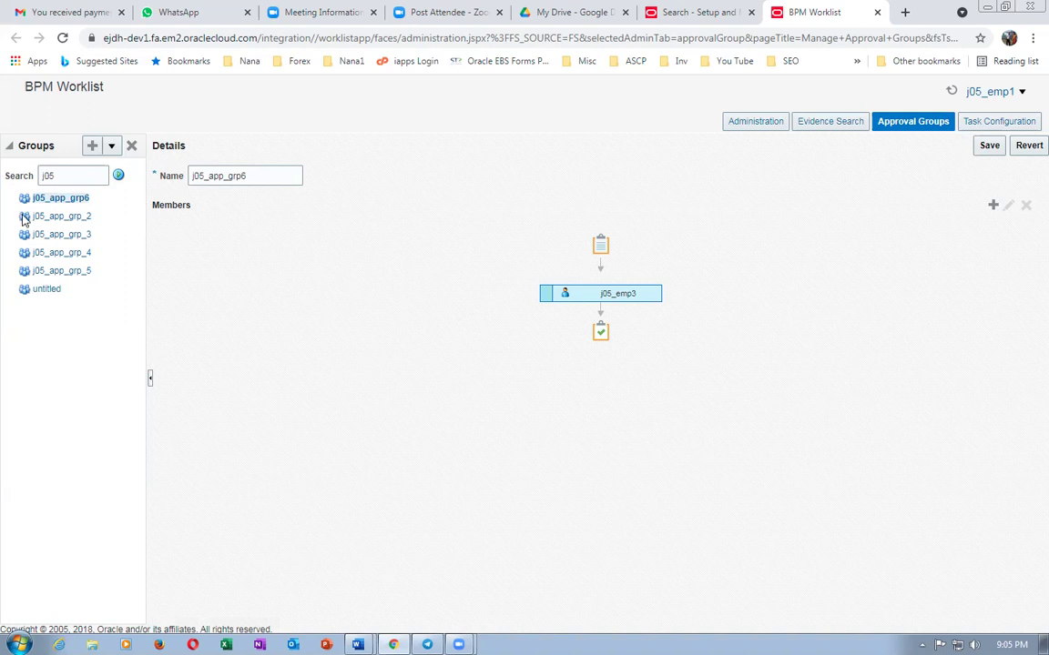
click(280, 180)
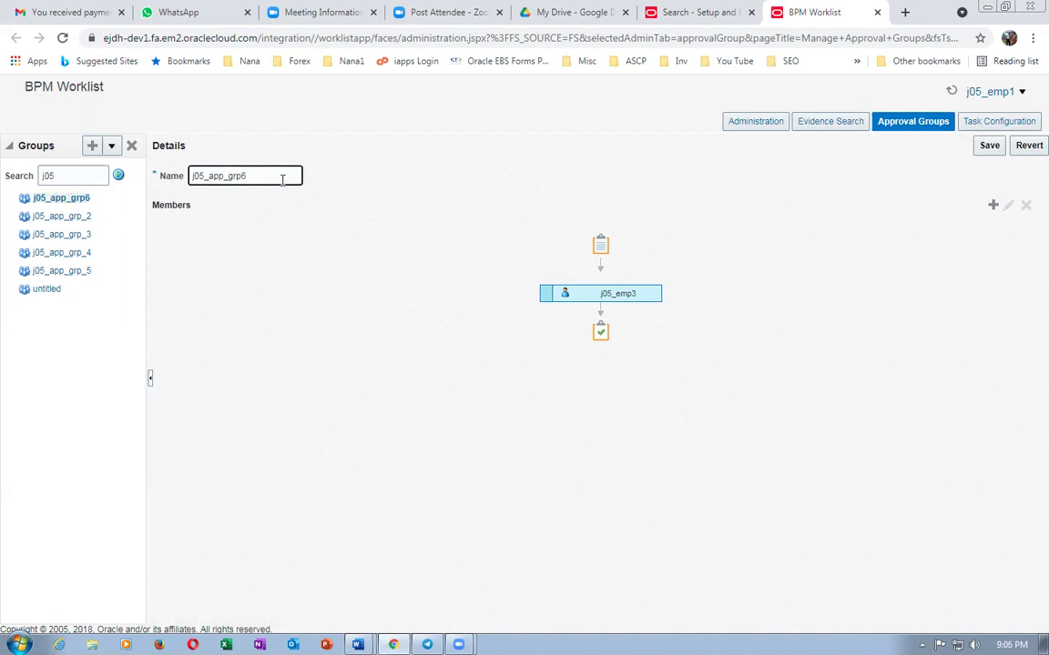
click(311, 286)
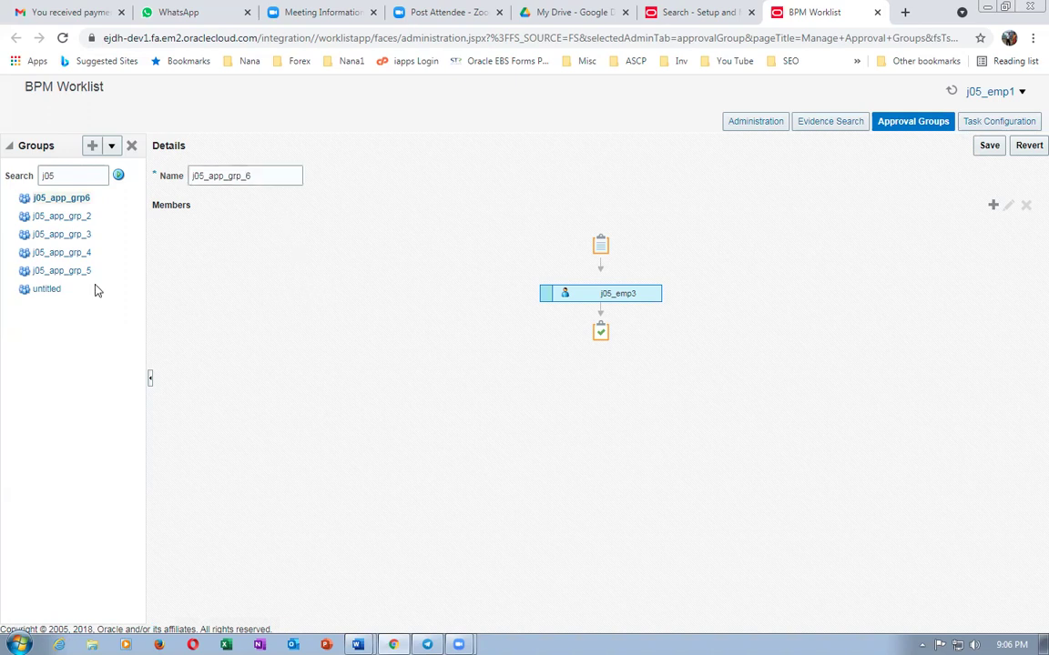
click(990, 146)
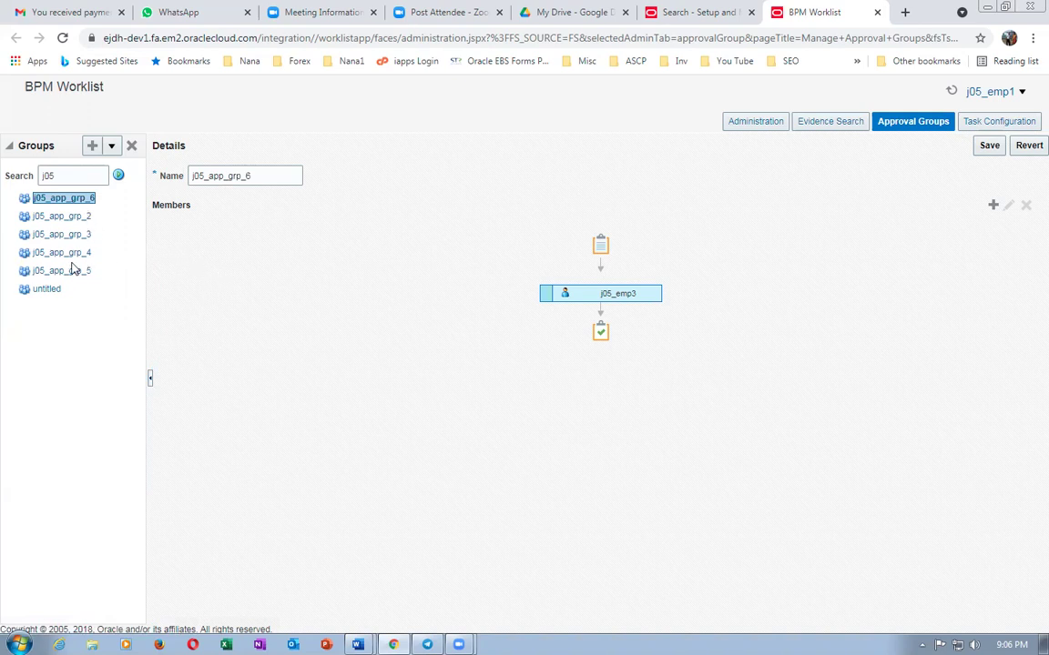
Refresh the j05 list, review members of j05_app_grp_4 through j05_app_grp_6, then return to setup search.
click(63, 252)
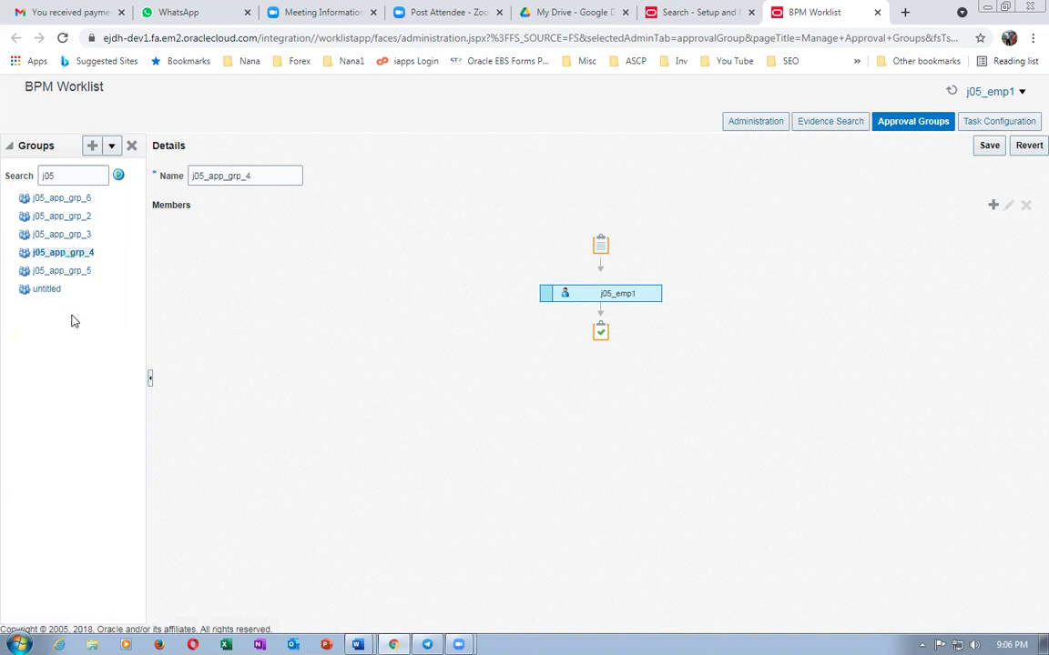
click(117, 176)
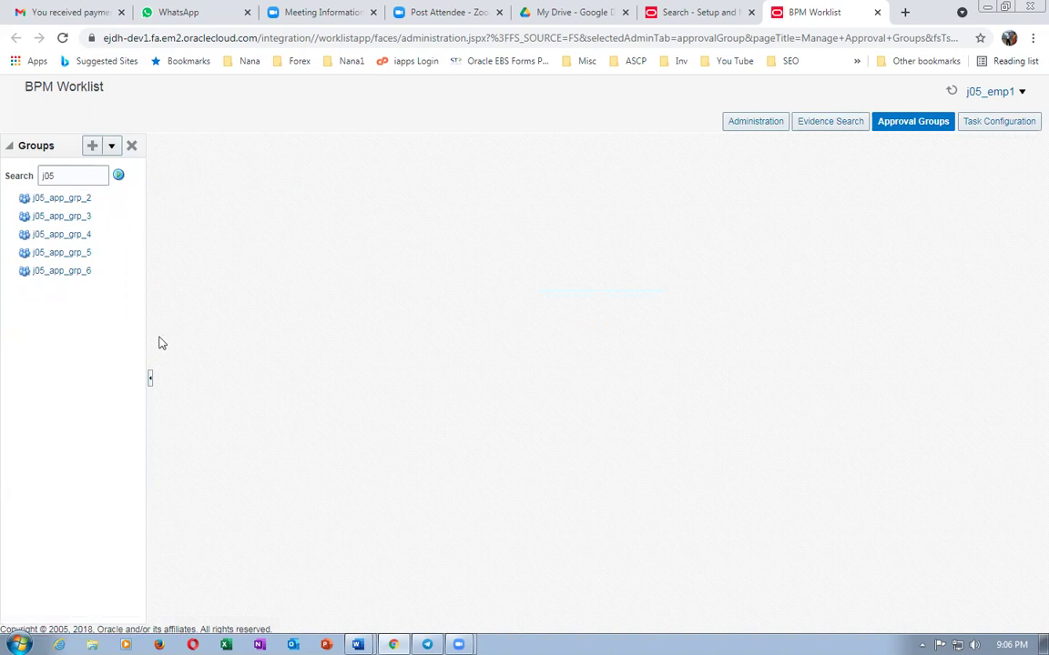
click(47, 234)
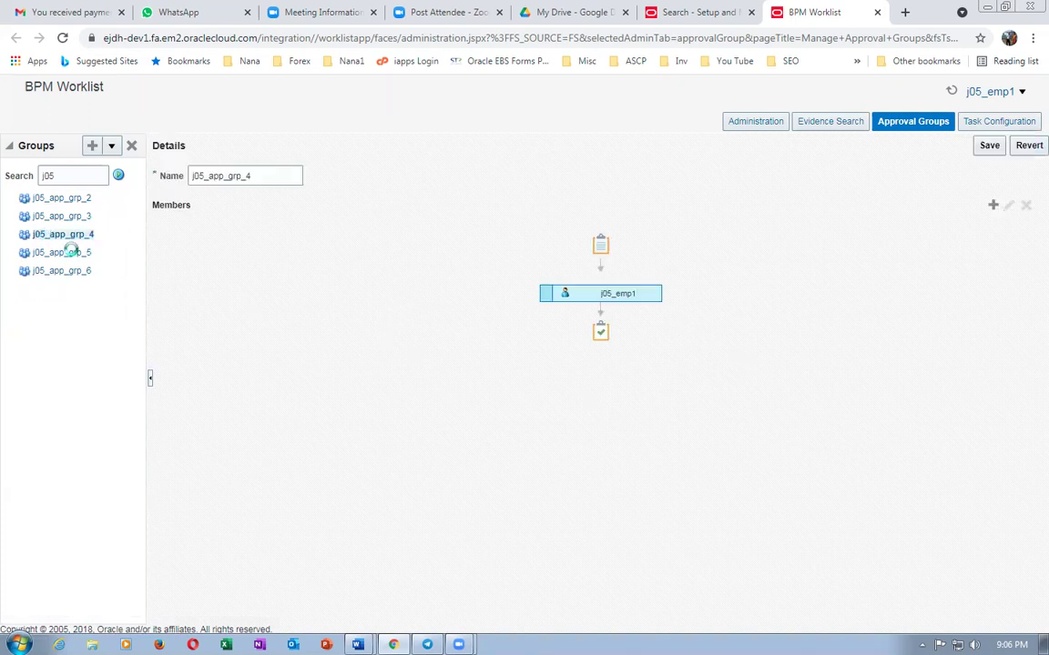
click(73, 251)
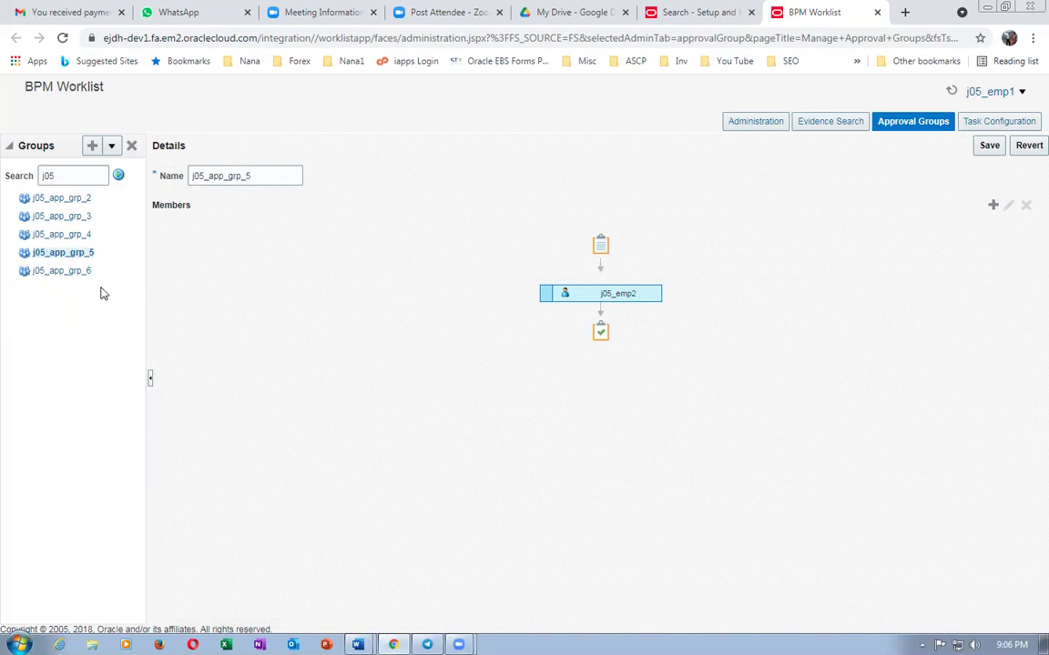
click(86, 271)
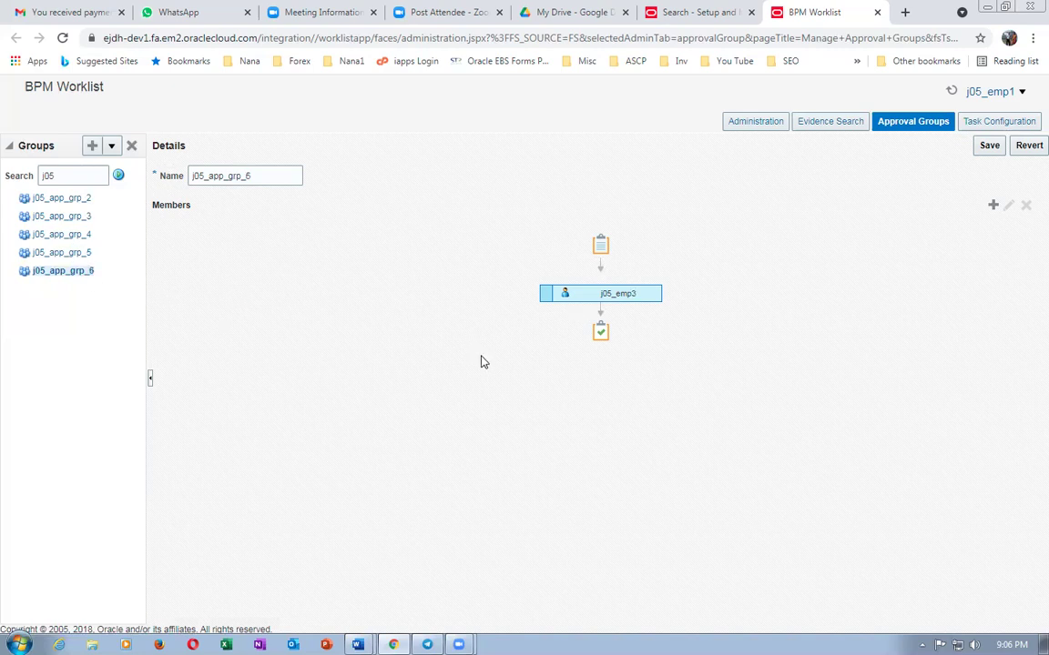
click(716, 13)
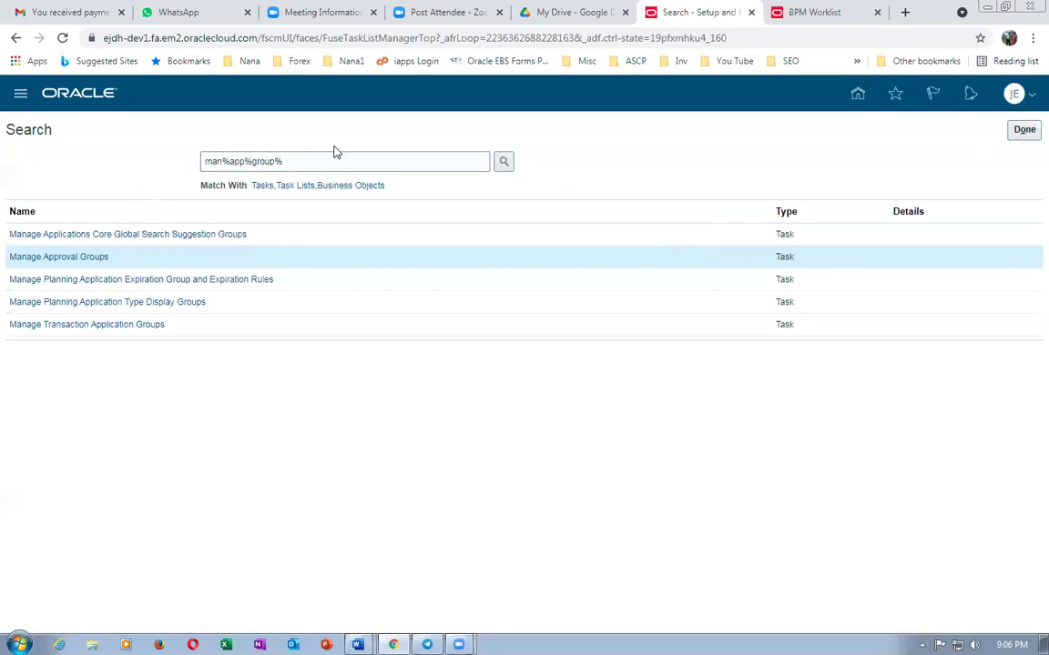
Search man%req%a, open Manage Requisition Approvals, and open Preapproval Header Hierarchy's rules.
drag(324, 165, 12, 182)
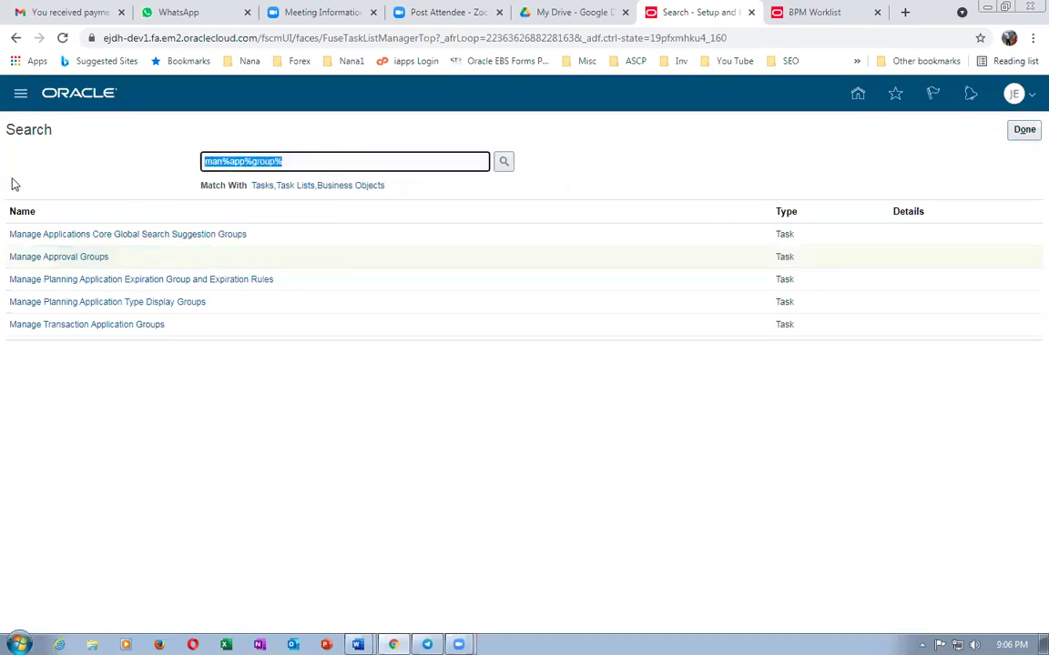
text(man%req%a)
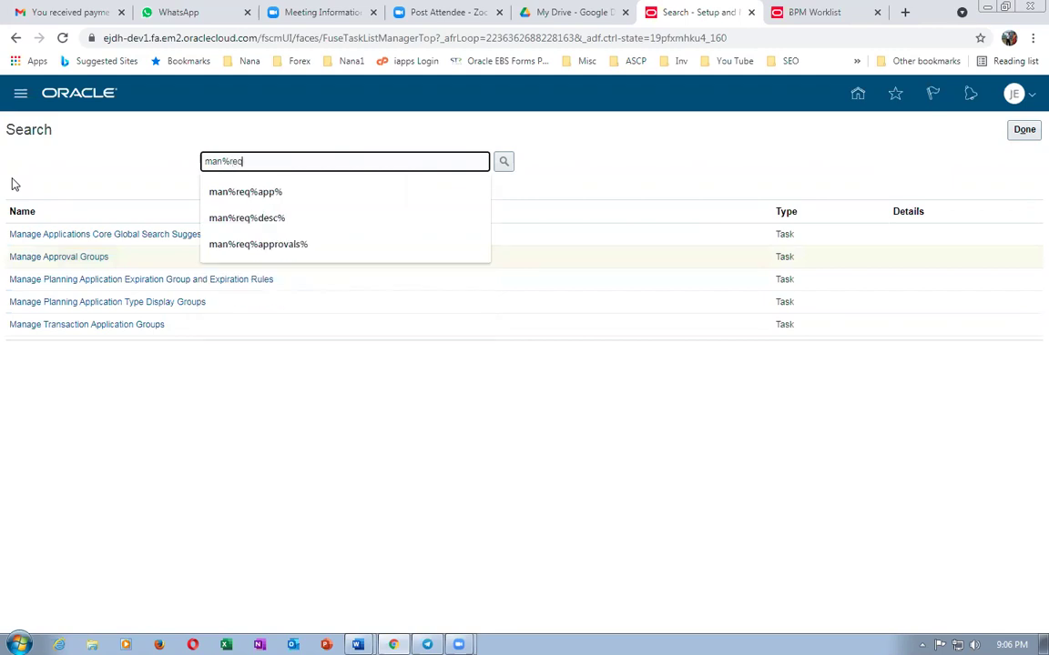
key(Return)
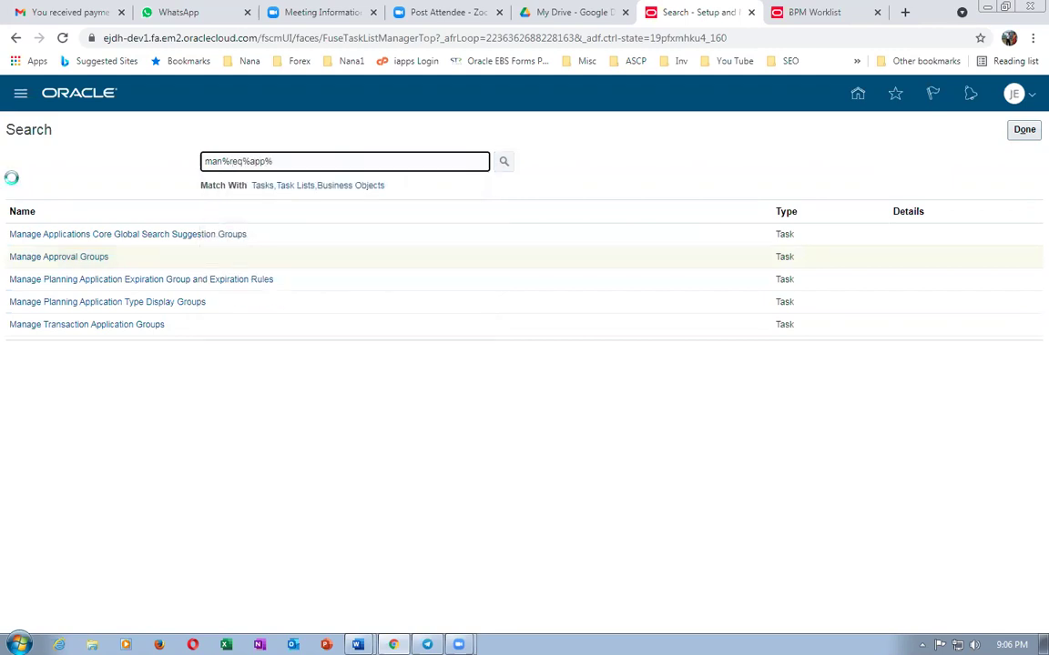
click(89, 235)
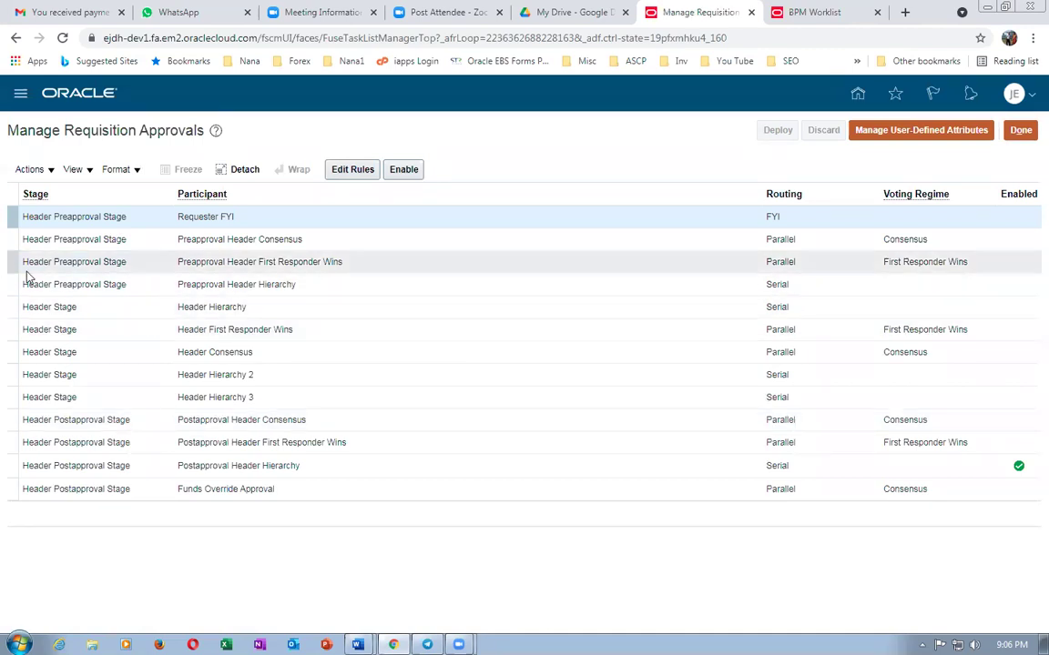
click(447, 284)
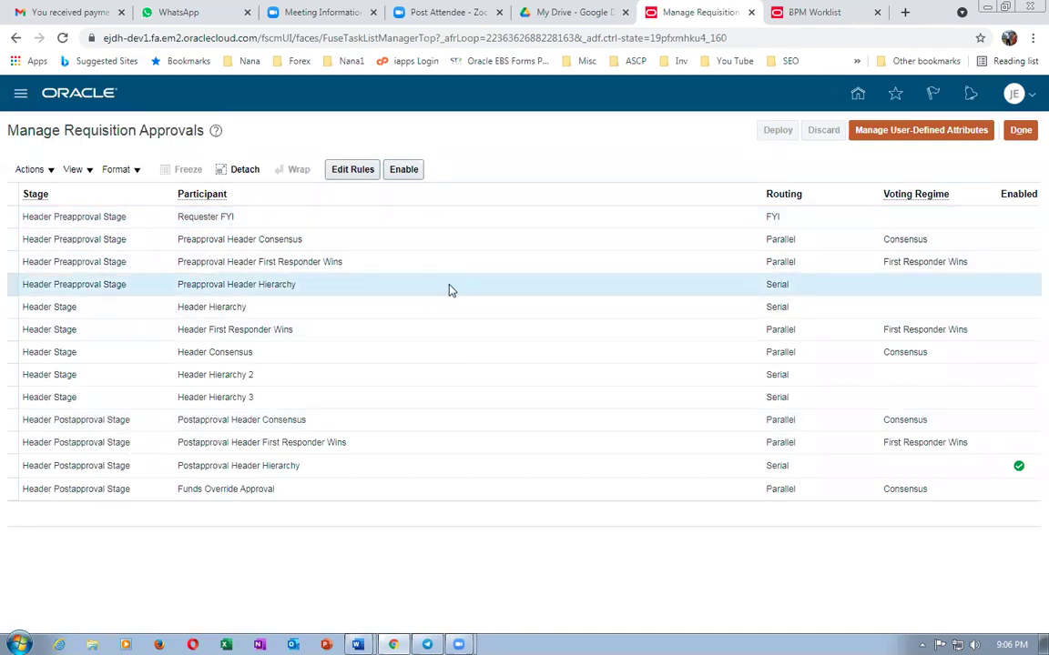
click(355, 170)
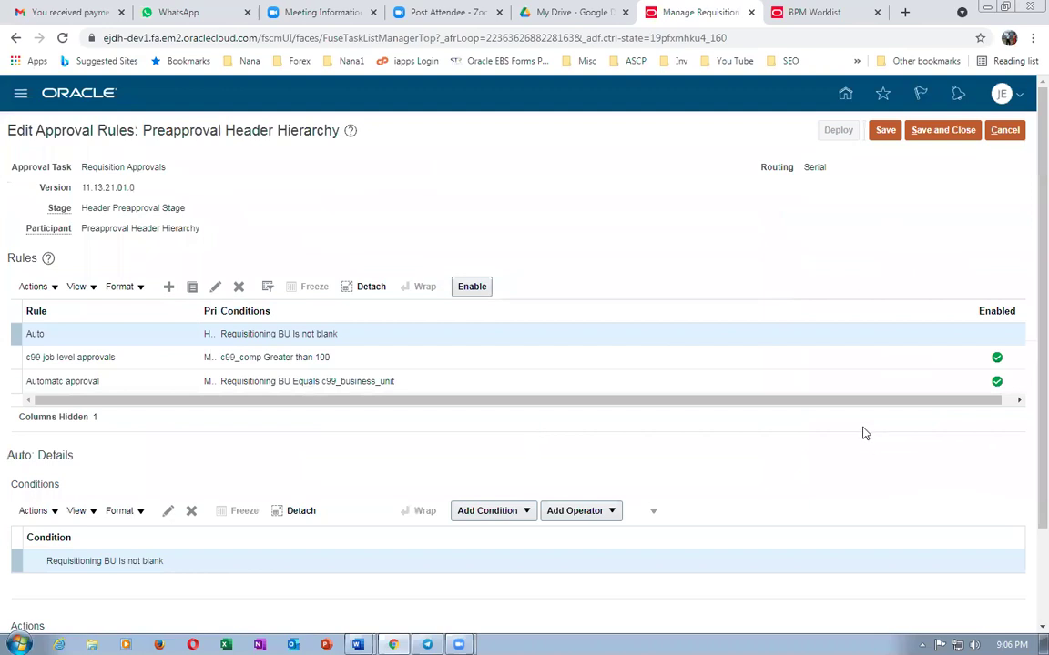
Disable the c99 job level approvals rule and the Automatc approval rule.
click(592, 355)
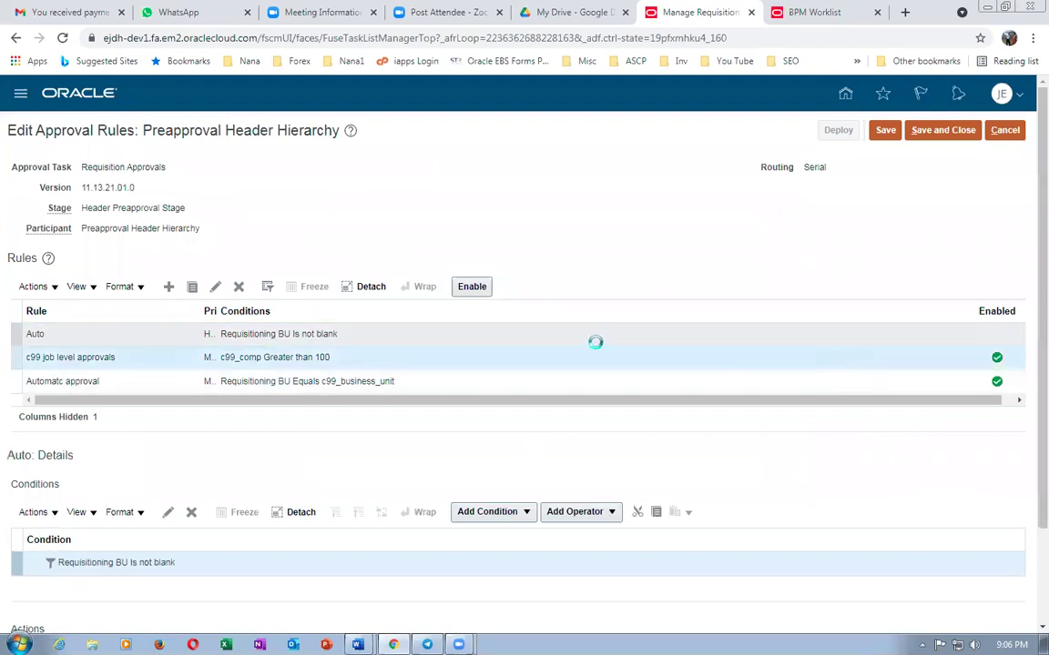
click(473, 290)
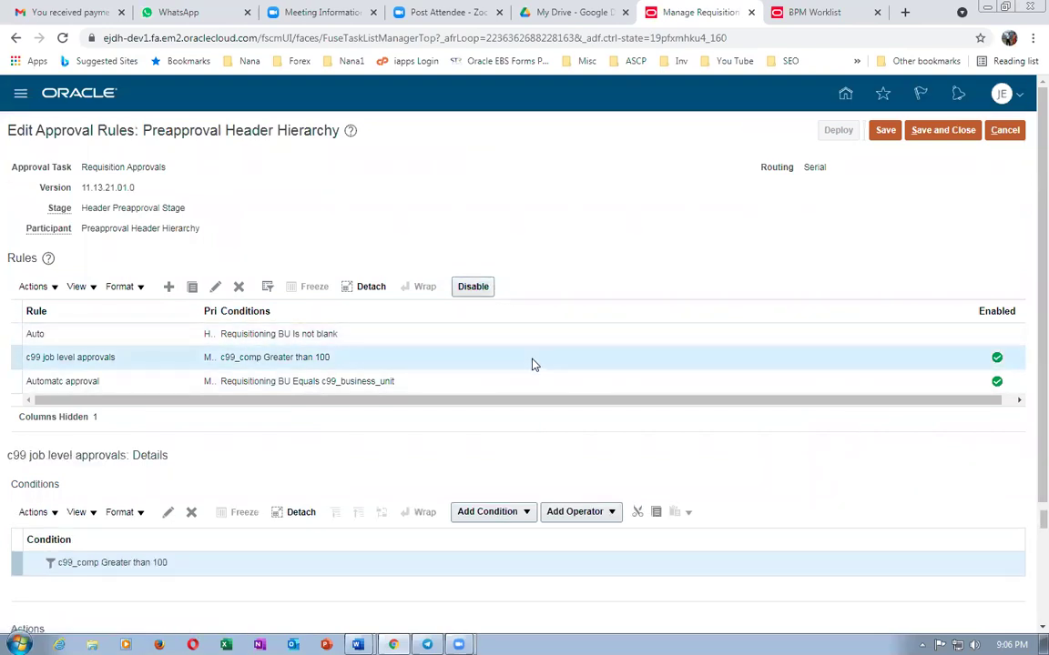
click(484, 287)
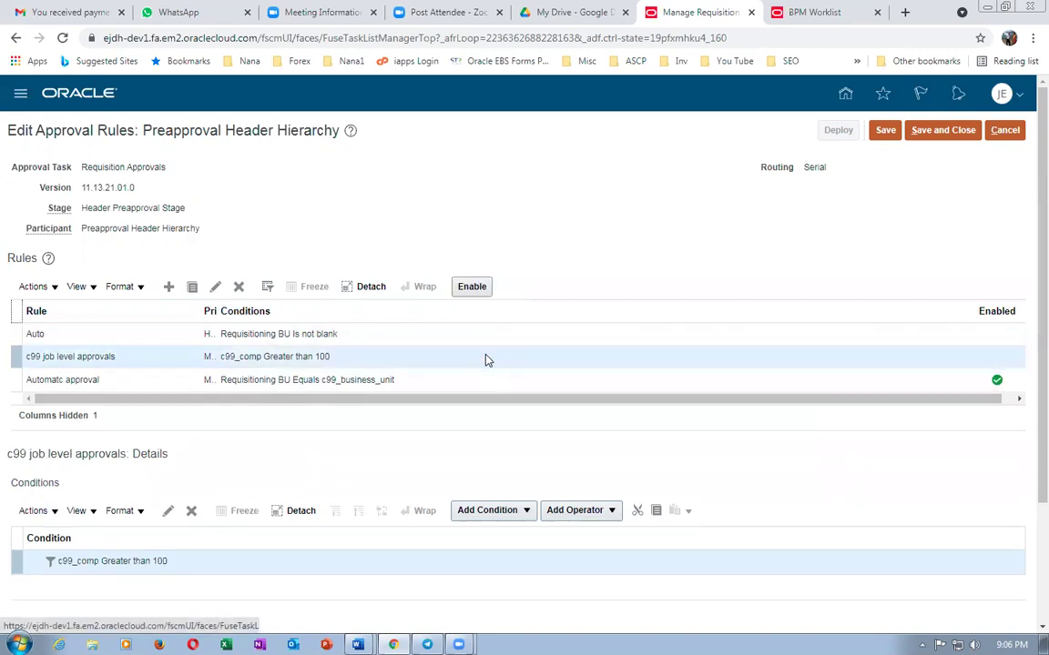
click(475, 380)
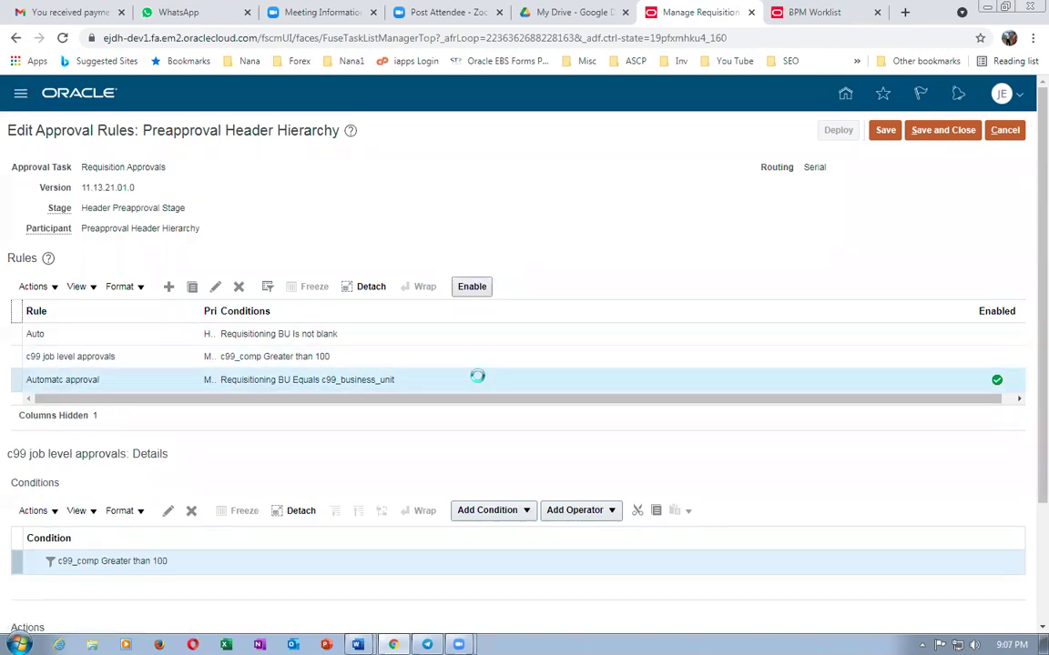
click(471, 288)
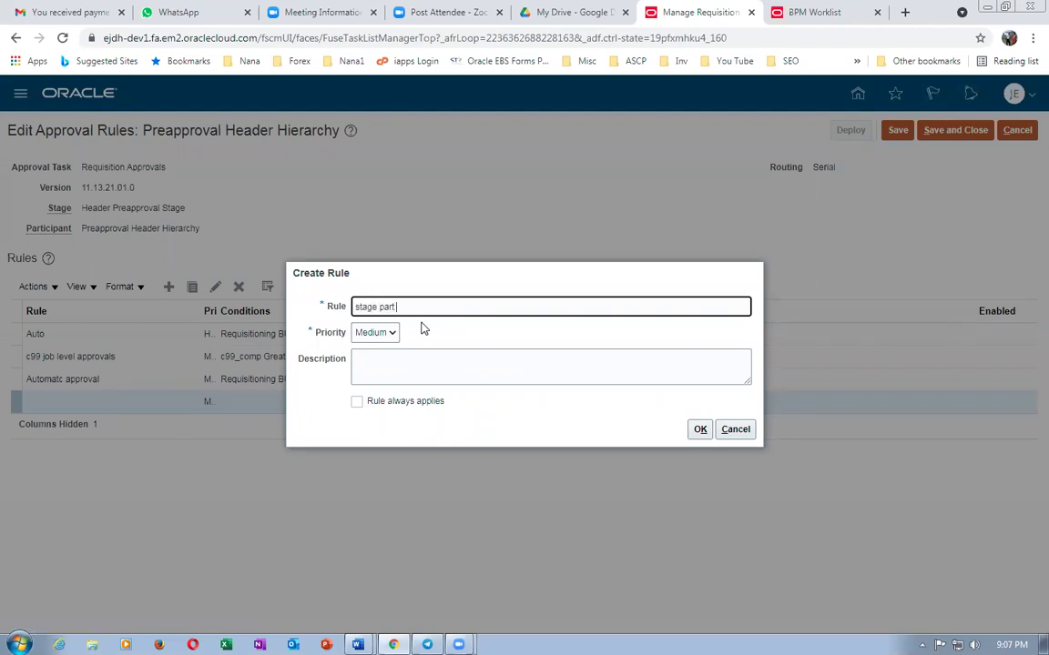
Create rule stage part test 1 with Highest priority that always applies.
click(368, 407)
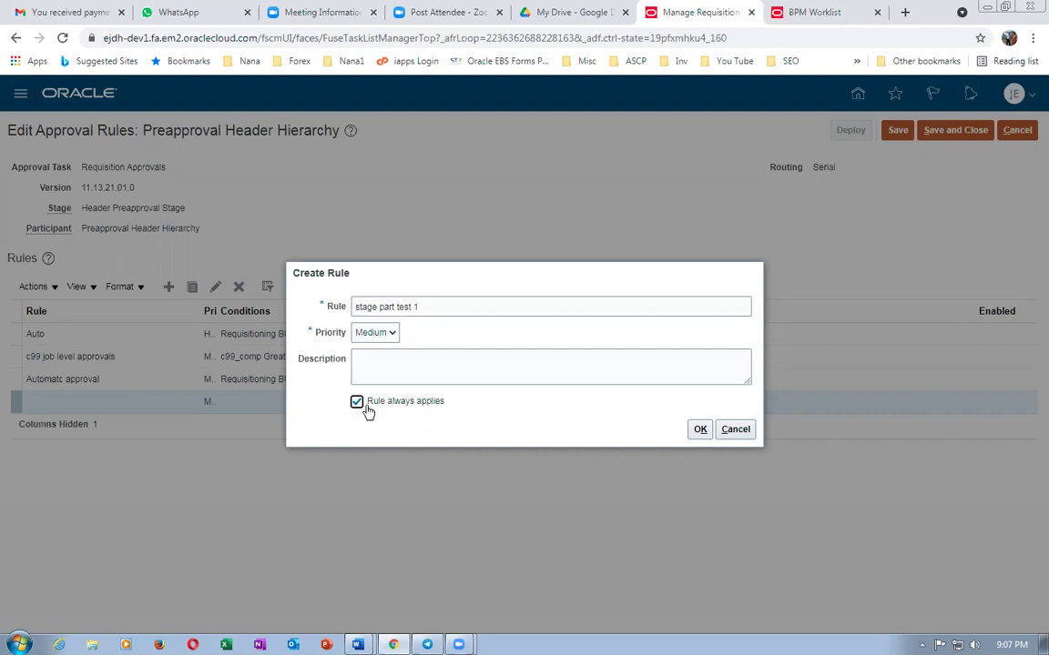
click(381, 333)
click(372, 345)
click(700, 431)
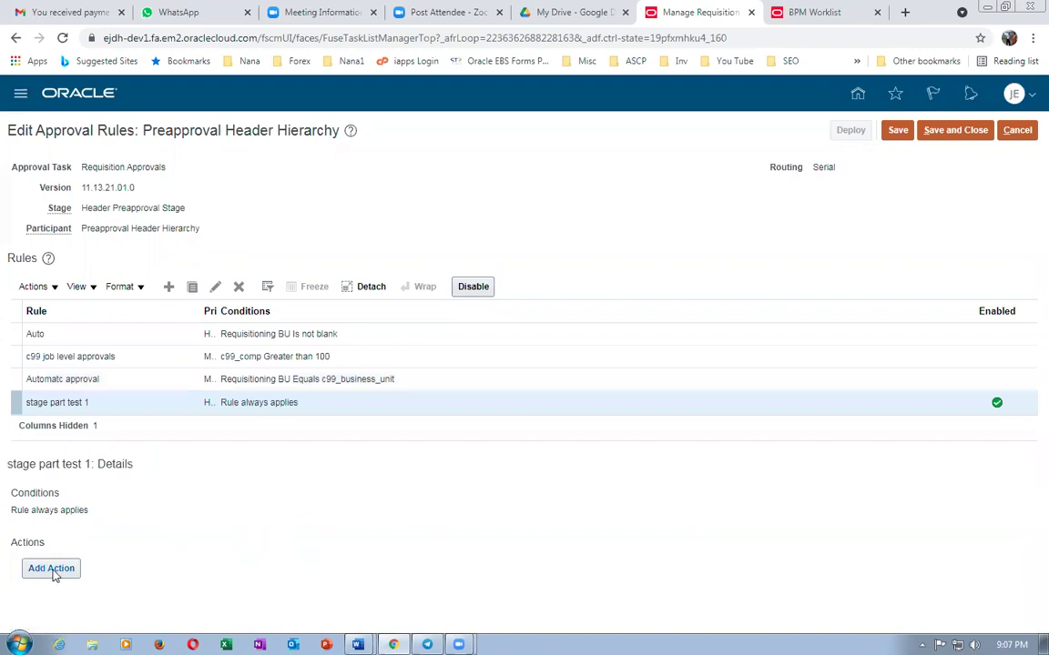
Add an approval action routing the rule to approval group j05_app_grp_4.
click(53, 570)
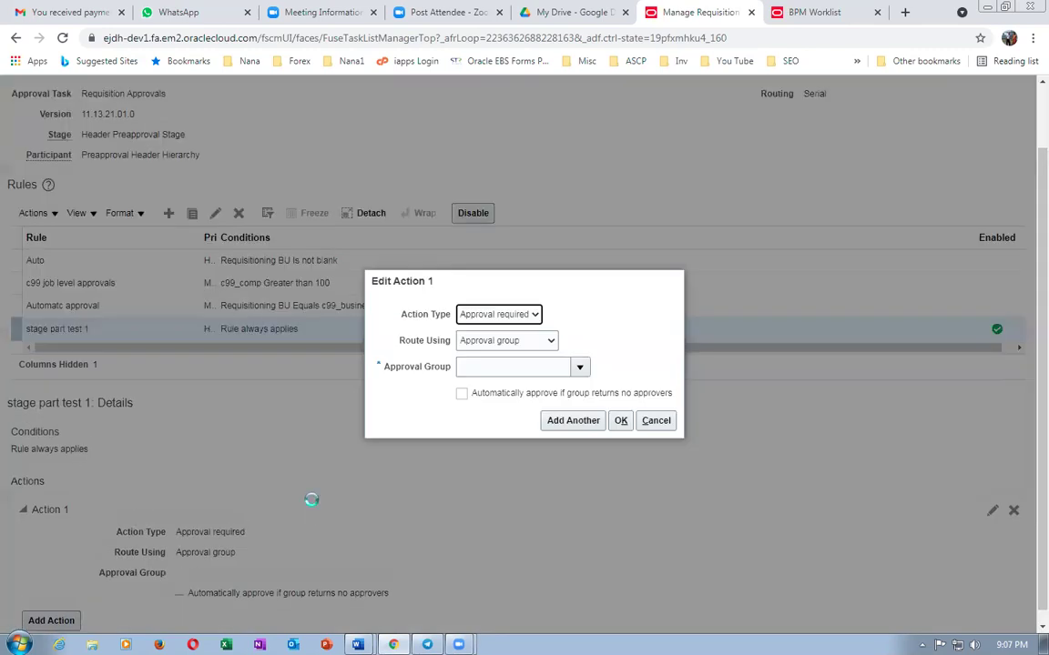
click(507, 367)
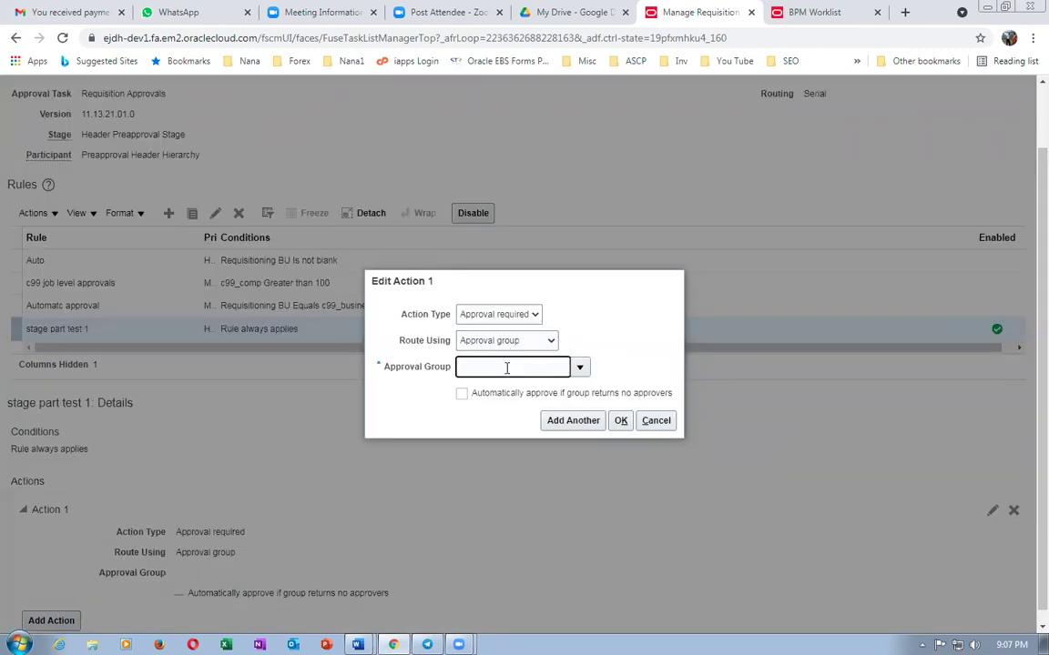
text(j05)
key(Tab)
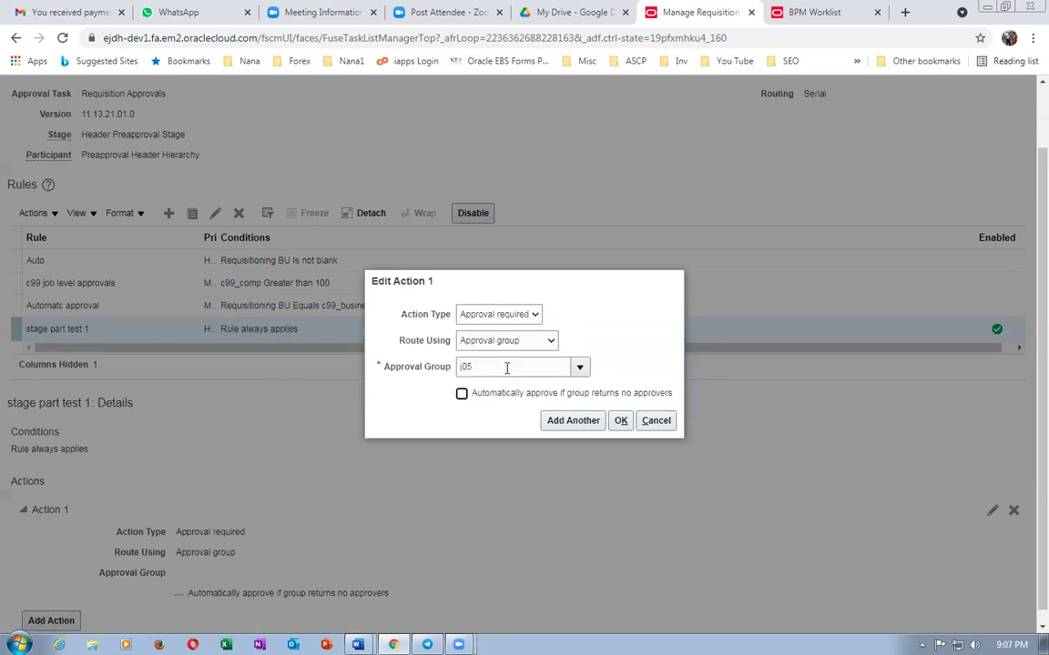
click(463, 404)
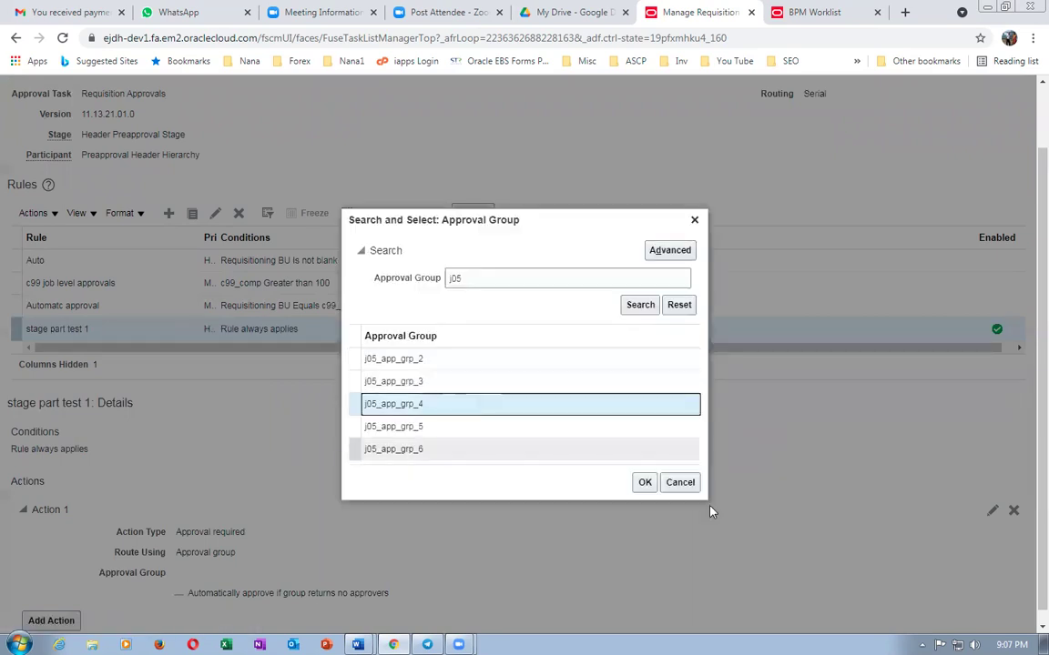
click(643, 483)
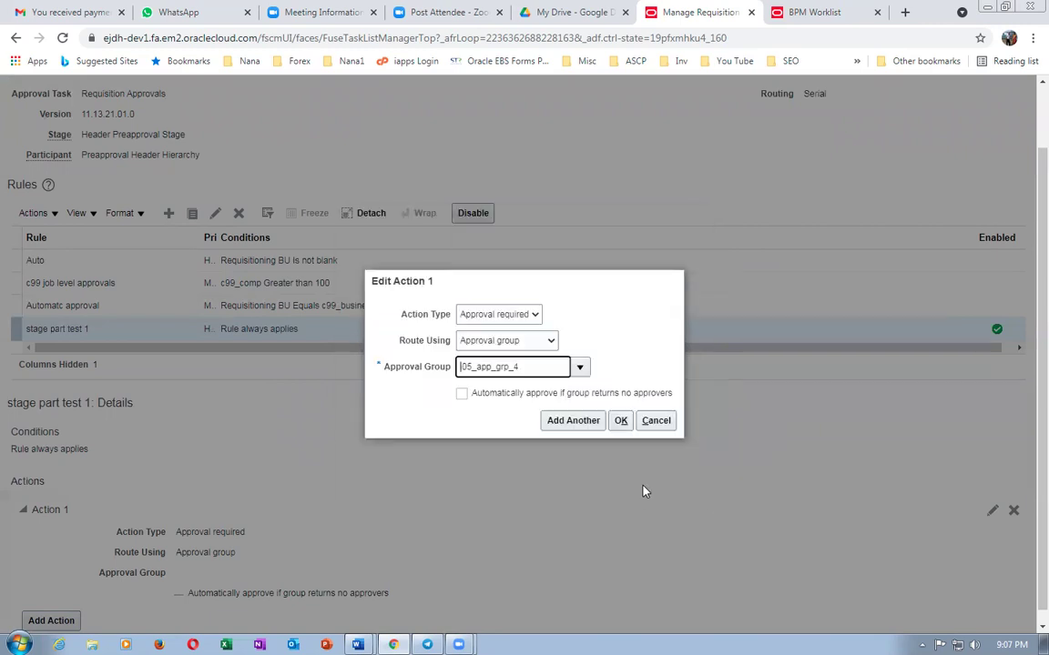
click(621, 423)
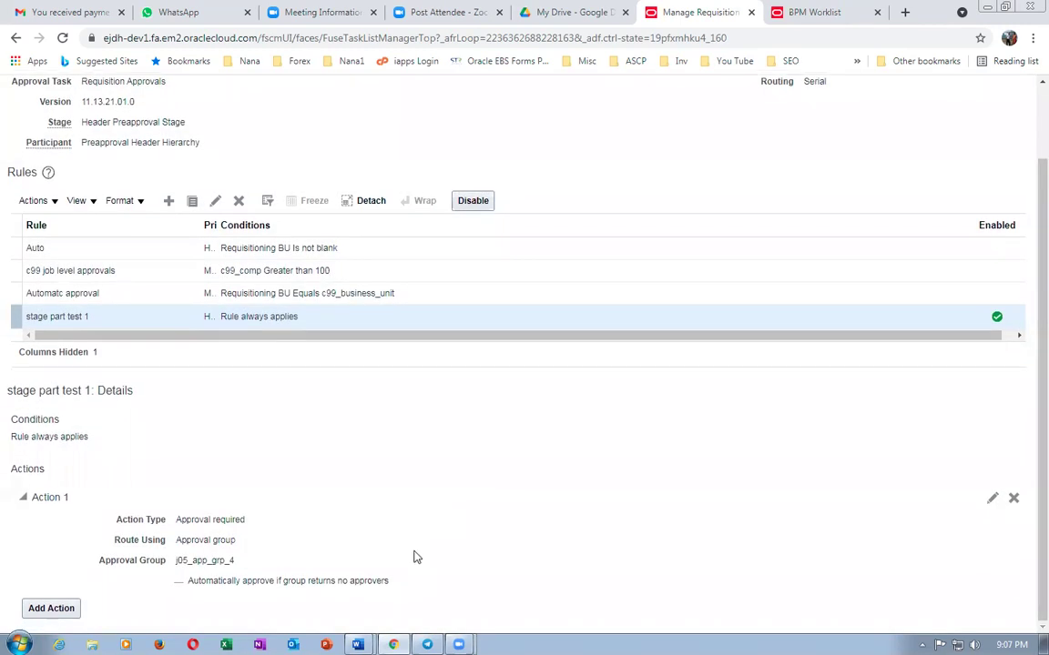
Save the rules and close back to the approvals list.
scroll(640, 543, up, 2)
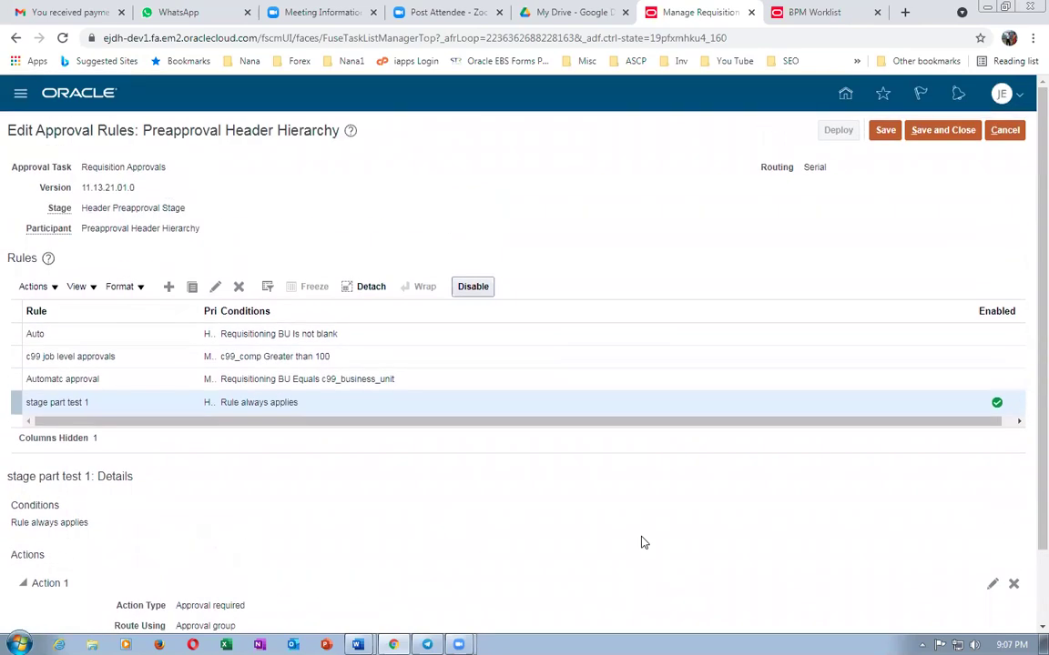
click(885, 130)
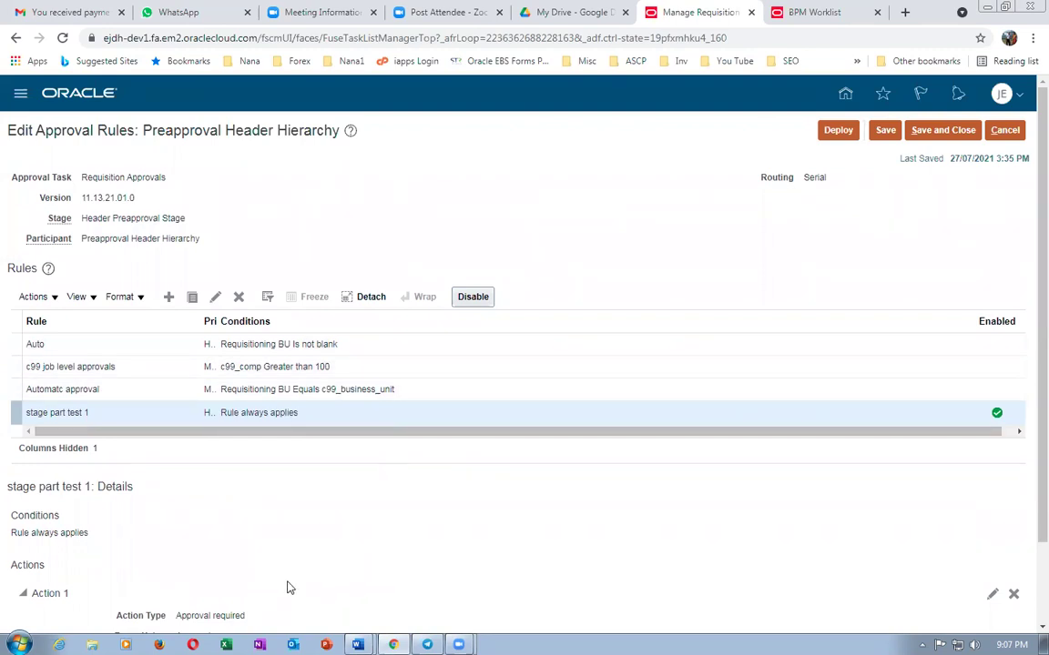
scroll(285, 587, down, 2)
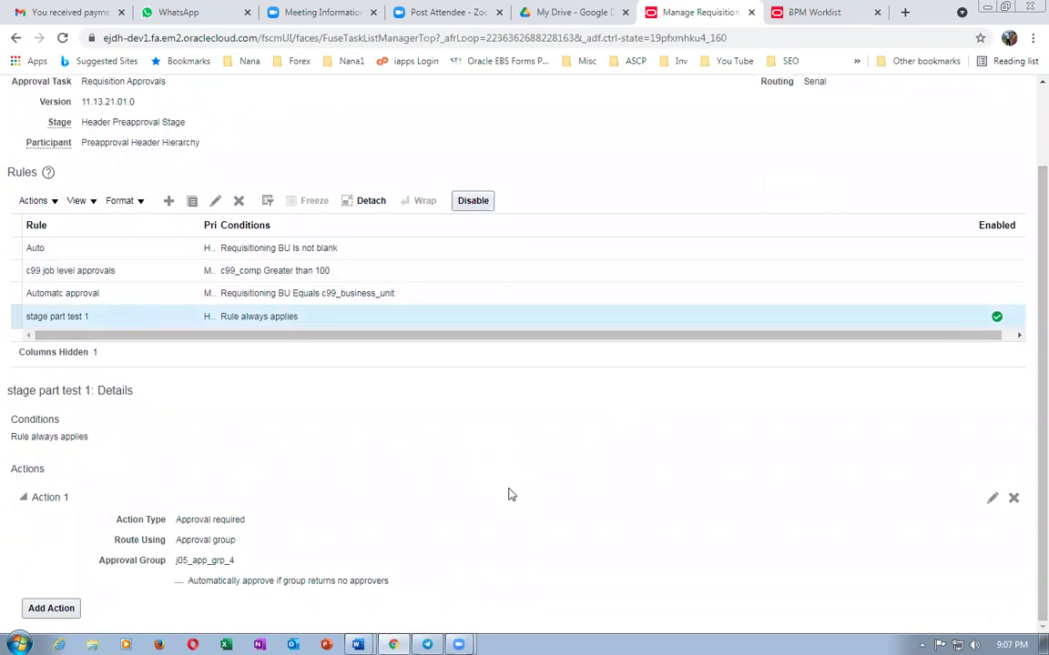
scroll(592, 469, up, 2)
click(949, 130)
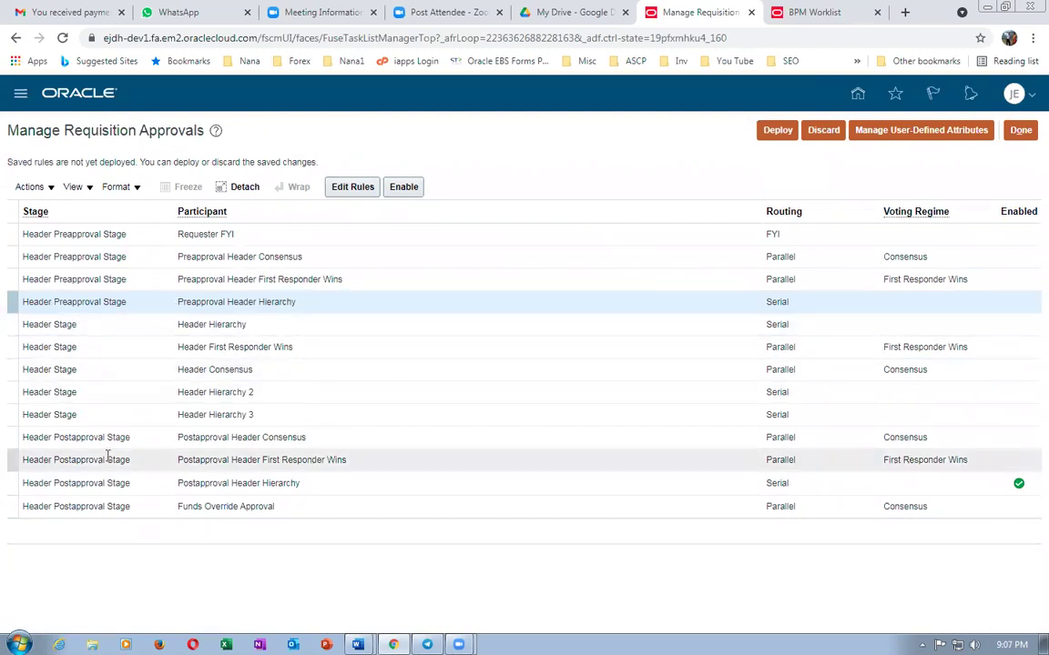
Open Header Hierarchy 3's rules and add rule stage part 2 with Highest priority.
click(398, 431)
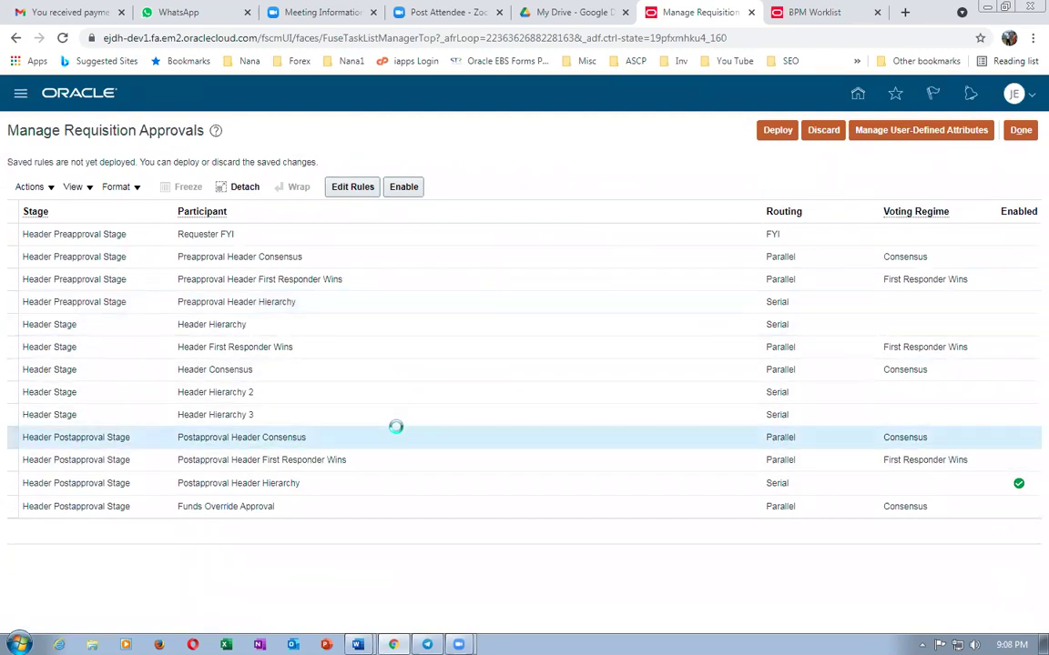
click(398, 424)
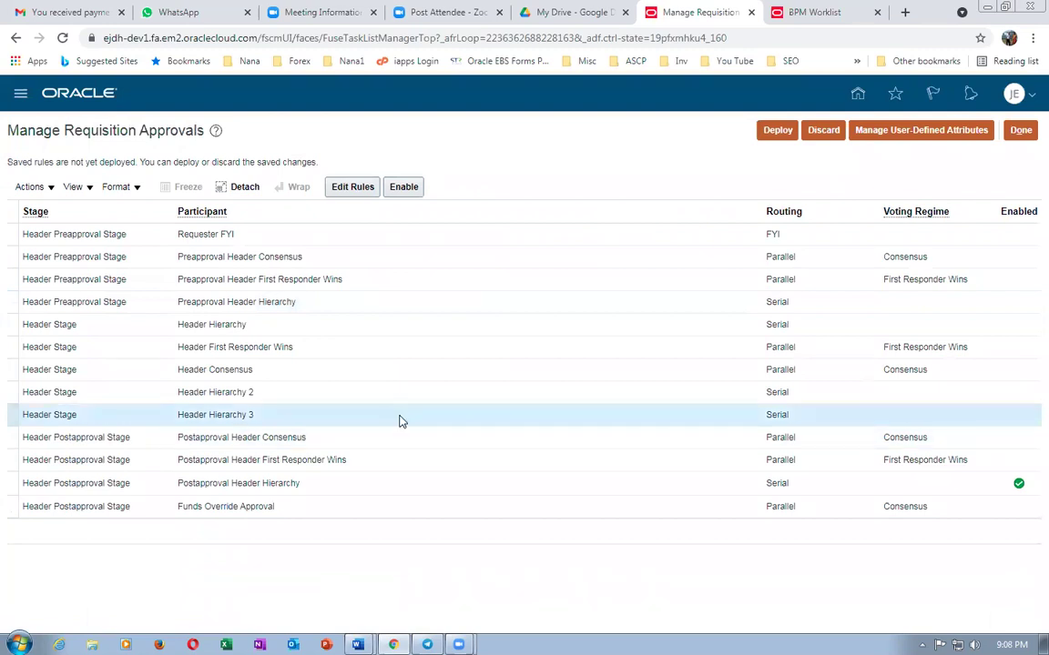
click(371, 186)
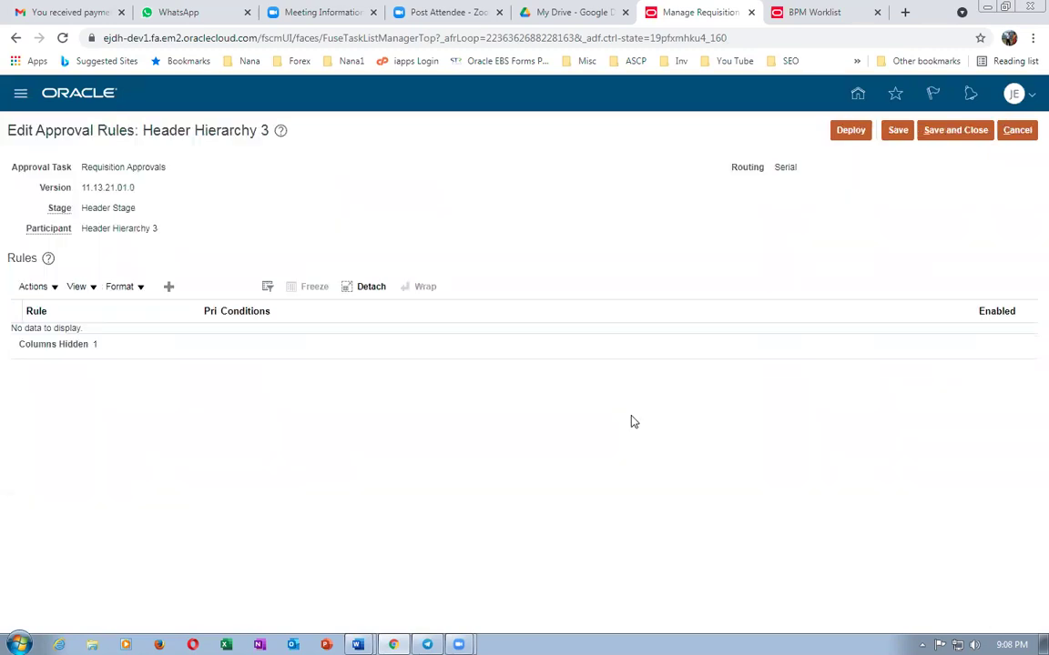
click(169, 288)
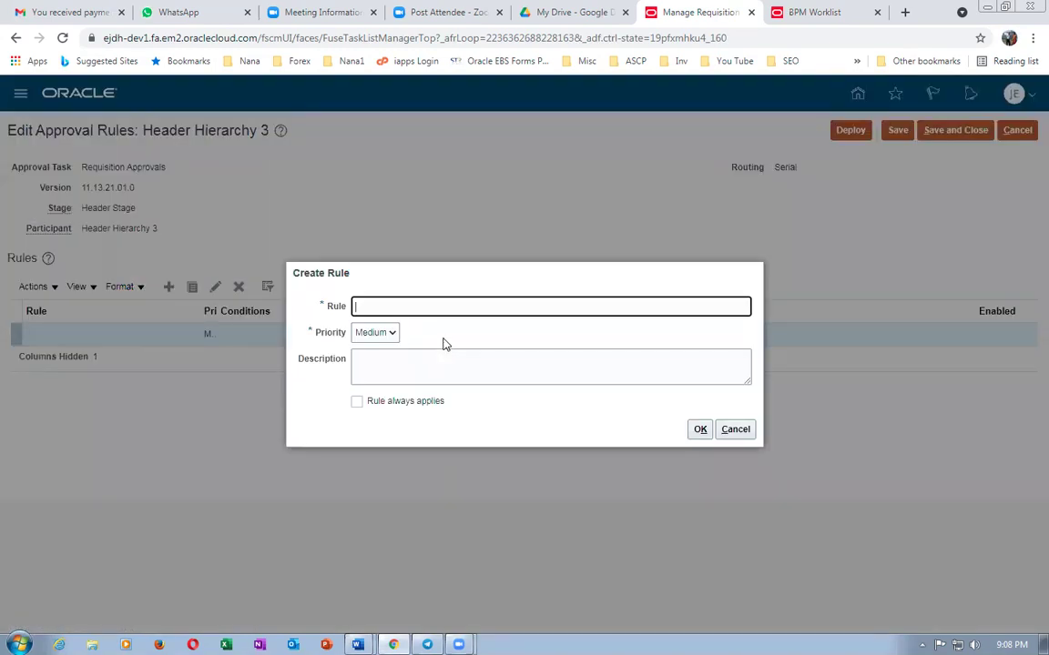
text(stage part 2)
click(374, 332)
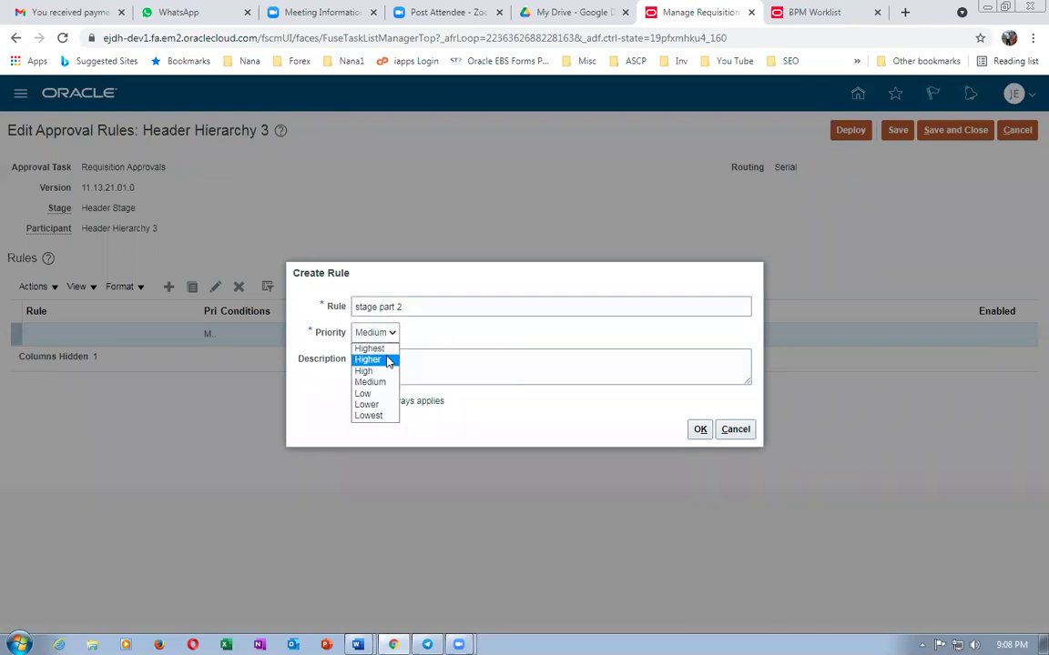
click(387, 362)
click(391, 333)
click(369, 349)
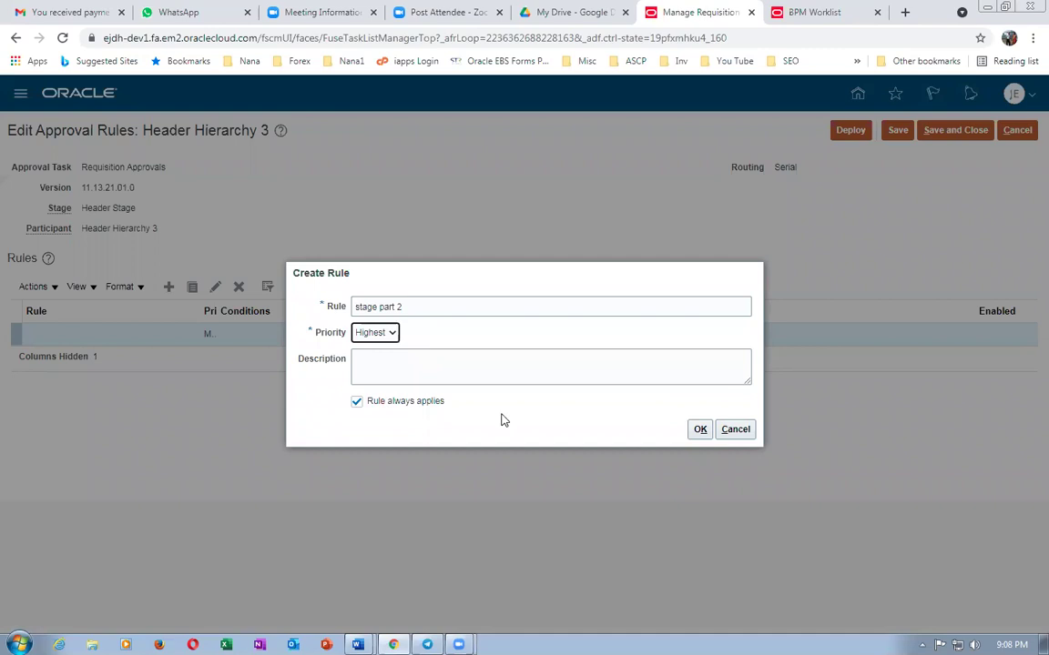
click(700, 431)
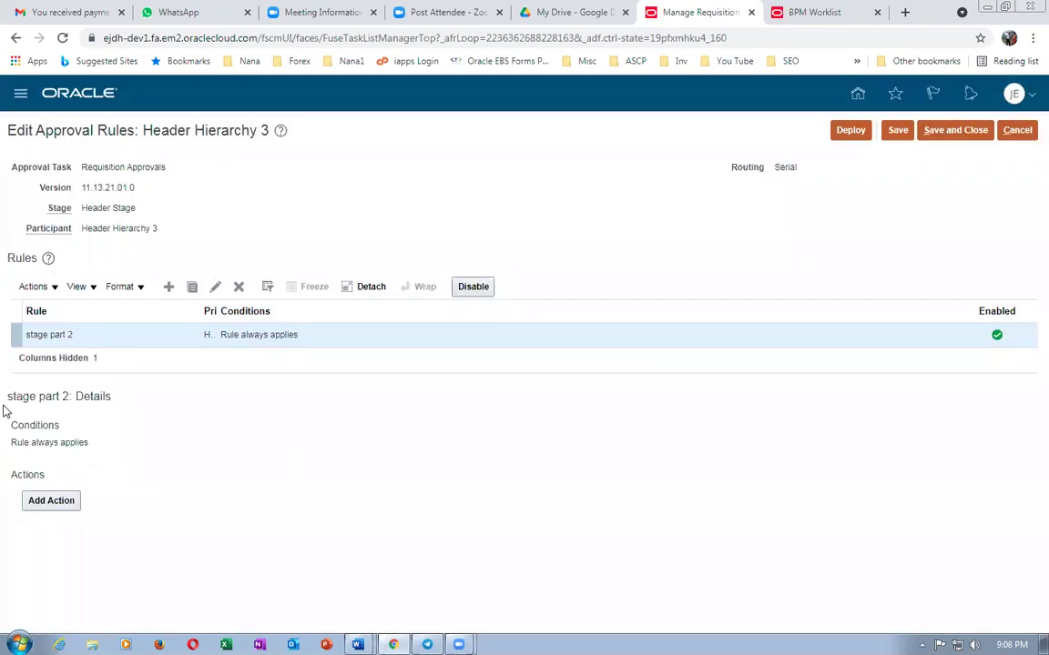
Add an approval action routing stage part 2 to approval group j05_app_grp_5.
click(57, 500)
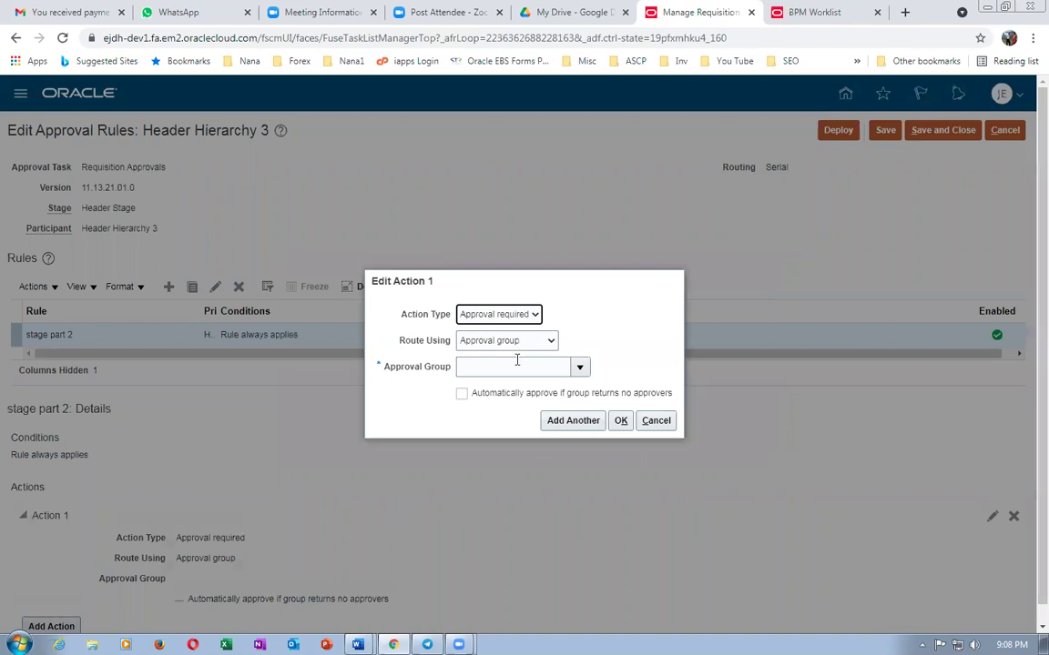
click(513, 365)
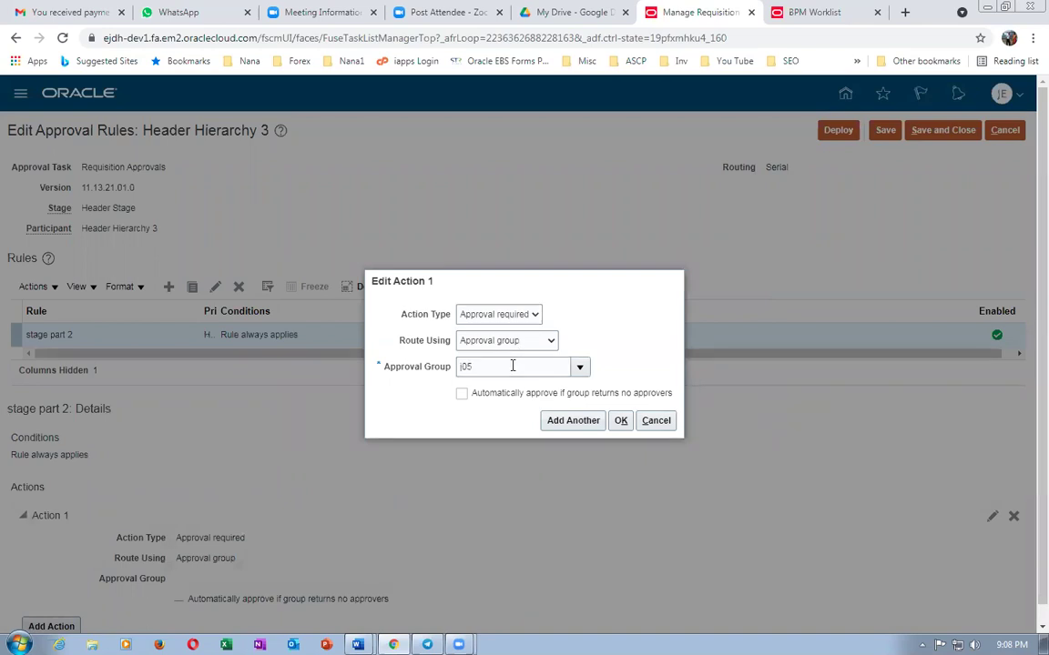
key(Tab)
click(426, 428)
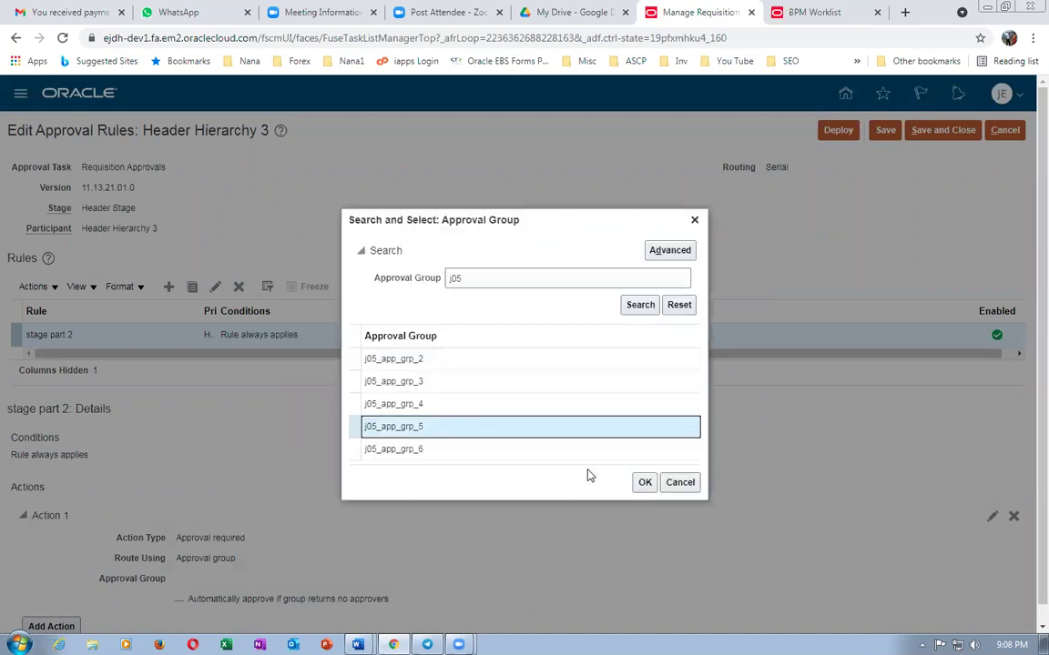
click(645, 482)
click(620, 420)
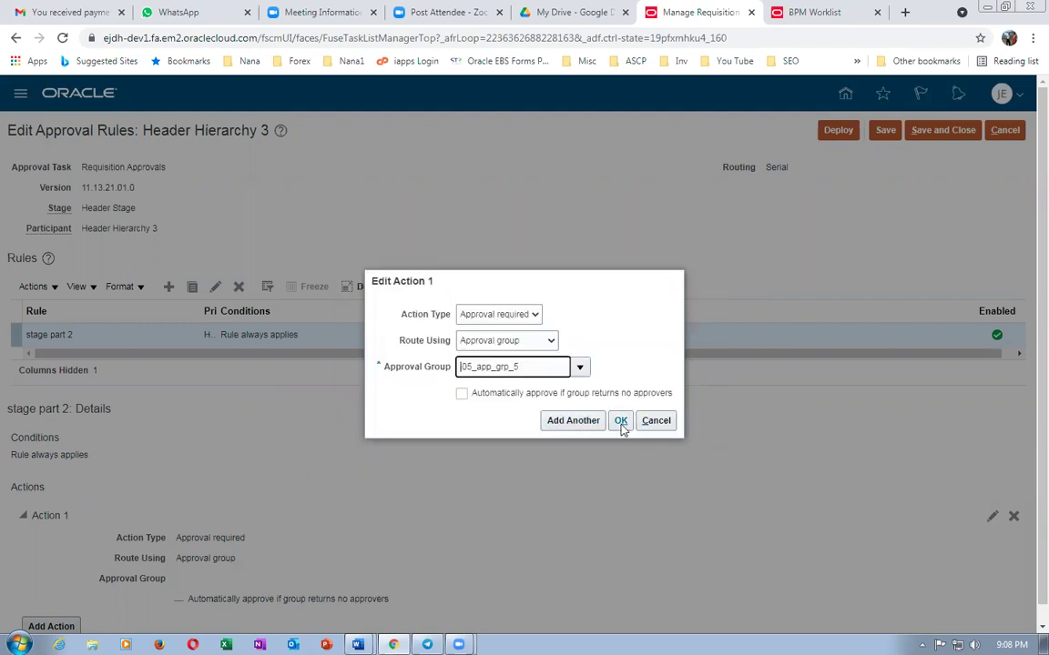
Save the rules and close back to Manage Requisition Approvals.
scroll(253, 506, down, 1)
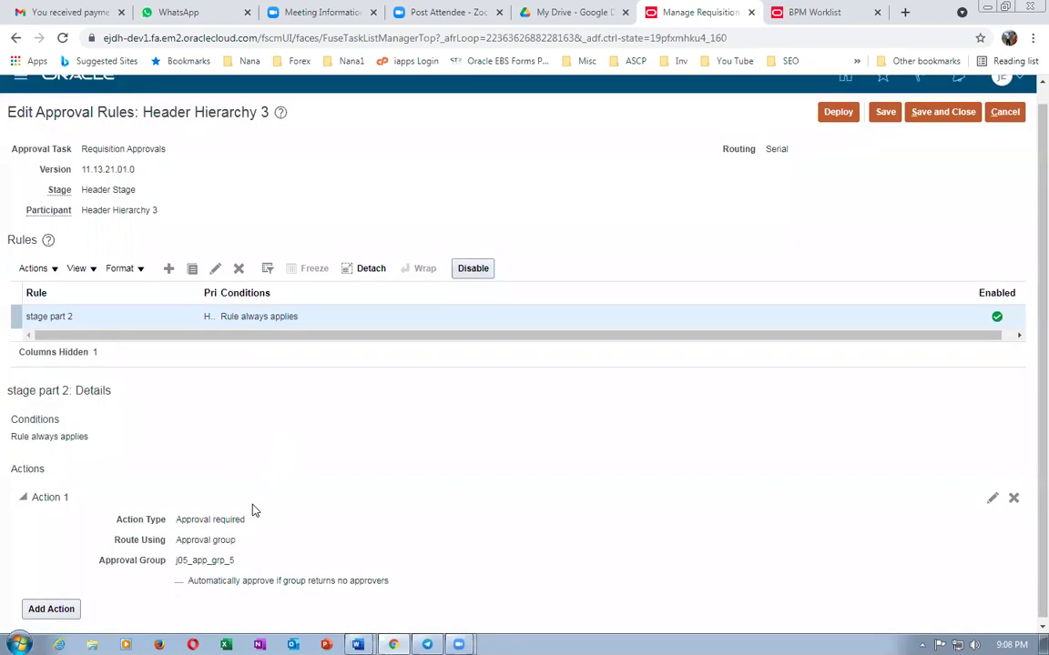
scroll(255, 508, up, 1)
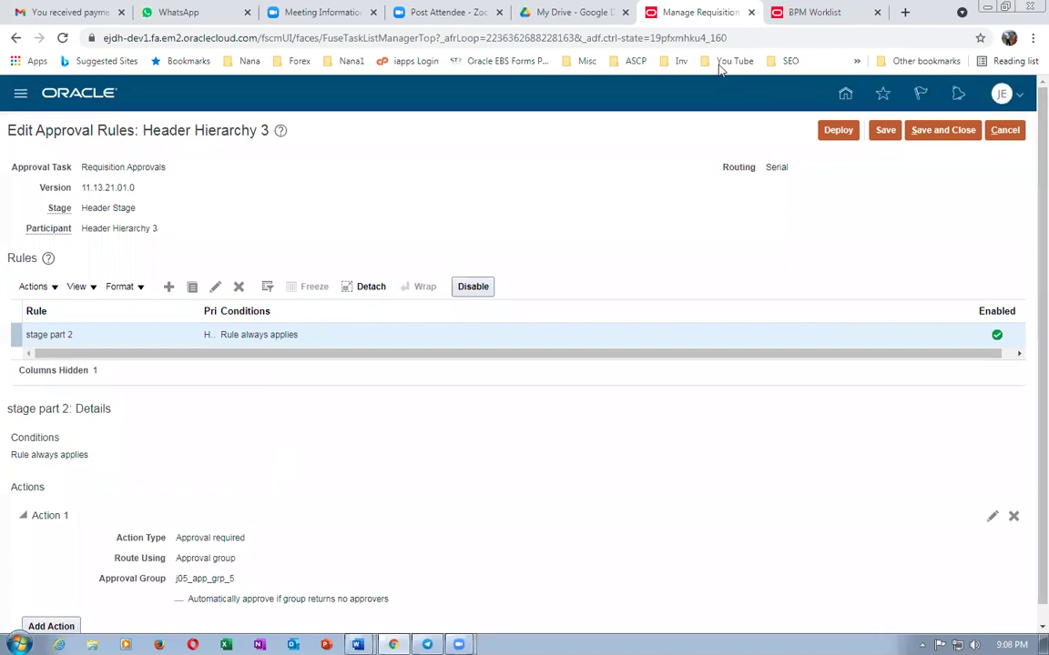
click(891, 129)
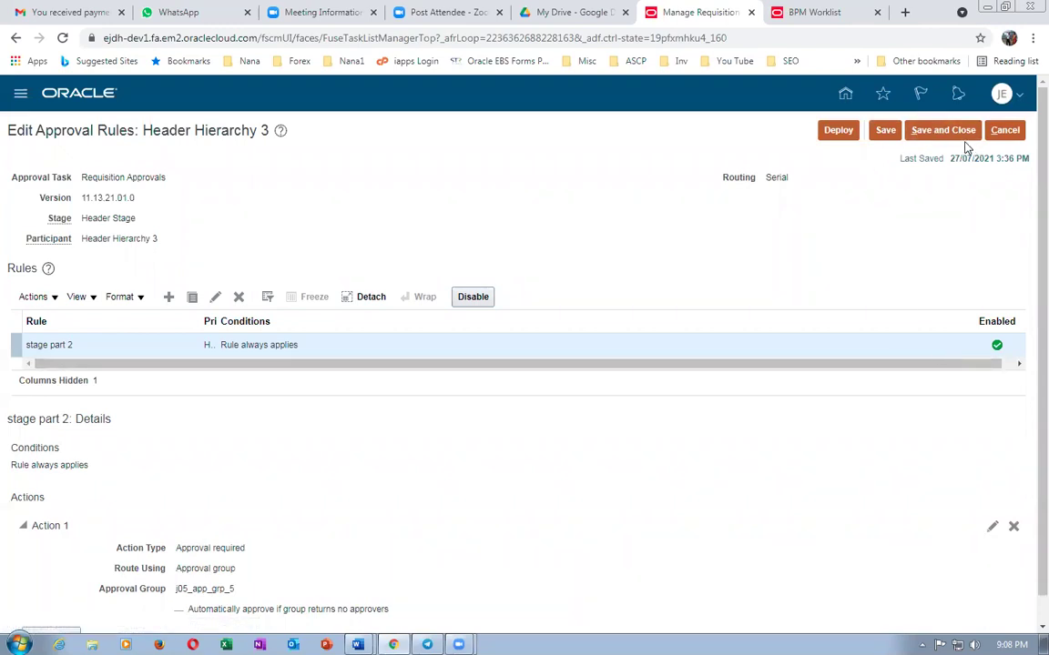
click(938, 133)
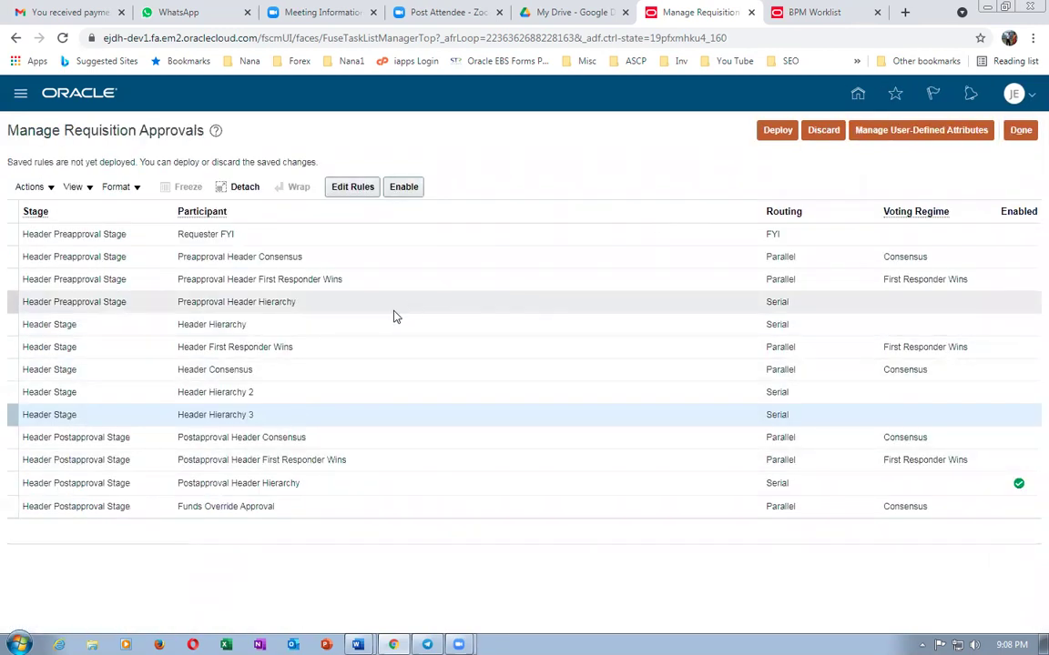
Enable the Preapproval Header Hierarchy participant and save its rules unchanged.
click(392, 310)
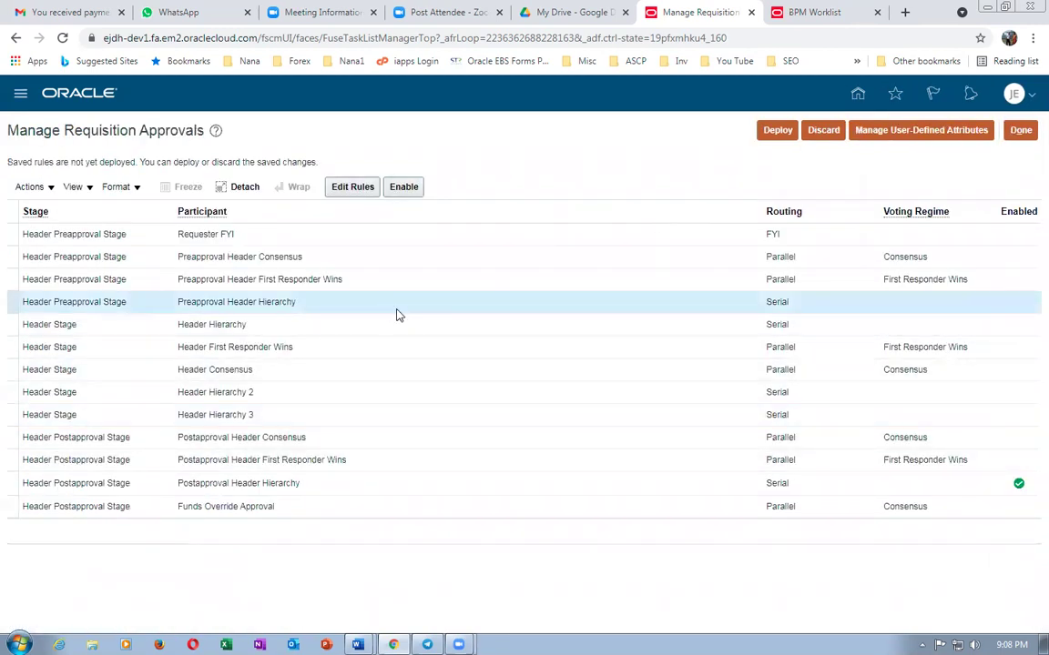
click(411, 187)
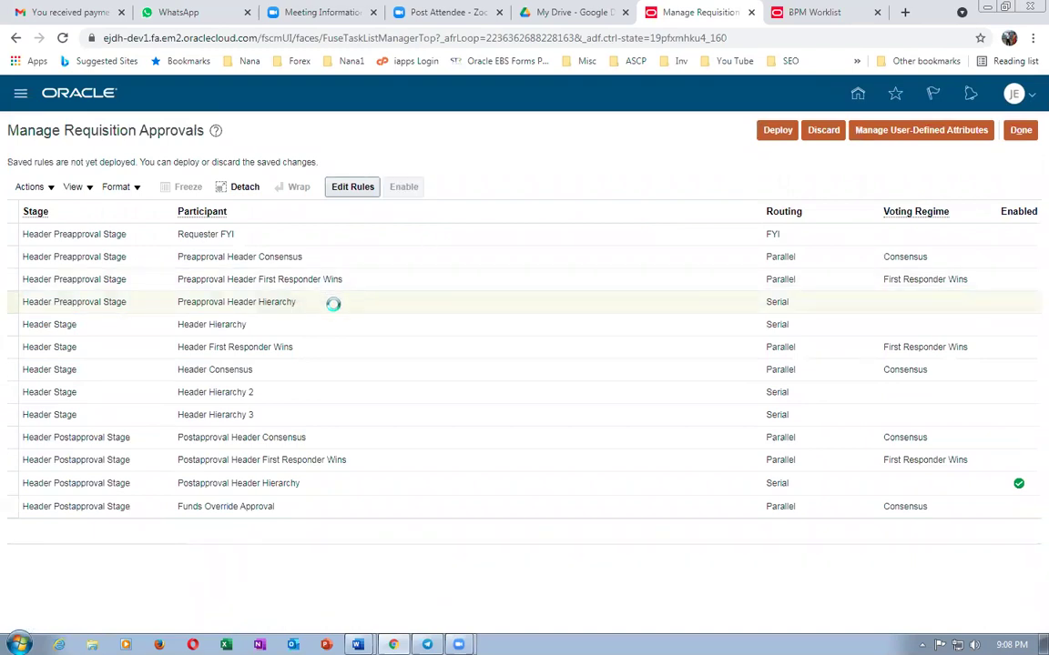
click(356, 193)
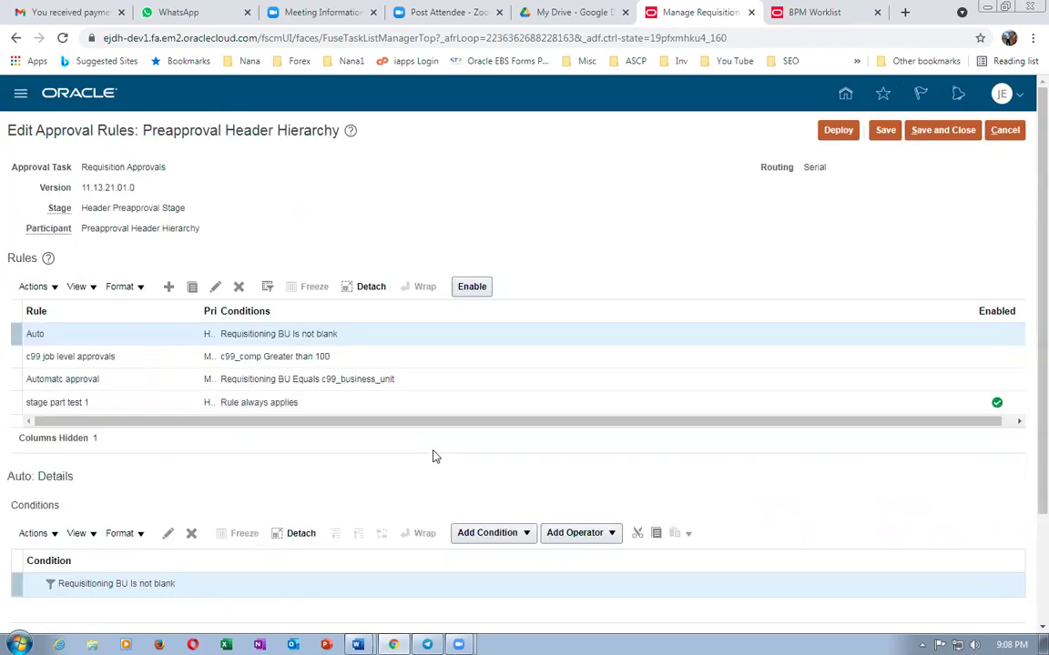
click(586, 404)
scroll(402, 538, down, 2)
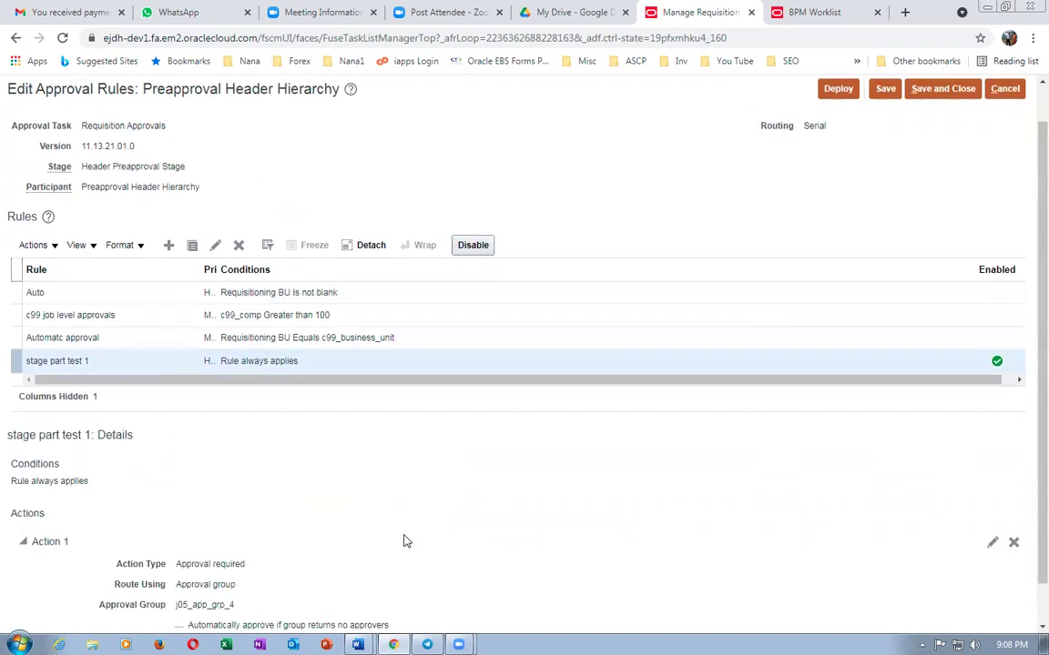
scroll(976, 297, up, 2)
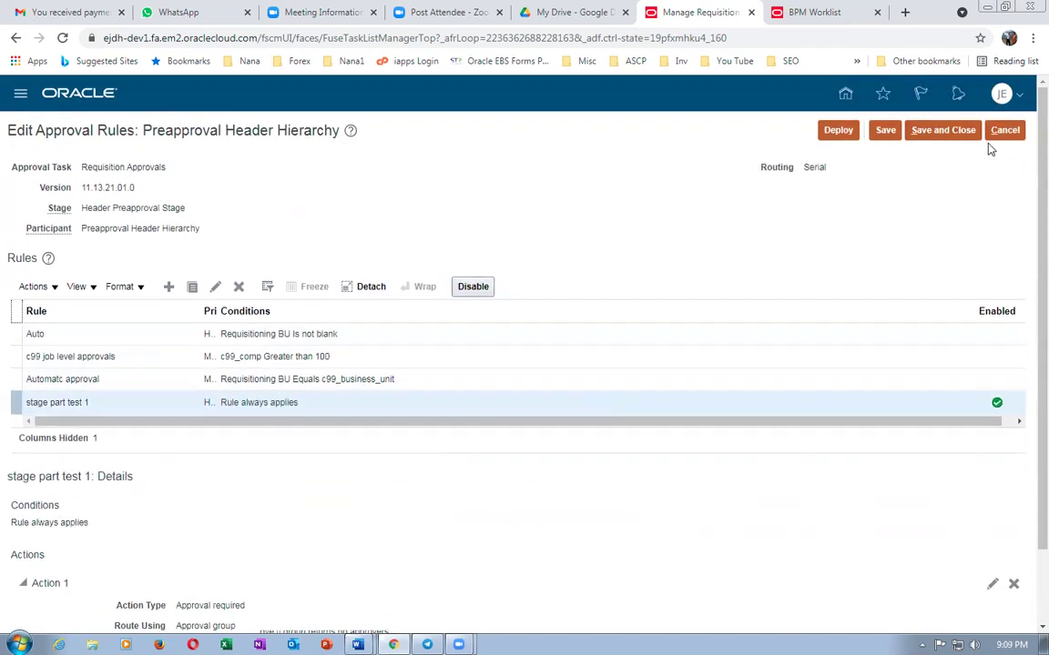
click(943, 130)
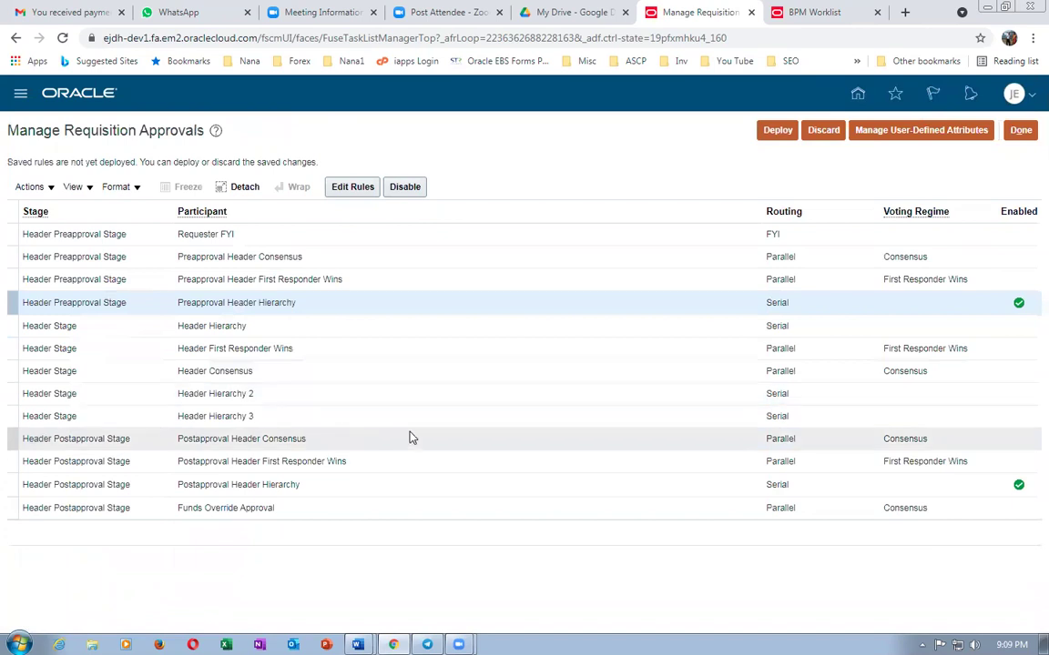
Enable Header Hierarchy 3 and save its rules, then select Postapproval Header Hierarchy.
click(380, 418)
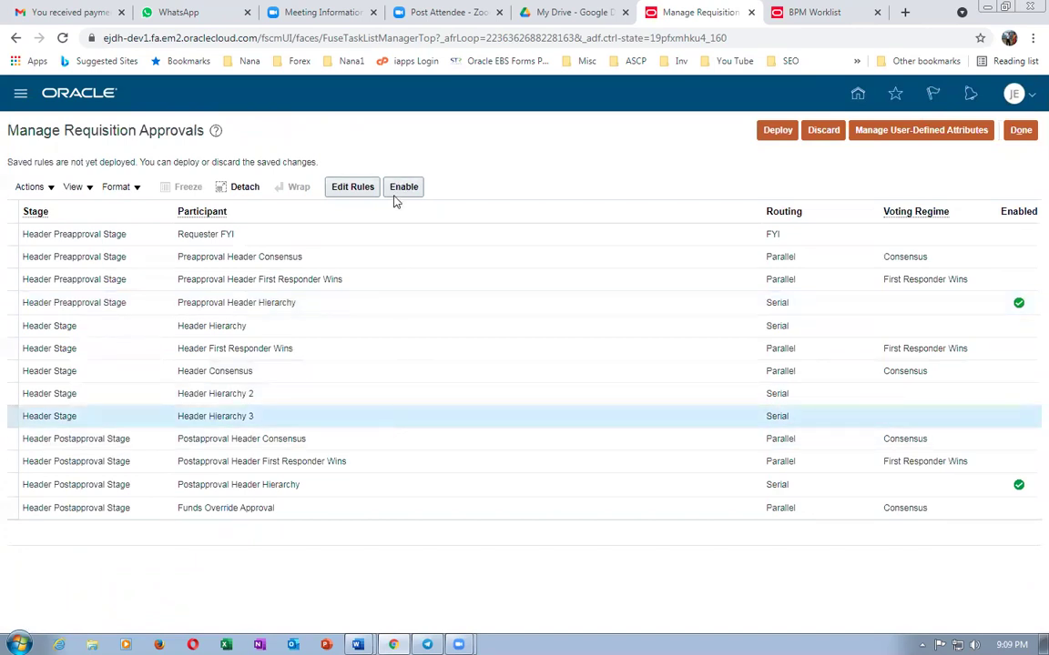
click(396, 190)
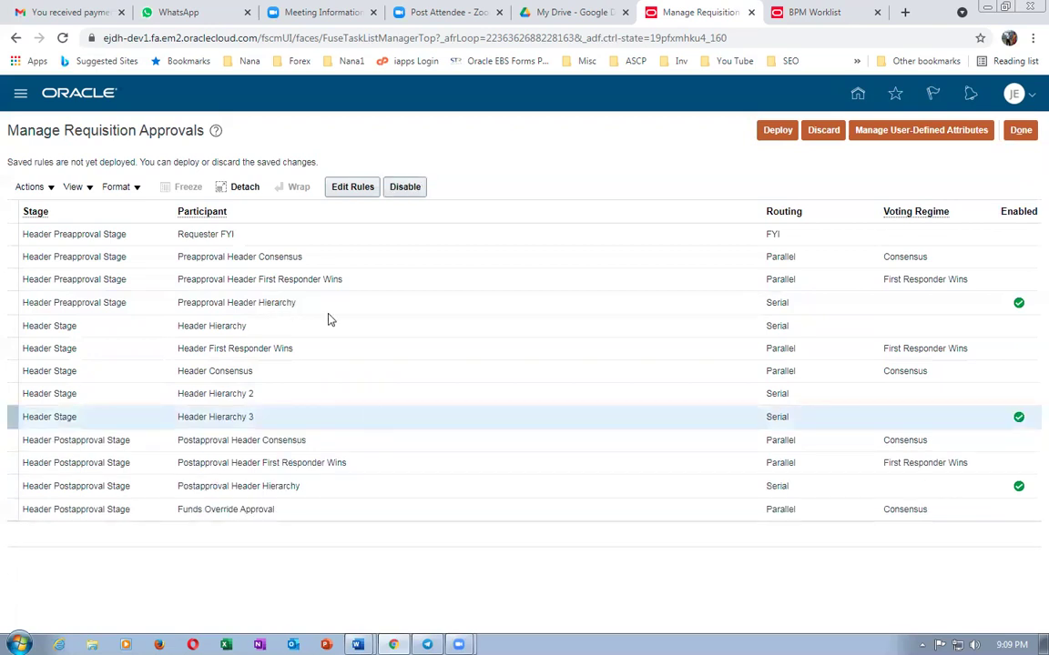
click(350, 187)
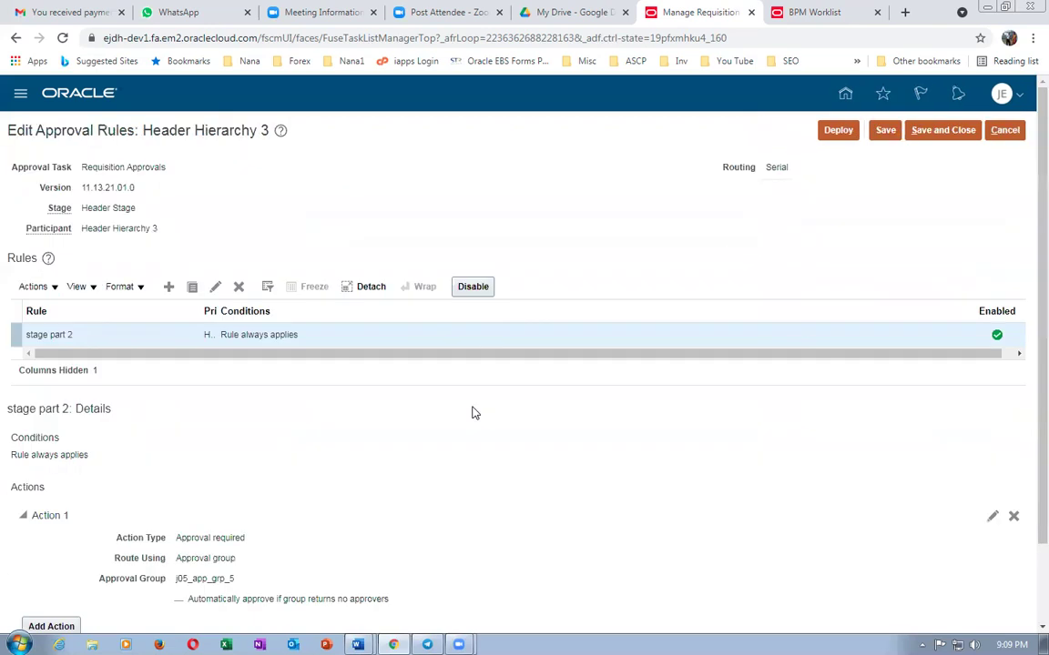
scroll(472, 413, down, 1)
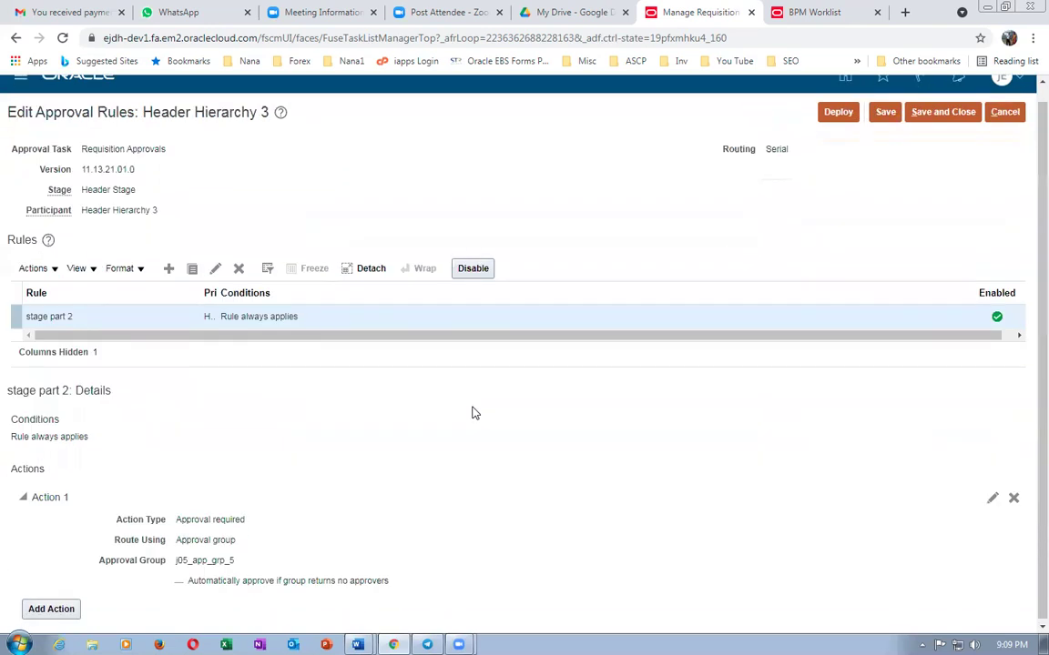
click(943, 111)
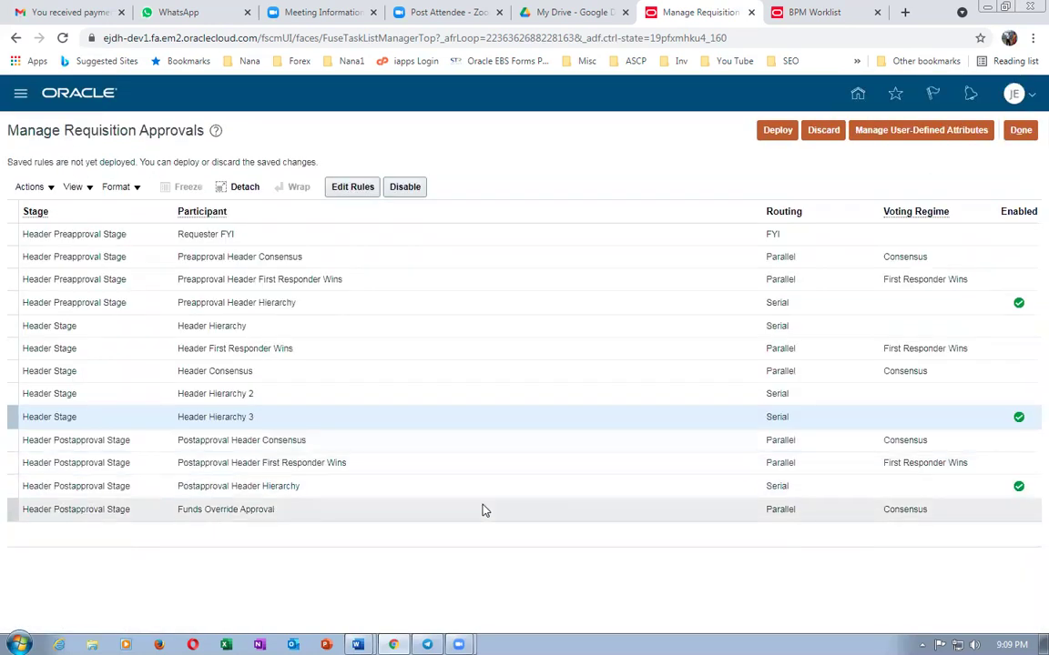
click(484, 496)
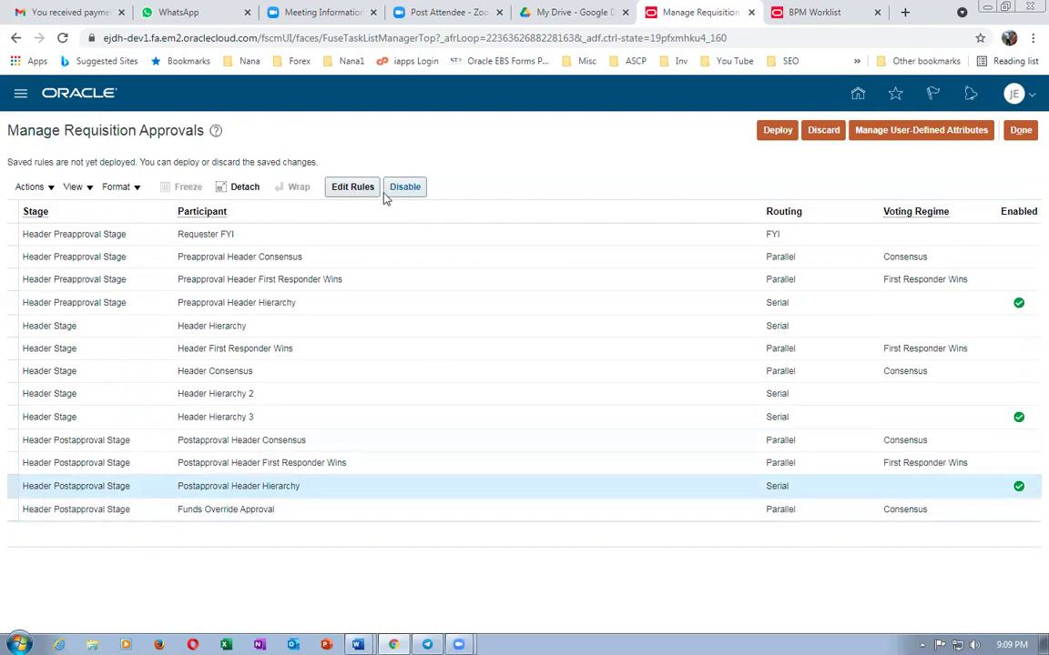
In the Postapproval Header Hierarchy rules, disable the j05 automatic approval and TCS rules.
click(353, 188)
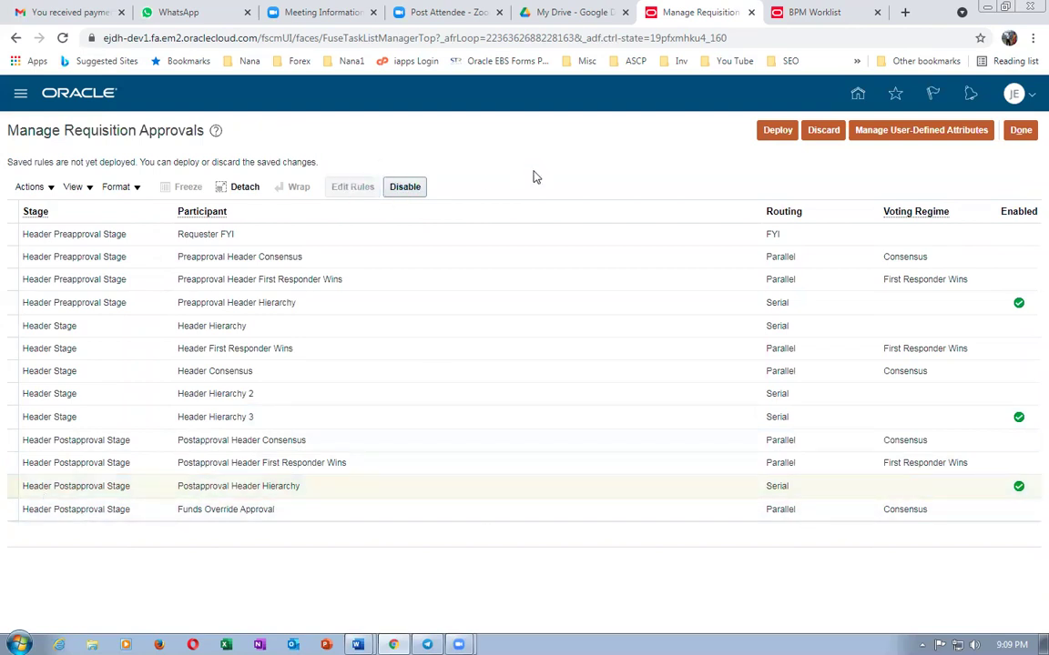
scroll(369, 499, down, 3)
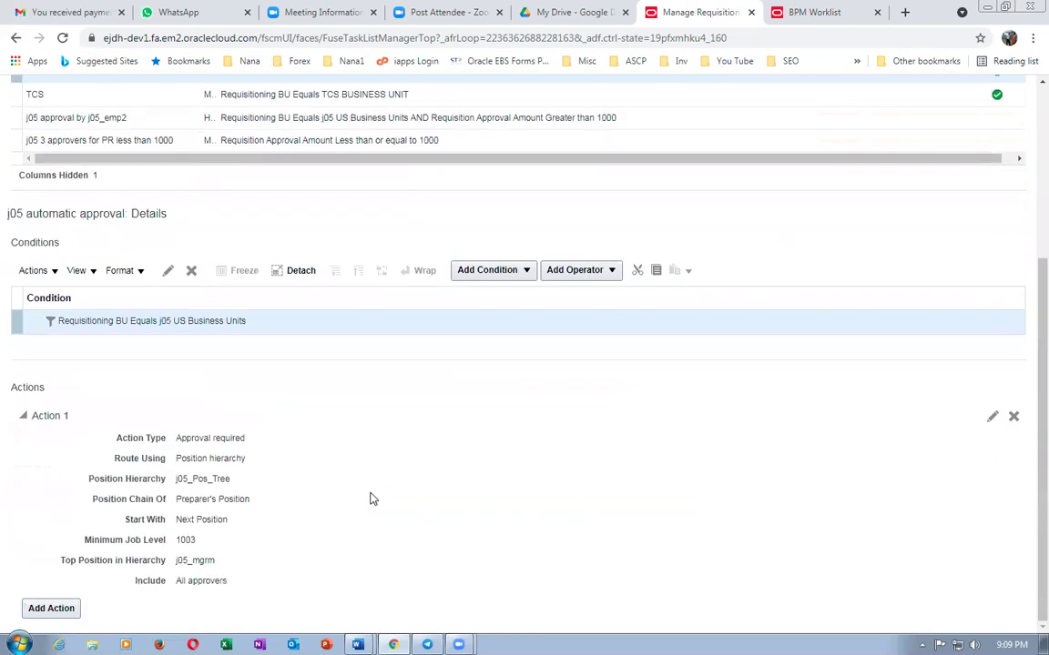
scroll(369, 498, up, 3)
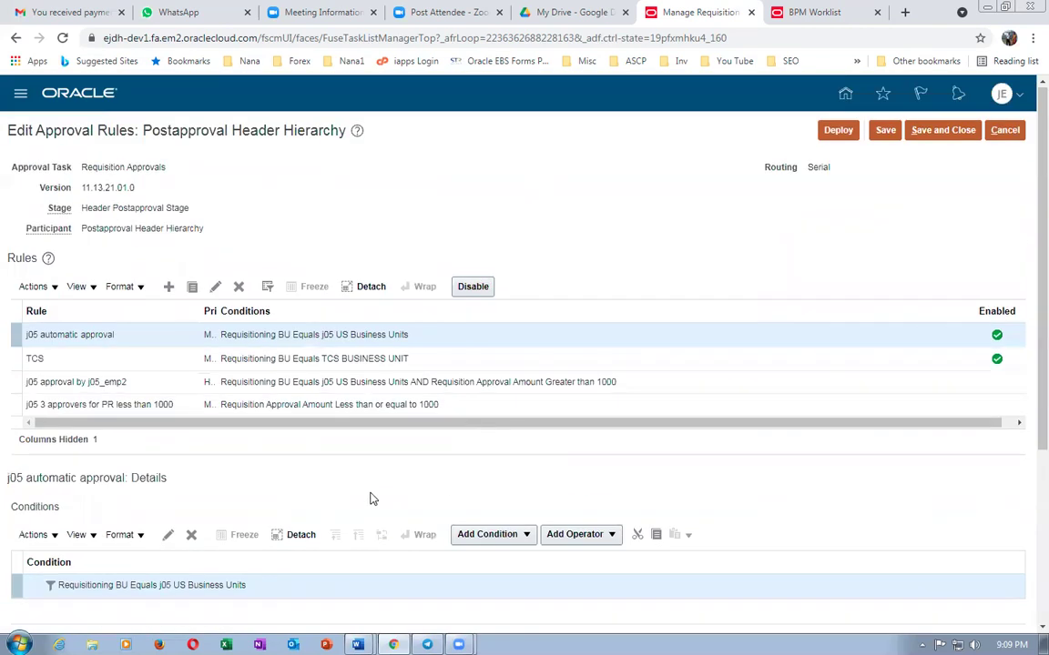
click(472, 287)
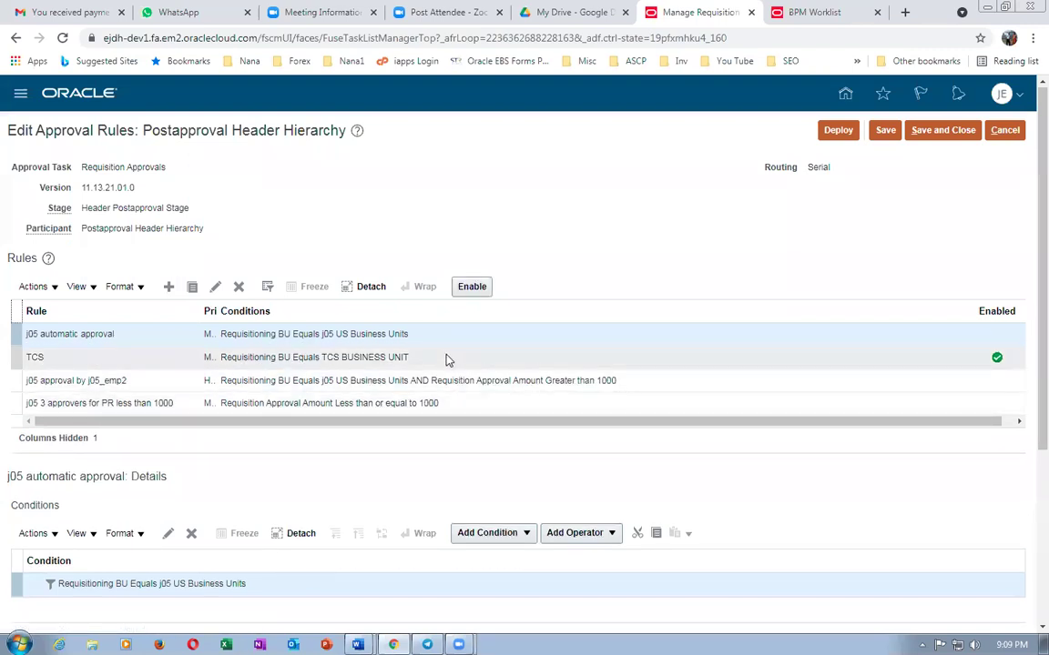
click(447, 359)
click(475, 289)
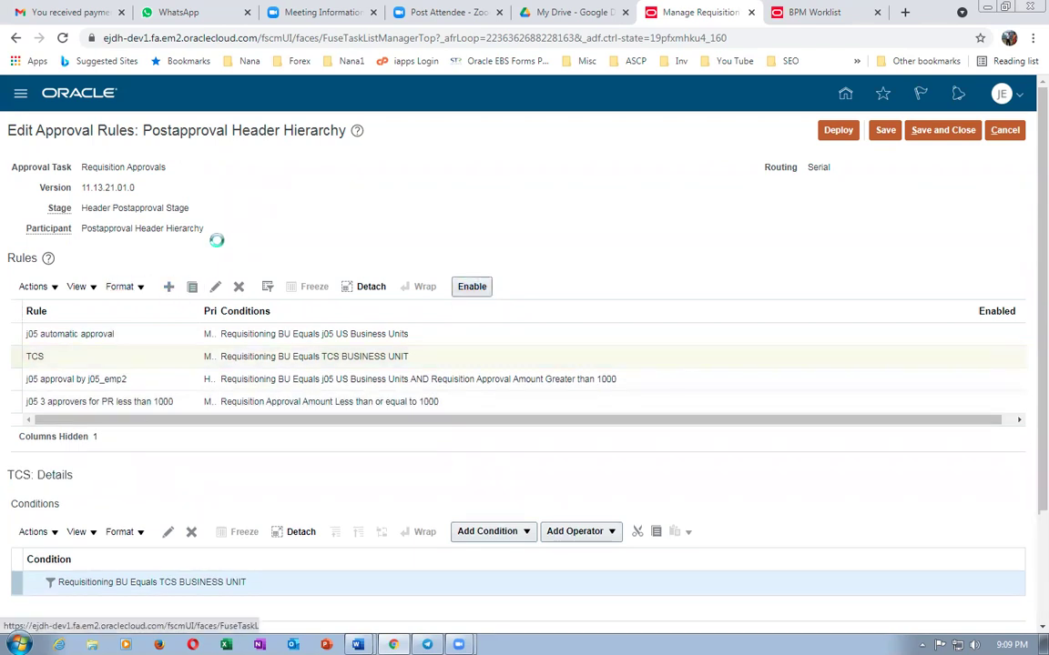
Create rule 'stage part testg 3' with Highest priority that always applies.
click(169, 287)
text(st)
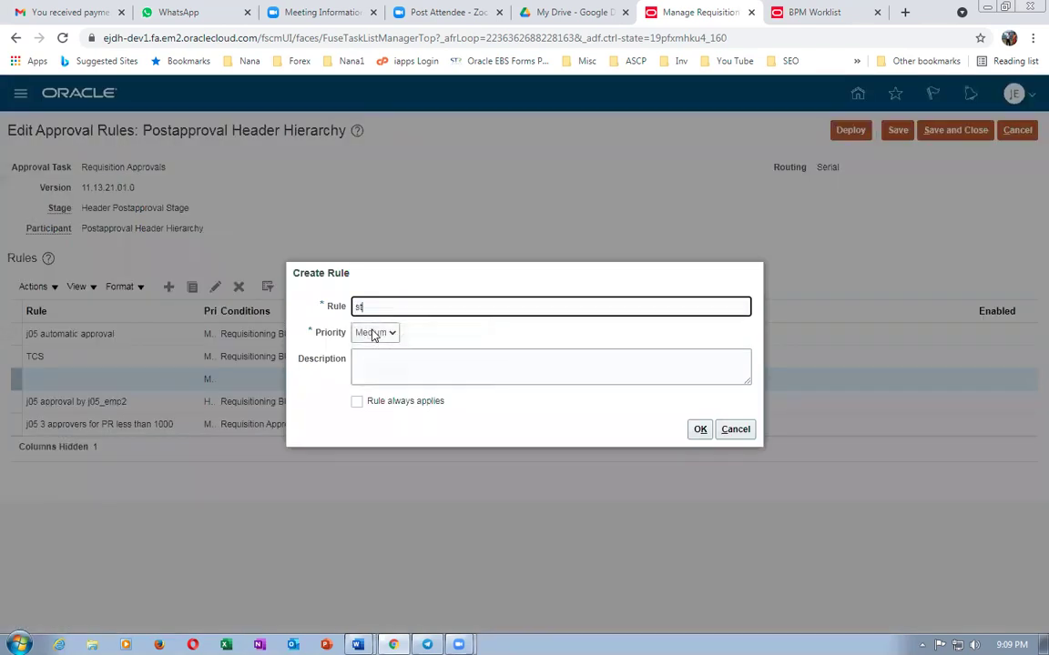
text(age part testg 3)
click(387, 333)
click(375, 343)
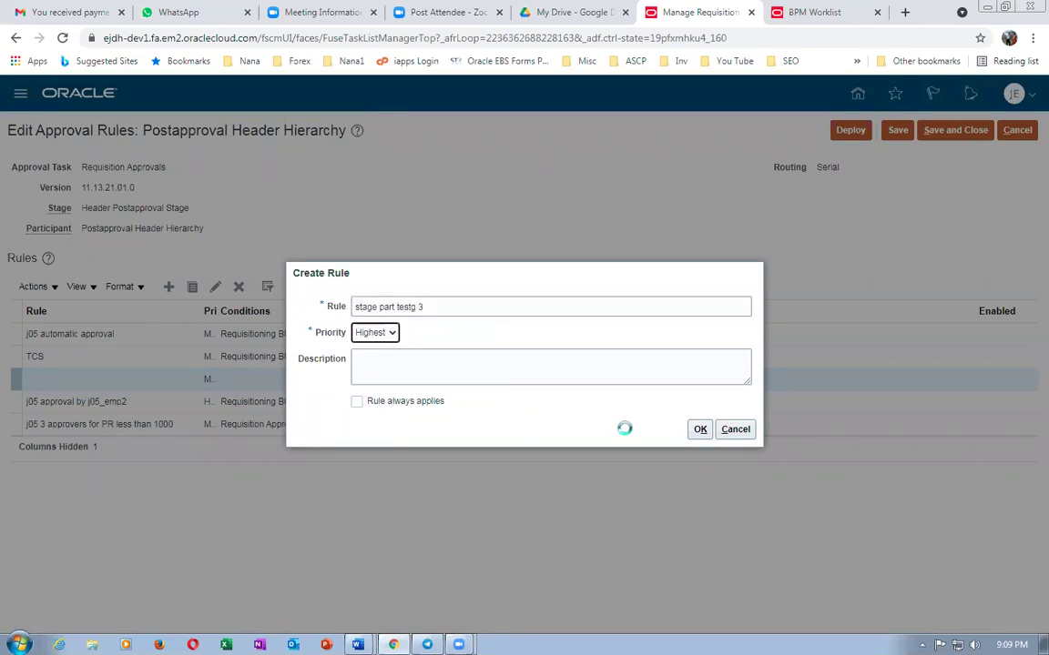
click(356, 401)
click(699, 429)
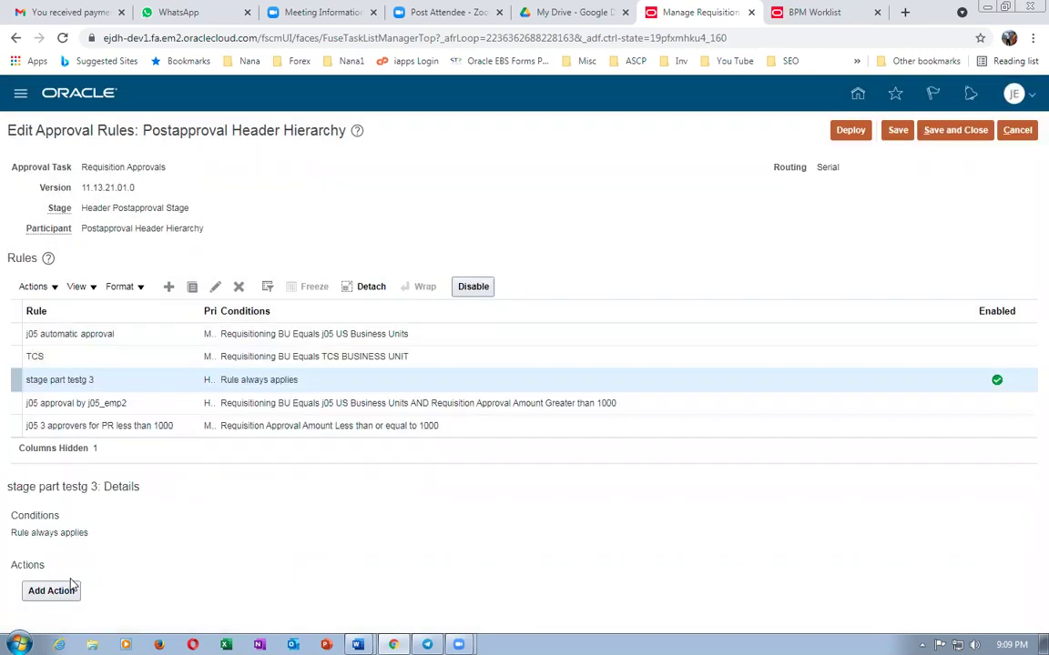
Route the new rule's action to approval group j05_app_grp_6, then save and close the rules.
click(55, 590)
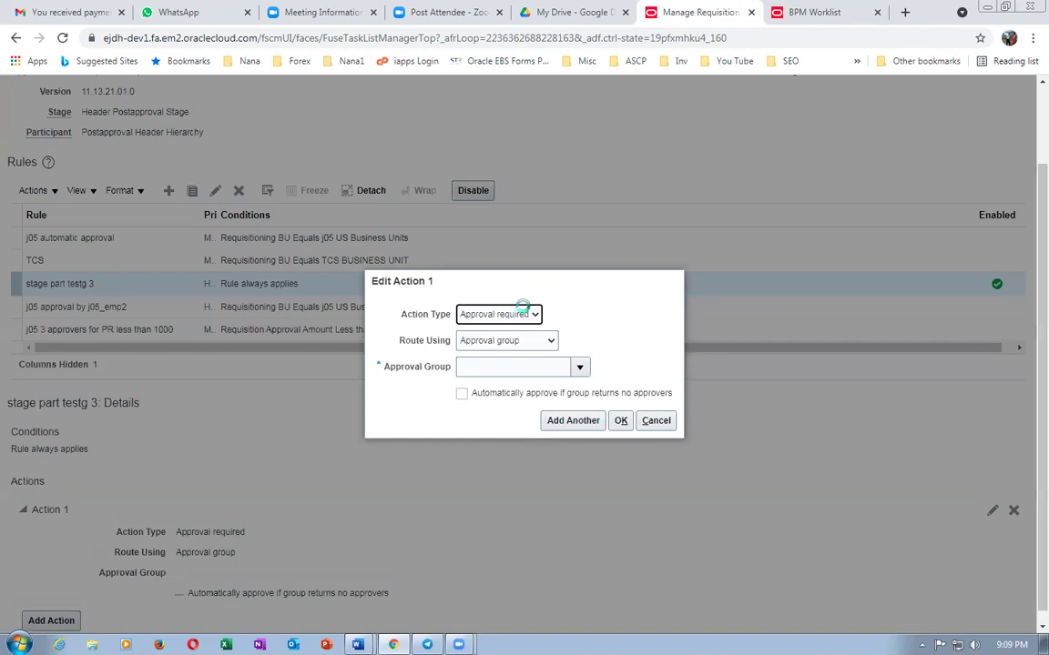
click(511, 365)
text(j05)
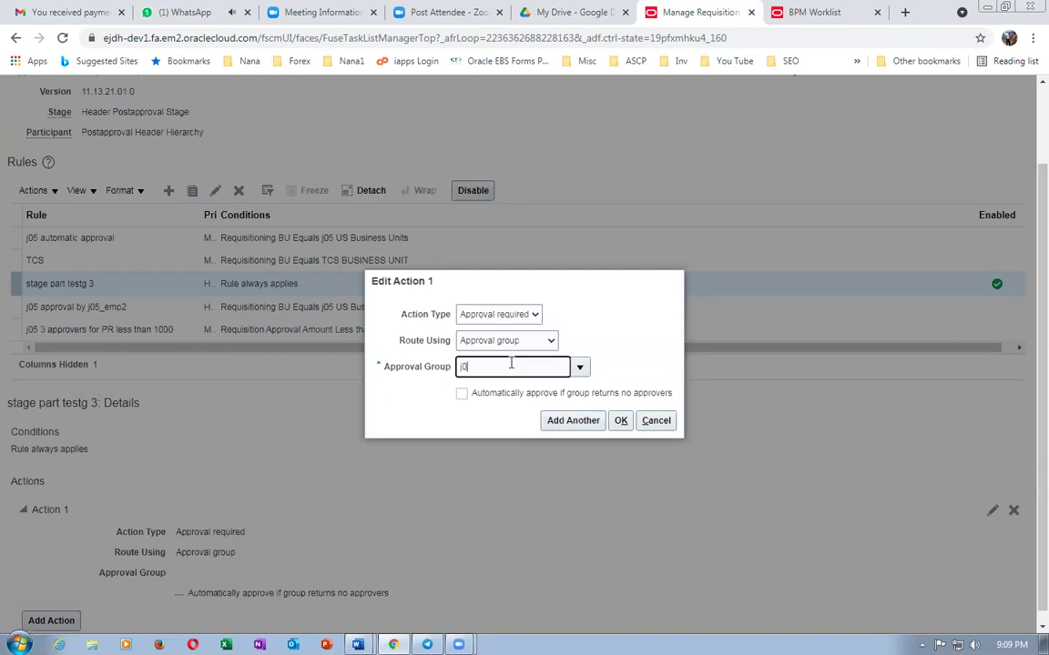
key(Tab)
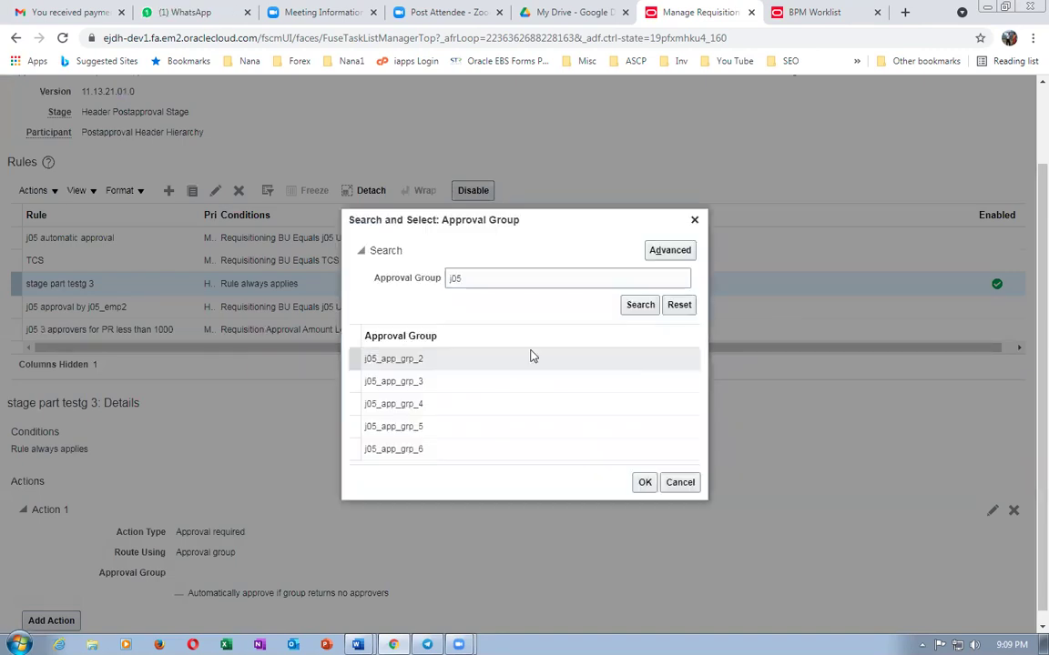
click(471, 448)
click(644, 483)
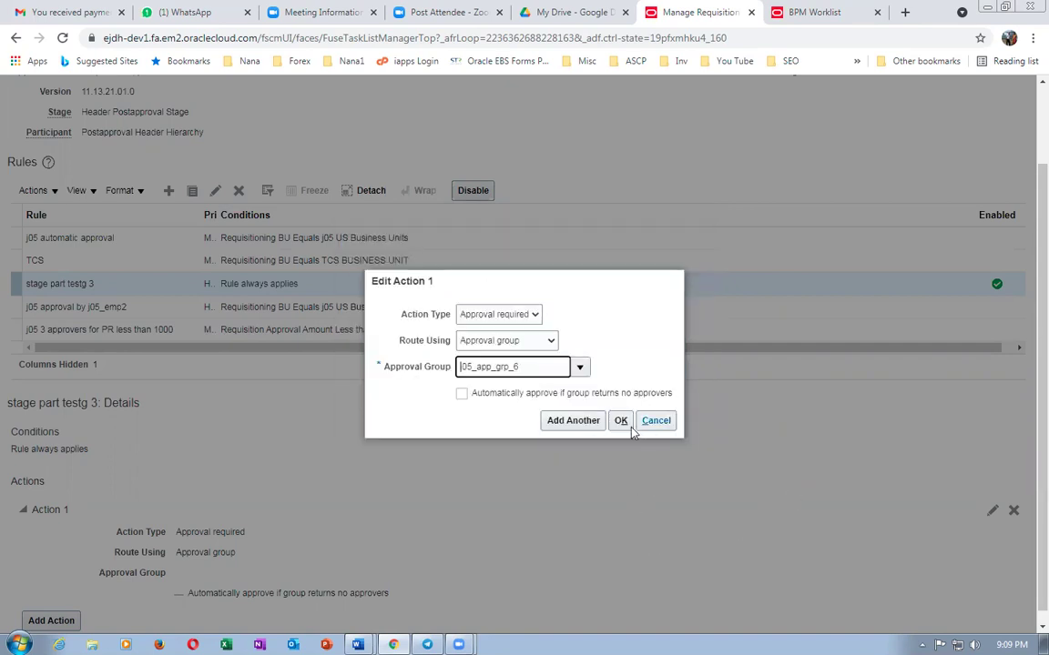
click(624, 424)
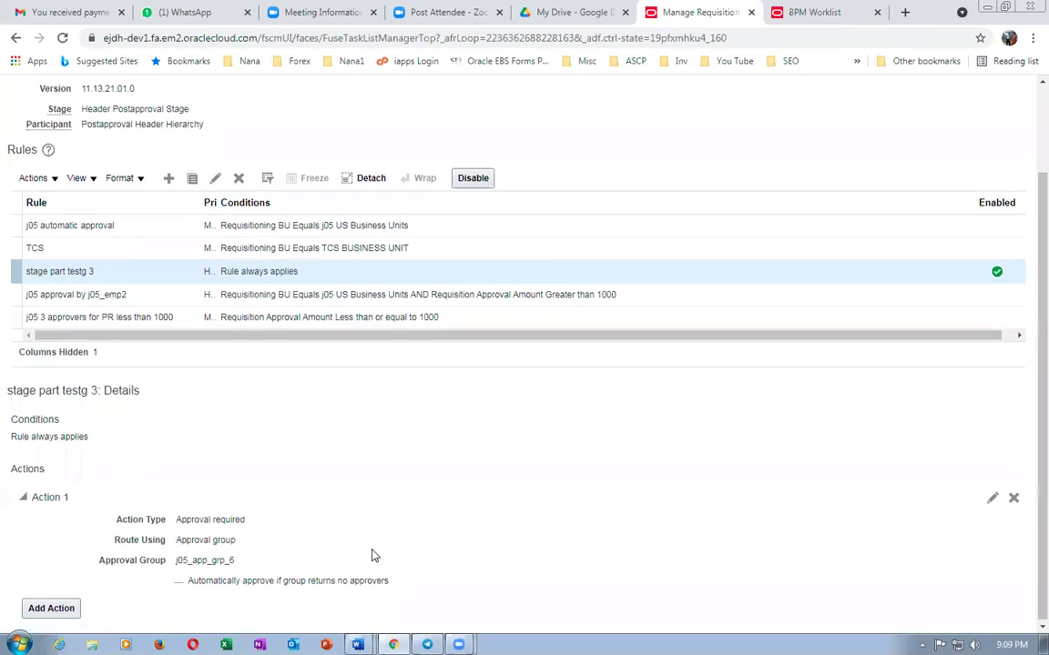
scroll(346, 496, up, 2)
click(885, 132)
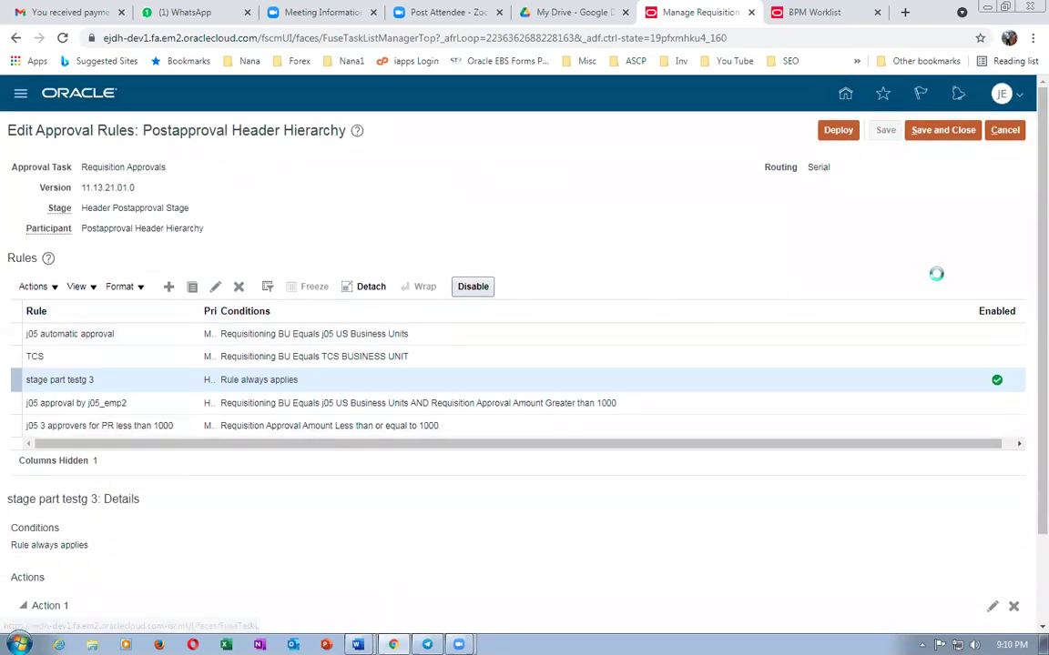
click(943, 130)
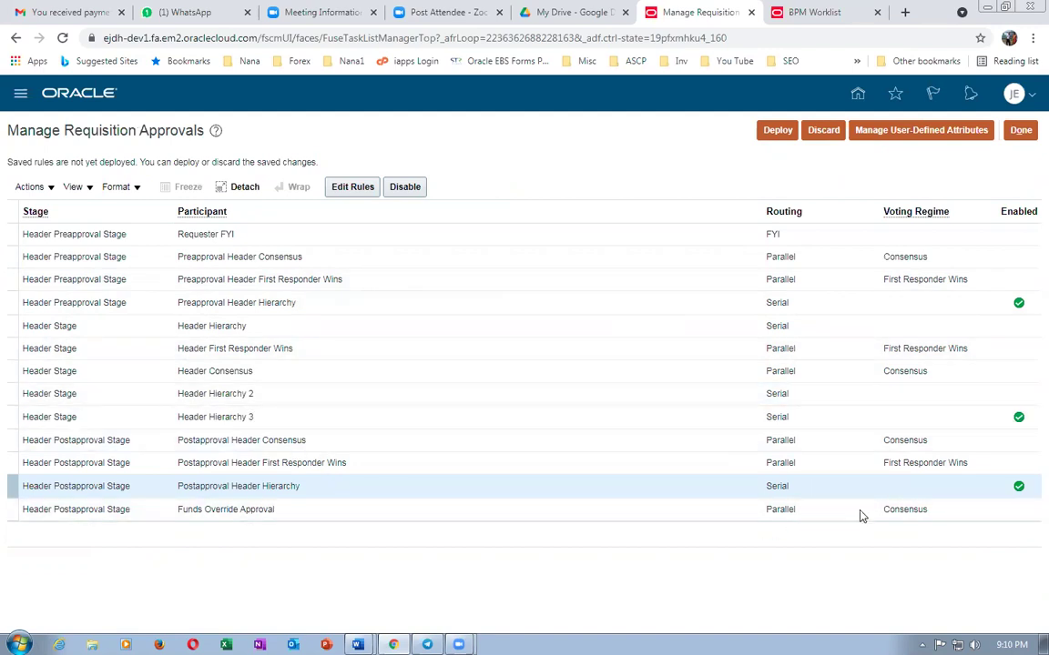
Deploy the saved approval rules and switch to a duplicate of the rules tab.
click(778, 130)
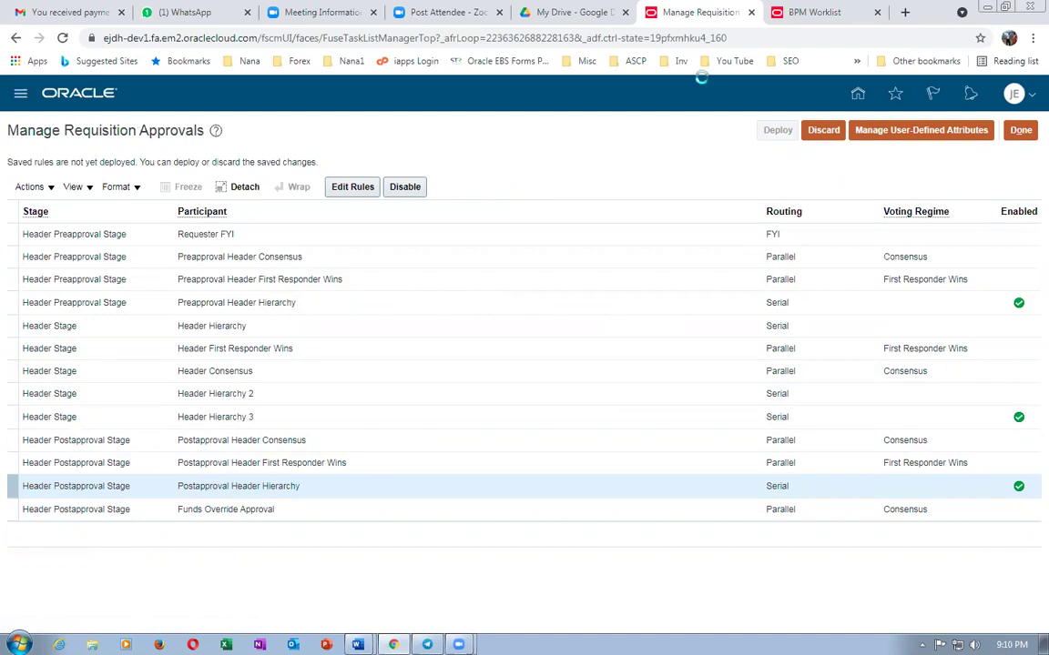
right_click(697, 12)
click(734, 116)
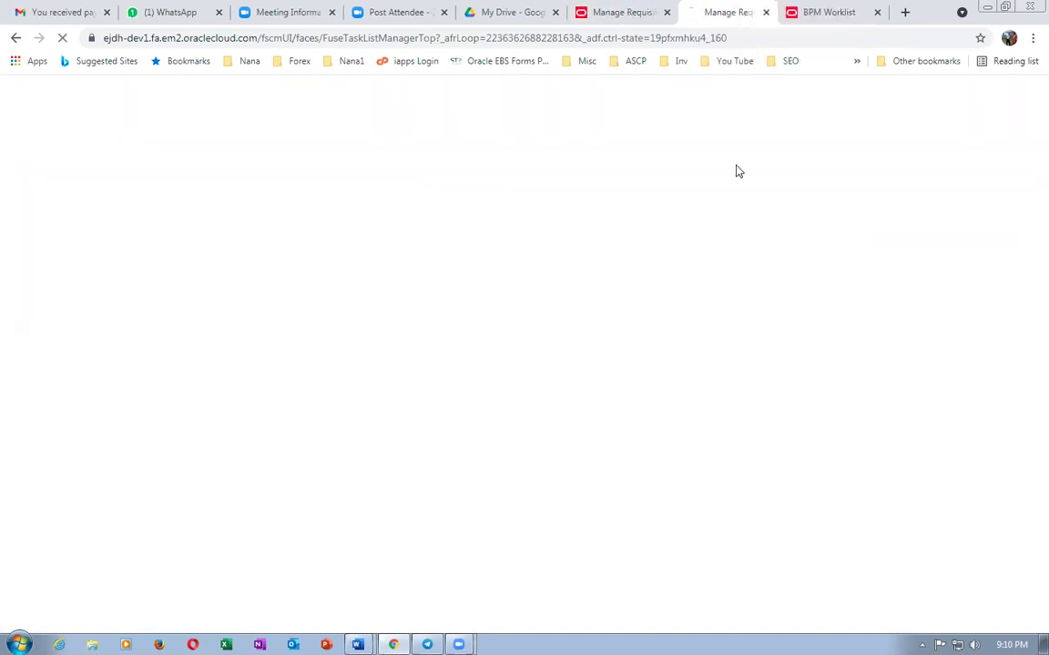
click(592, 11)
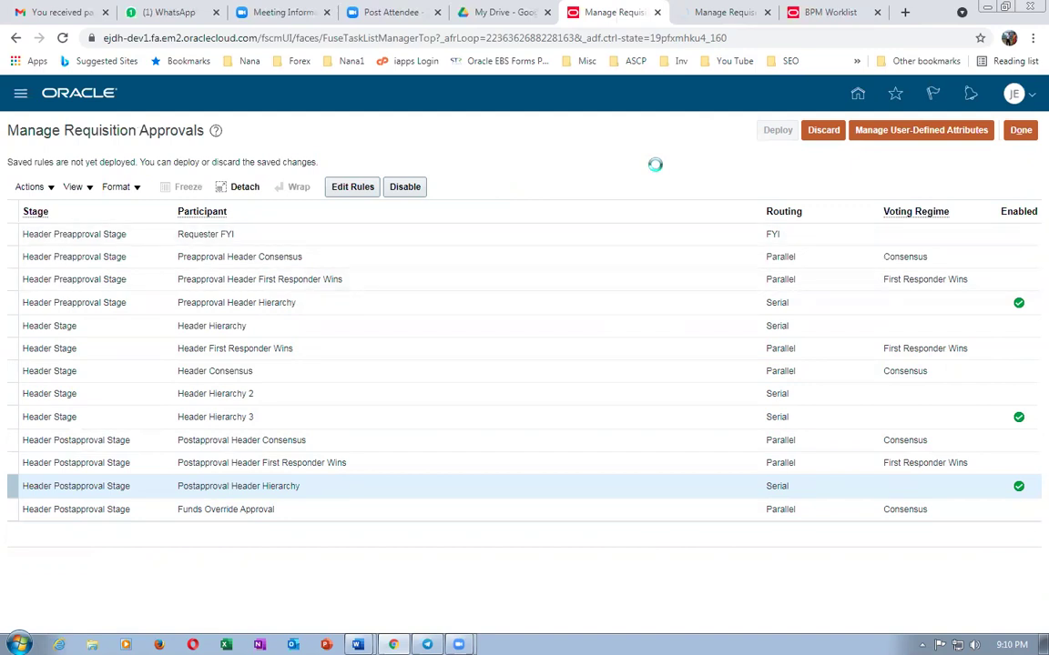
click(719, 11)
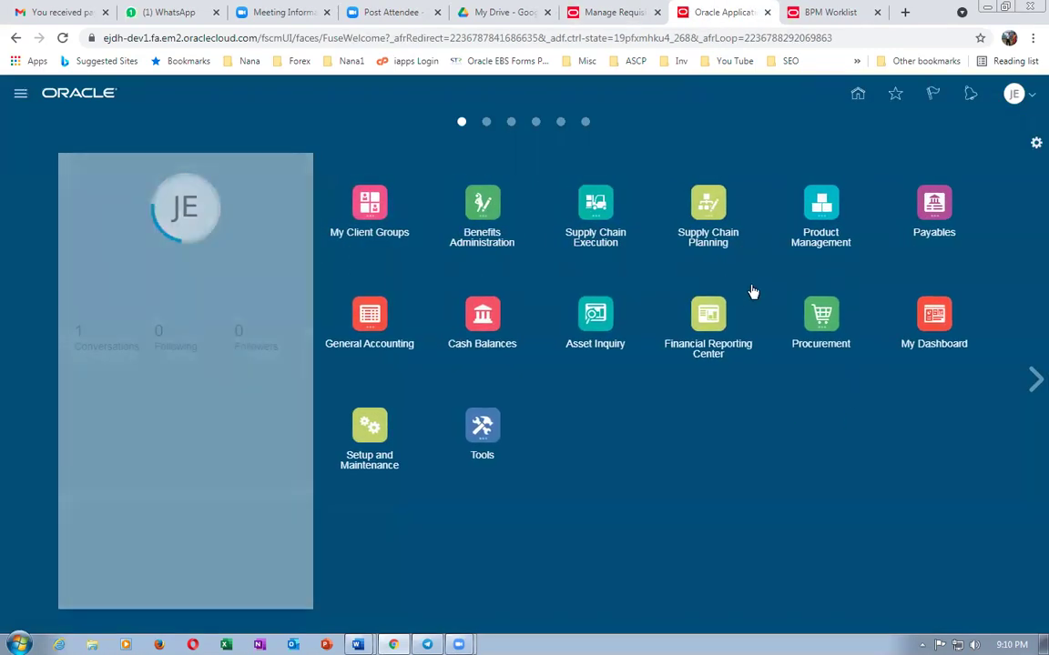
Open Procurement > Purchase Requisitions, dismiss the deployment confirmation, and start Enter Requisition Line.
click(820, 318)
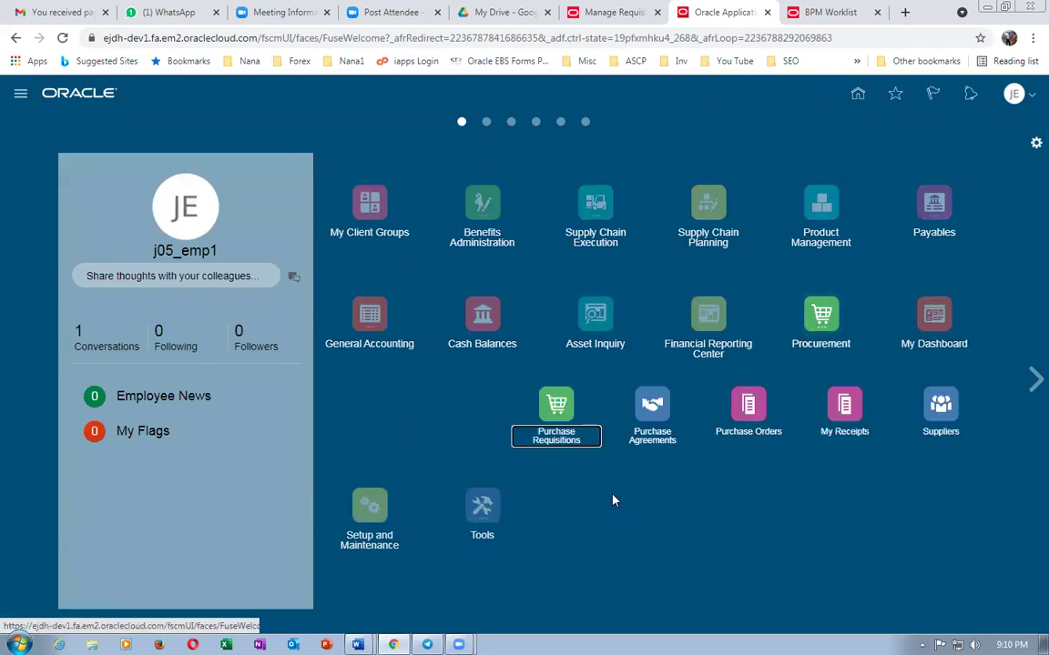
click(557, 407)
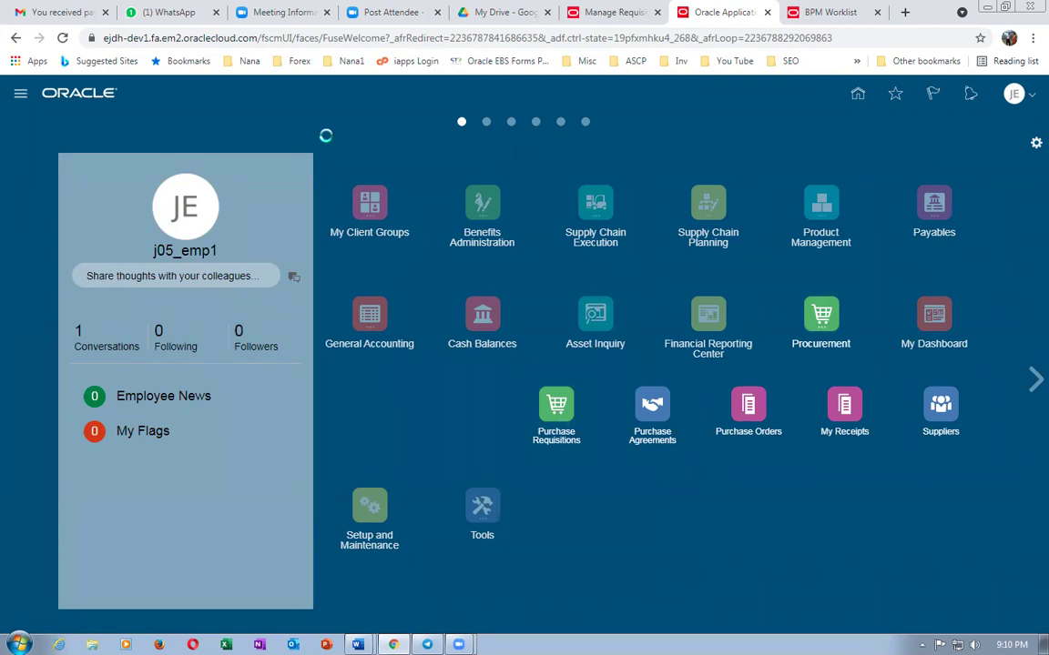
click(596, 12)
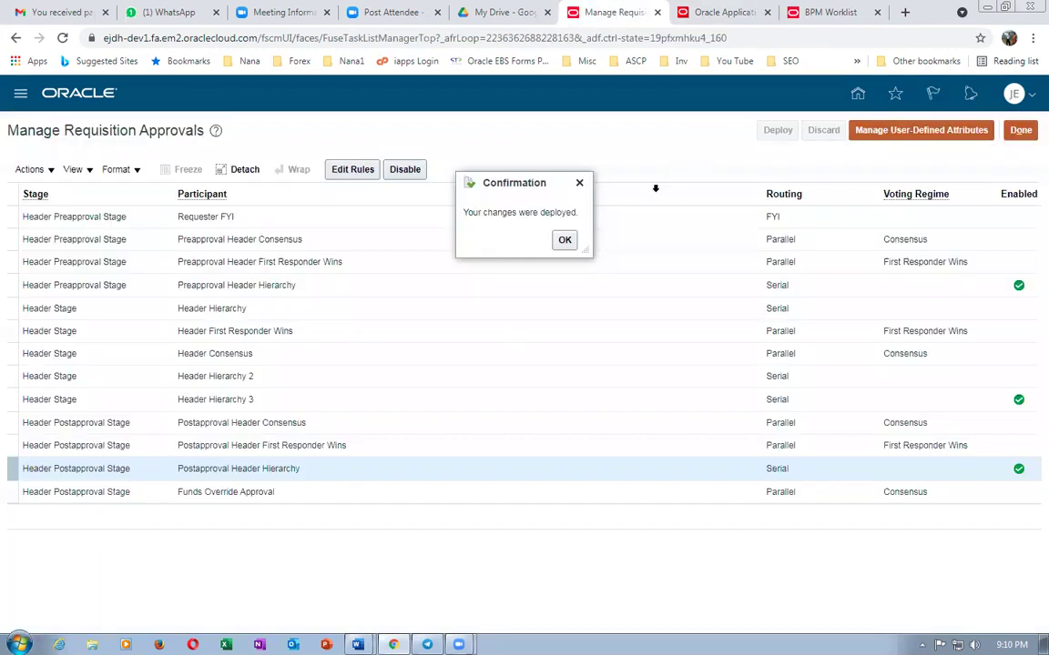
click(565, 240)
click(719, 13)
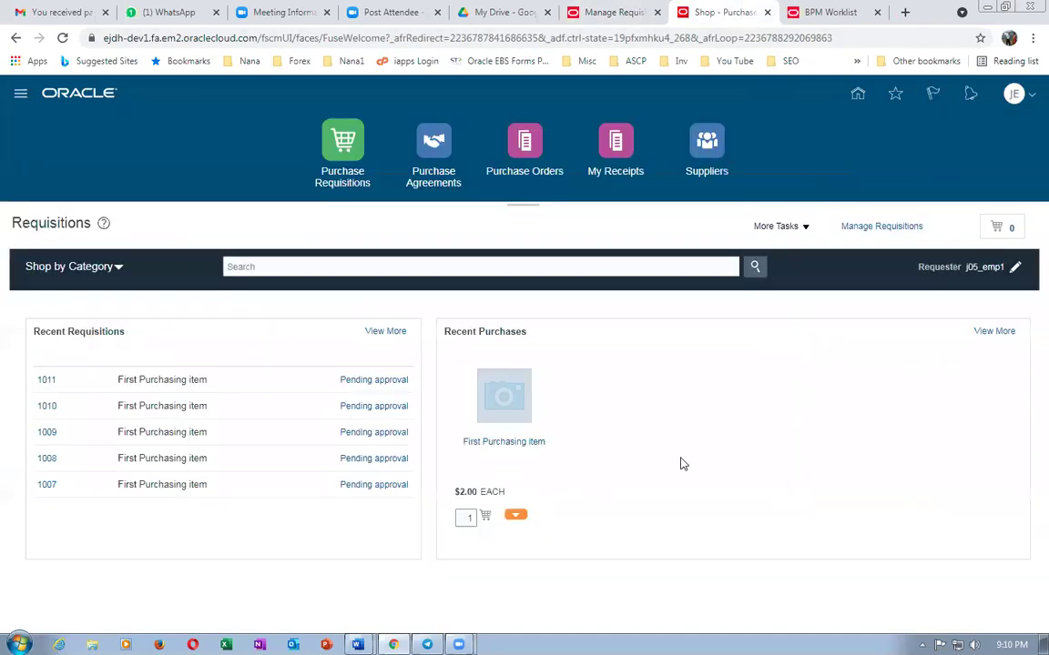
click(776, 226)
click(783, 249)
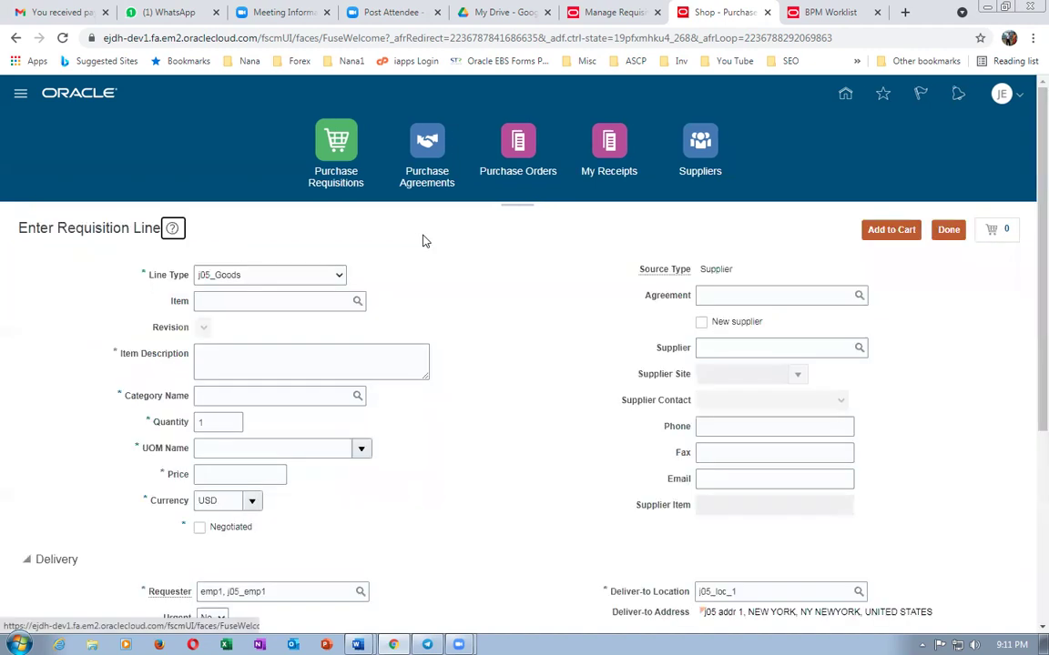
Set the requisition line's item to j05_Laptop.
click(303, 298)
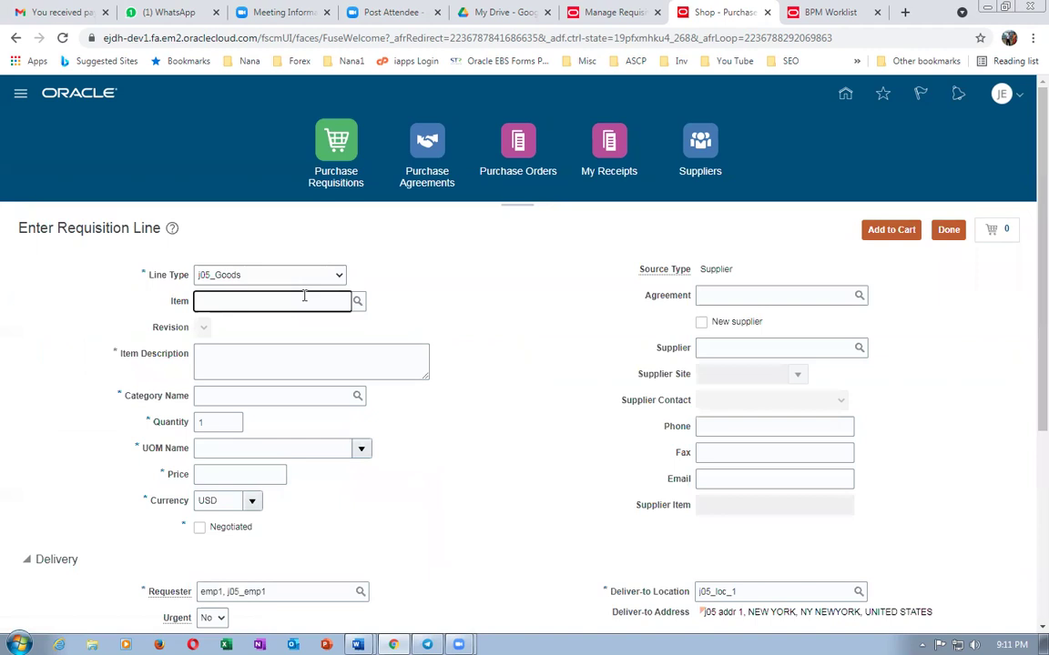
text(j054)
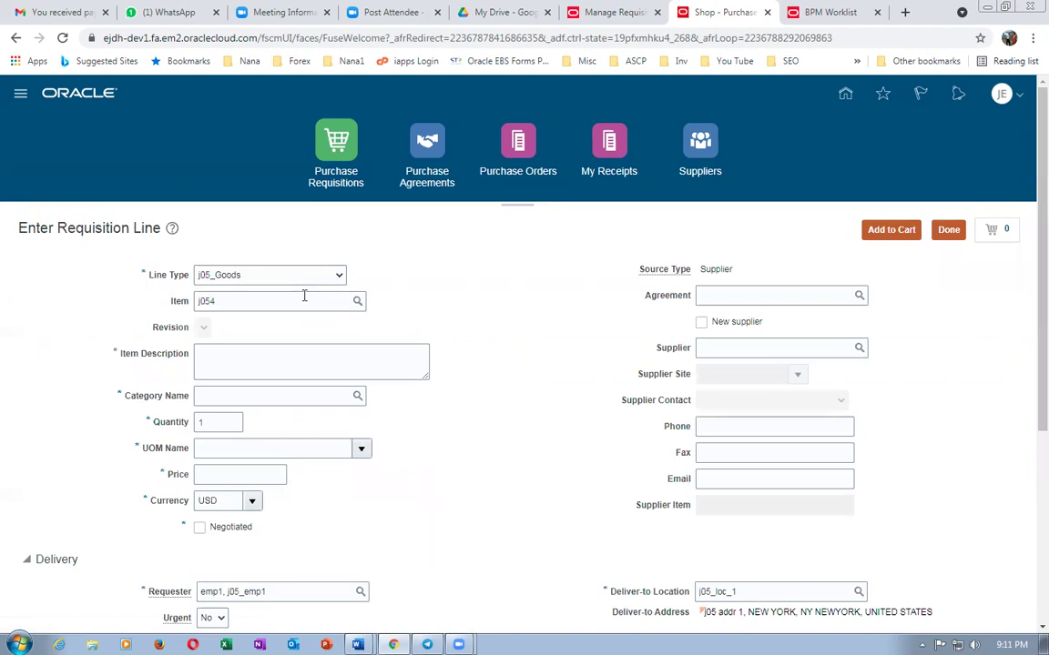
key(Tab)
click(696, 452)
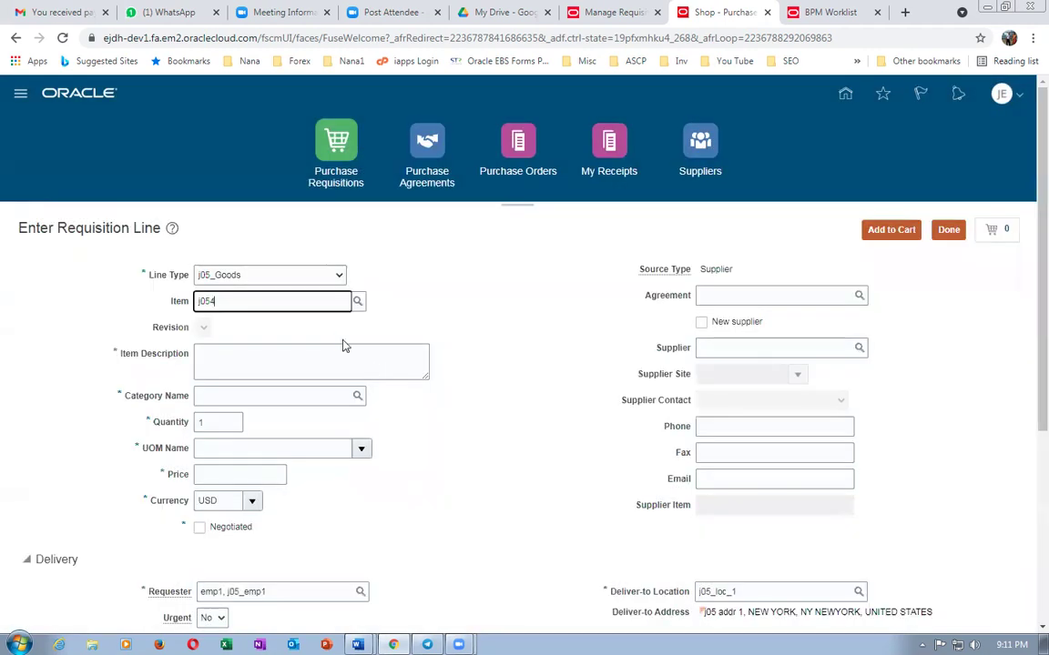
key(BackSpace)
key(Tab)
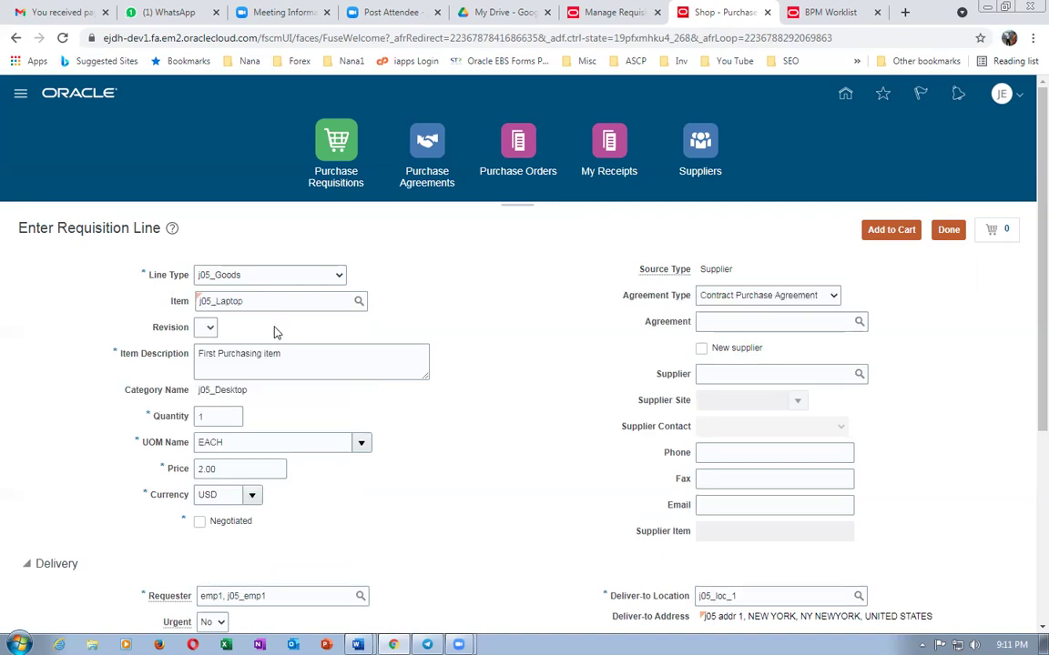
Set quantity to 12 and add the line to the cart.
click(204, 417)
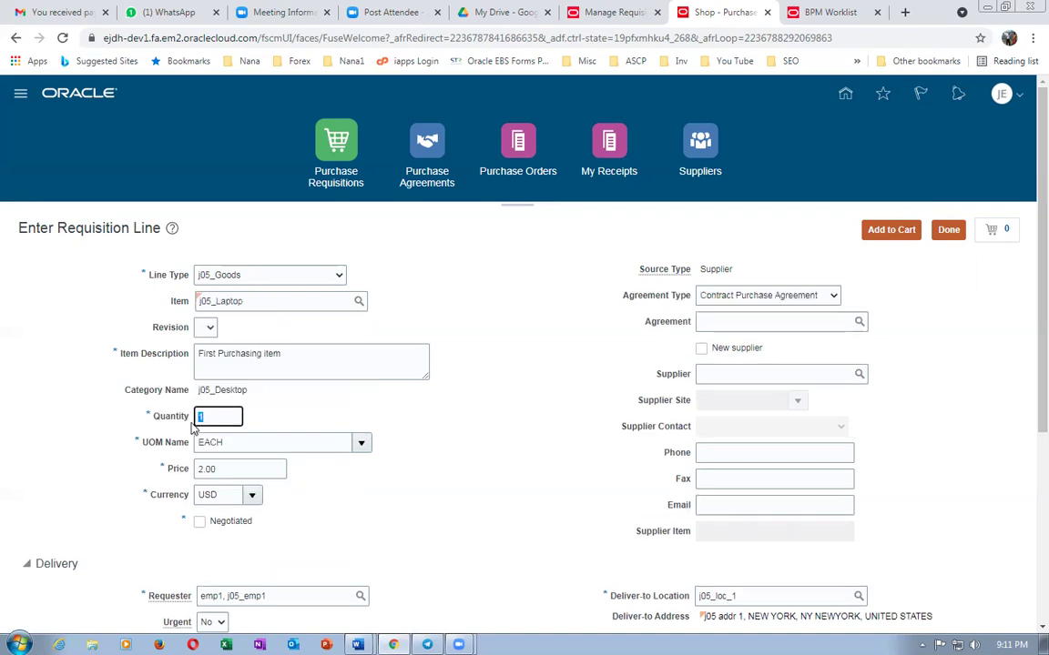
text(12)
key(Tab)
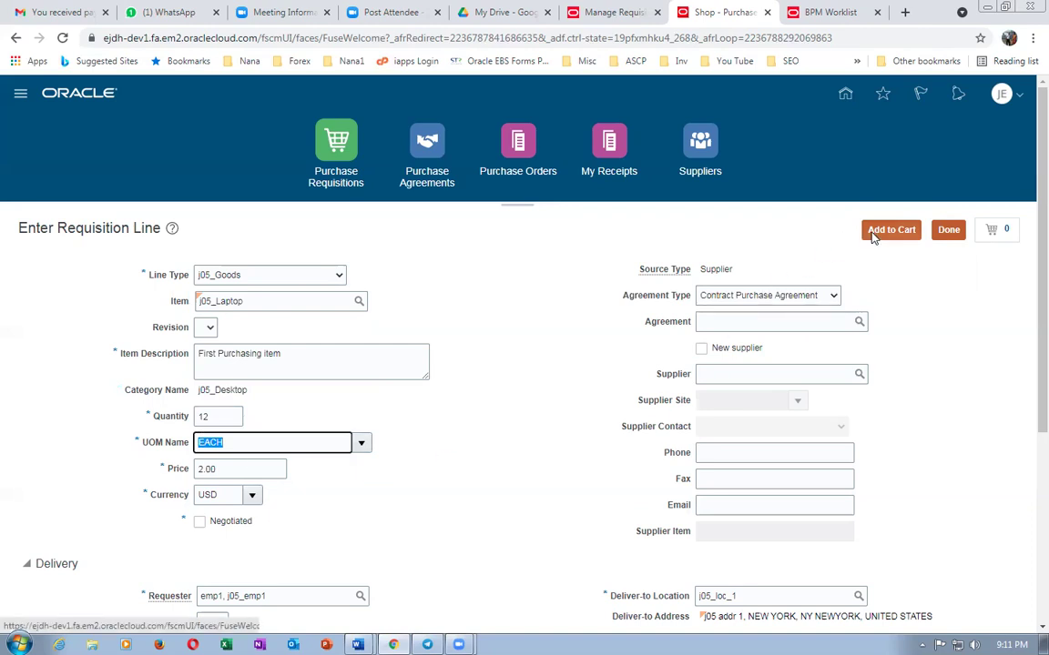
click(888, 231)
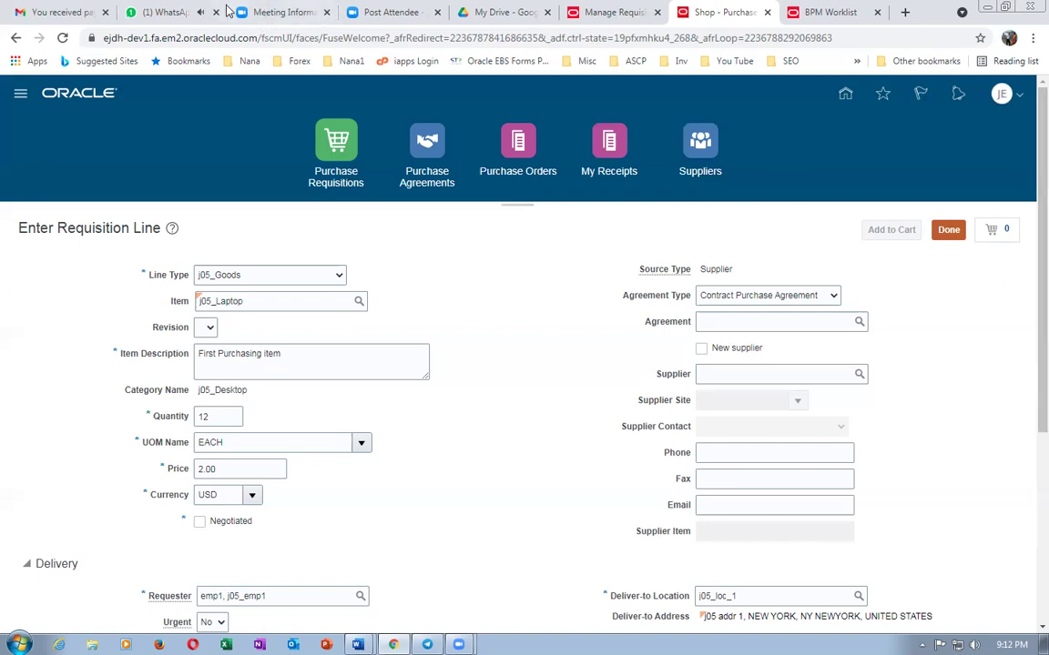
Read the Fusion Knowledge Sharing group chat in WhatsApp Web, then return to the requisition line.
click(148, 11)
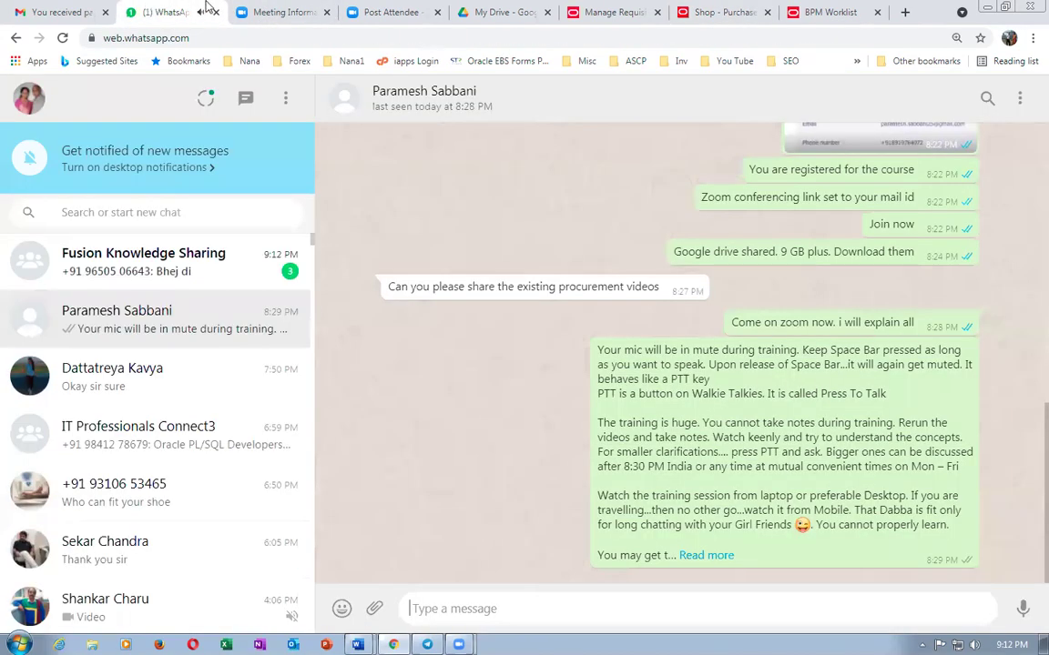
click(824, 12)
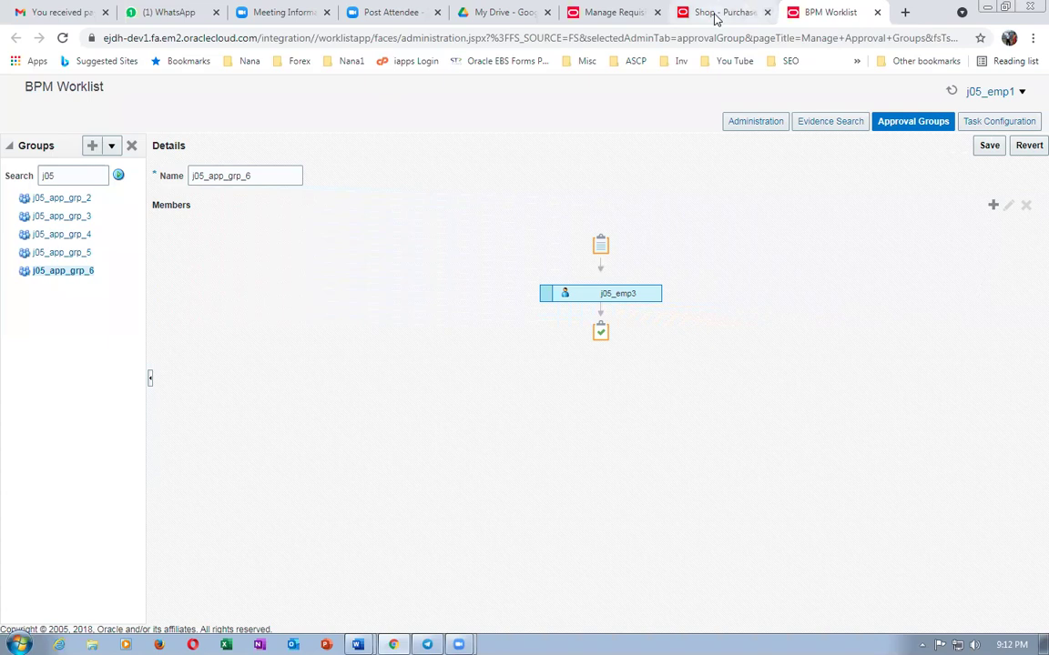
click(720, 13)
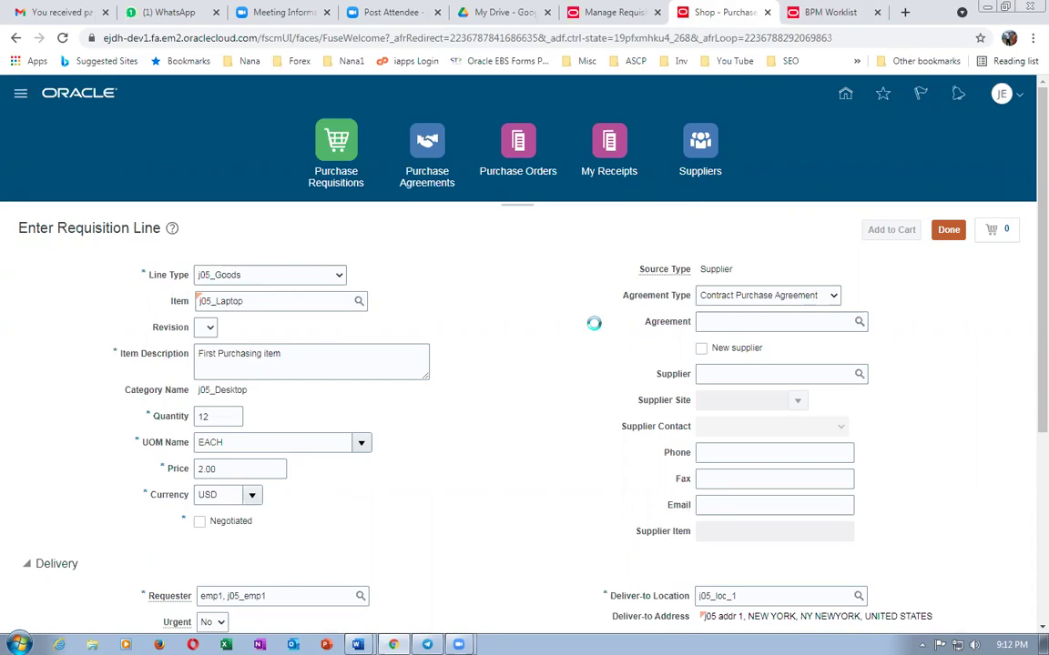
click(144, 13)
click(116, 264)
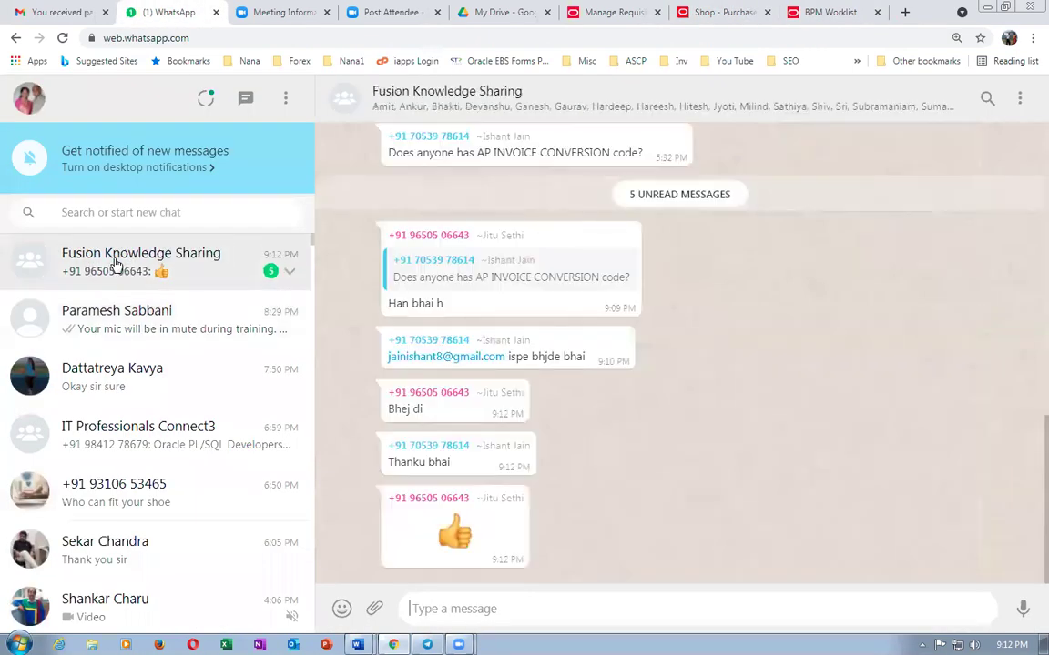
click(118, 300)
click(115, 264)
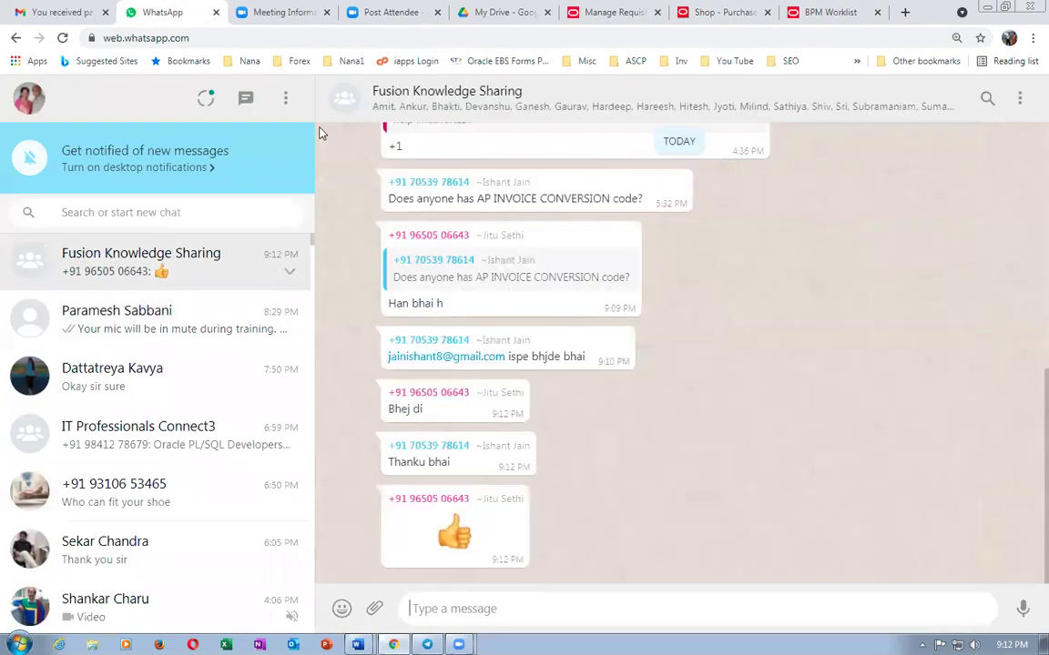
click(724, 13)
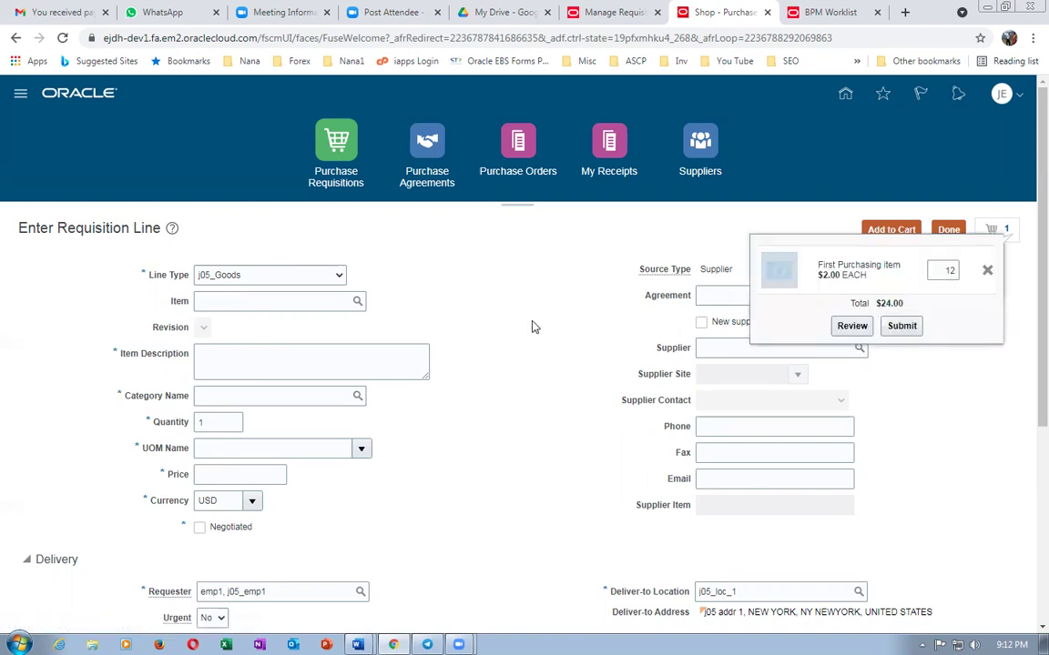
Review the cart as requisition 1012 and view its approvers.
click(851, 326)
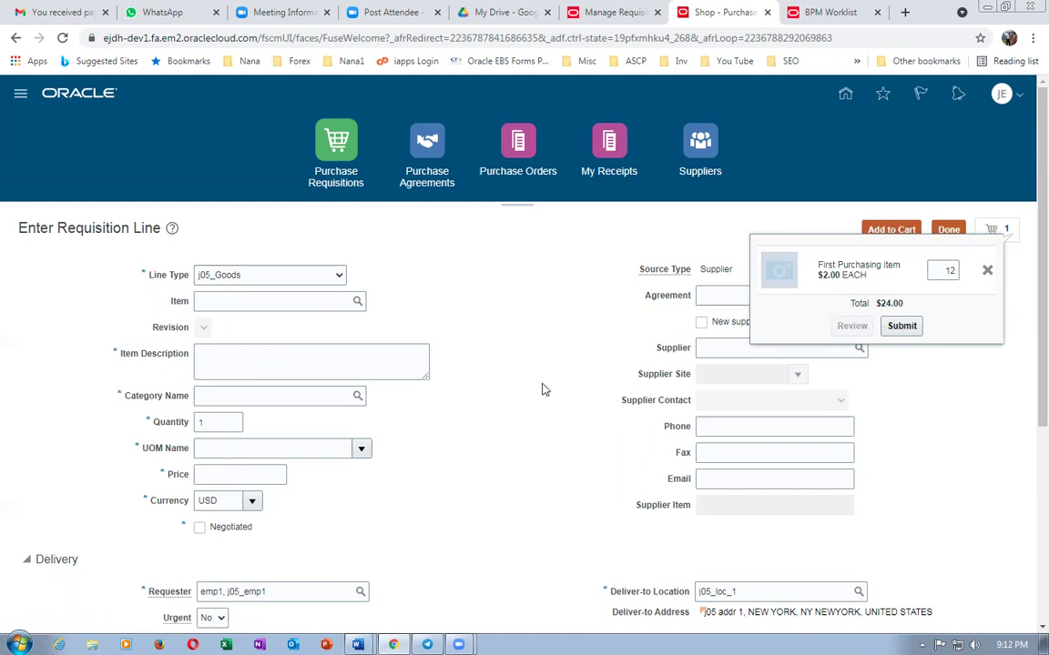
click(830, 223)
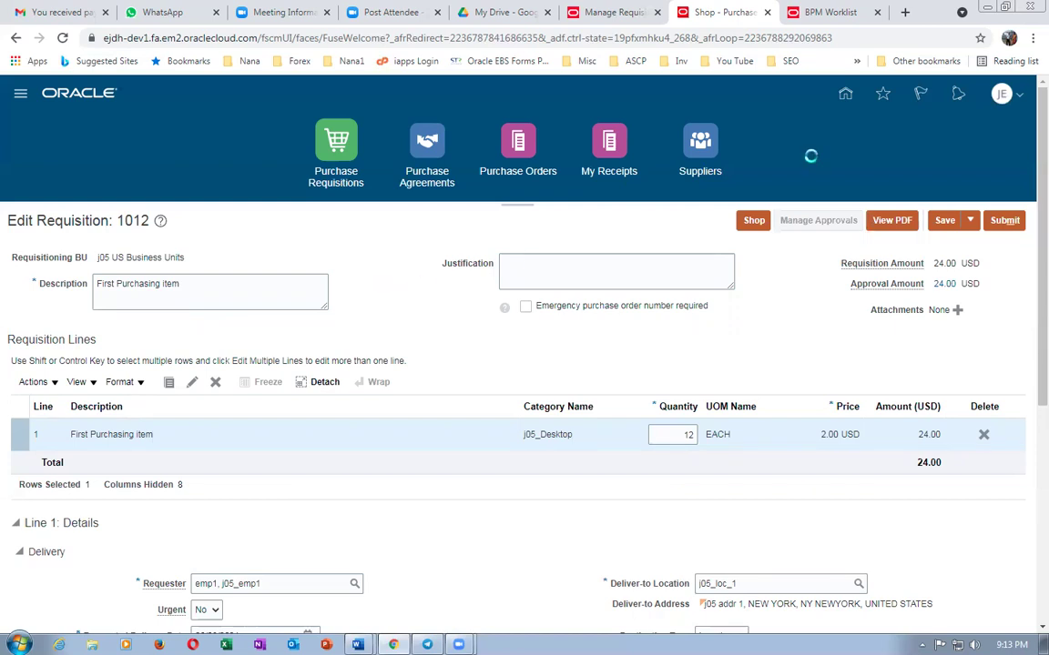
click(609, 14)
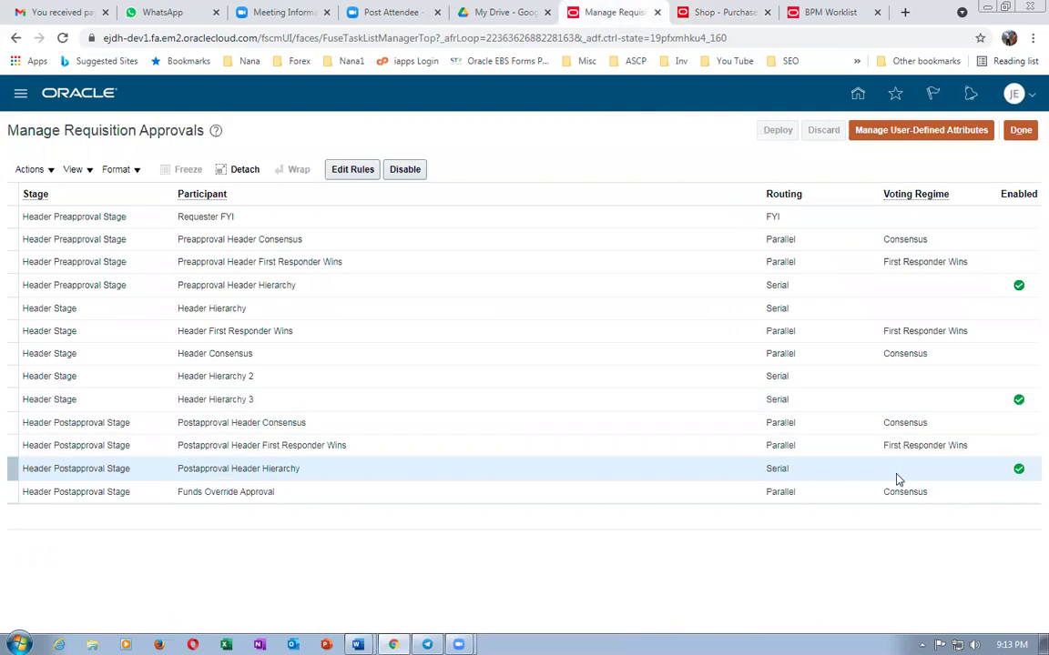
click(723, 11)
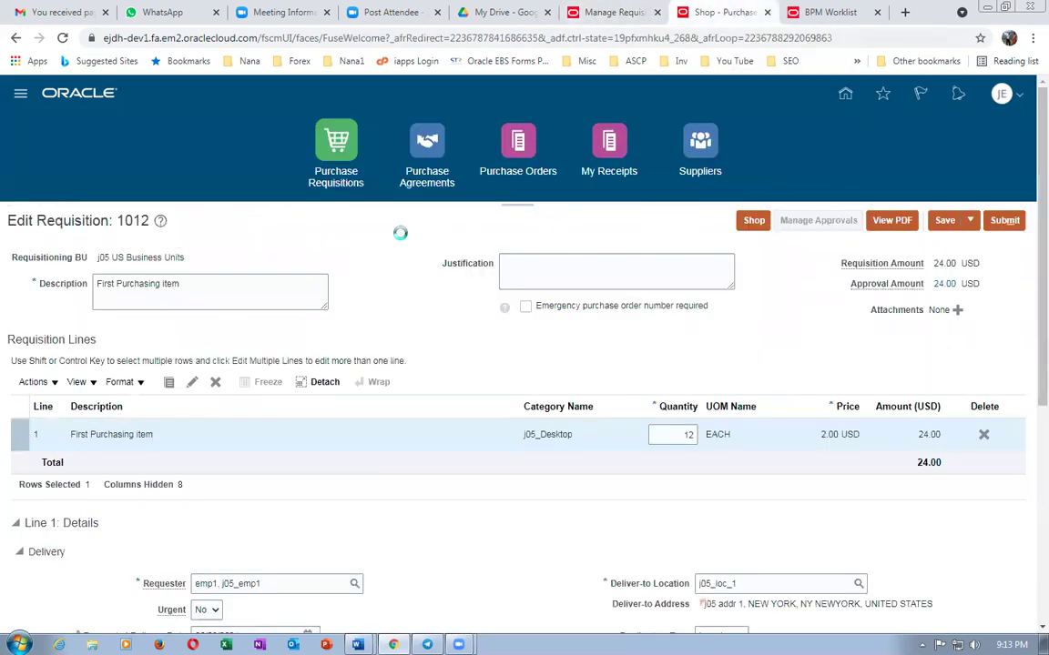
click(603, 12)
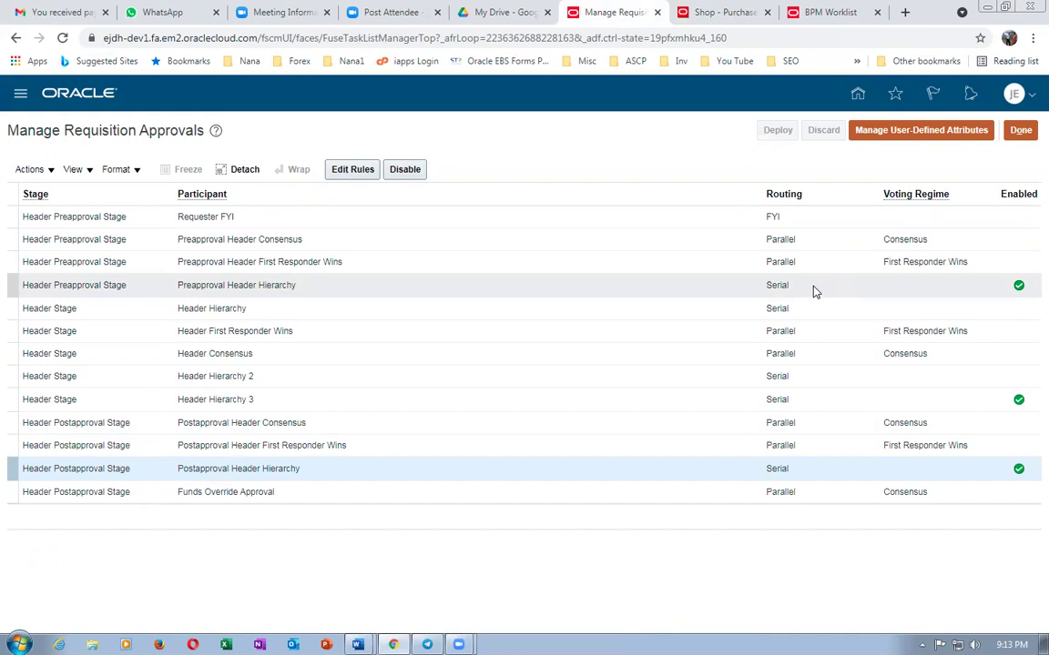
click(725, 13)
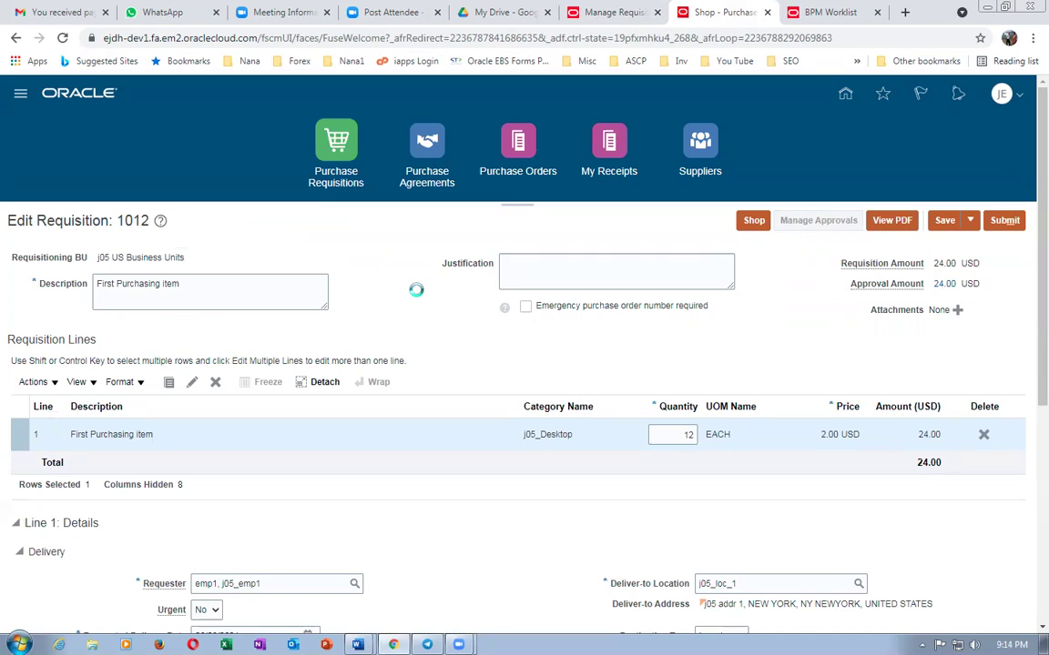
click(310, 40)
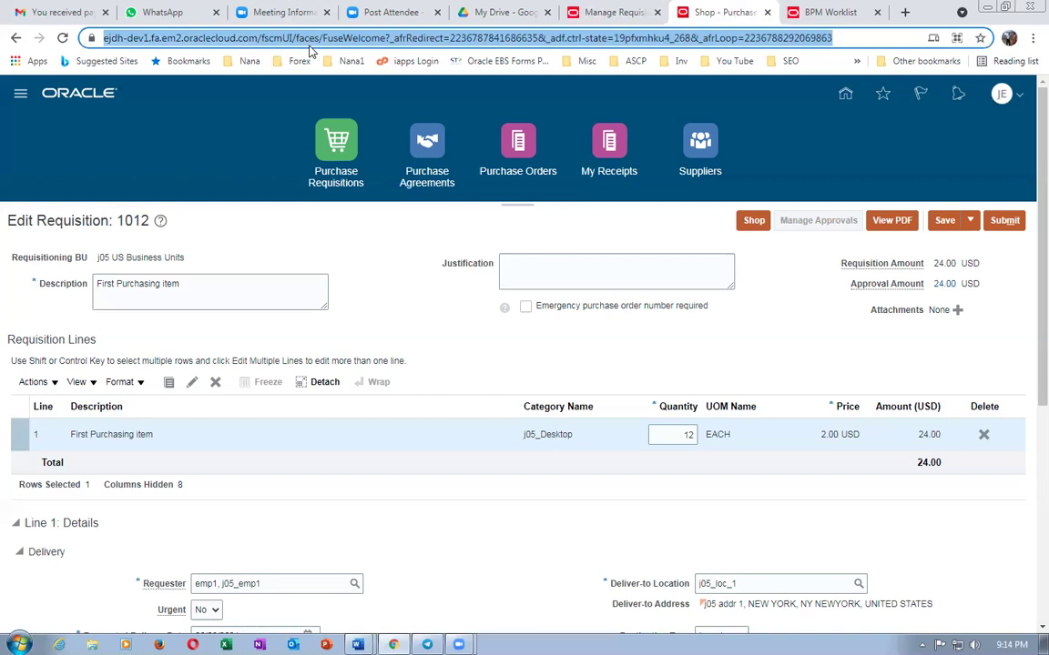
Copy the base oraclecloud.com address from Chrome and load it in Firefox.
click(309, 45)
key(shift+Right)
key(shift+Right)
key(shift+Right)
key(shift+Right)
key(shift+Right)
key(shift+Right)
key(shift+Right)
key(shift+Right)
key(shift+Right)
key(shift+Right)
key(shift+Right)
key(shift+Right)
key(shift+Right)
key(shift+Right)
key(shift+Right)
key(shift+Right)
key(shift+Right)
key(shift+Right)
key(shift+Right)
key(shift+Right)
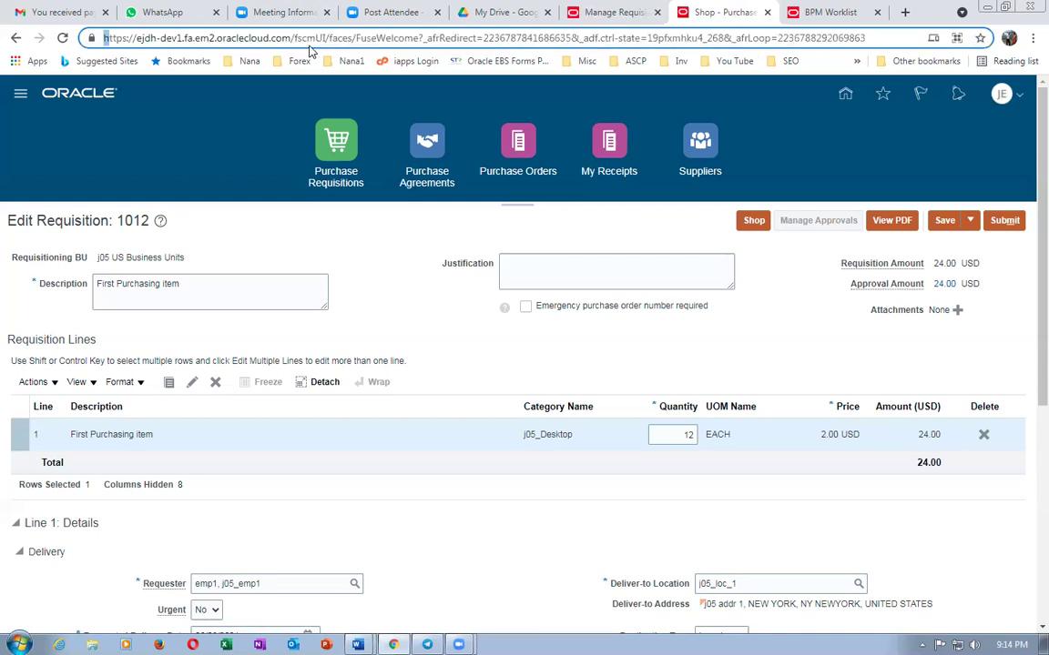
key(shift+Right)
key(shift+Right)
key(shift+Right)
key(shift+Right)
key(ctrl+c)
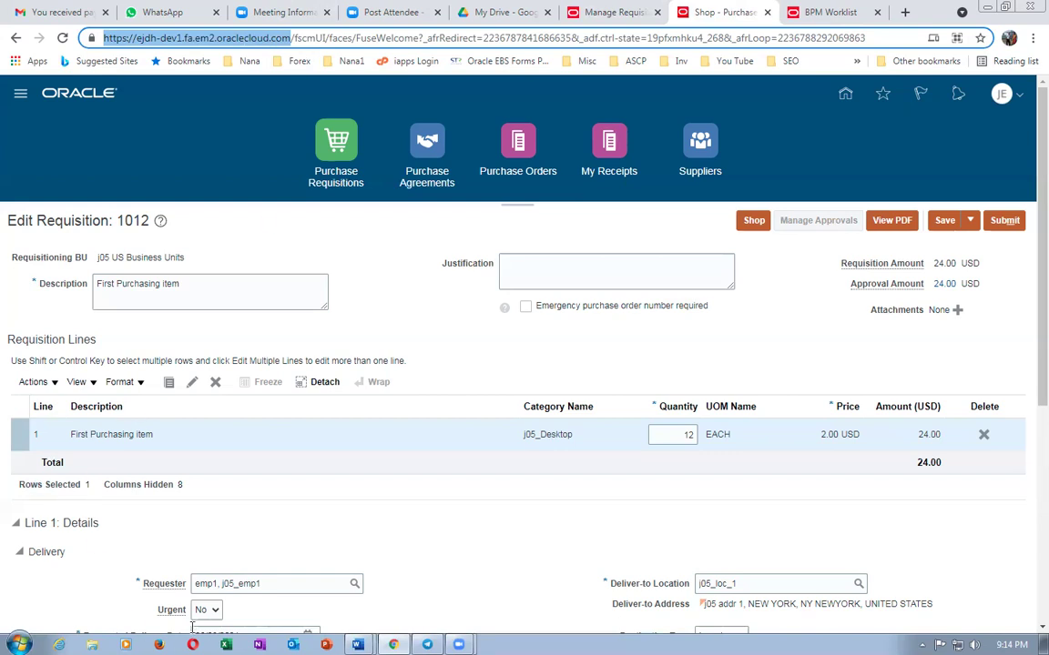
click(132, 574)
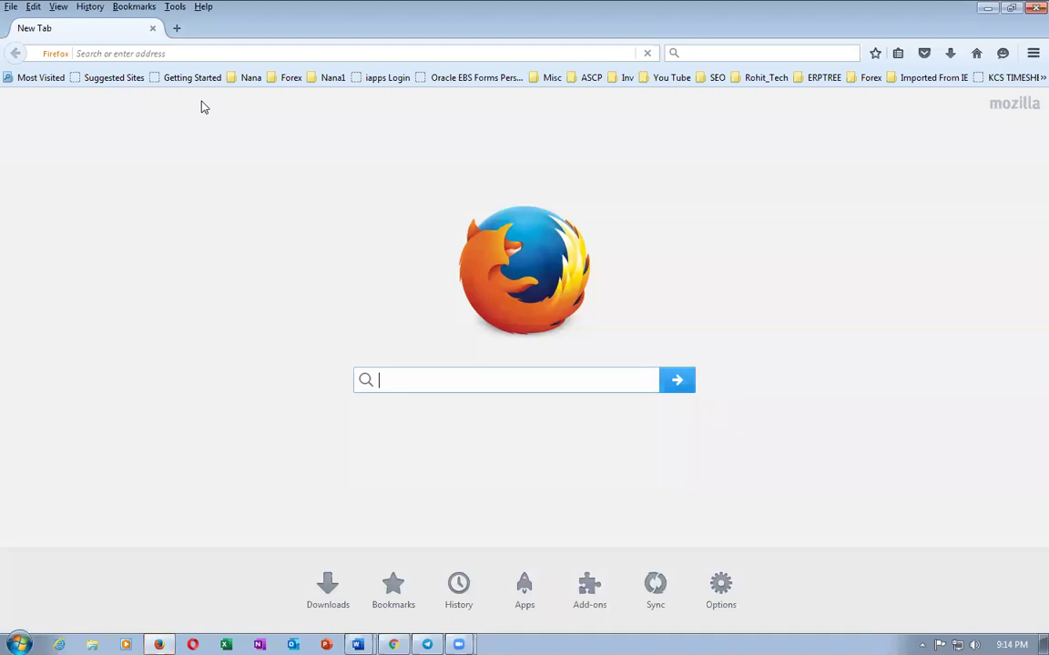
click(207, 52)
key(ctrl+v)
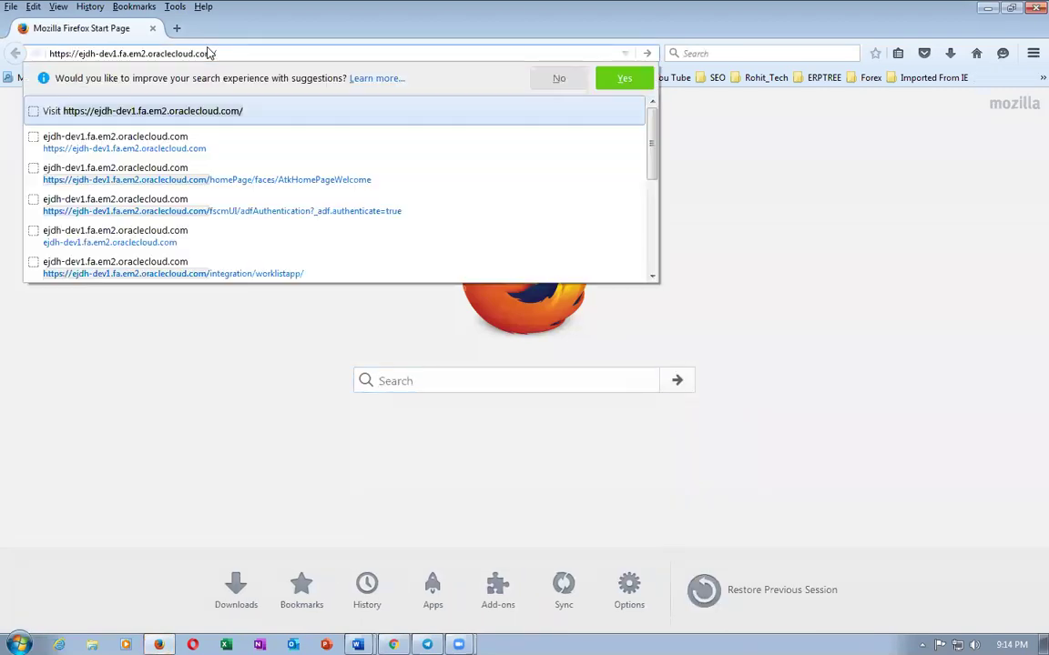
key(Return)
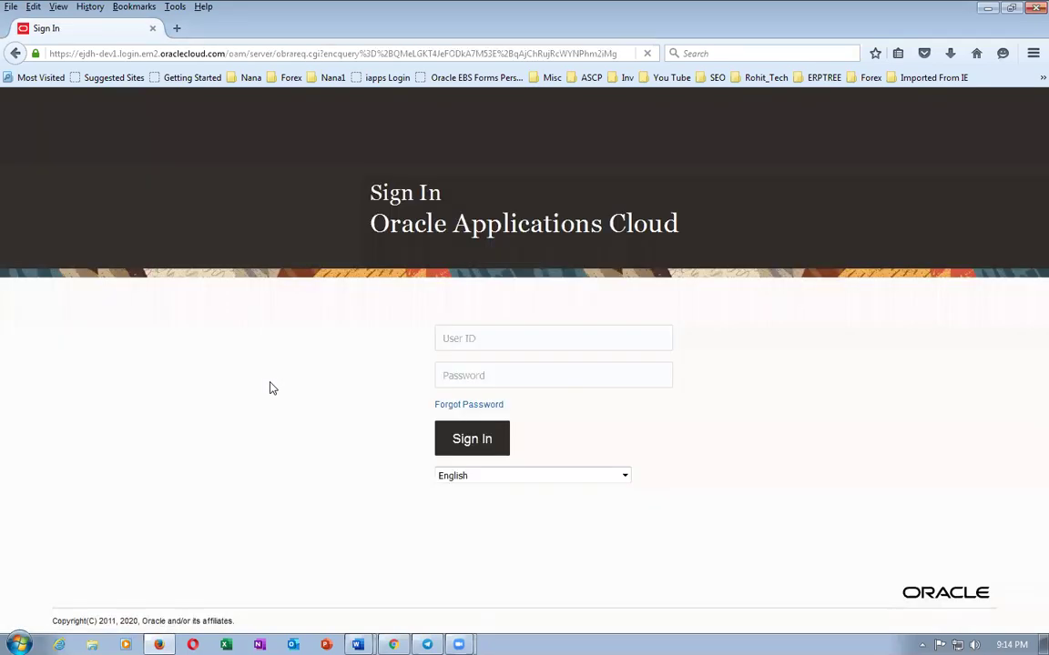
Sign in to Oracle Applications Cloud with the second employee's saved login.
click(461, 338)
text(j05)
key(Down)
key(Down)
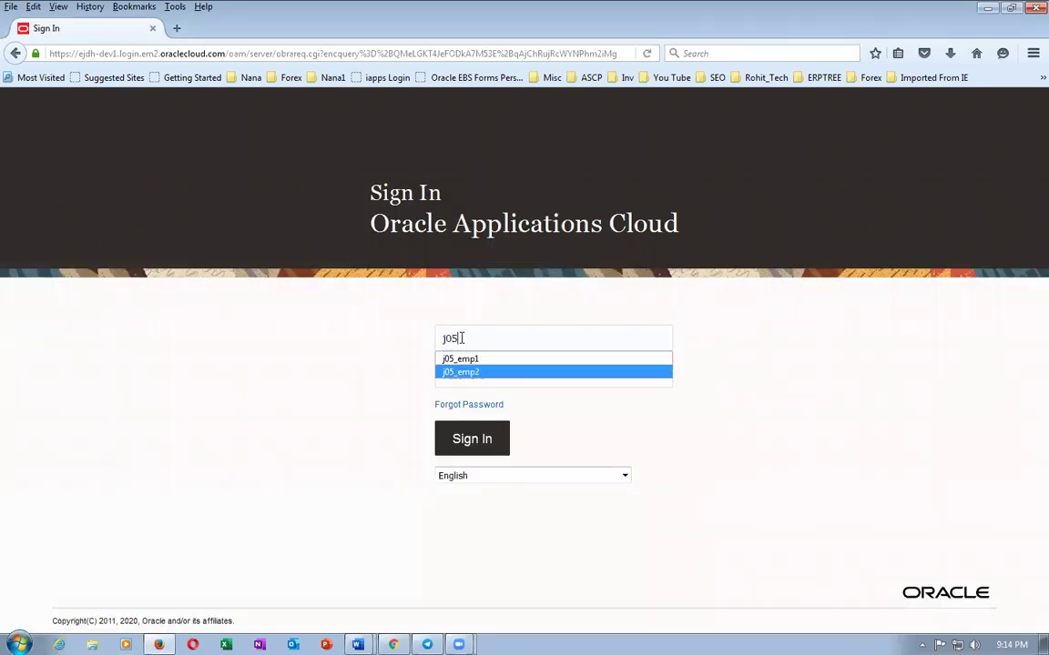
key(Return)
click(476, 440)
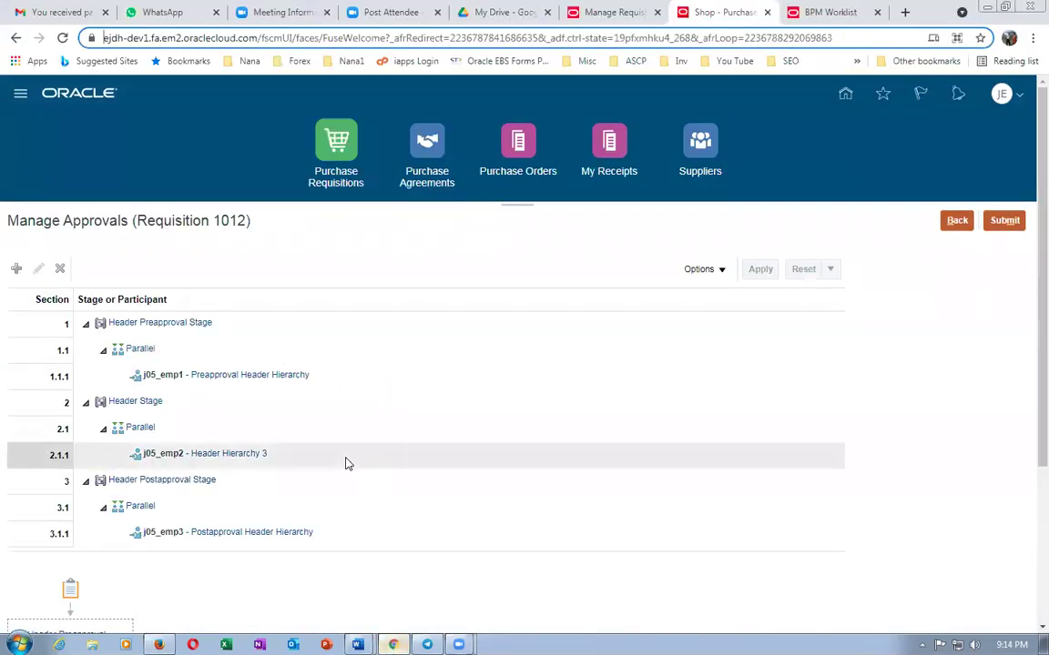
Review requisition 1012's approval stages and diagram, then submit it for approval.
scroll(369, 533, down, 3)
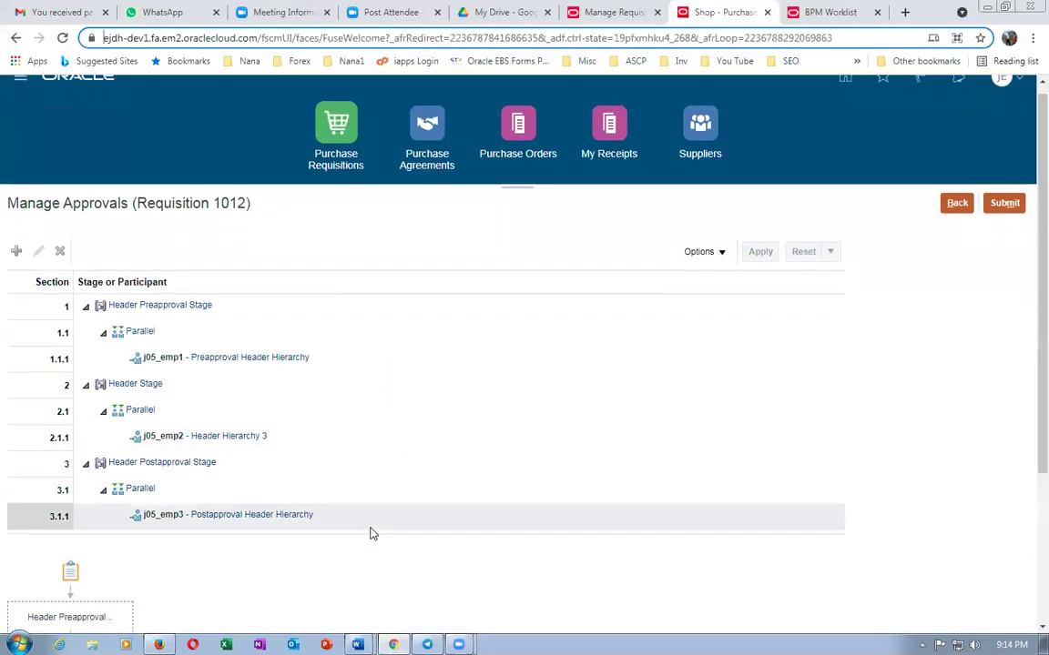
scroll(370, 534, down, 2)
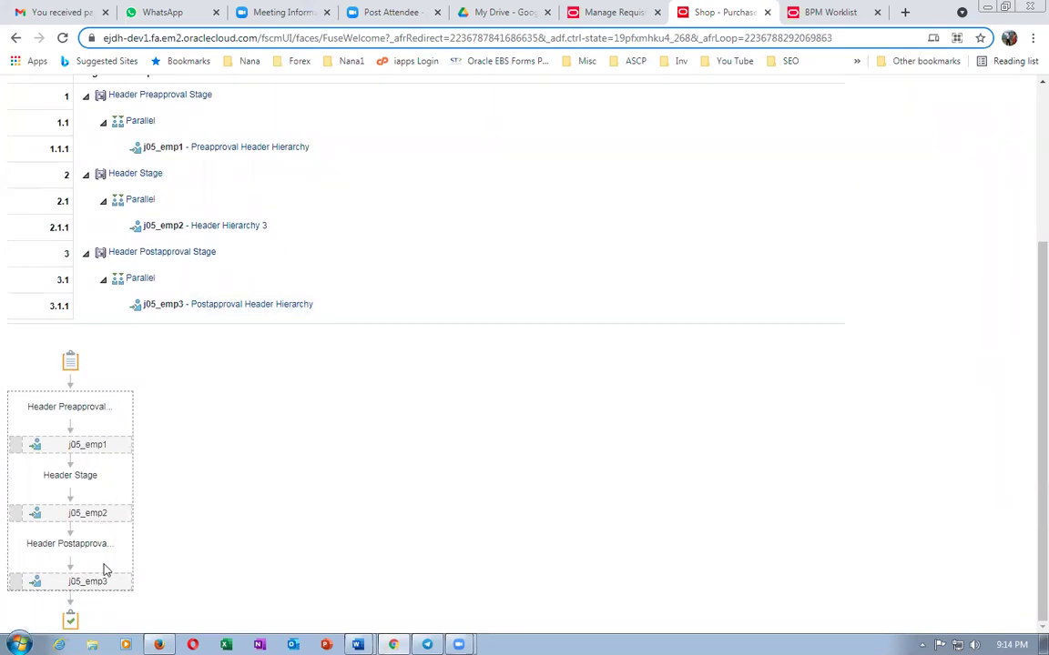
mouse_move(79, 593)
scroll(618, 467, up, 3)
scroll(617, 467, down, 3)
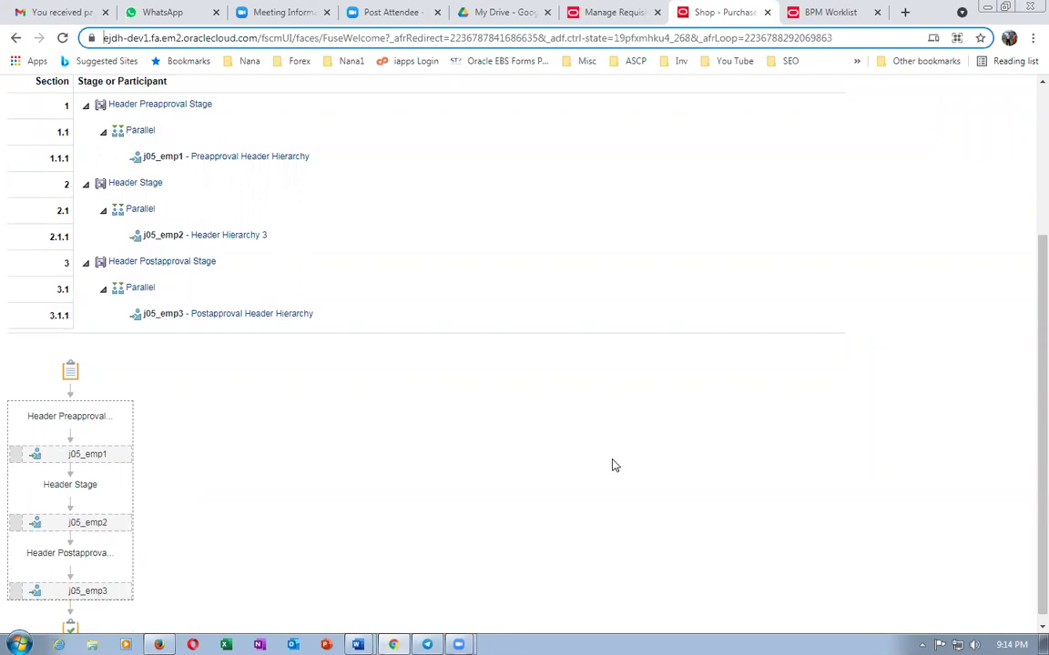
scroll(613, 462, up, 3)
scroll(612, 462, down, 3)
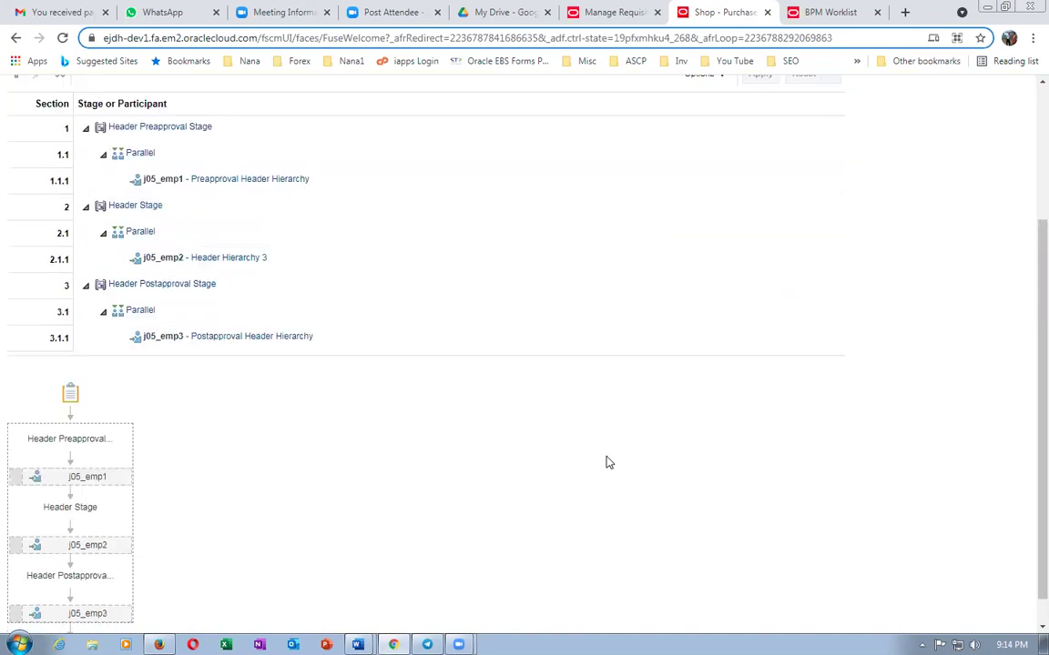
scroll(607, 462, up, 3)
click(1016, 227)
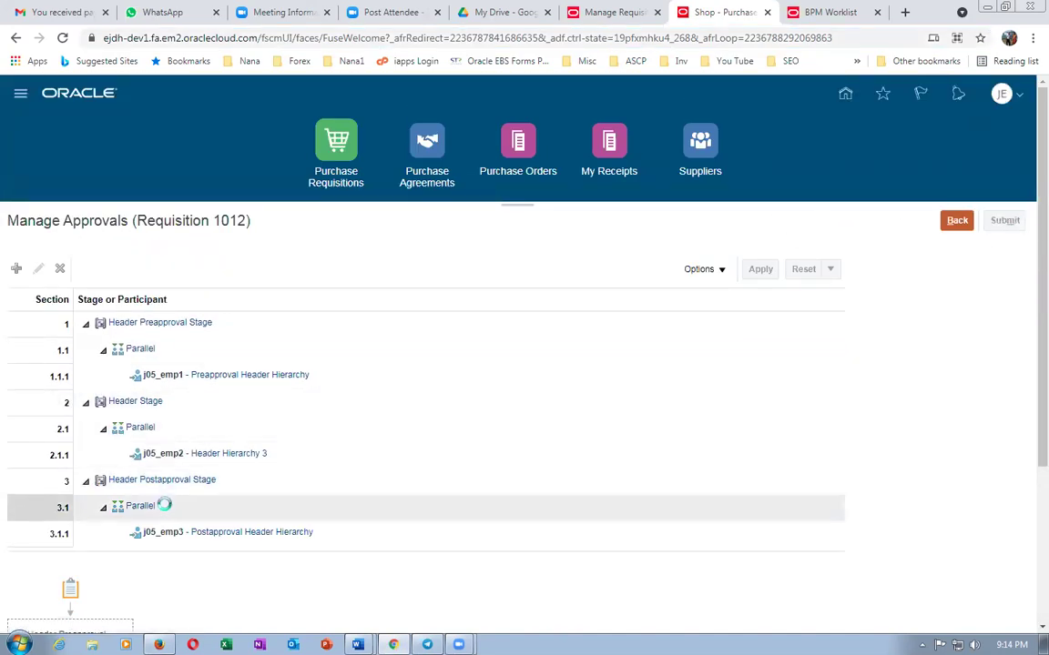
scroll(176, 439, down, 2)
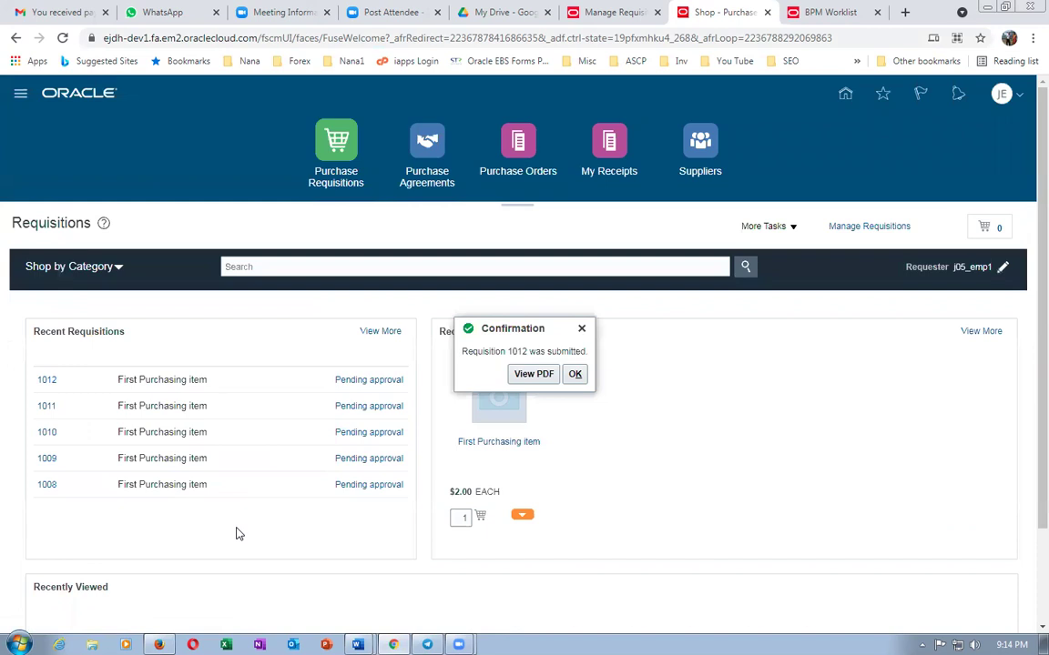
Dismiss the submission confirmation and check the notifications panel.
click(575, 374)
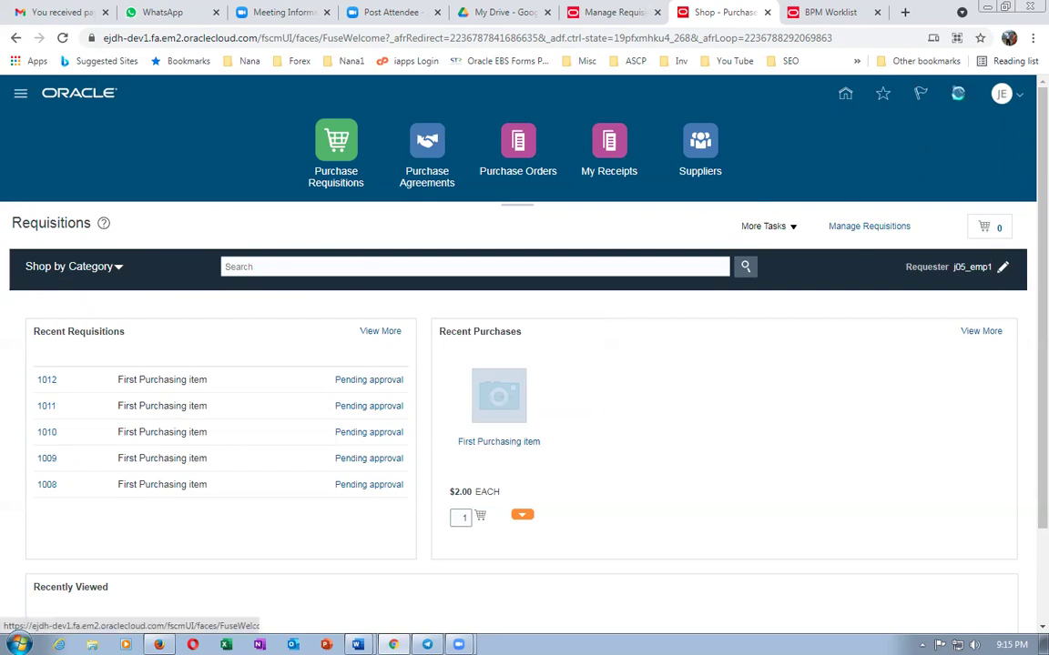
click(958, 96)
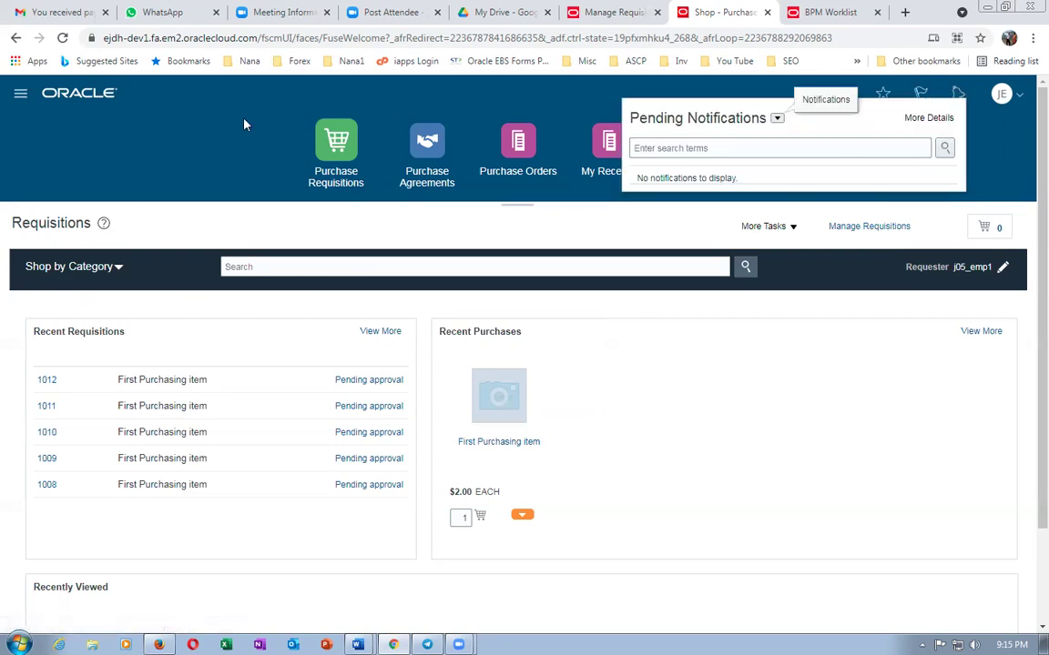
click(57, 124)
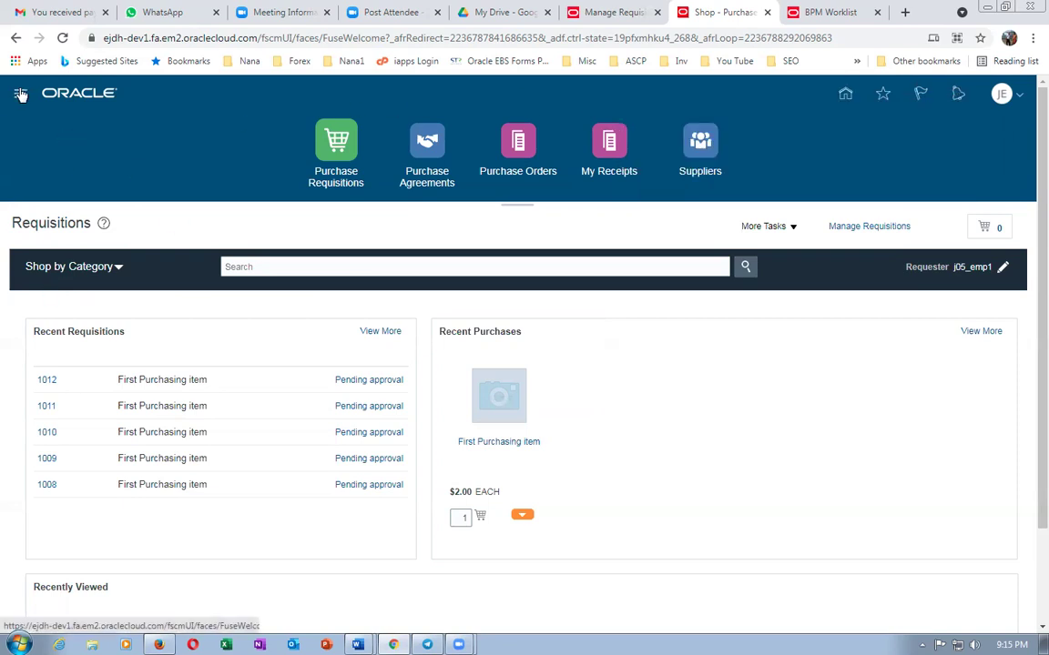
Close the BPM Worklist tab and duplicate the purchasing tab.
click(865, 13)
click(876, 13)
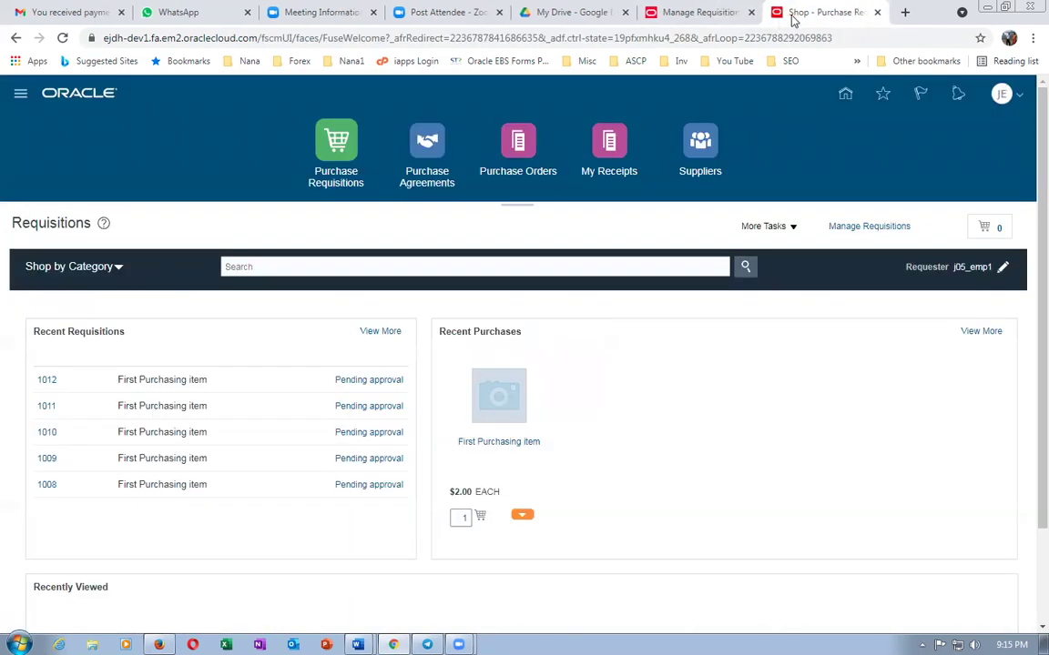
right_click(806, 12)
click(817, 112)
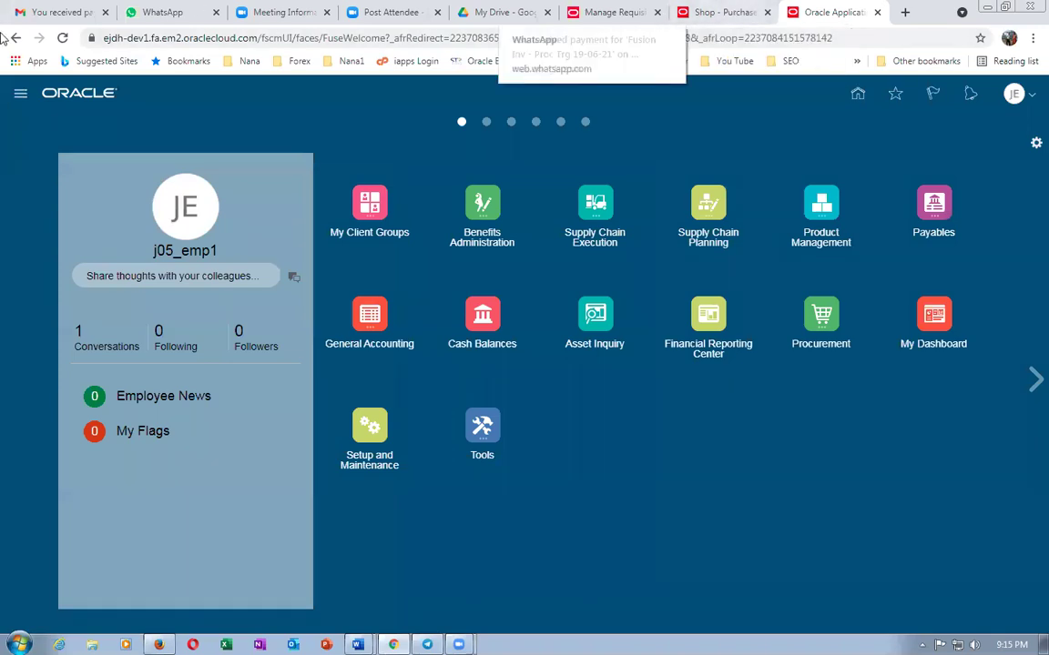
Go to Tools > Worklist from the Navigator's More list and open the Approve Requisition 1012 task.
click(20, 97)
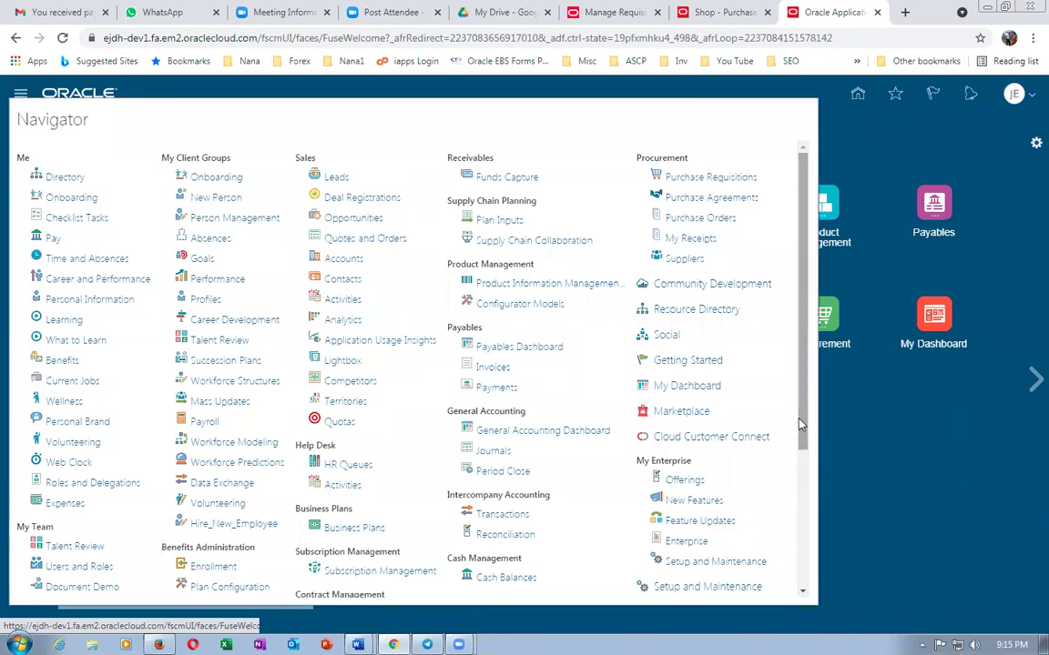
scroll(801, 424, down, 2)
click(648, 437)
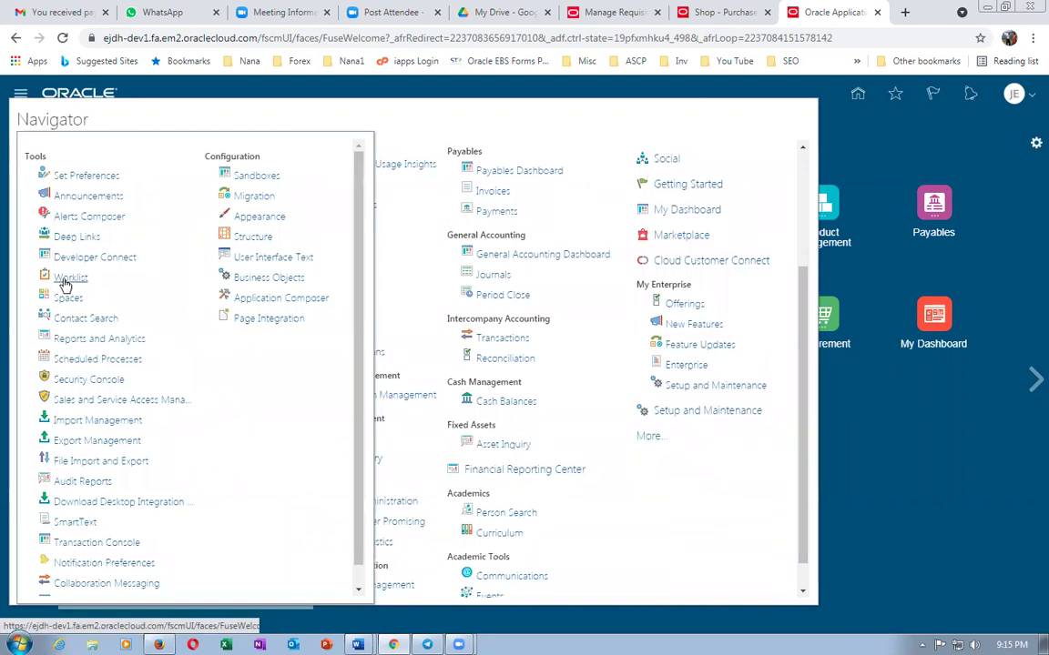
click(66, 279)
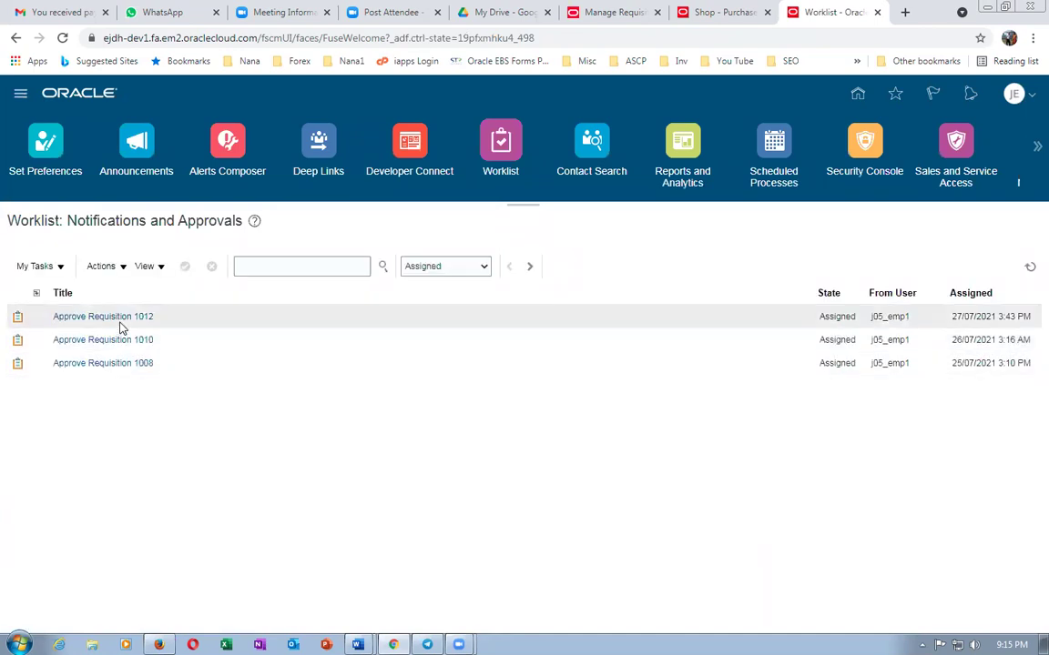
click(118, 316)
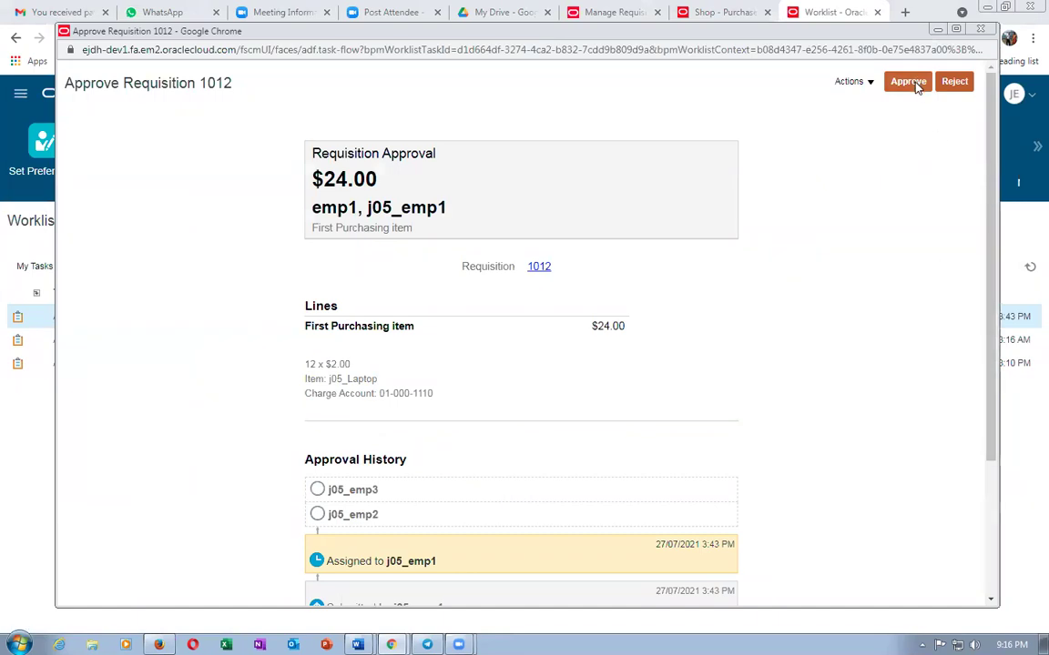
Add the comment 'approved by emp 1' to the requisition 1012 task via Actions.
click(836, 84)
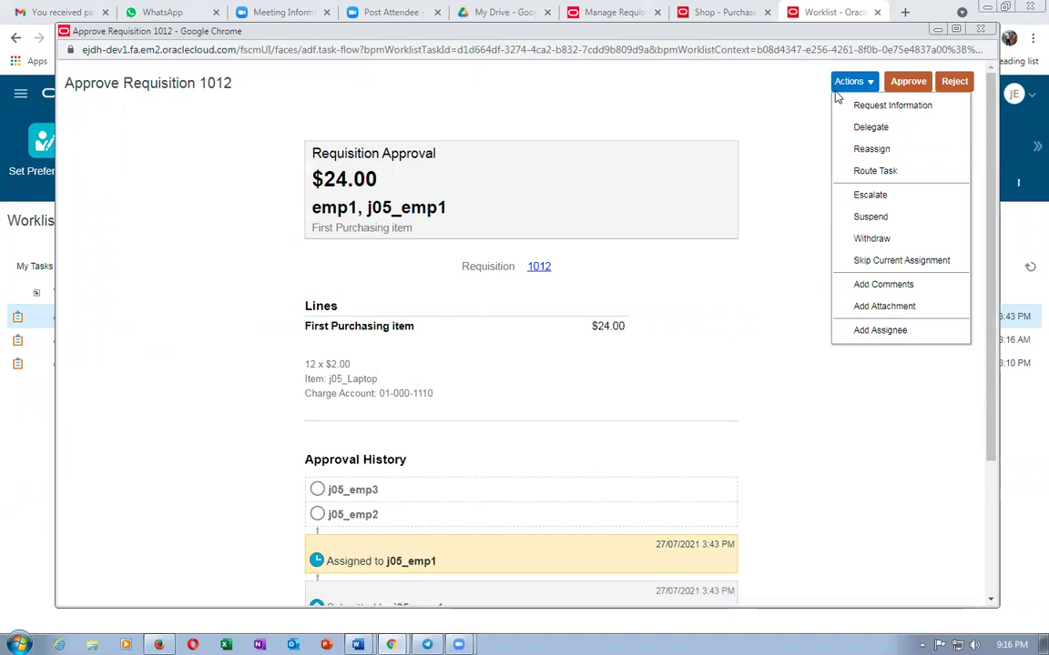
click(899, 286)
click(475, 347)
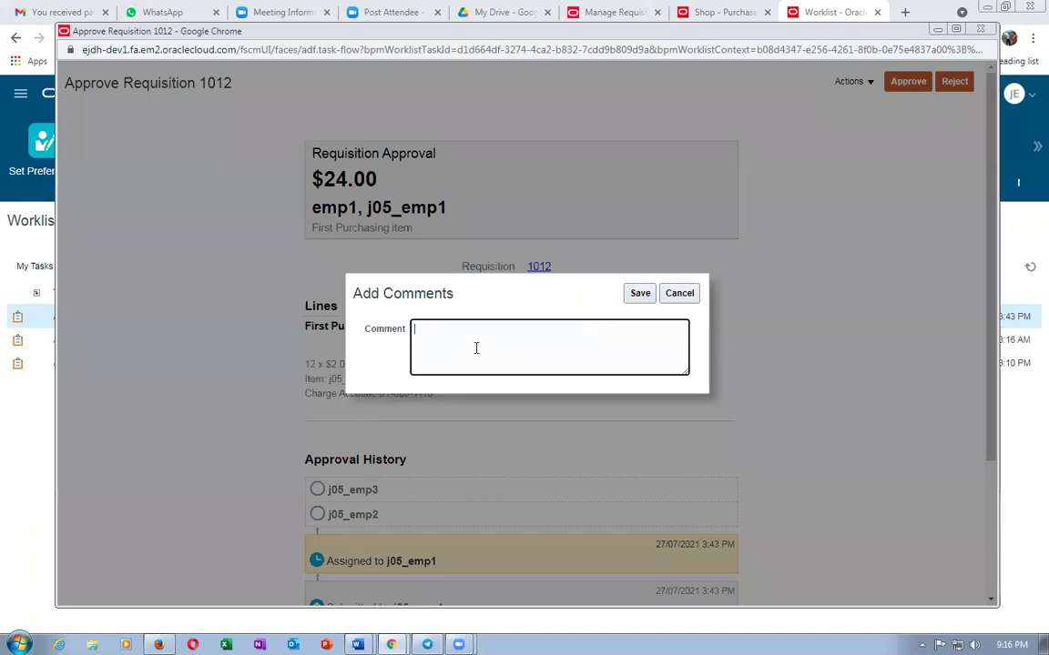
text(approved by emp 1)
click(640, 293)
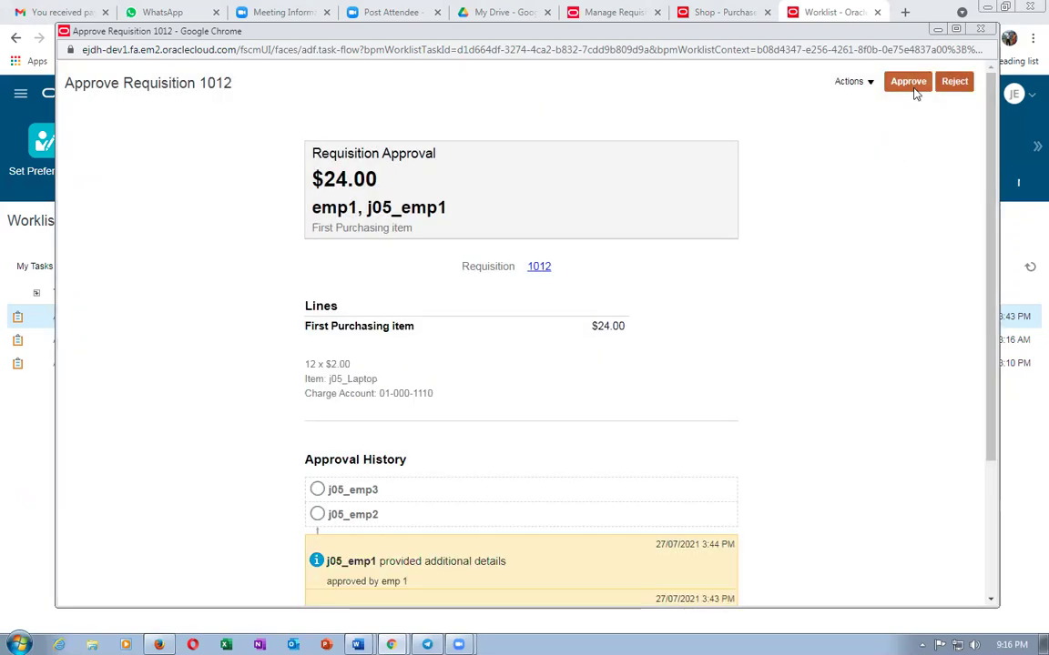
Approve requisition 1012 and submit it with the comment 'OK'.
click(913, 86)
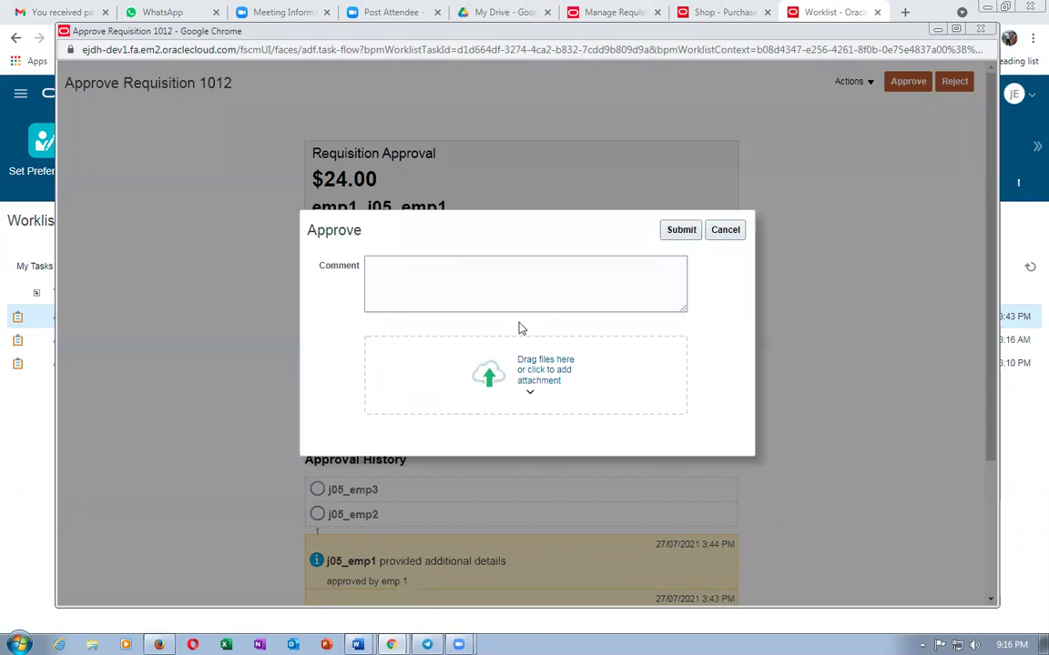
click(513, 294)
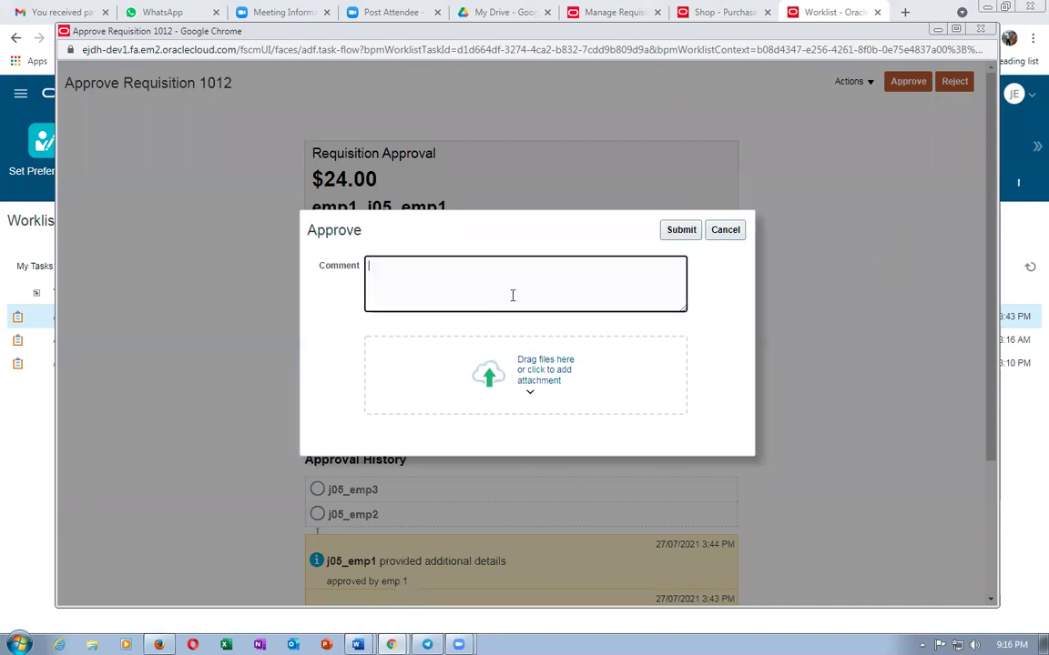
text(OK)
click(680, 230)
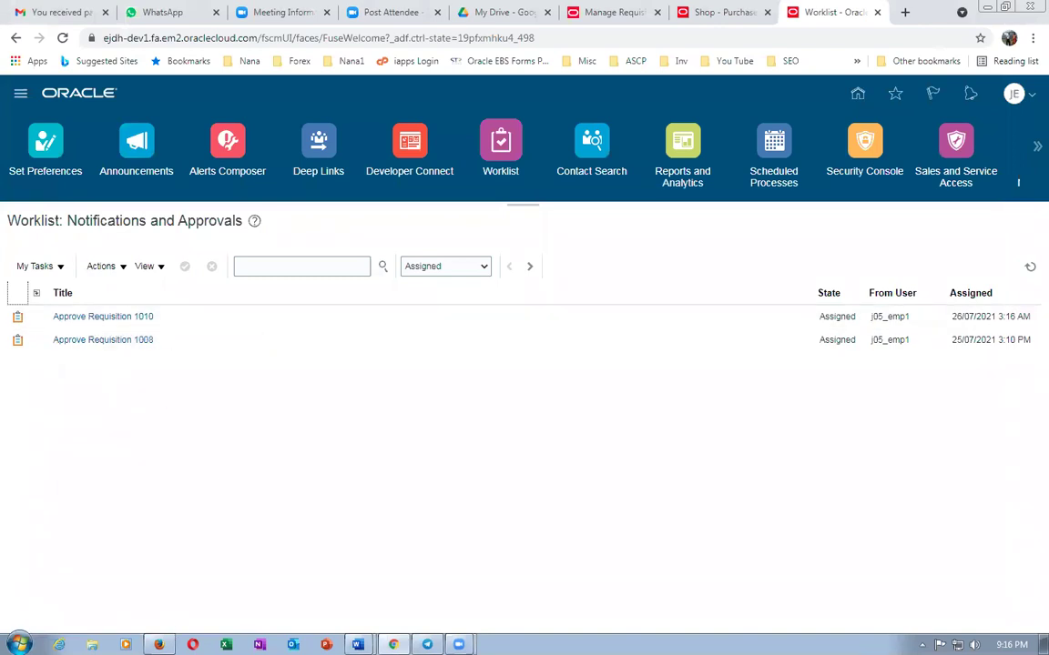
Open requisition 1012's Pending approval details from the Shop - Purchase tab and review the approvers.
click(724, 12)
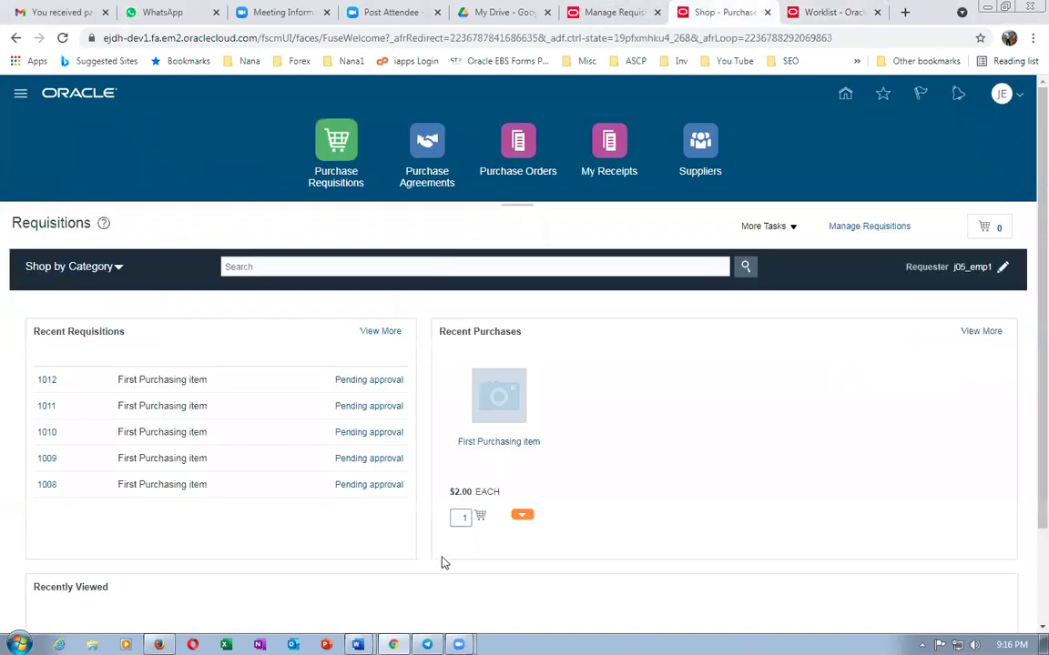
click(364, 382)
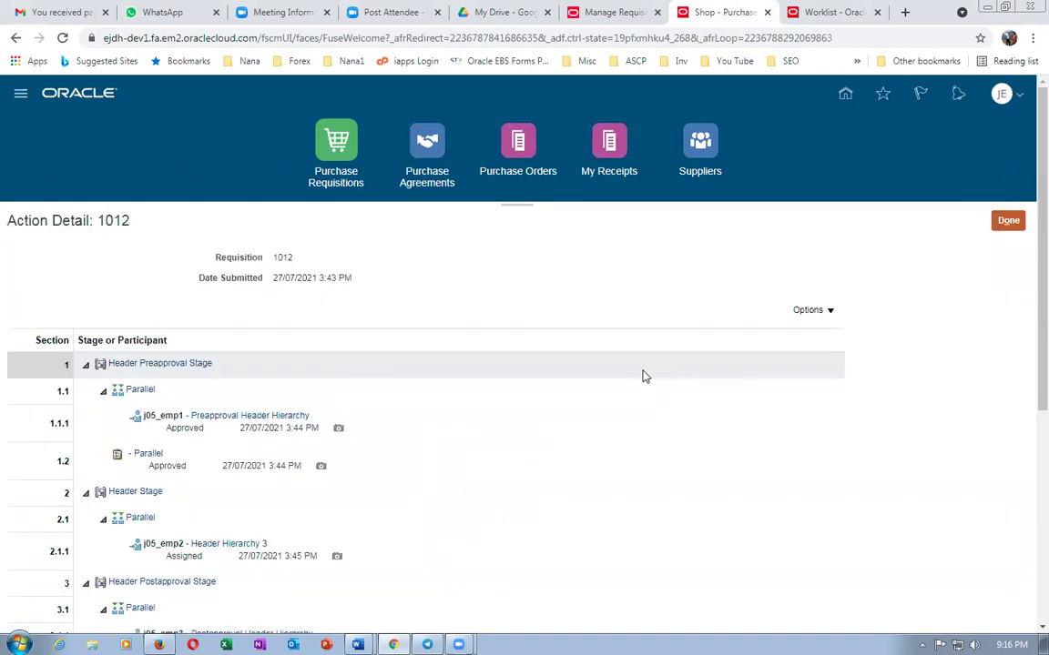
scroll(643, 375, down, 5)
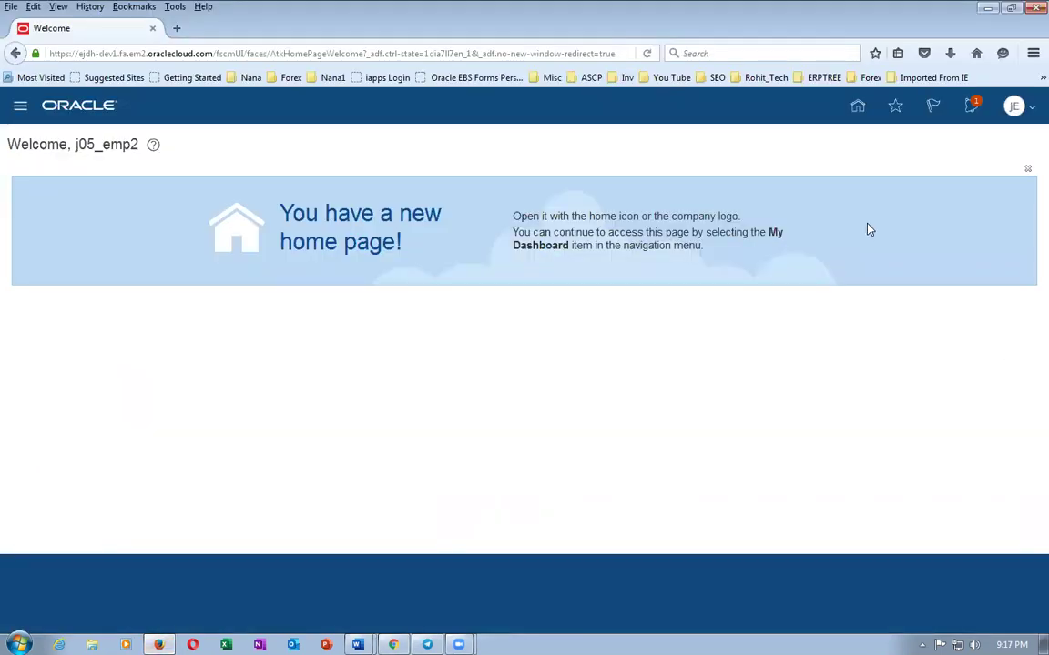
Check the notifications, then open the second approver's Worklist under the Navigator's Tools entries.
click(973, 107)
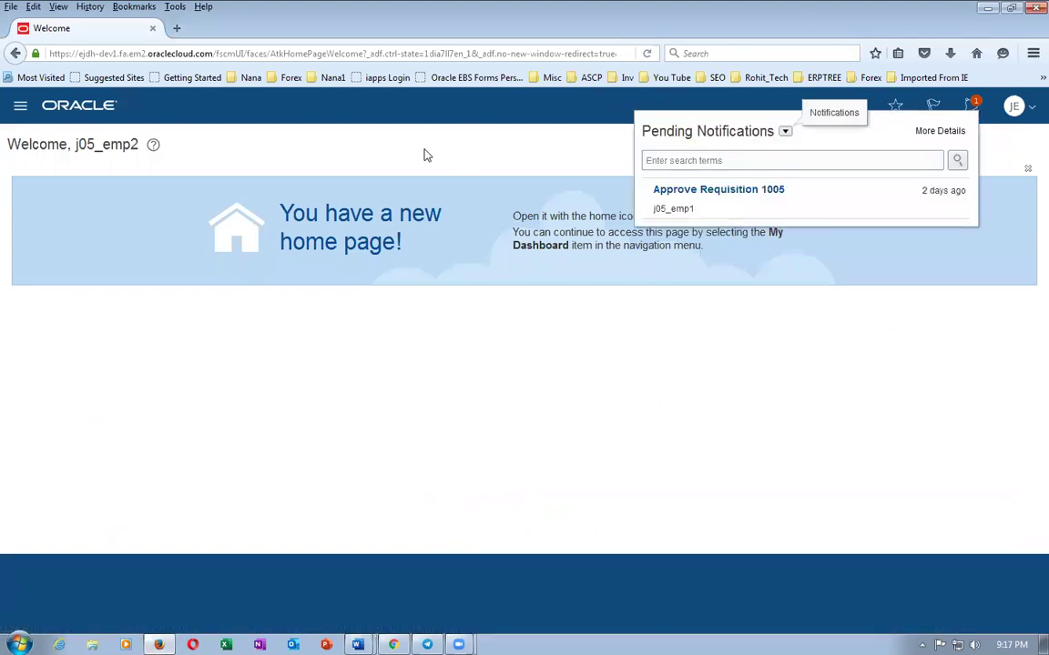
click(373, 144)
click(20, 106)
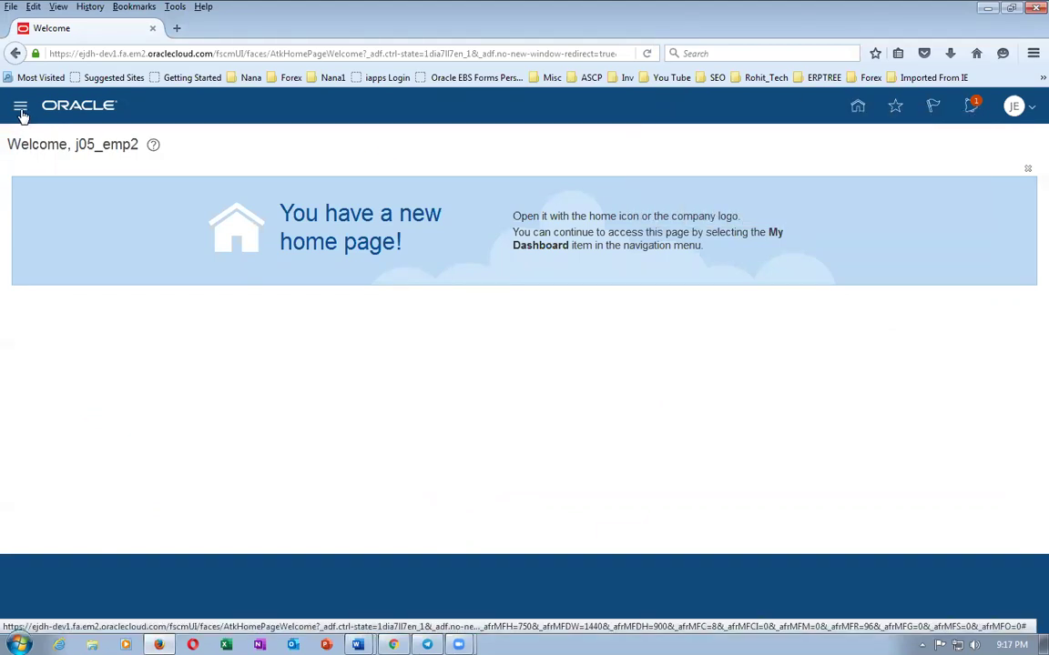
scroll(444, 327, down, 3)
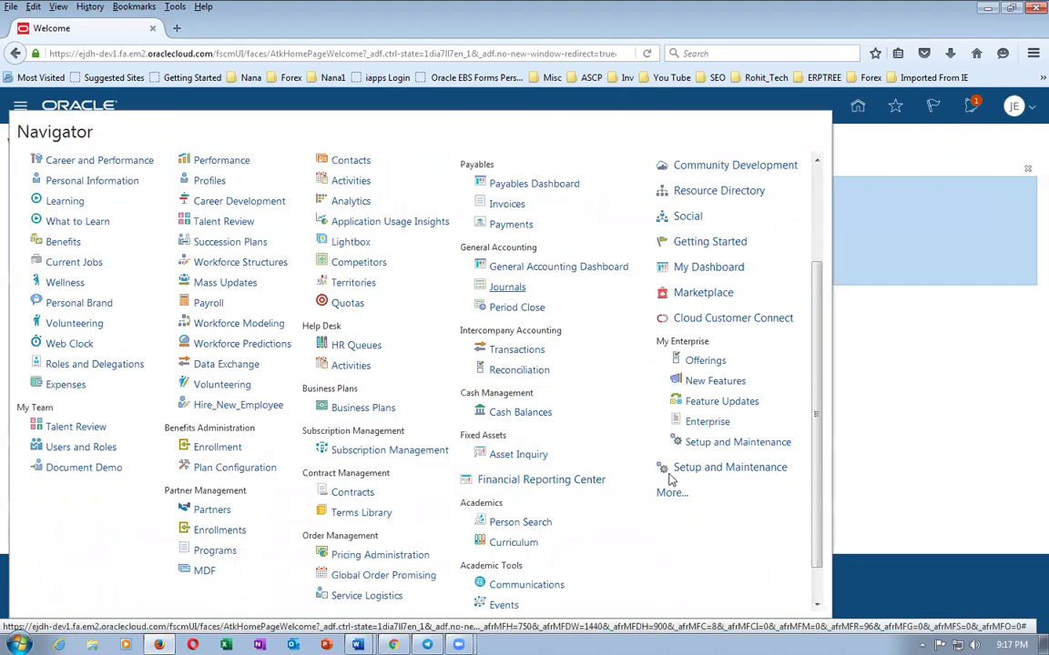
click(671, 493)
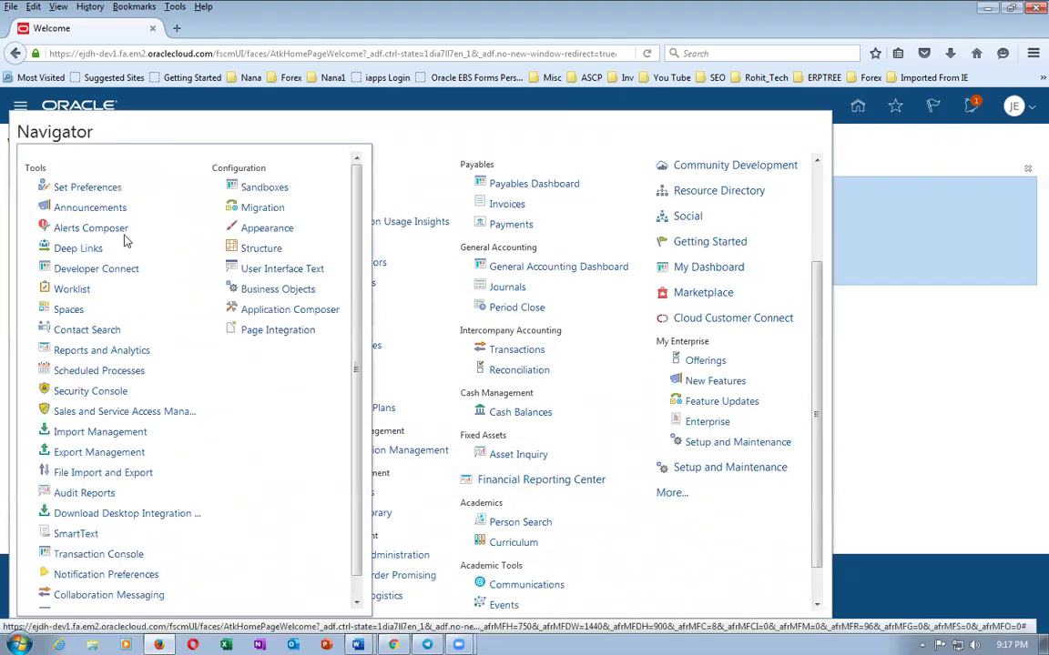
click(69, 290)
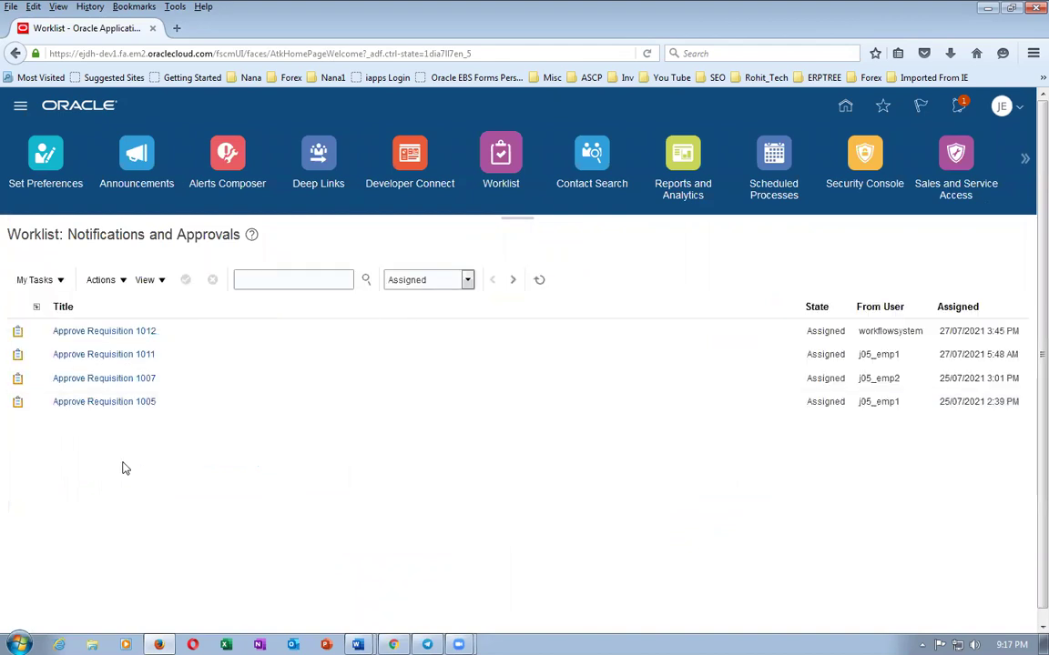
Open Approve Requisition 1012 and save the comment 'Approval by emp 2' through Actions > Add Comments.
click(98, 332)
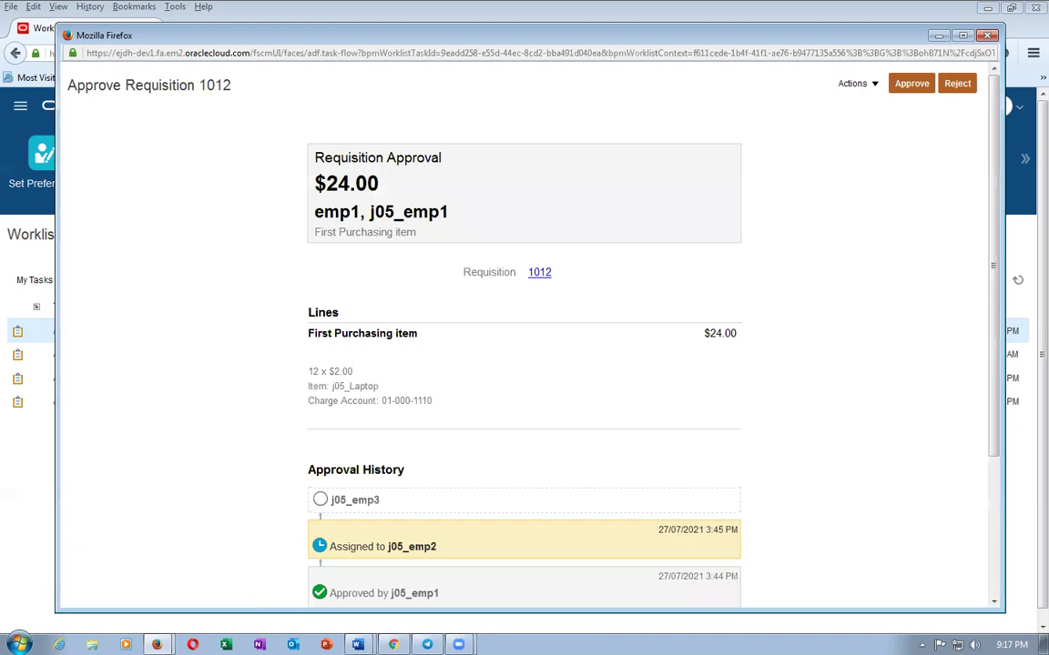
click(856, 83)
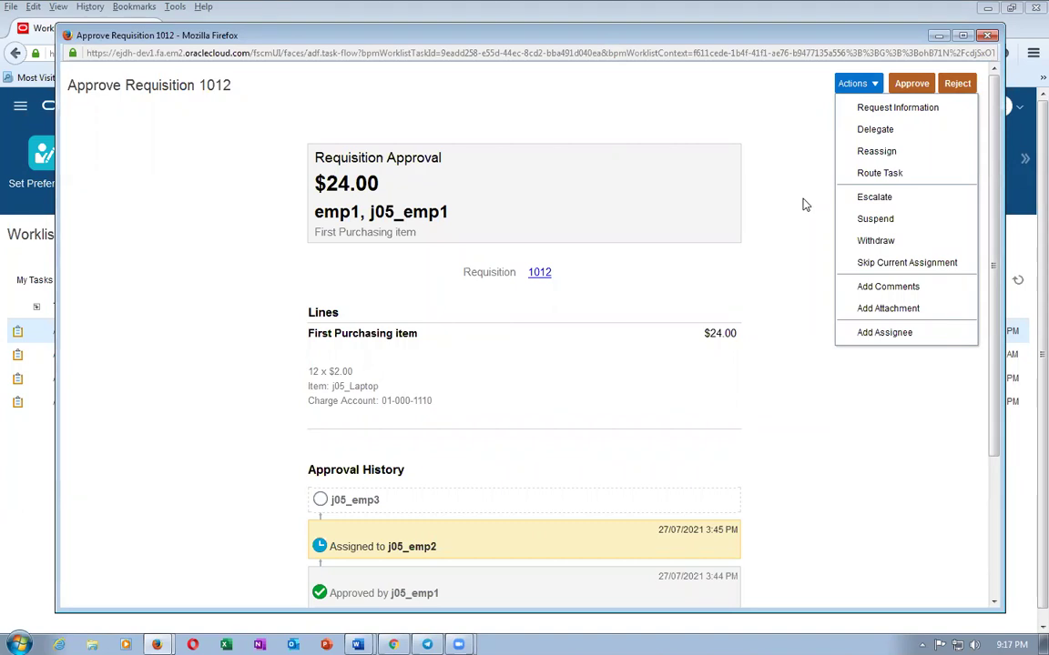
click(887, 286)
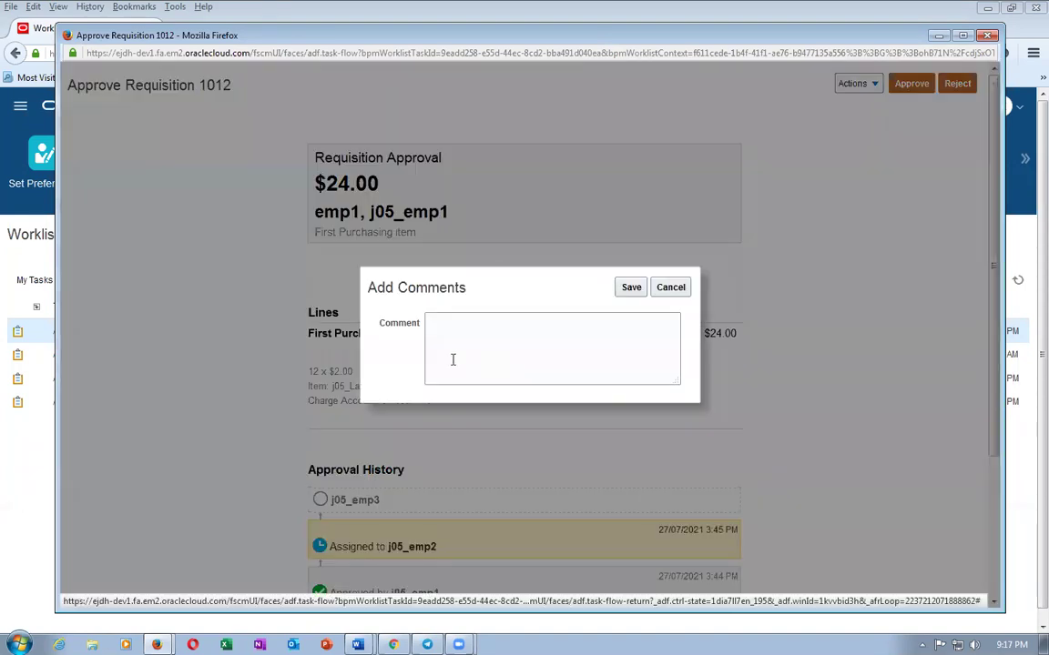
click(467, 348)
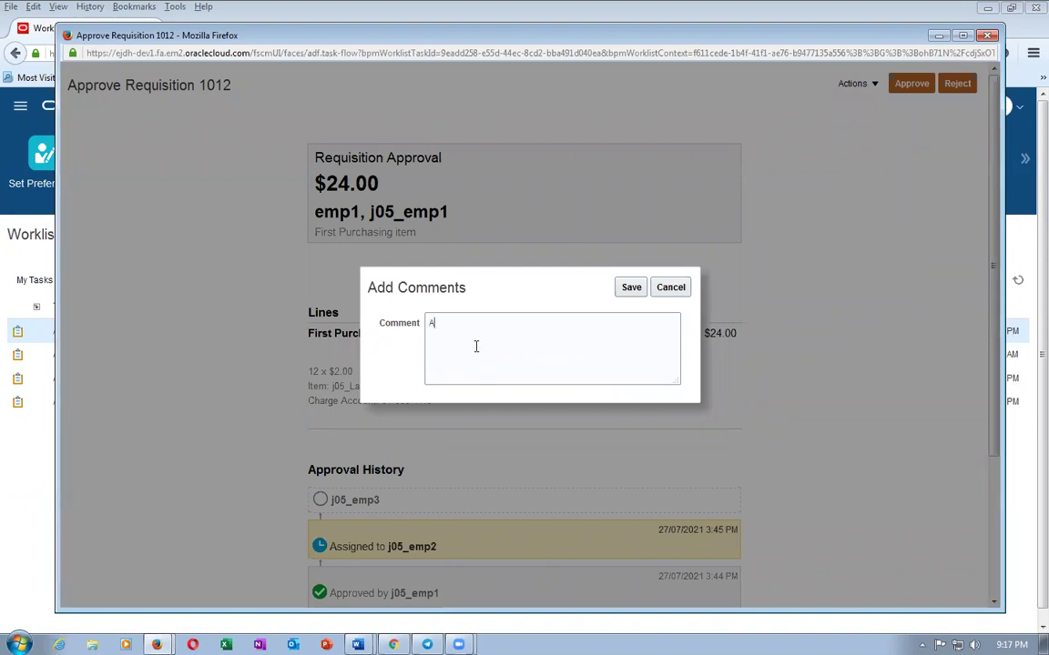
text(Approval by emp 2)
click(634, 289)
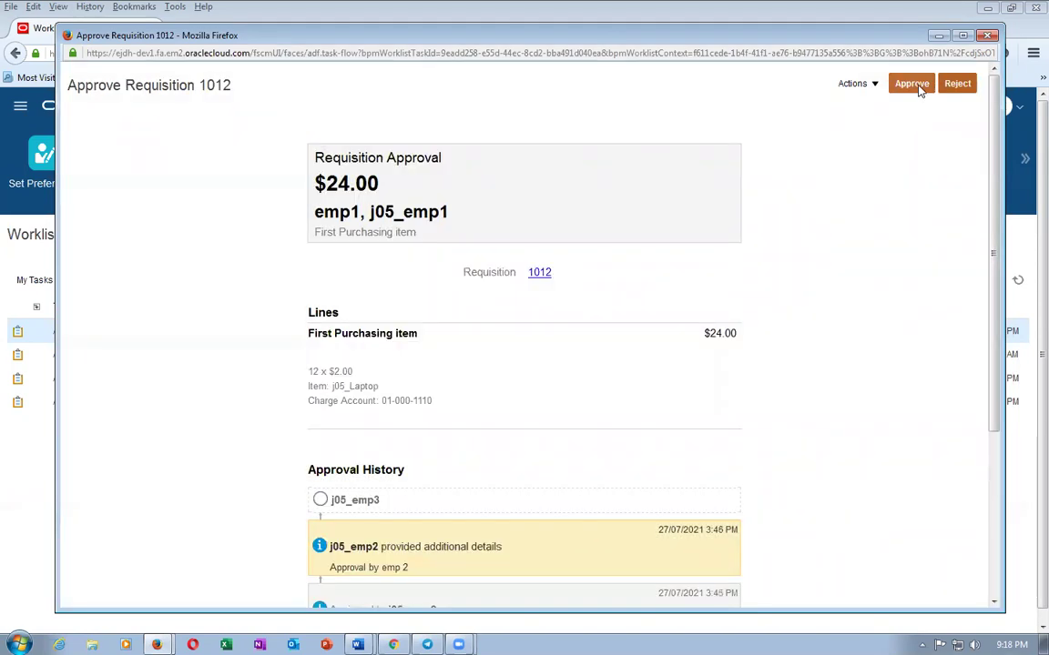
Approve requisition 1012 and submit it with the comment 'OK OK'.
click(913, 85)
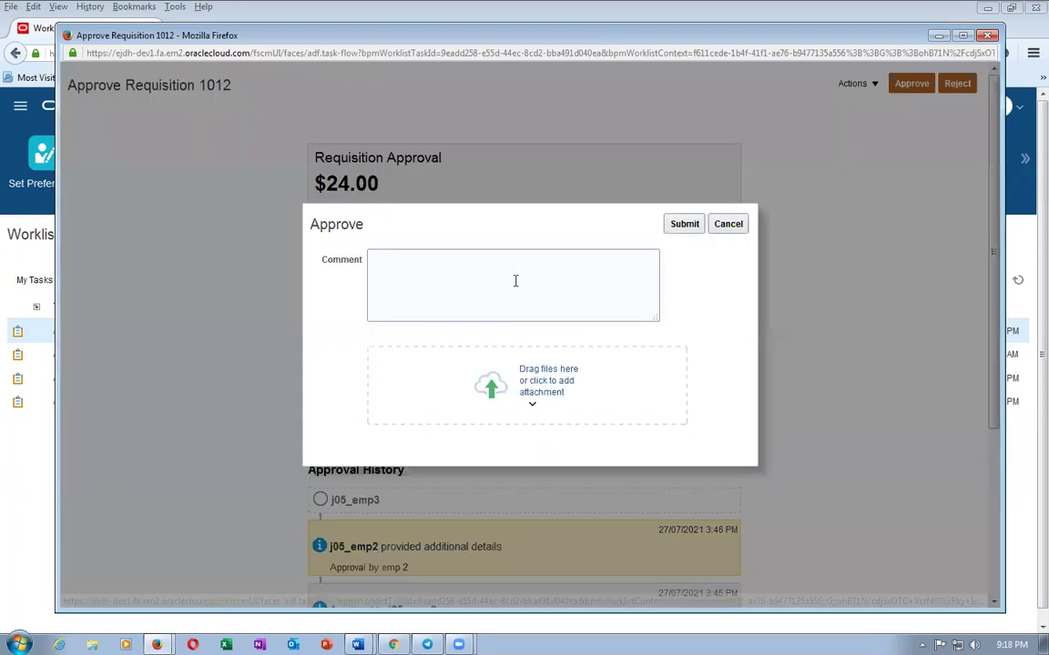
click(516, 281)
text(OK OK)
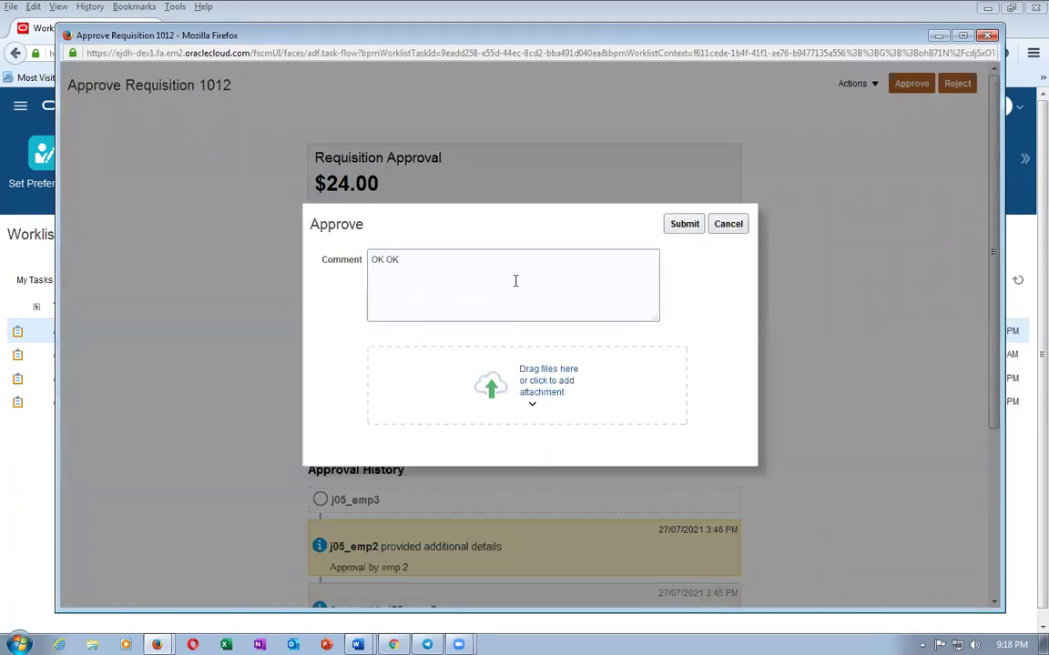
click(674, 224)
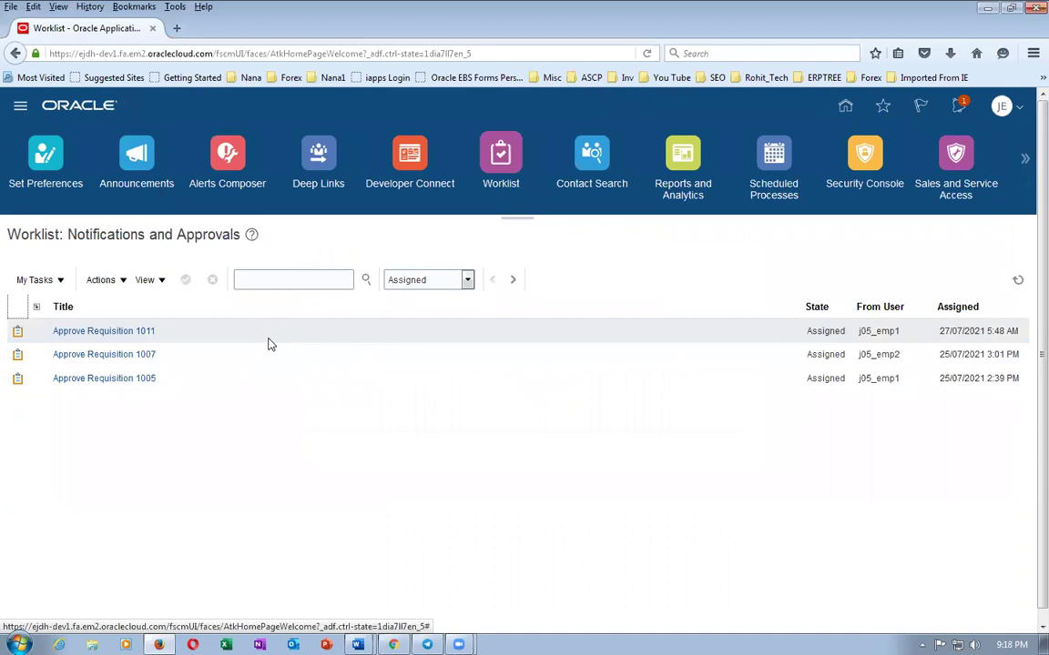
click(1002, 105)
Sign out the second approver and close the outdated approval details in the requester's Chrome window.
click(991, 135)
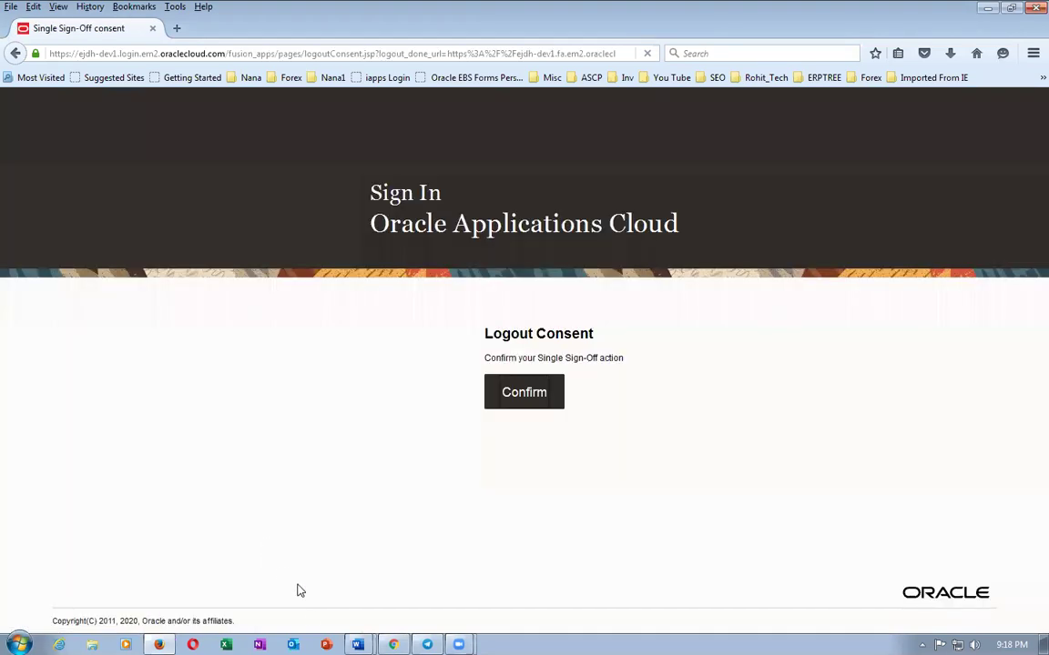
click(393, 645)
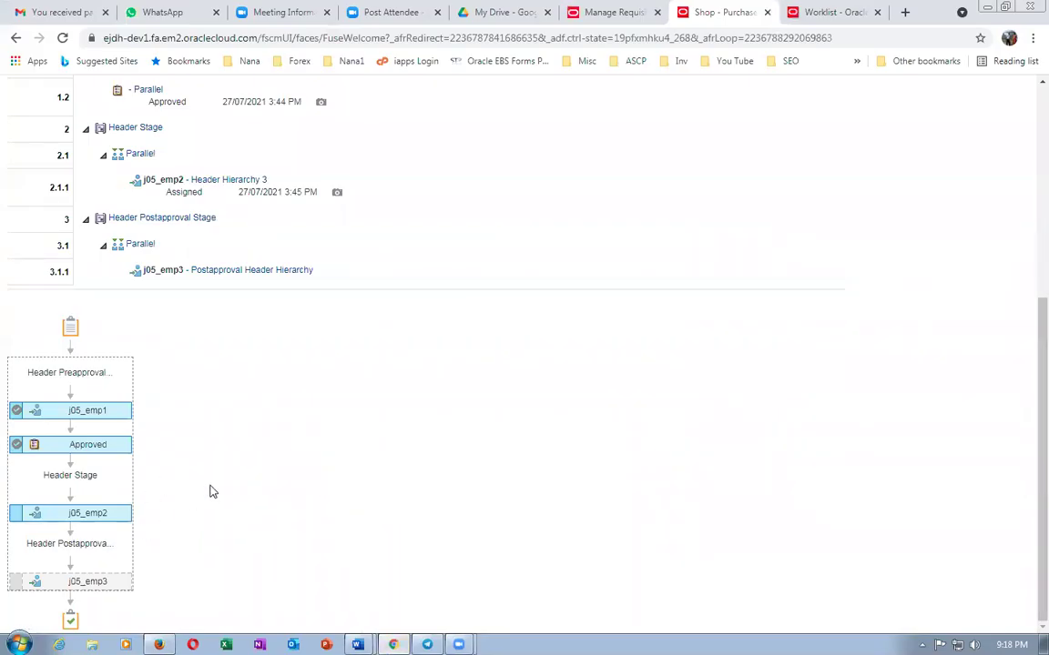
scroll(581, 411, up, 5)
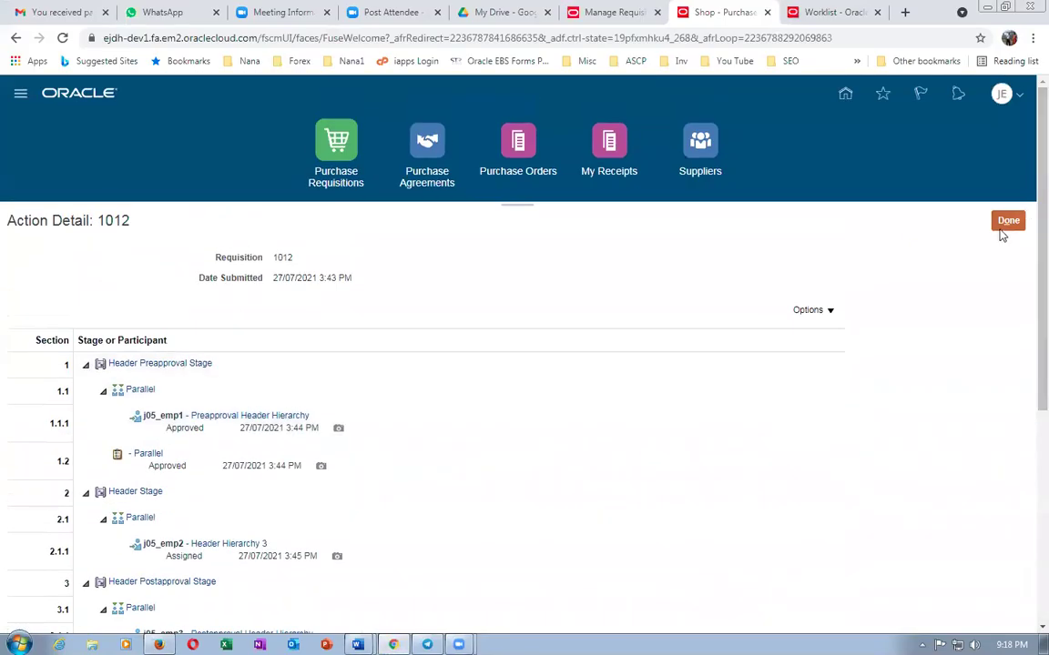
click(1008, 221)
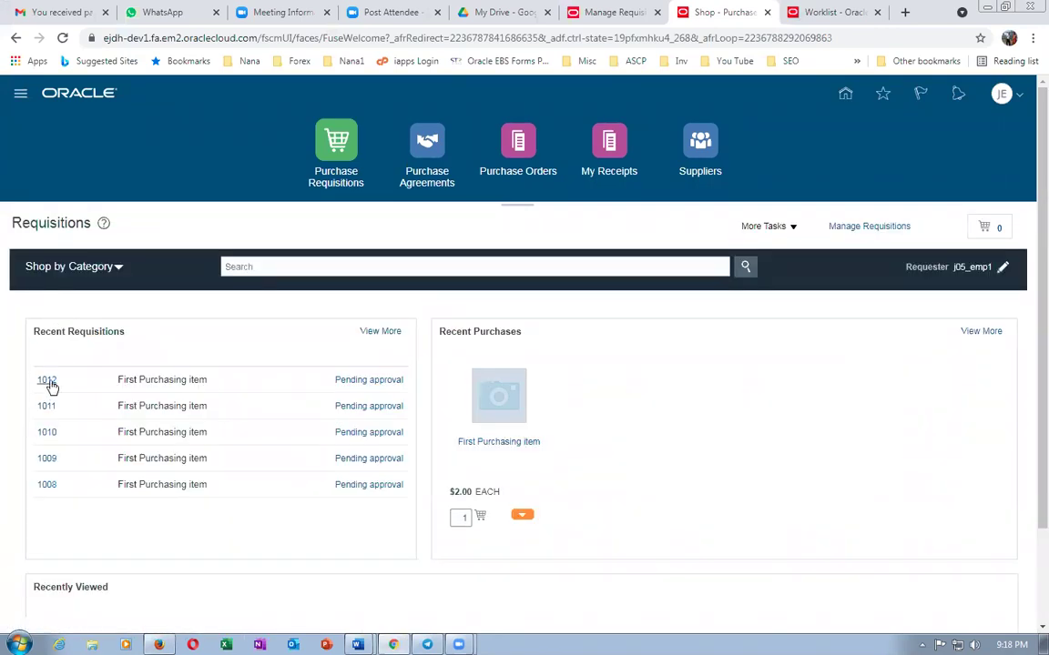
Reopen requisition 1012's approval details and view the second approver's task snapshot on row 2.1.1.
click(396, 380)
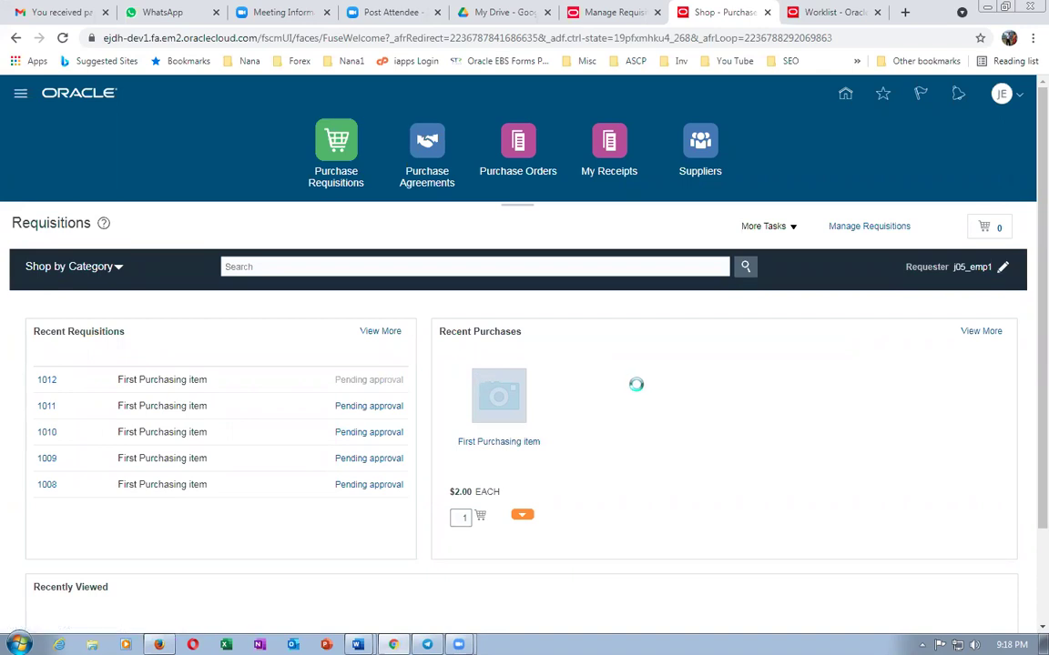
scroll(637, 391, down, 5)
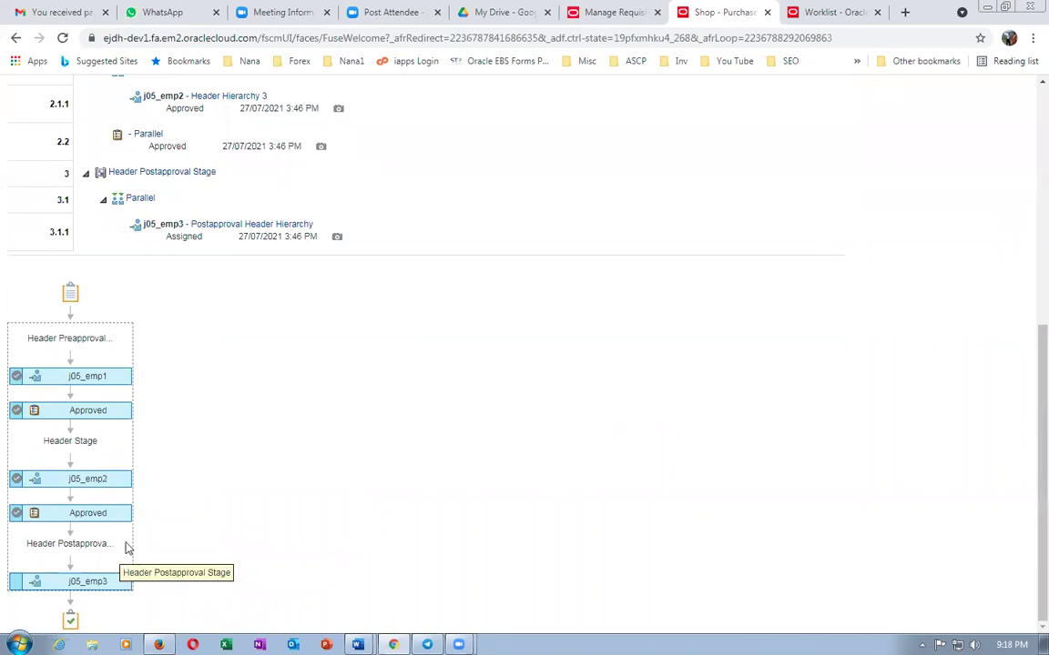
scroll(484, 425, up, 2)
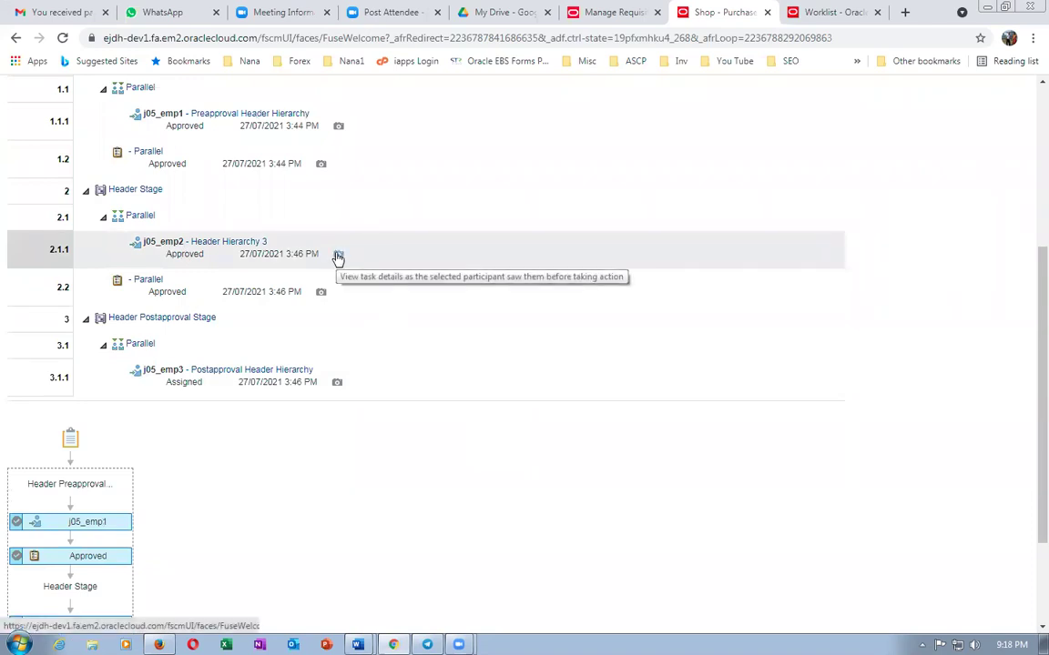
click(338, 255)
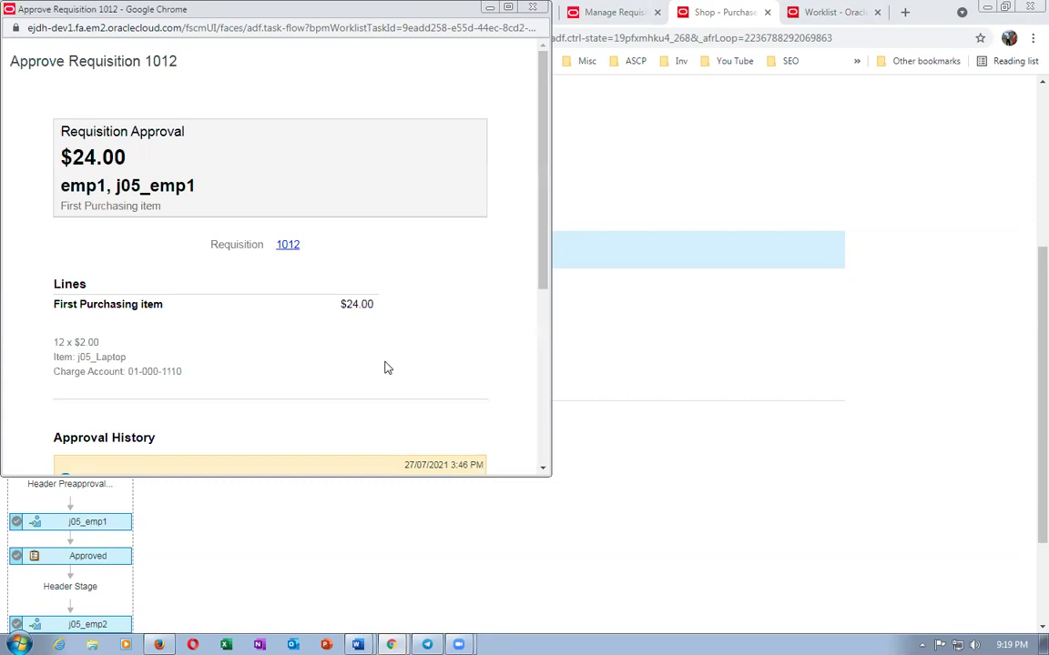
Review both approvals in the snapshot's Approval History, close it, and return to the Logout Consent page.
scroll(383, 367, down, 3)
scroll(383, 367, down, 2)
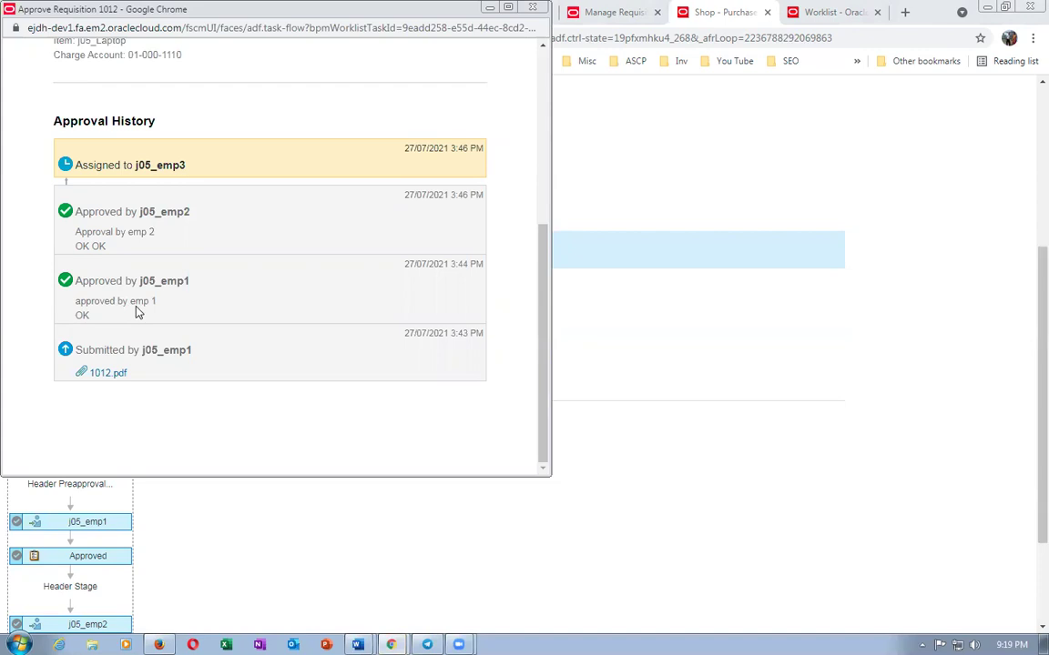
scroll(100, 254, up, 3)
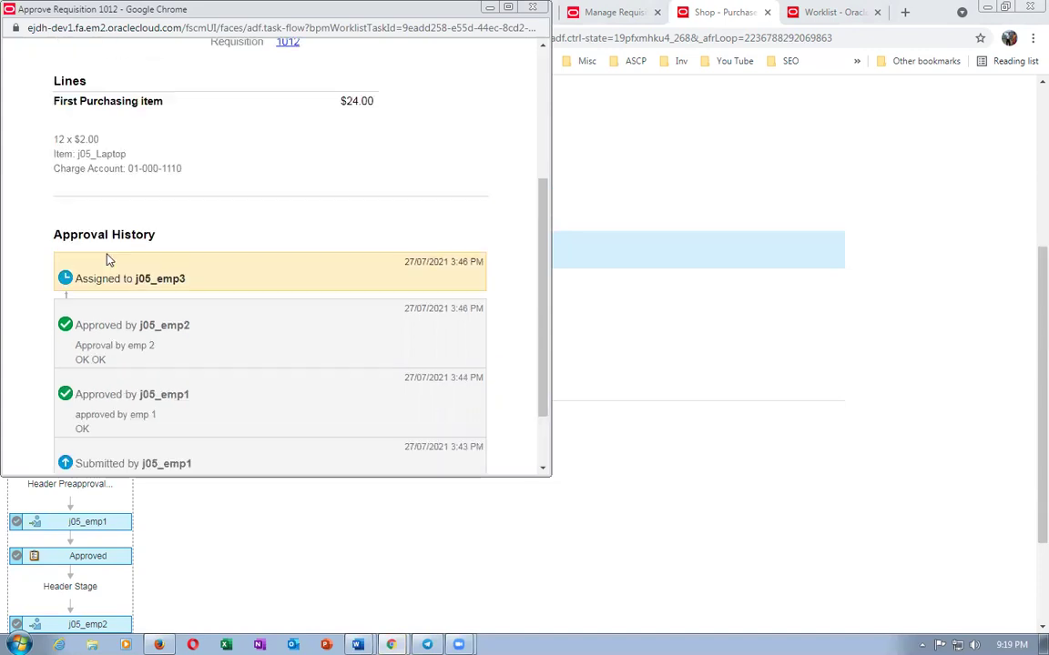
click(532, 8)
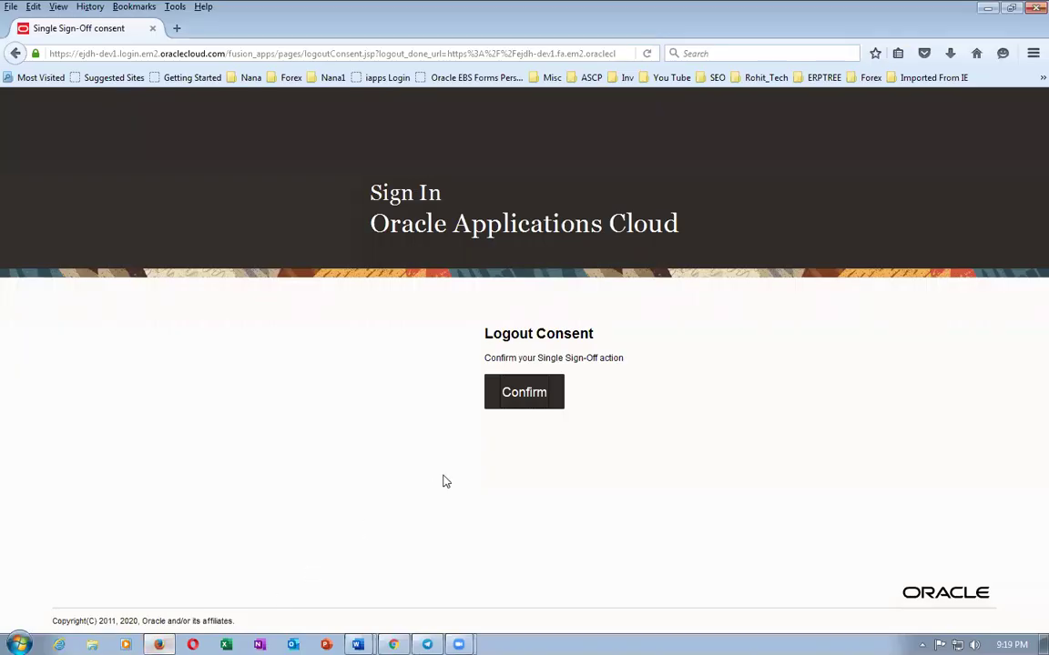
click(544, 393)
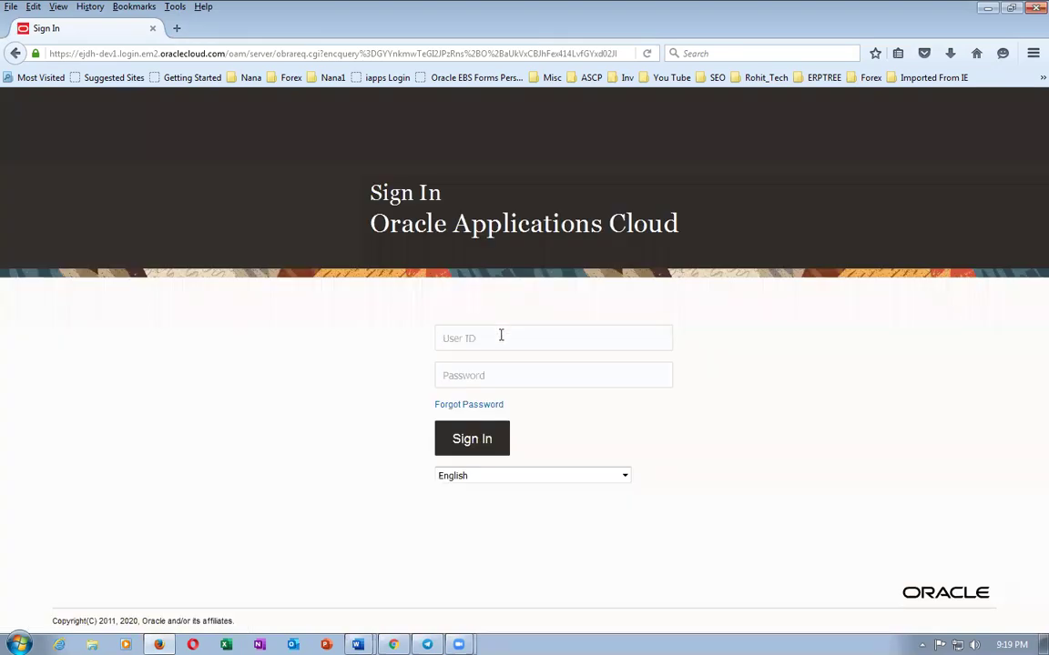
Sign in with the third approver's user ID and password and let Firefox remember the login.
click(500, 335)
text(j05_e)
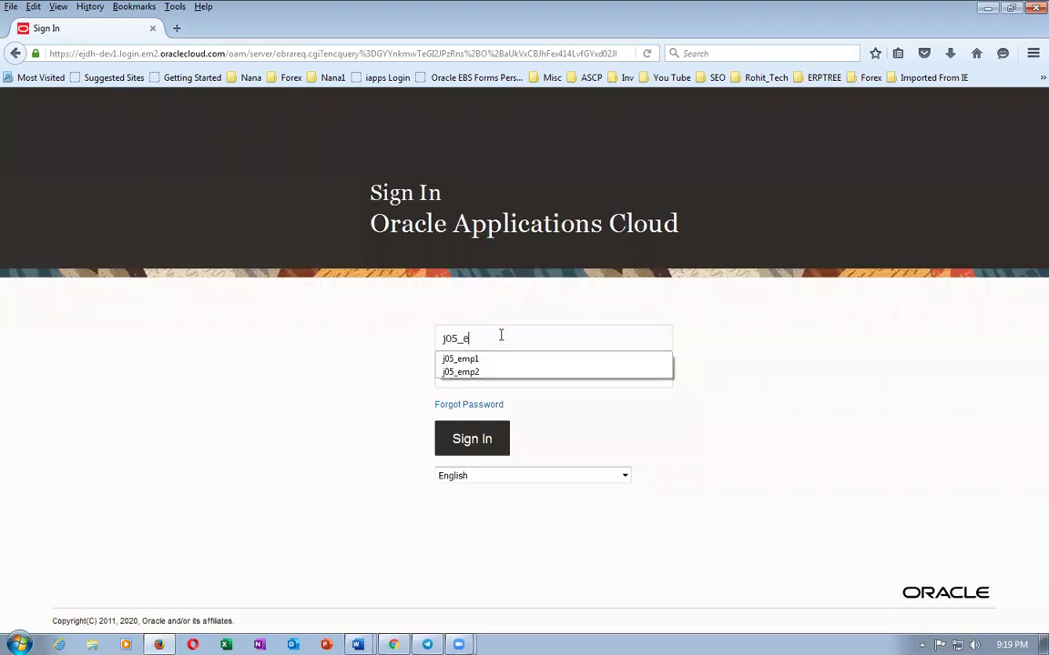
text(mp3)
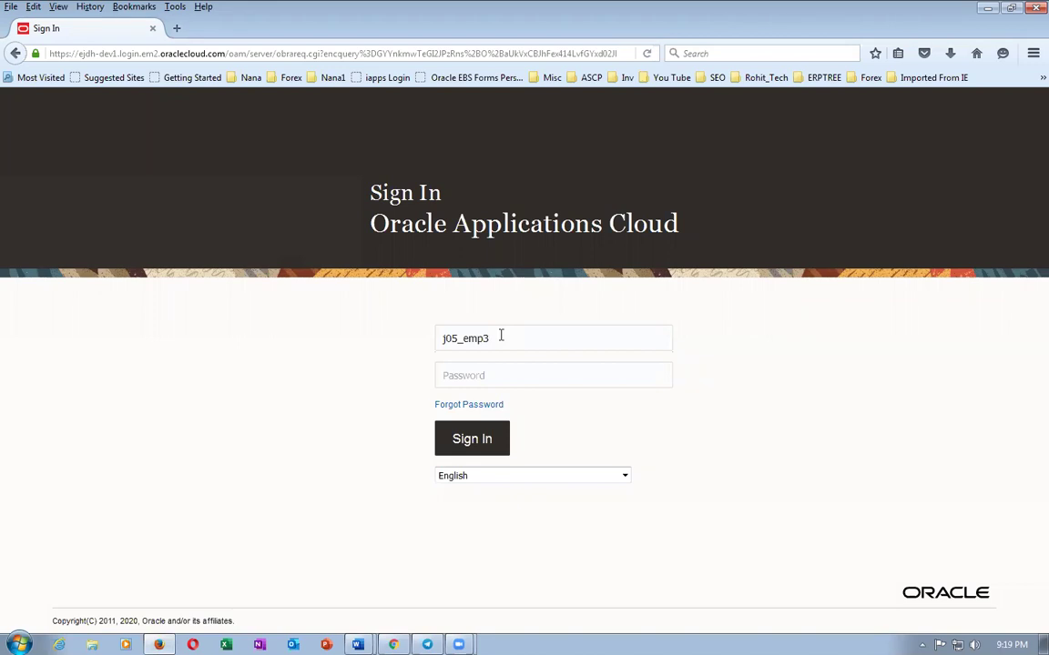
key(Tab)
text(•••••)
click(471, 437)
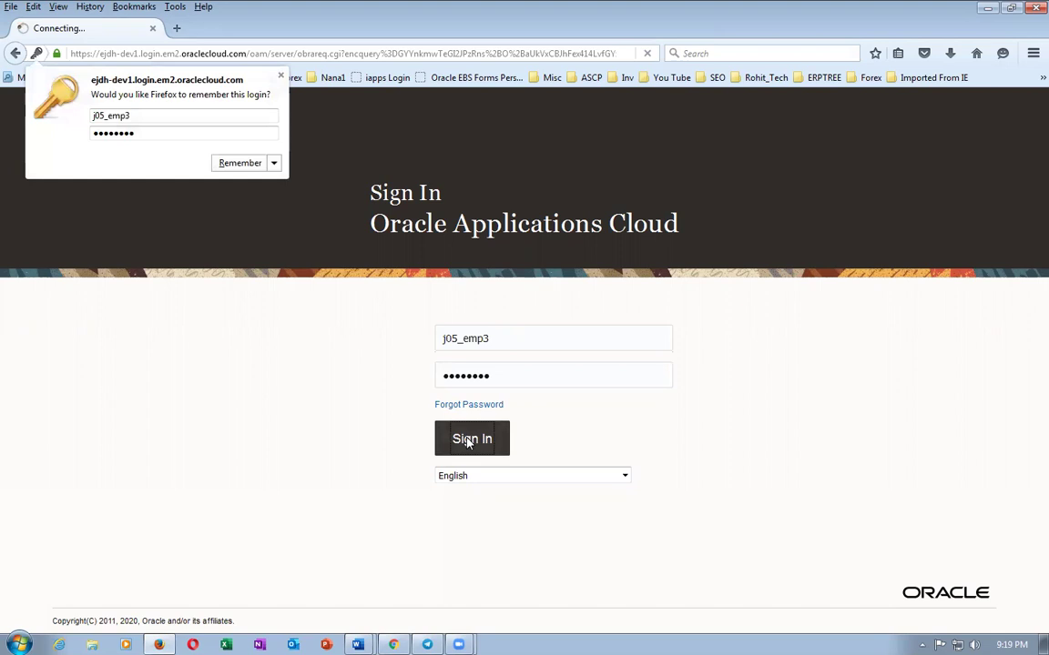
click(241, 164)
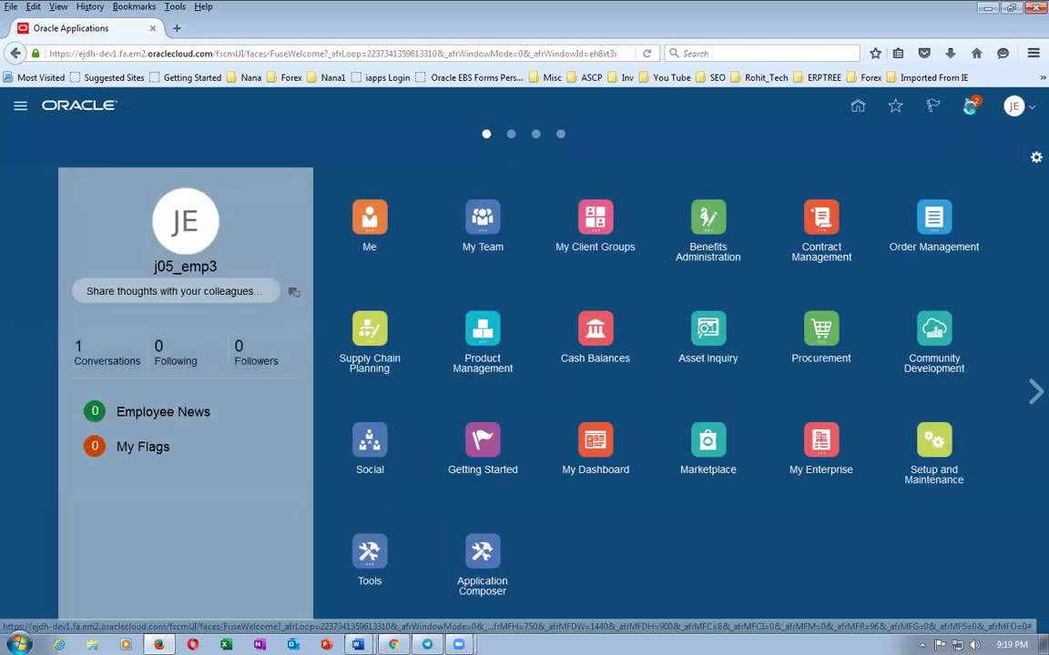
Check the notifications, then open the third approver's Worklist from the Navigator's Tools entries.
click(972, 107)
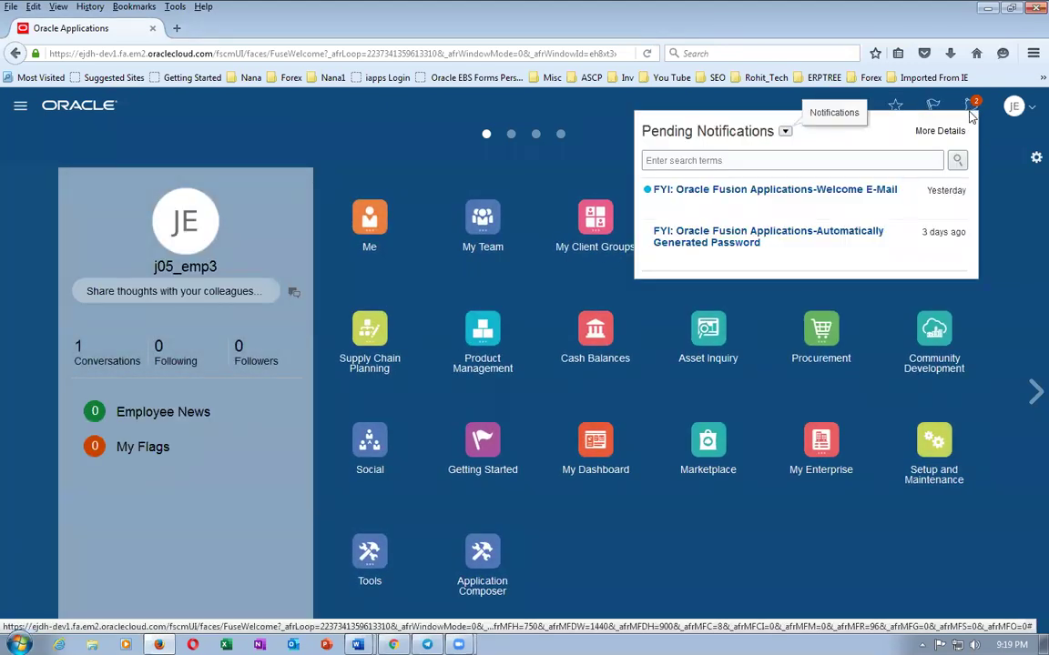
click(336, 129)
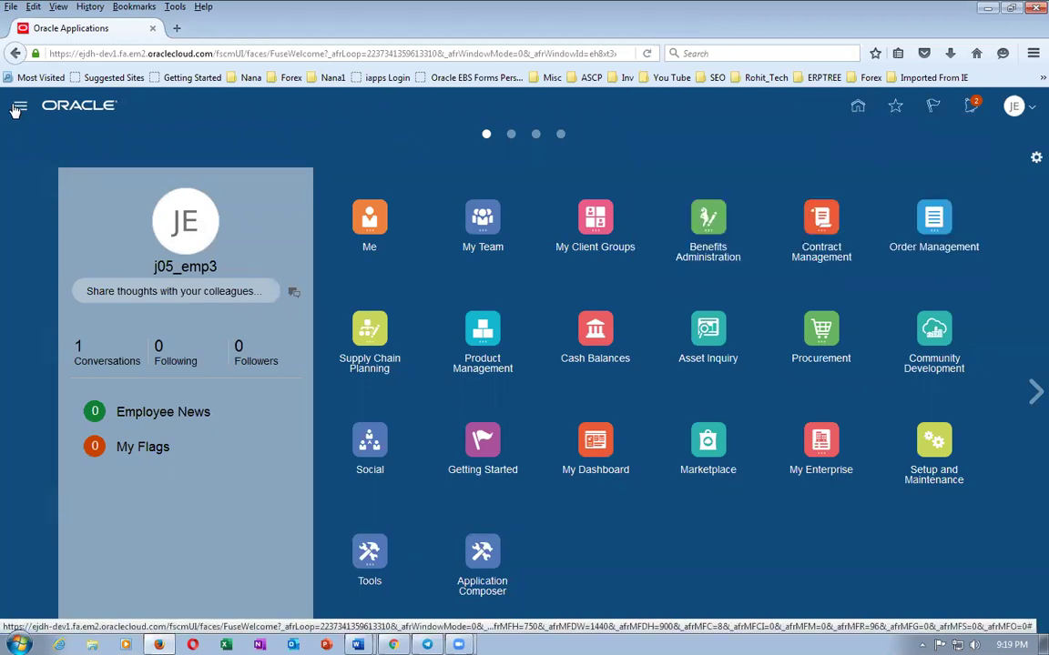
click(18, 108)
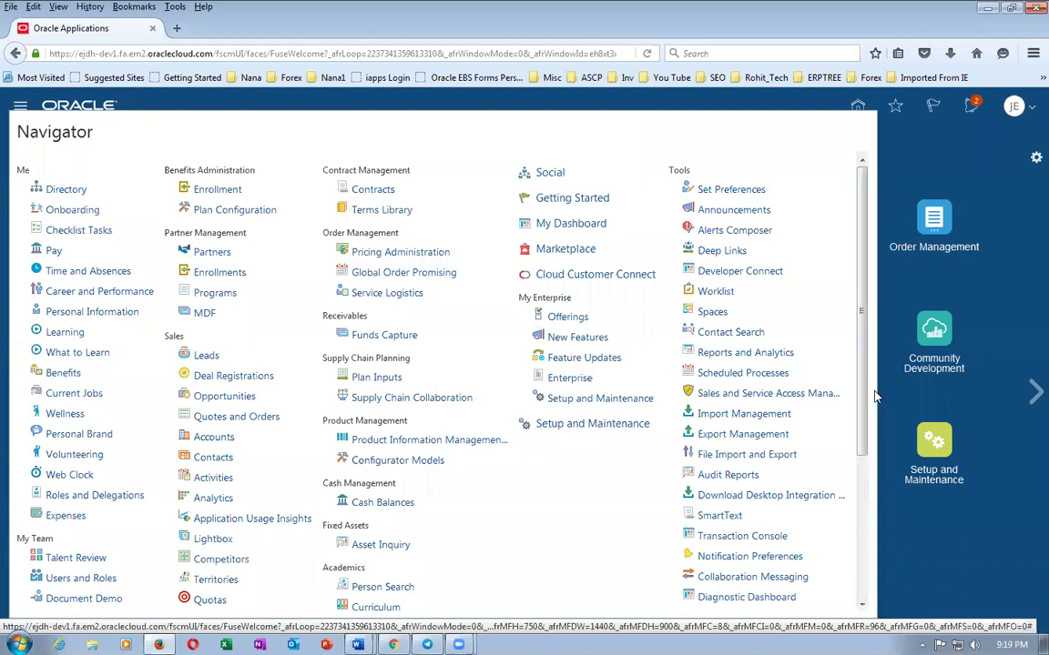
drag(861, 402, 879, 590)
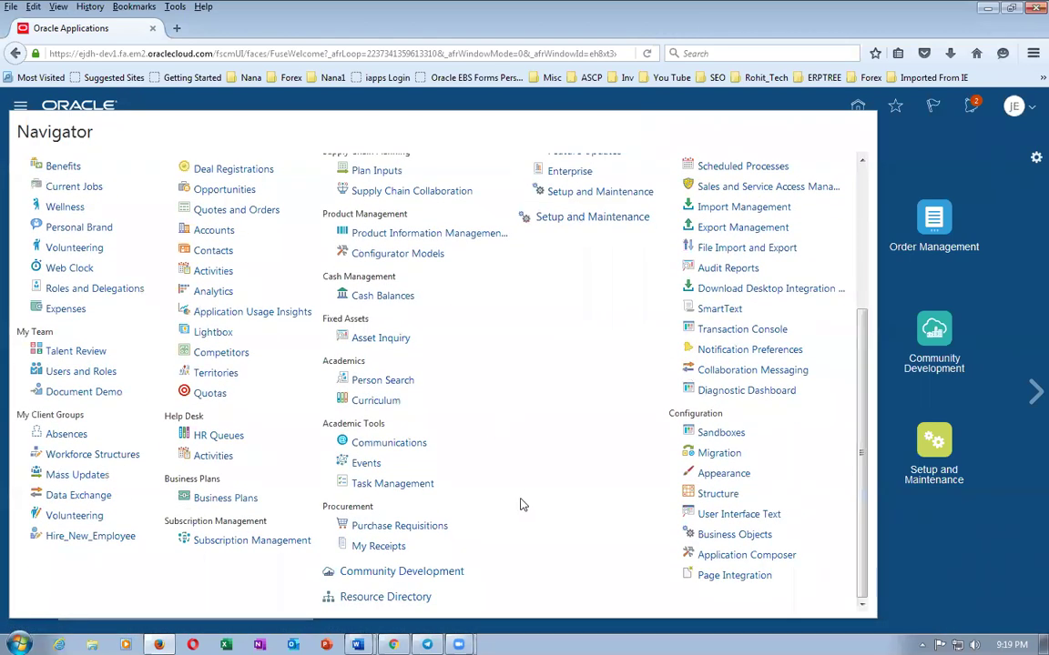
scroll(522, 505, up, 3)
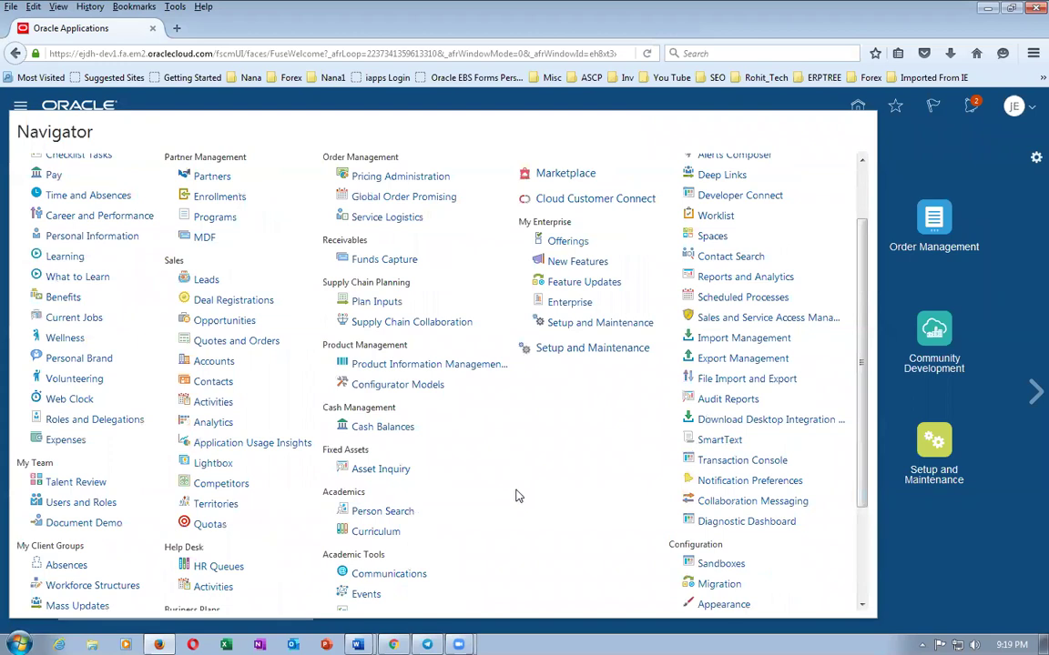
scroll(558, 394, up, 2)
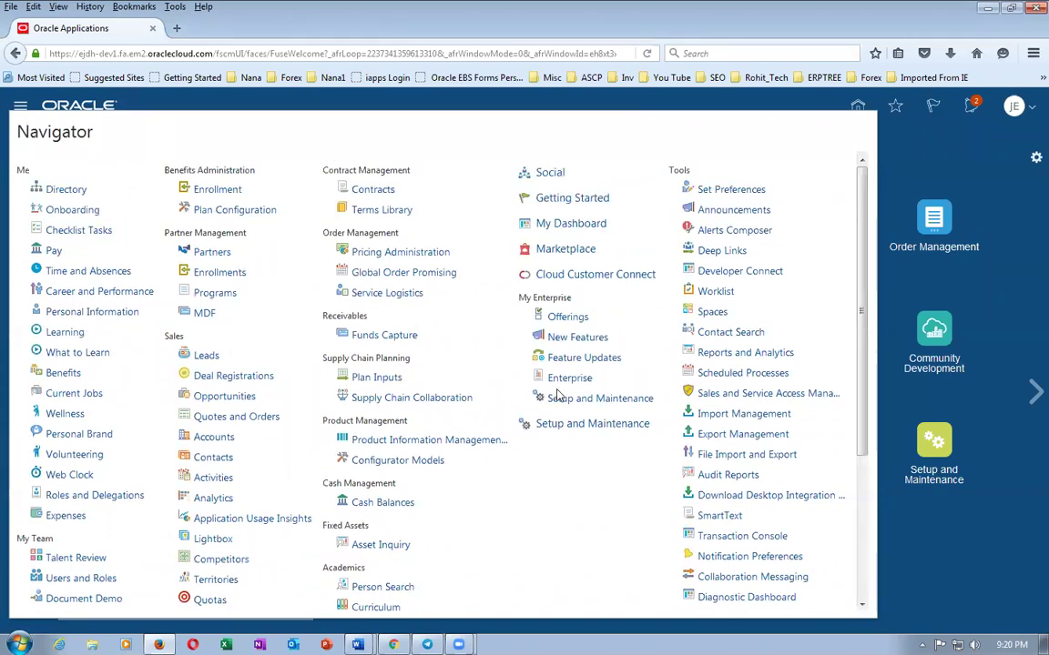
click(731, 298)
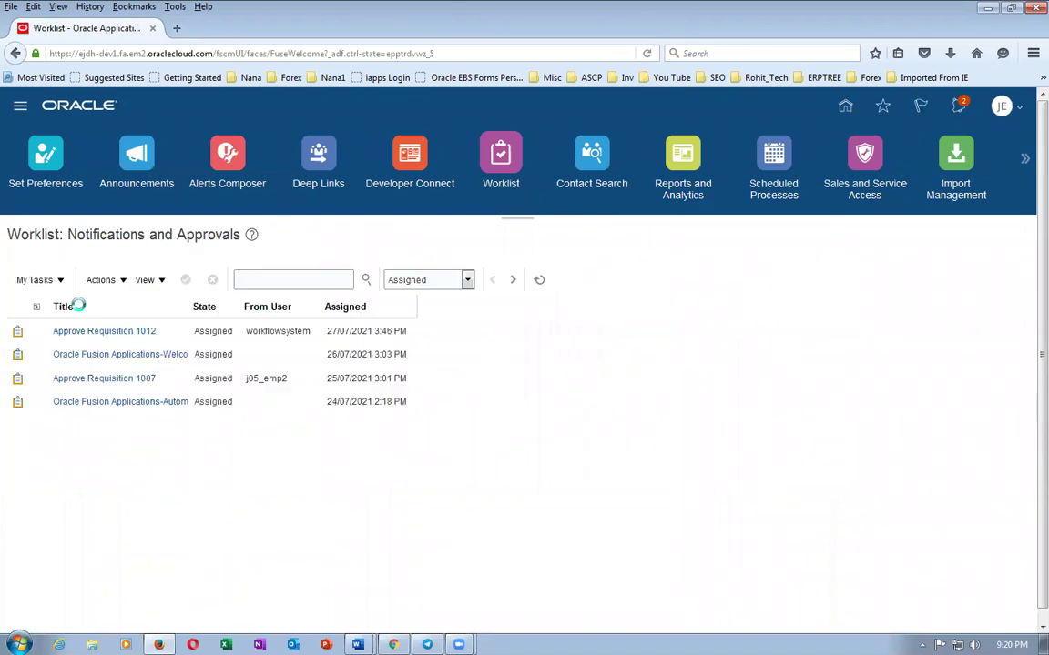
Add the comment 'Approved' to the Requisition 1012 approval task.
click(80, 333)
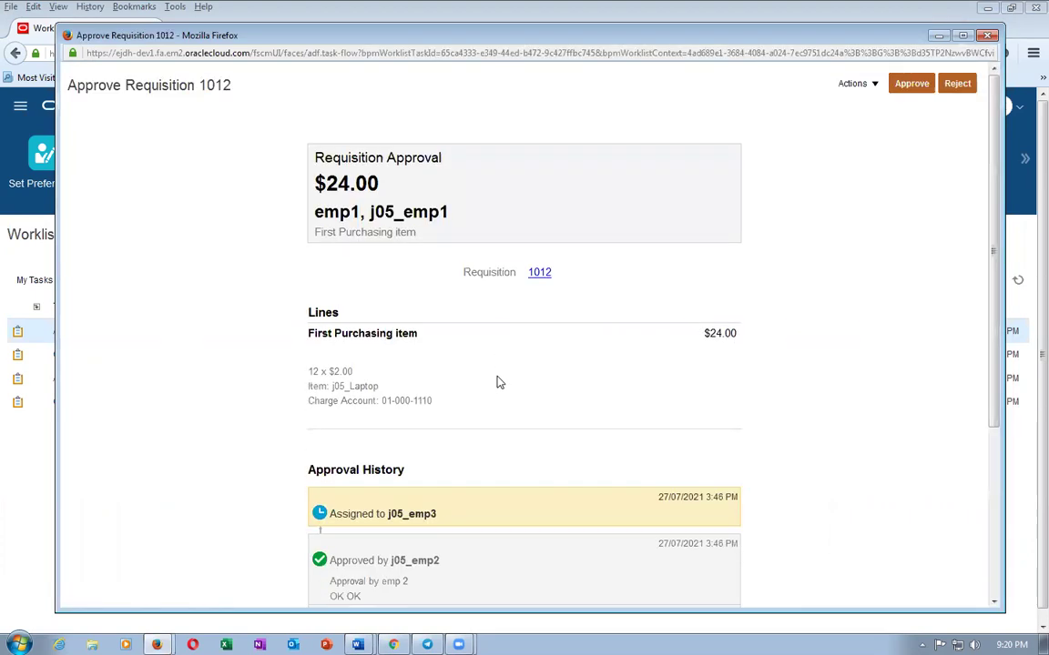
scroll(494, 381, down, 1)
scroll(490, 490, up, 1)
click(854, 88)
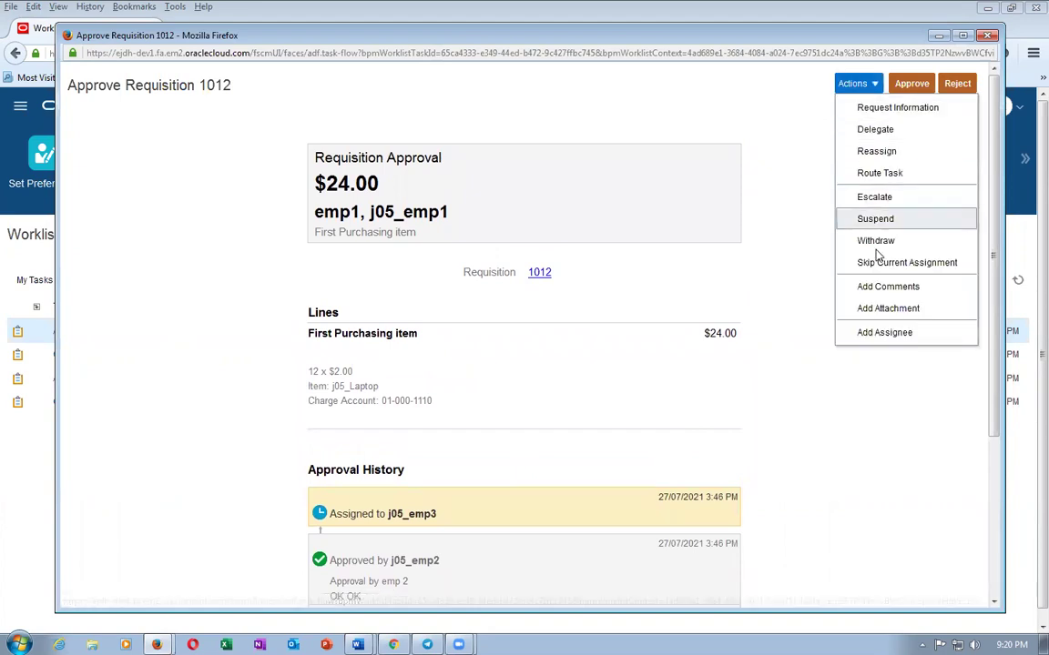
click(876, 287)
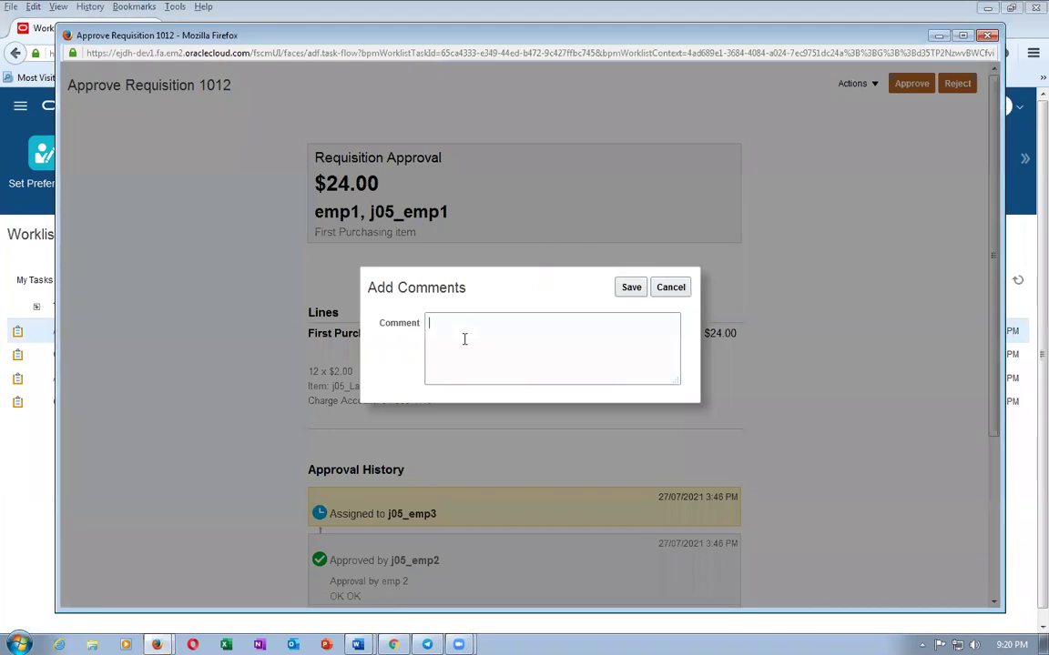
text(Approved by emp 3)
click(630, 288)
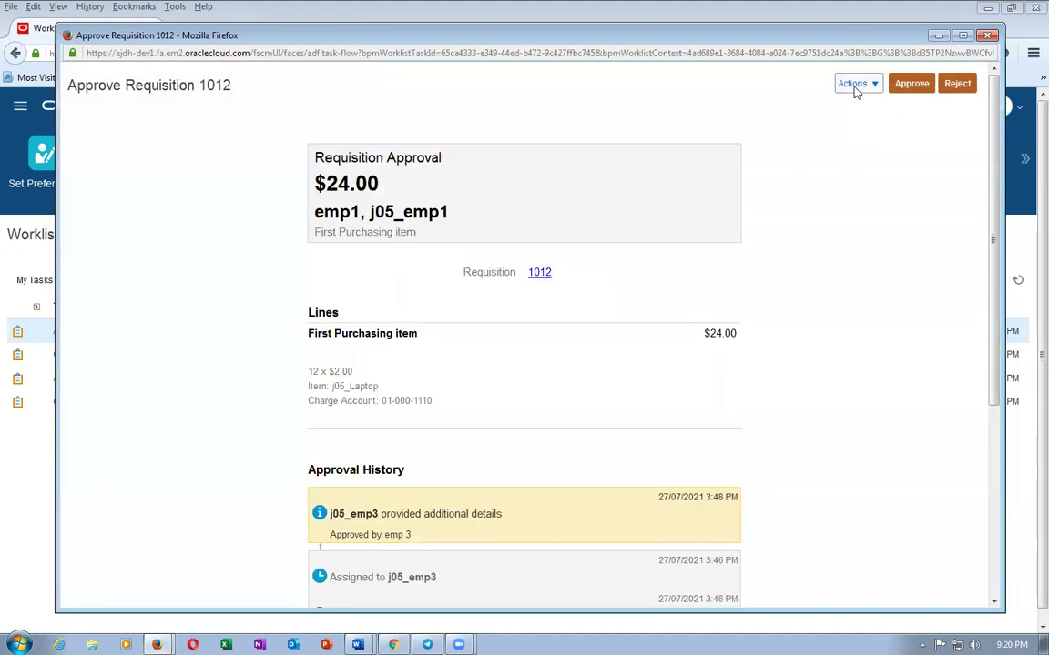
Approve Requisition 1012 with the comment 'OK OK Ok' and return to its approval details.
click(855, 85)
click(656, 124)
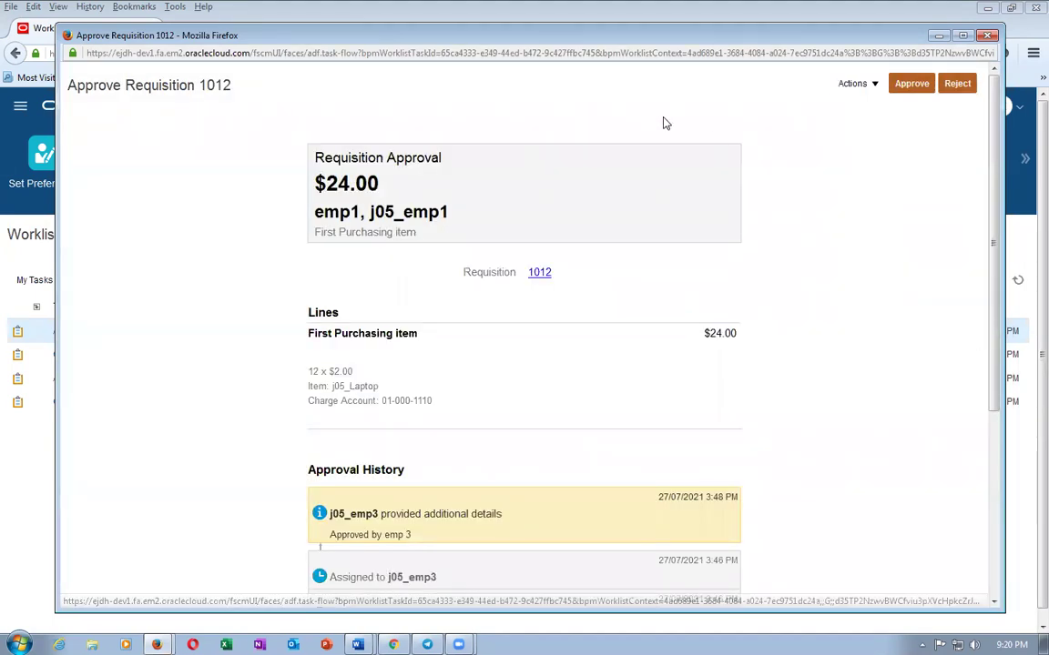
click(912, 87)
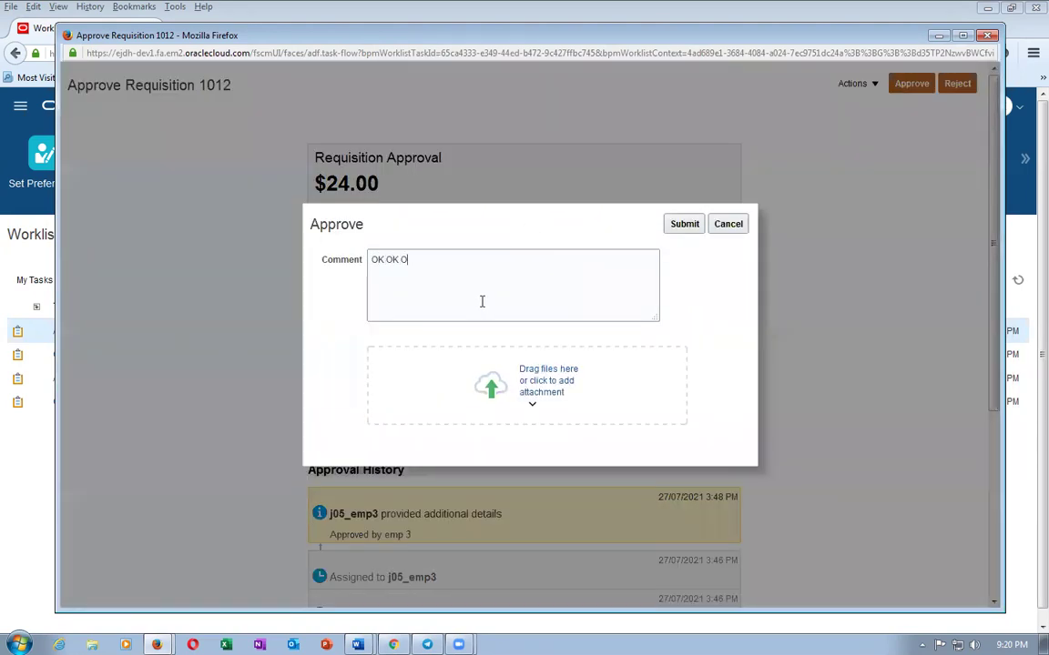
click(685, 224)
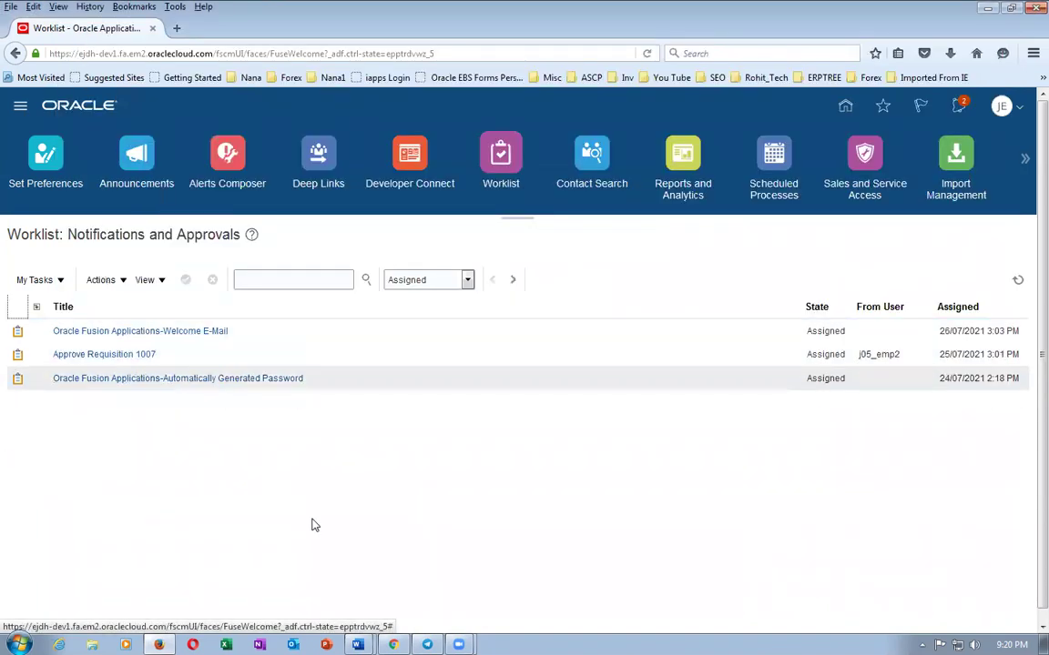
click(393, 644)
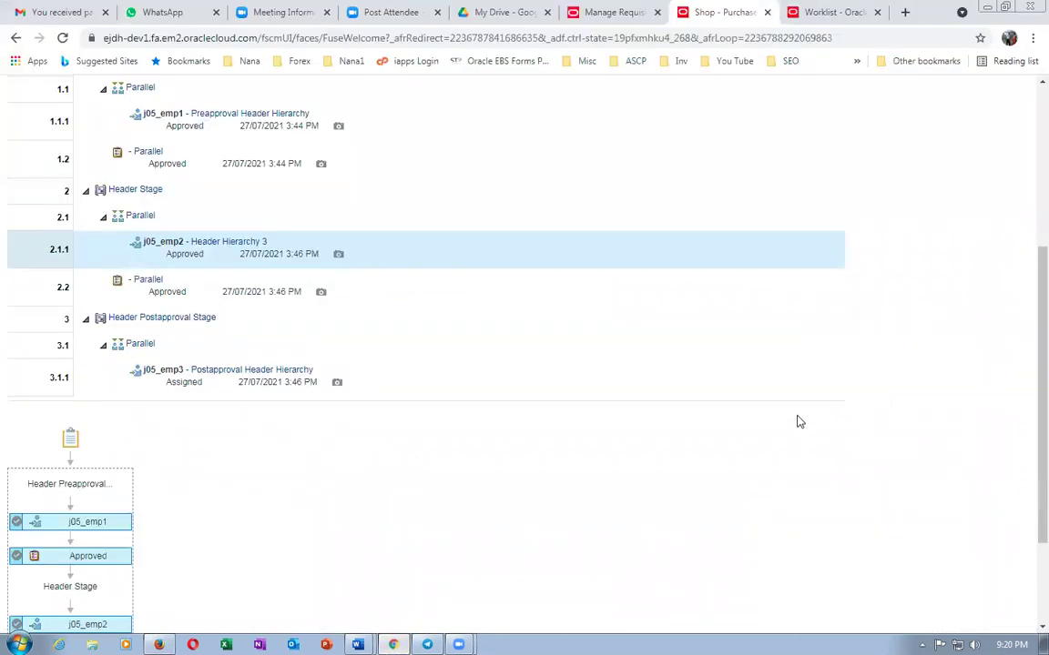
Close the approval details, confirm 1012 shows Approved in Recent Requisitions, and open its details.
scroll(795, 421, up, 4)
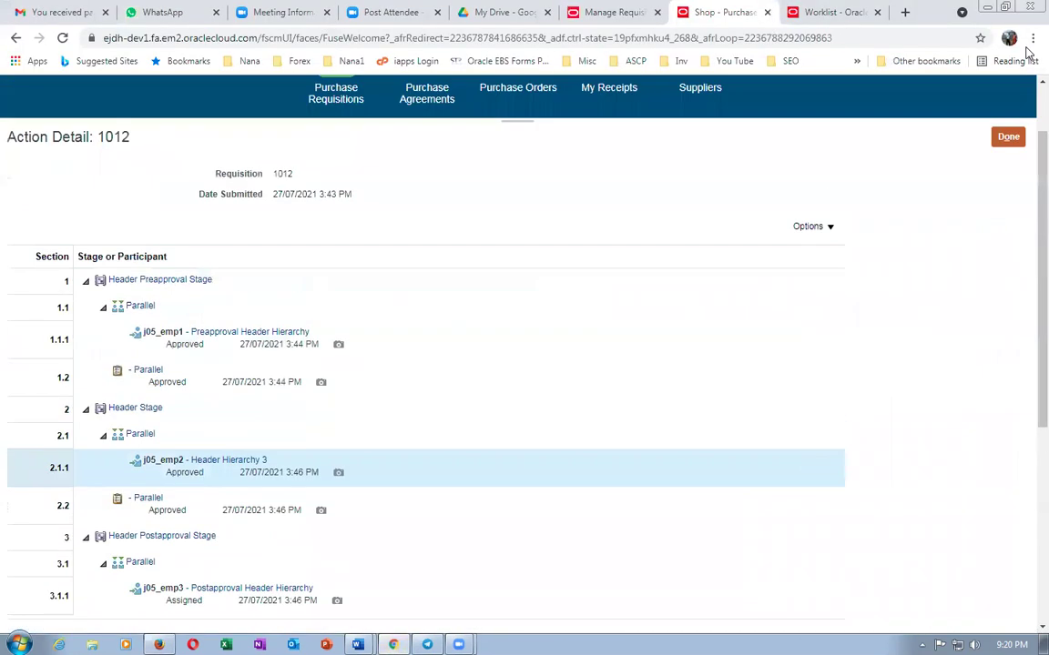
click(1008, 136)
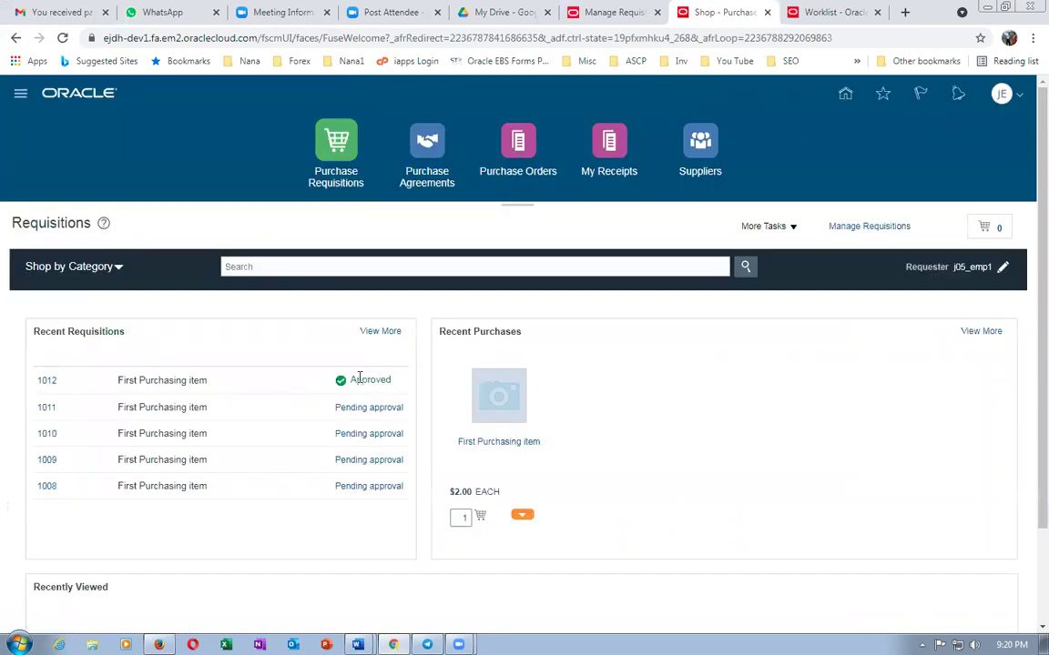
drag(362, 380, 378, 381)
click(355, 379)
drag(350, 380, 397, 386)
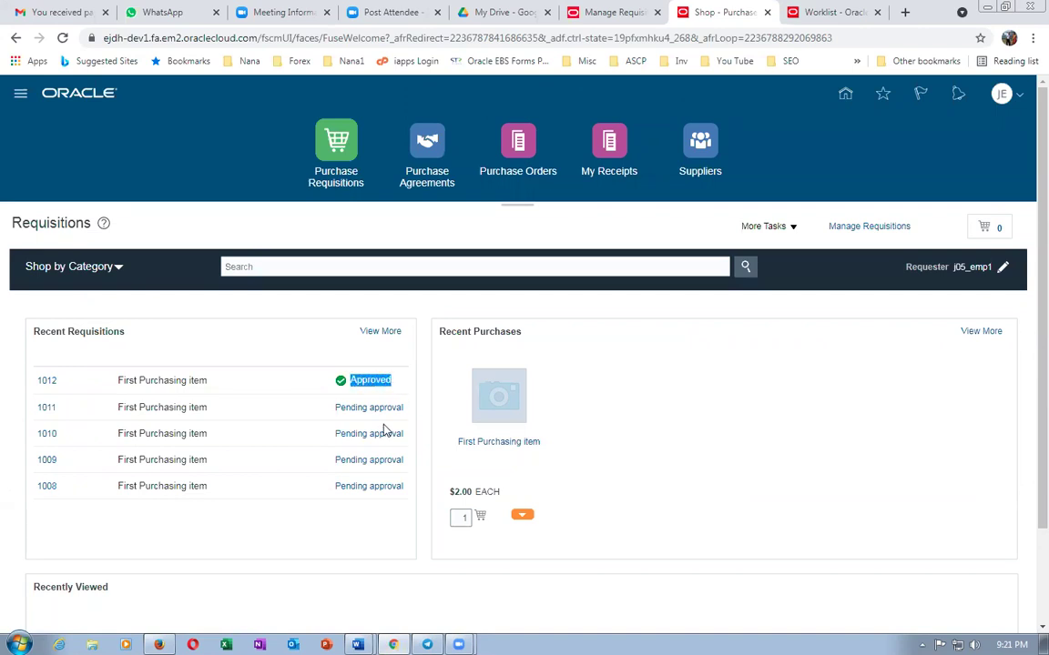
click(46, 381)
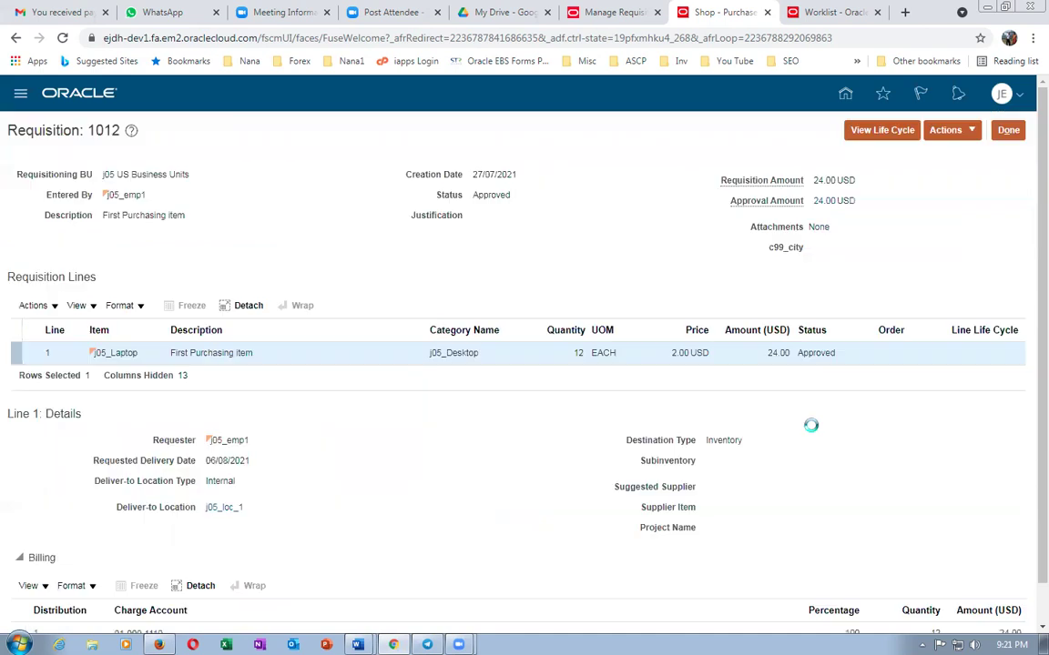
Show Requisition 1012's Document History from its Actions menu.
click(946, 132)
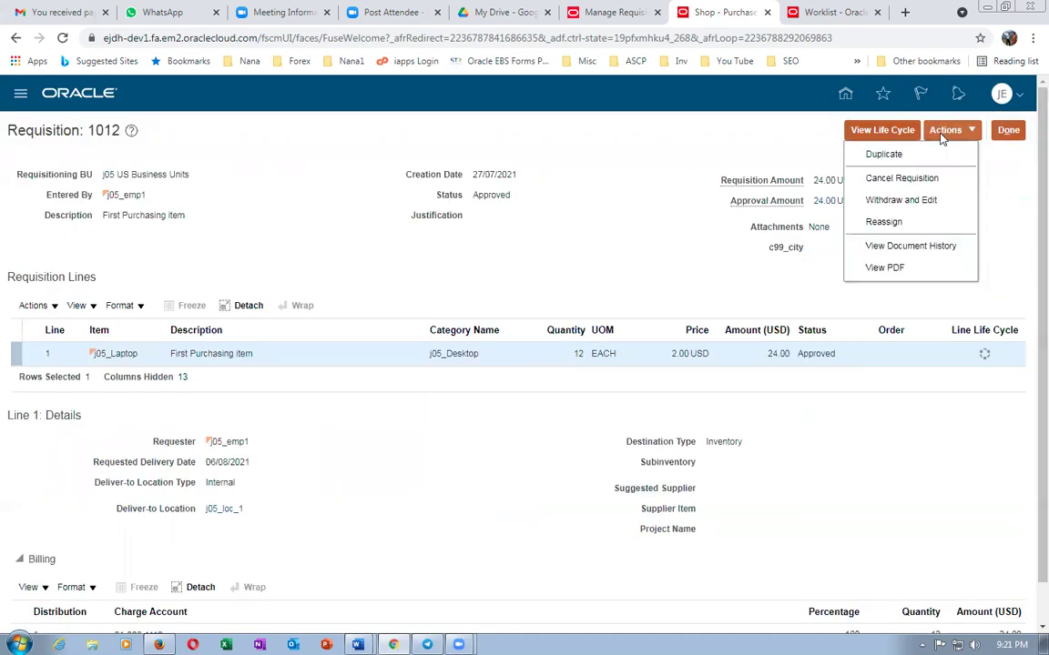
click(942, 253)
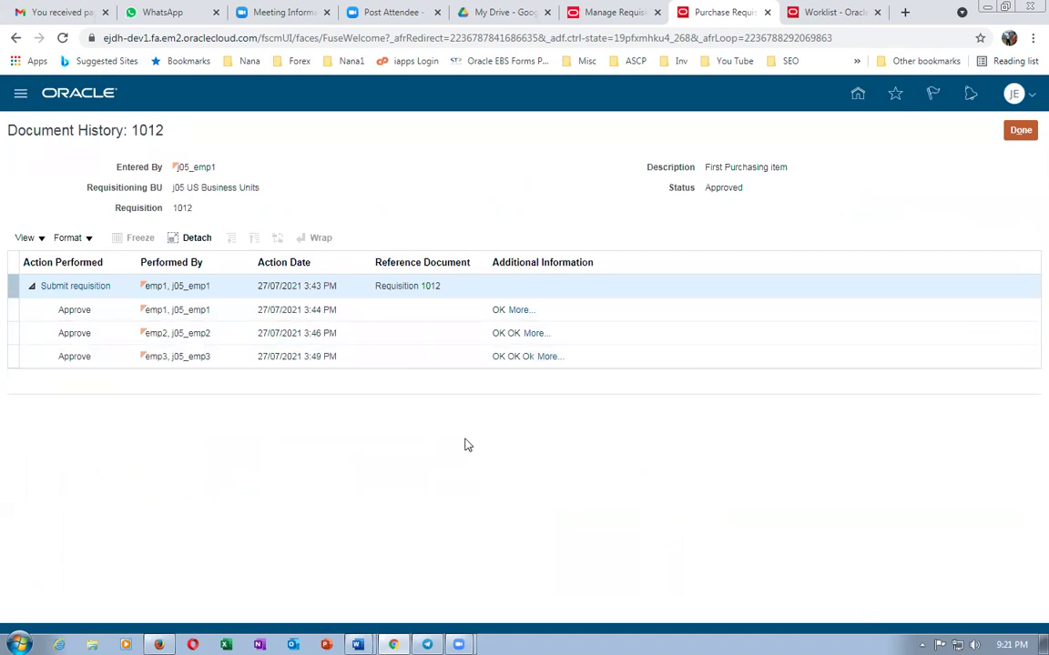
click(57, 288)
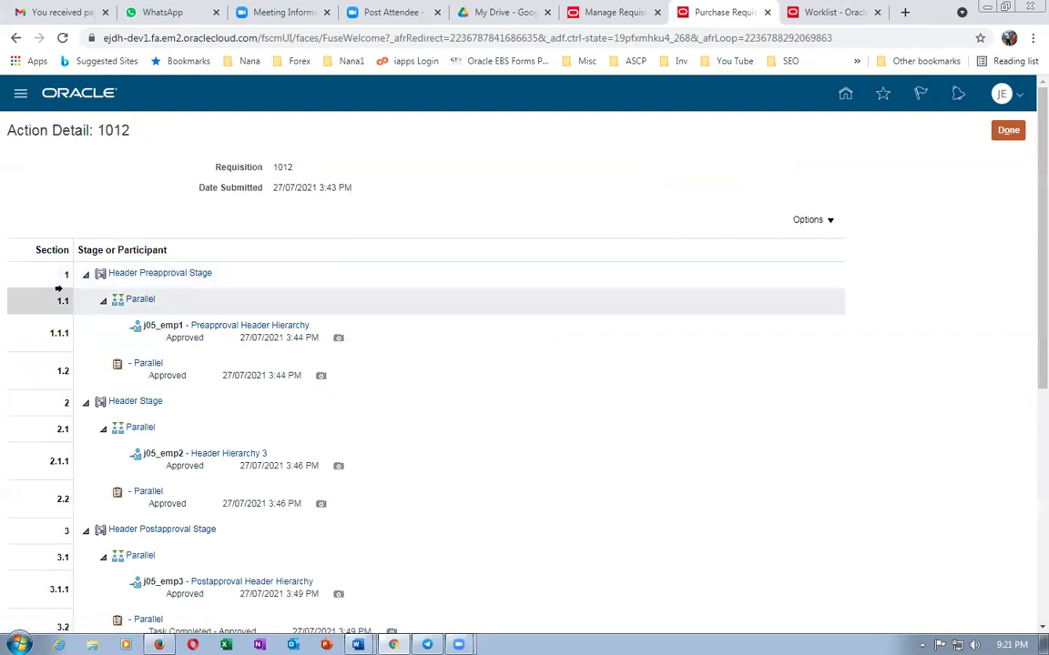
scroll(60, 296, down, 2)
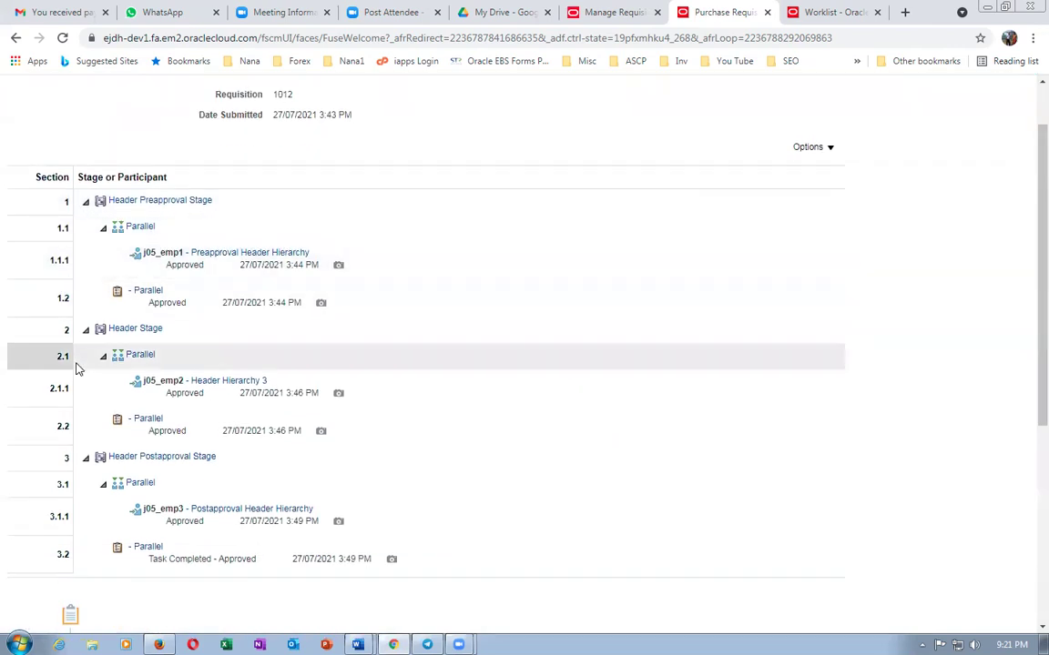
scroll(78, 389, down, 2)
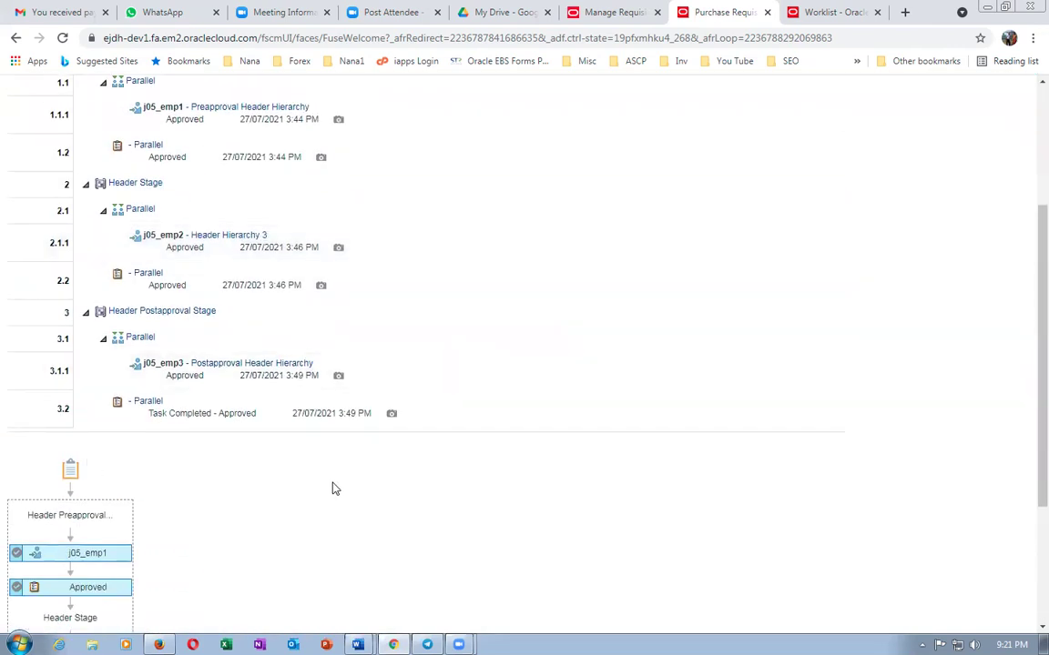
scroll(333, 488, down, 3)
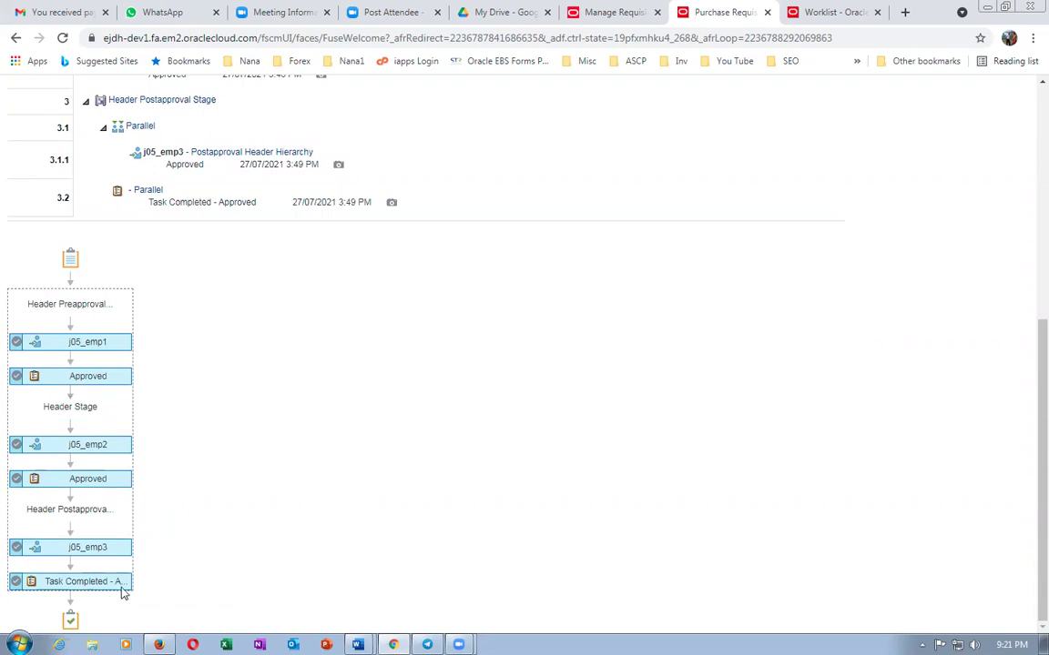
scroll(267, 394, up, 5)
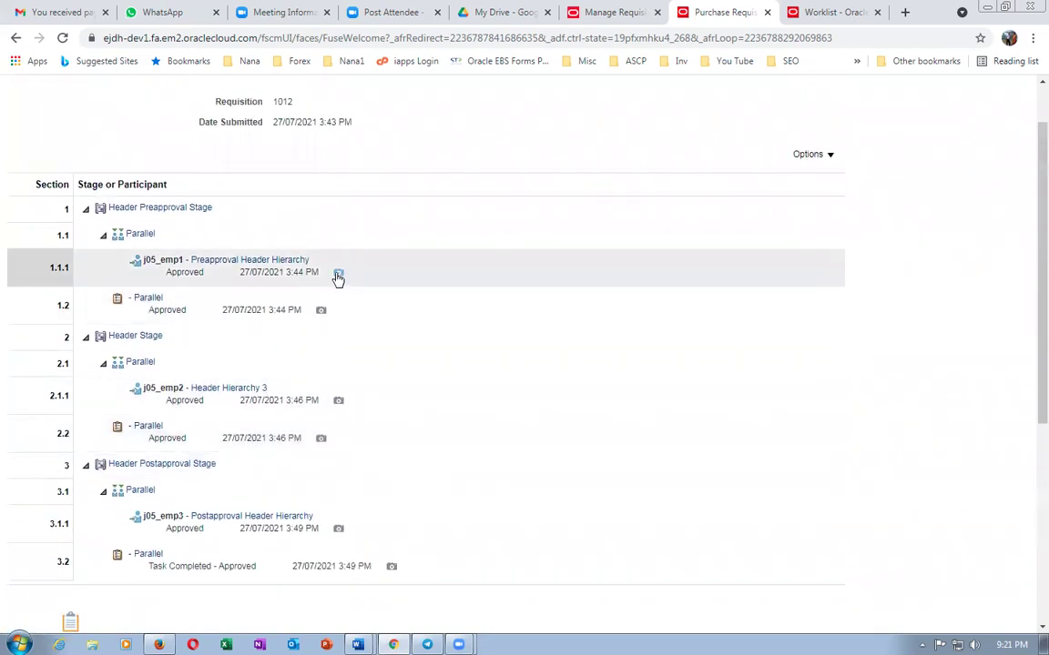
click(337, 275)
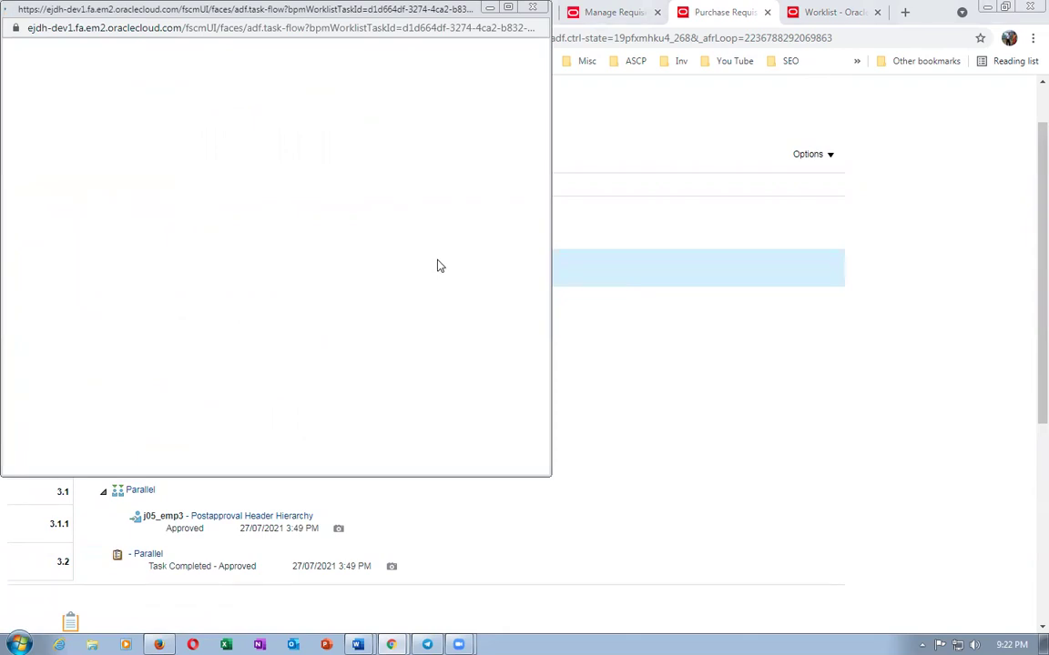
scroll(438, 264, down, 3)
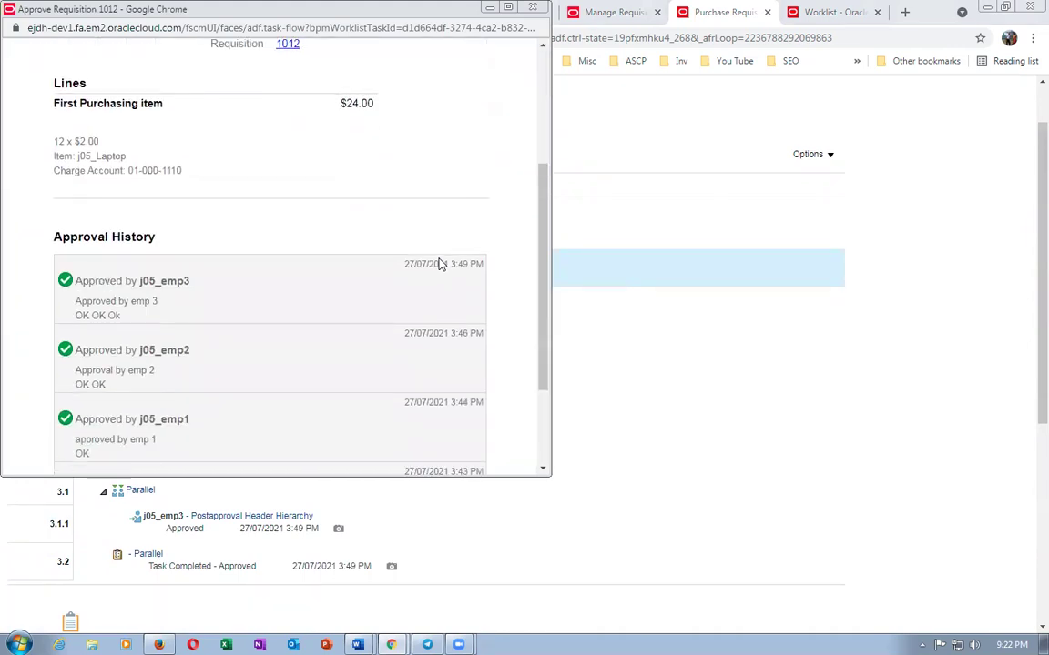
scroll(438, 264, down, 2)
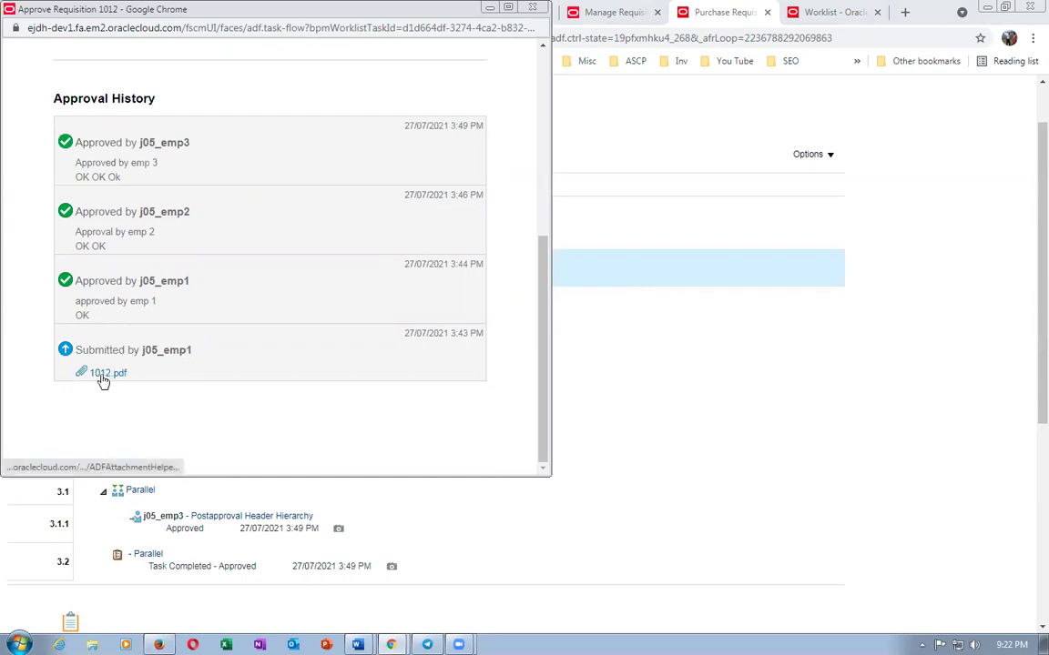
click(533, 7)
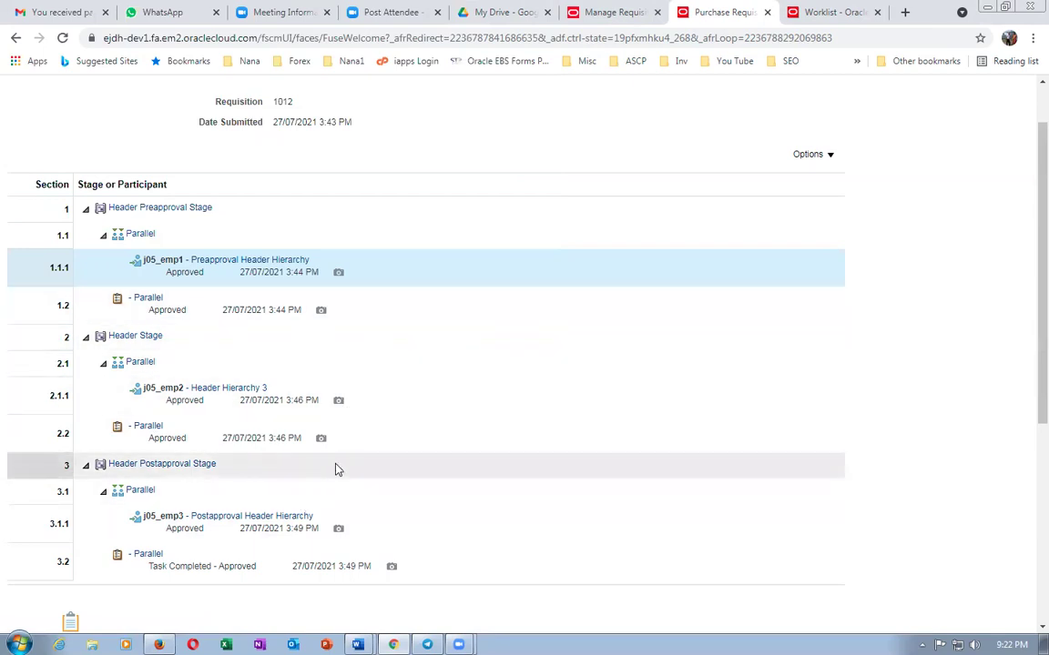
scroll(763, 353, up, 2)
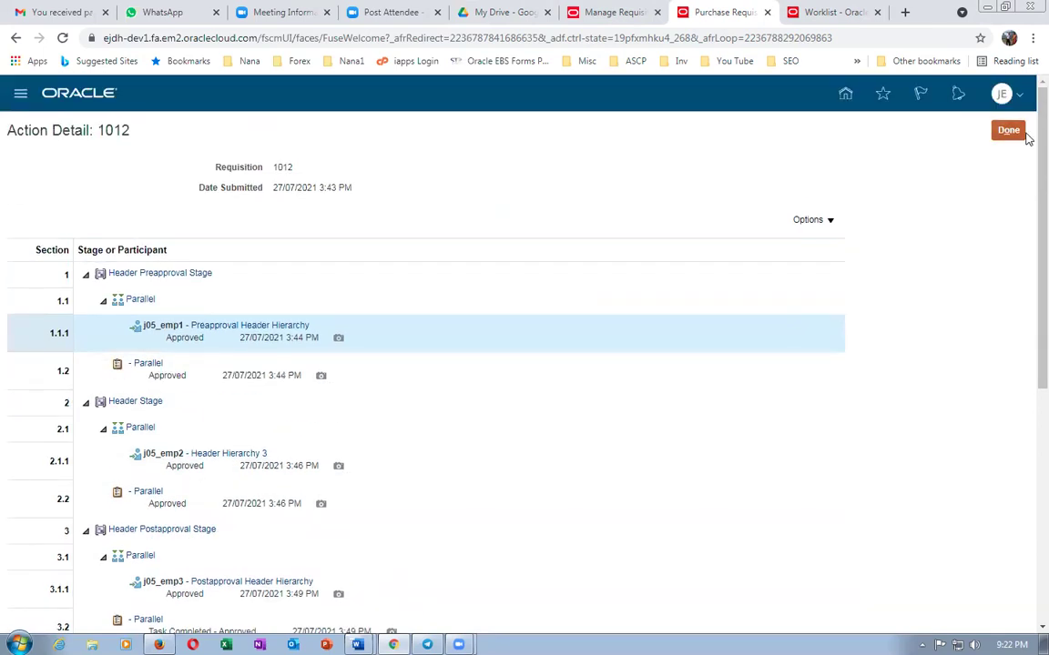
Close the approval actions view and briefly check the Firefox worklist before returning.
click(1011, 132)
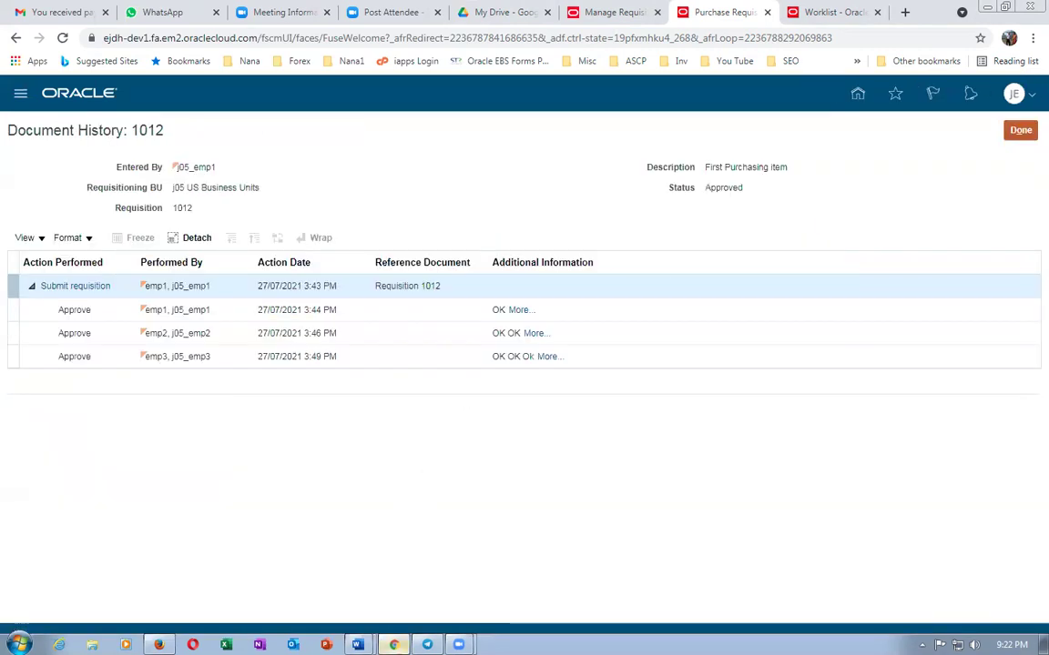
click(393, 644)
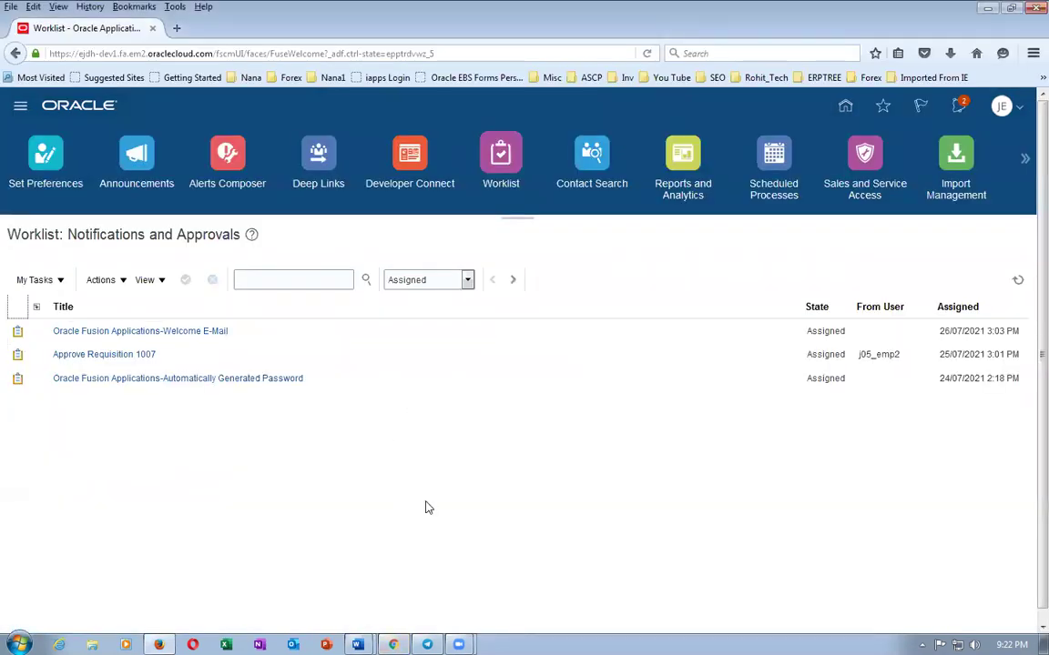
key(alt+Tab)
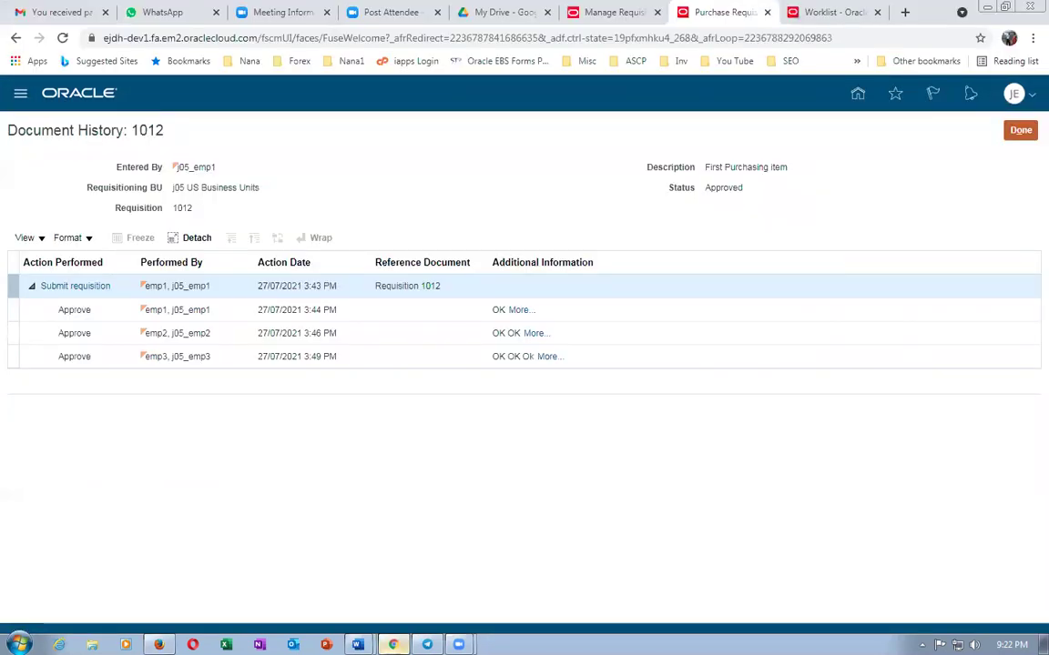
Review the Header Hierarchy 3 and Postapproval Header Hierarchy participants, then return to the document history.
click(614, 12)
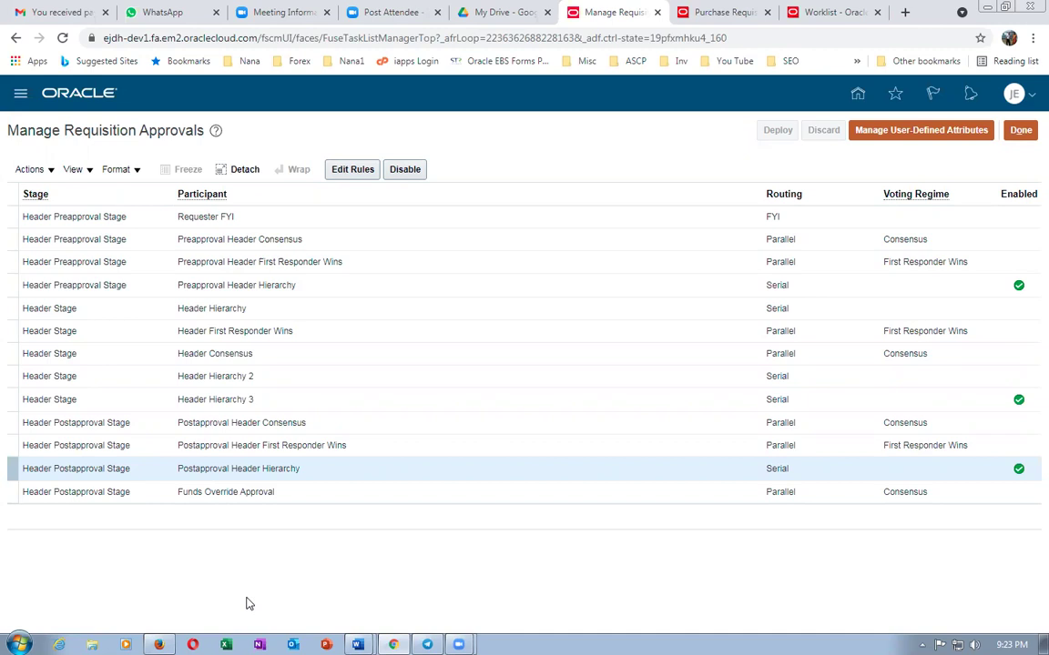
click(417, 400)
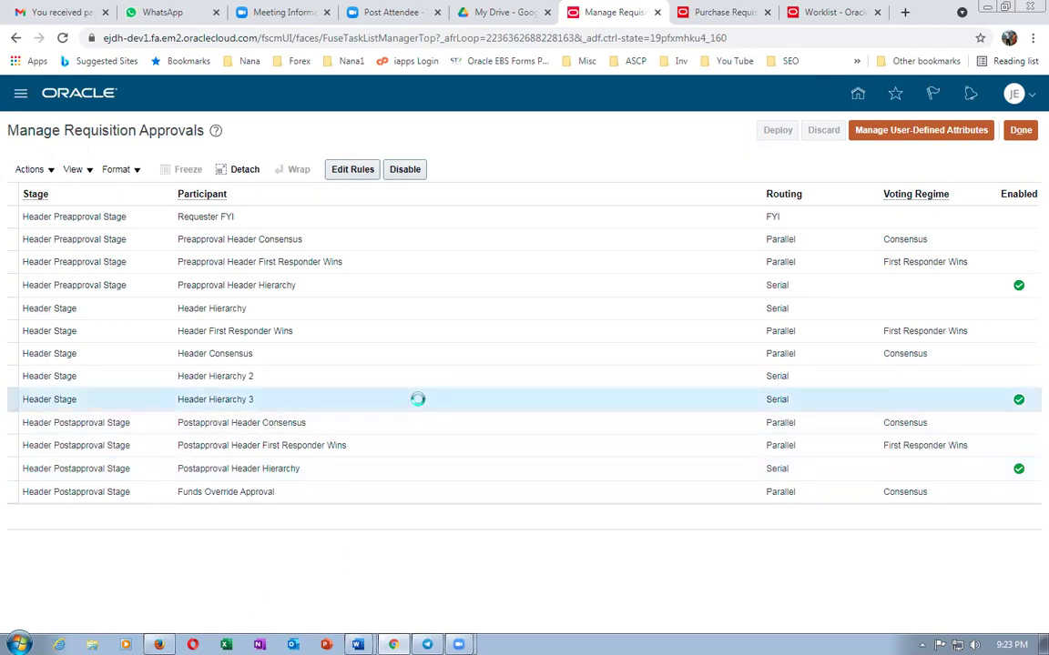
click(414, 468)
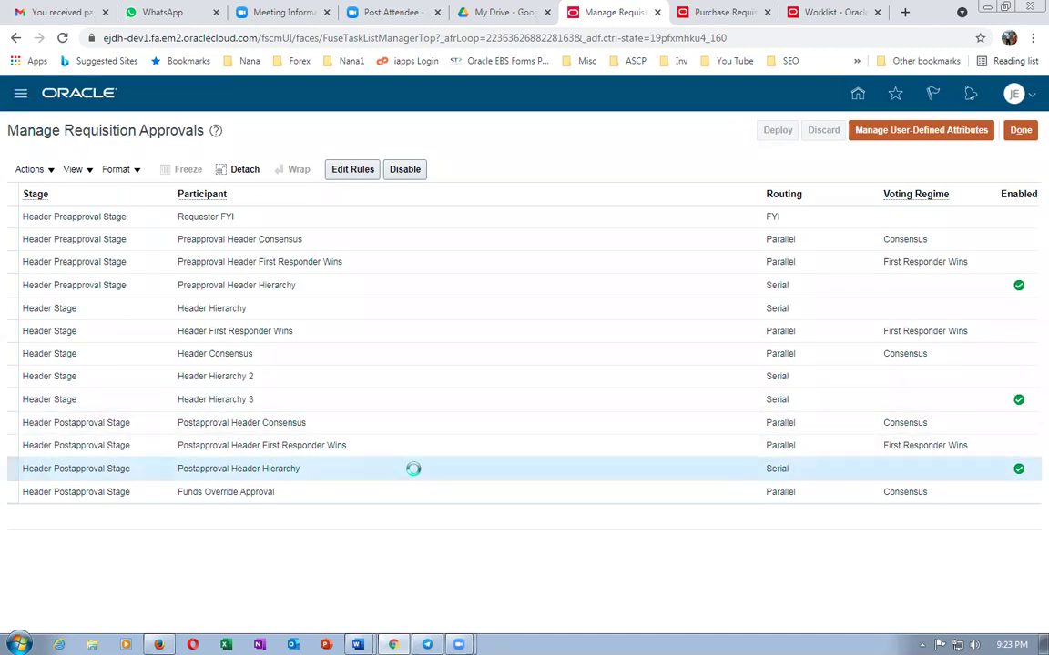
click(421, 401)
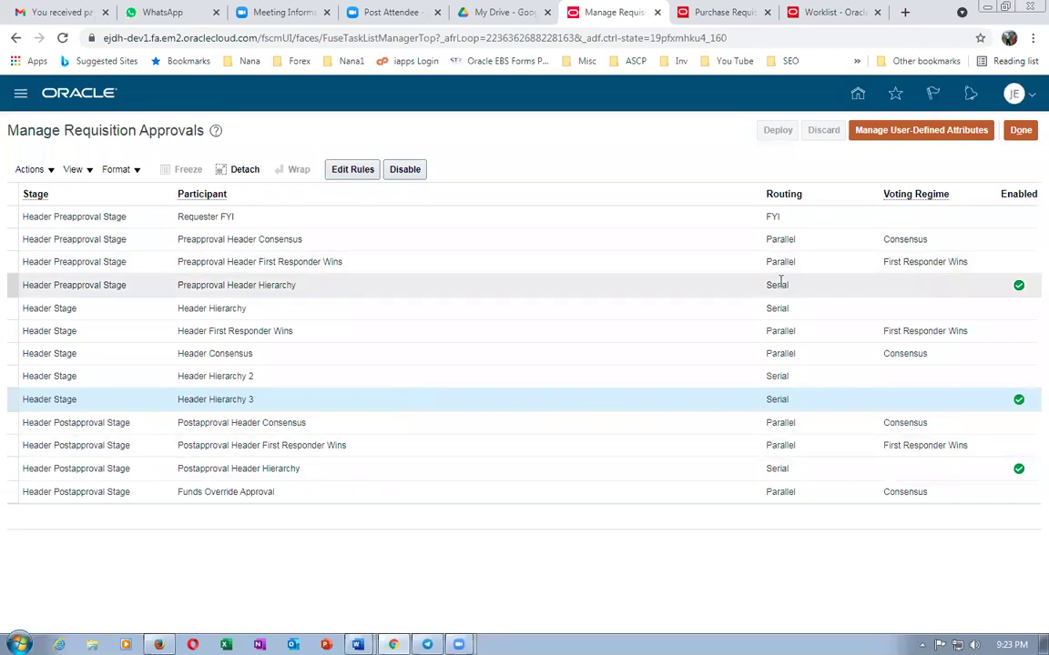
click(704, 16)
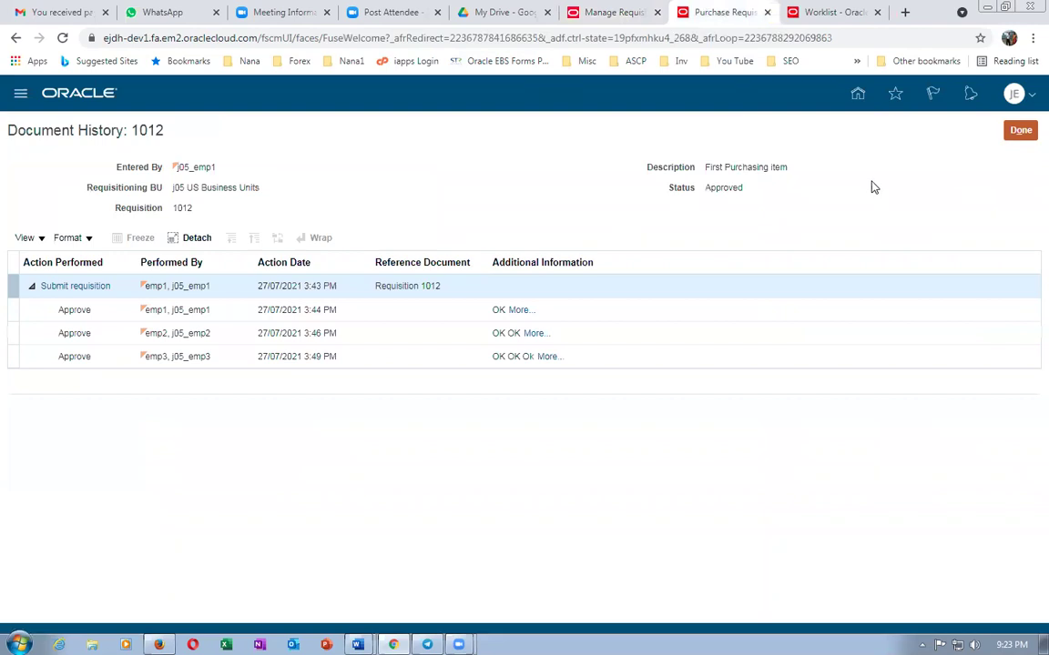
In Setup and Maintenance, search tasks for man%task%conf% to list Manage Task Configurations tasks.
click(1012, 96)
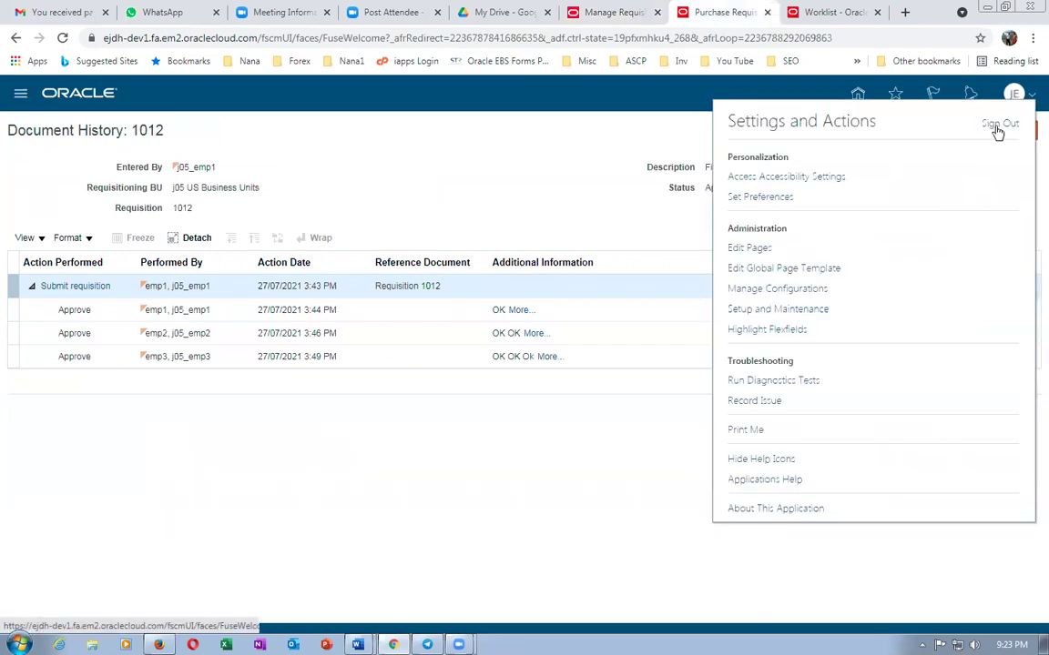
click(773, 309)
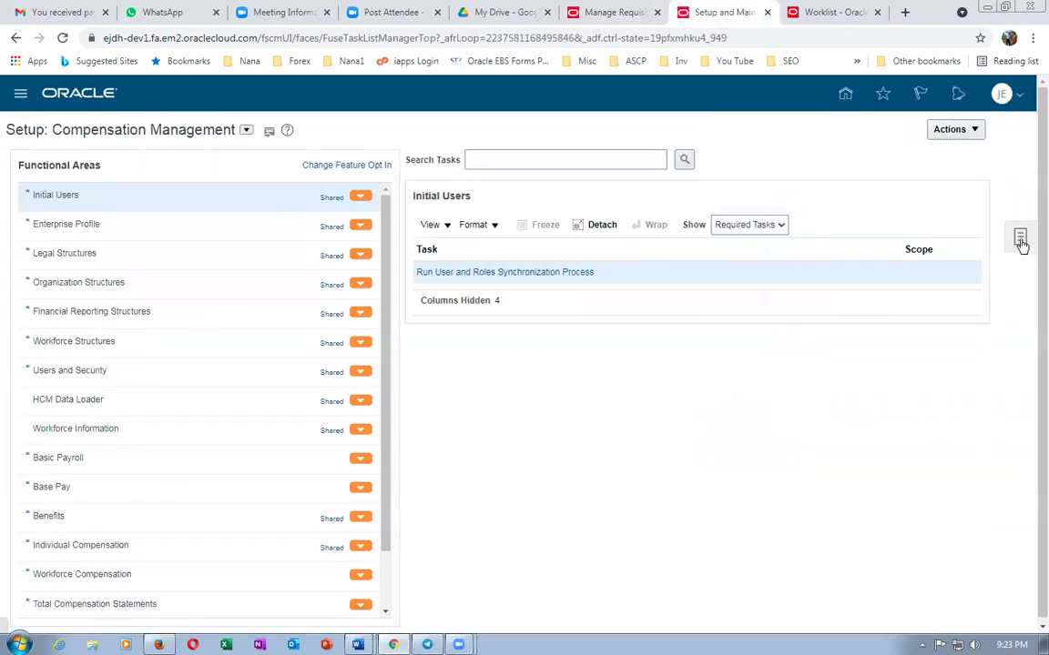
click(1021, 239)
click(909, 264)
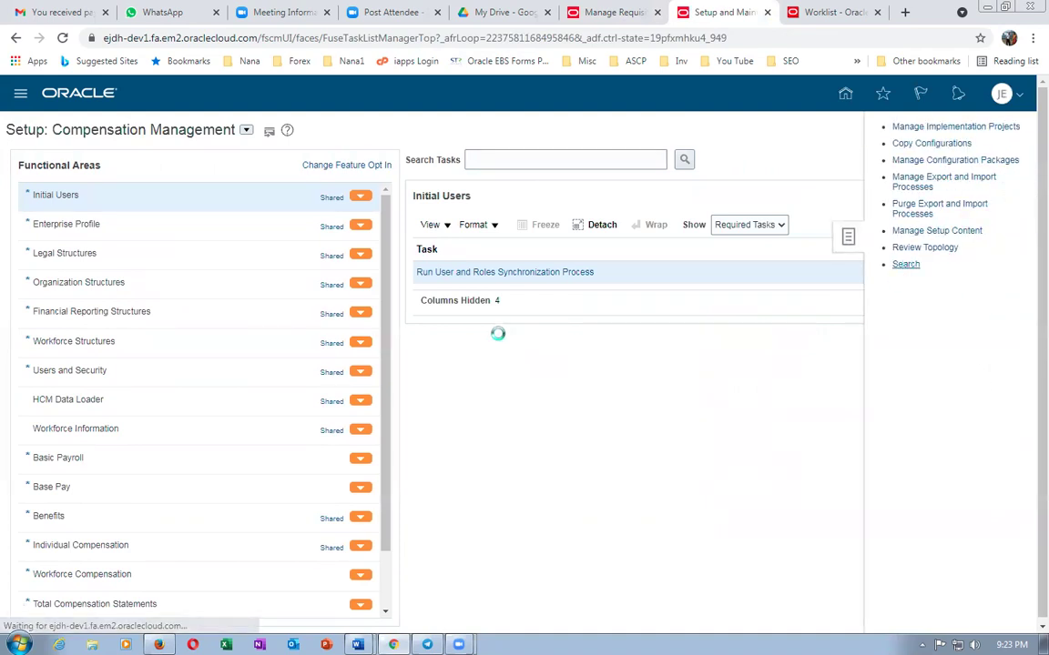
click(231, 164)
text(ma)
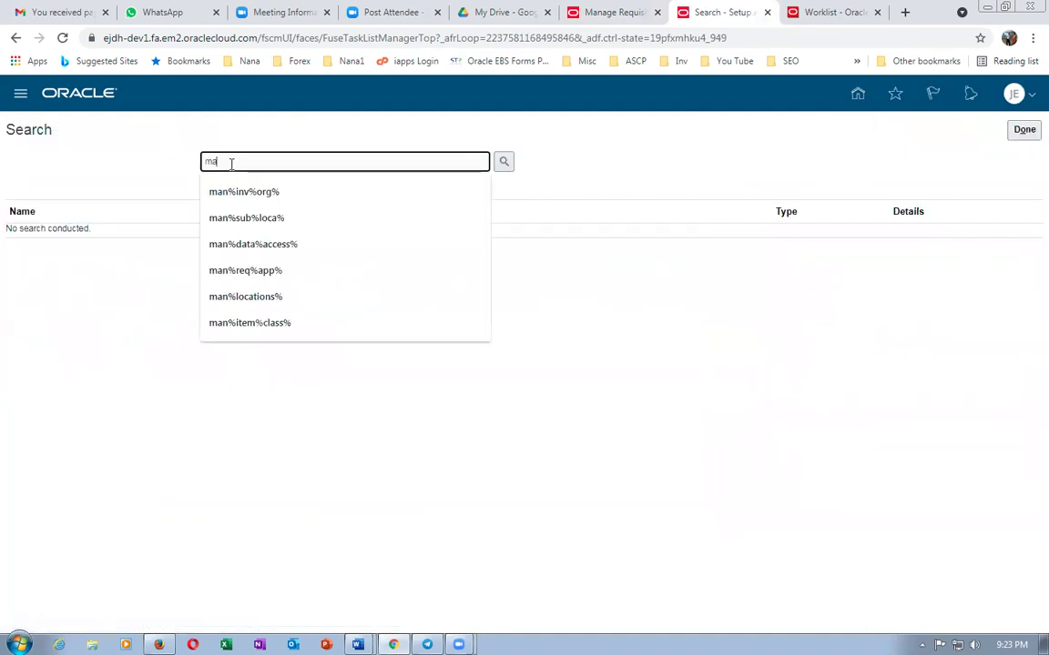
text(n%tas)
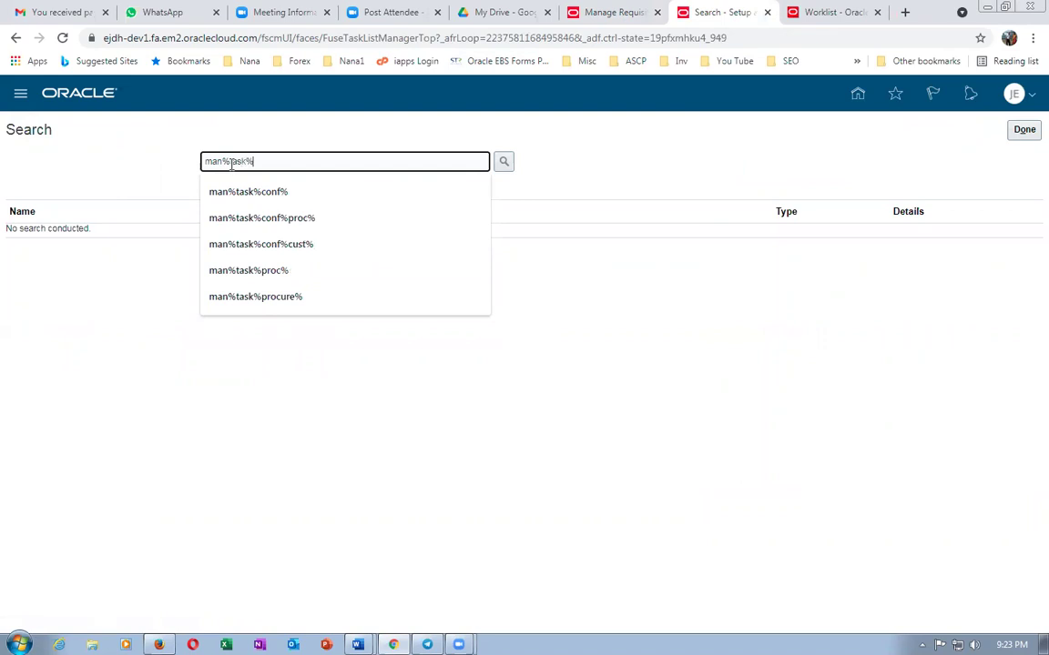
text(k%conf%)
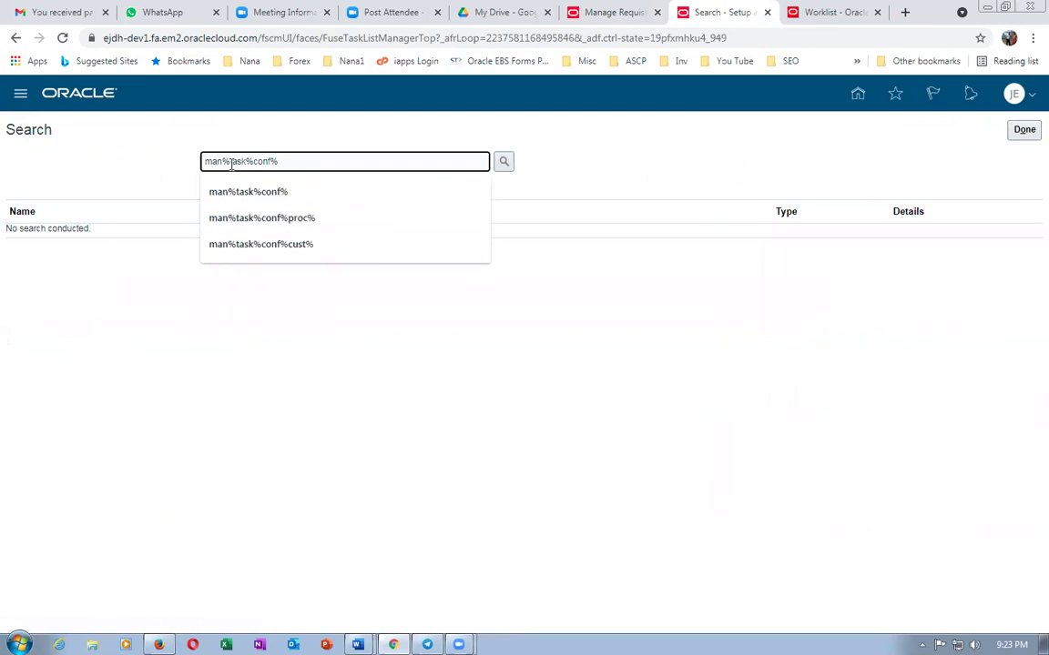
key(Return)
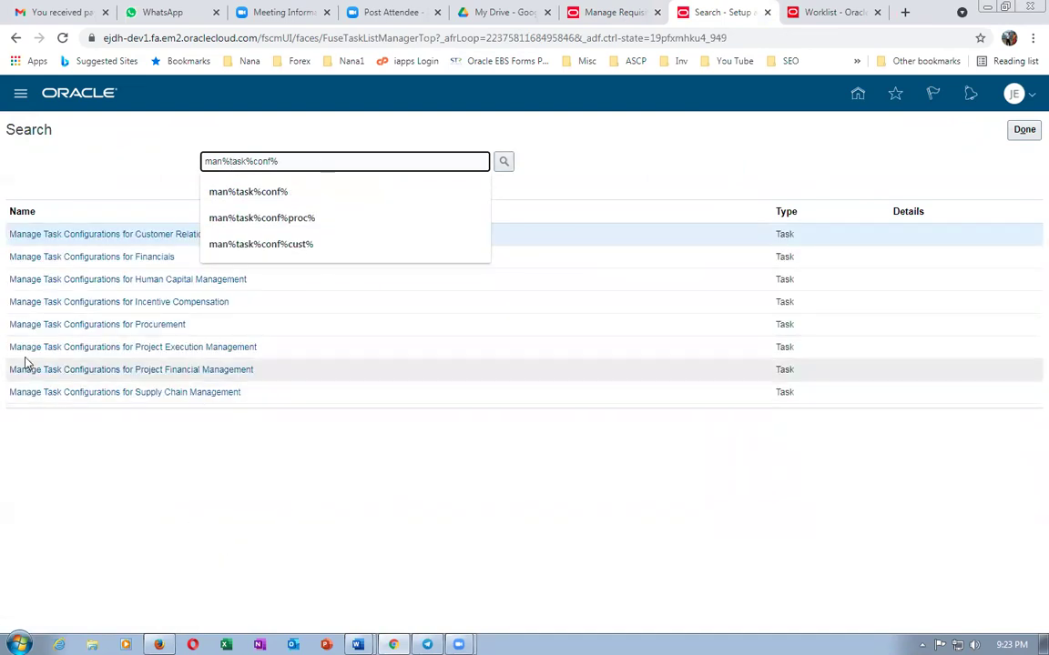
Open Procurement's Manage Task Configurations, filter tasks by ReqA, and open ReqApproval.
click(56, 325)
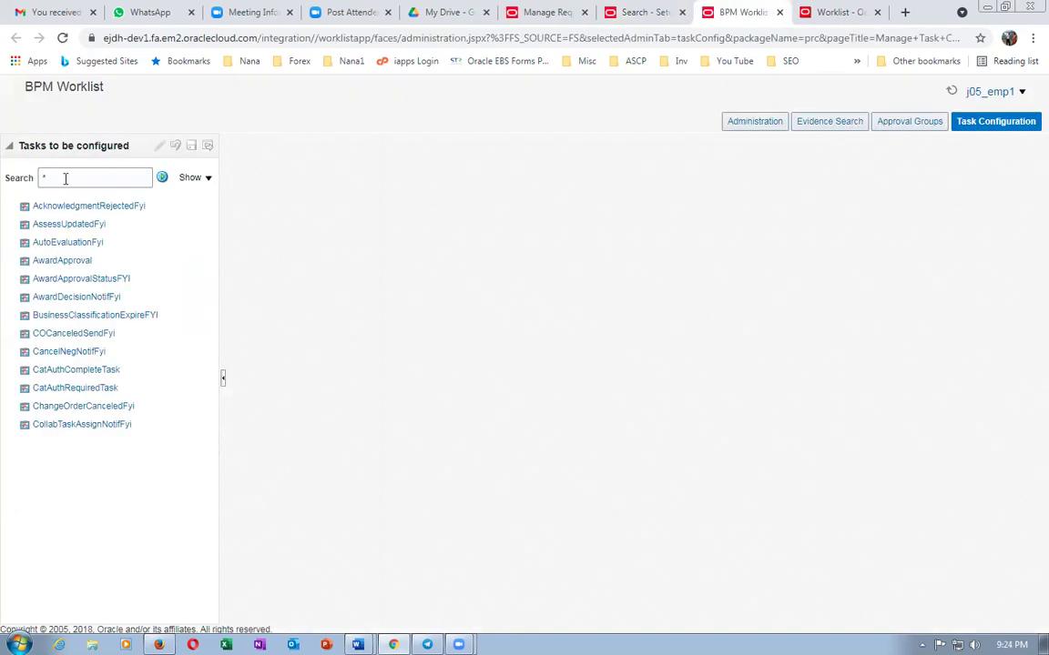
double_click(65, 179)
text(Req)
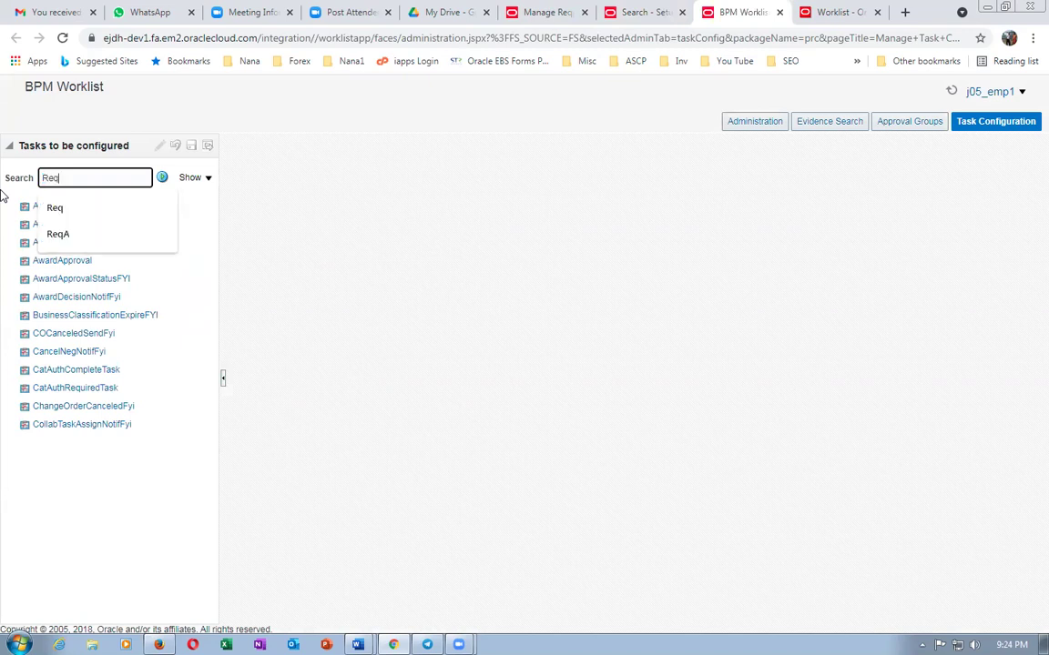
text(A)
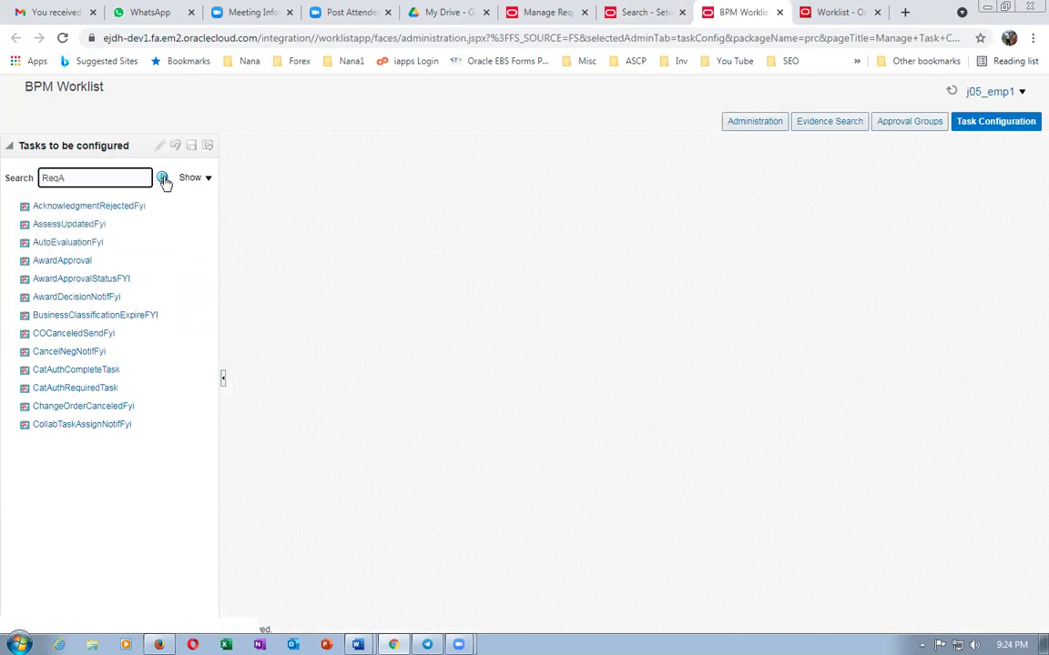
click(163, 178)
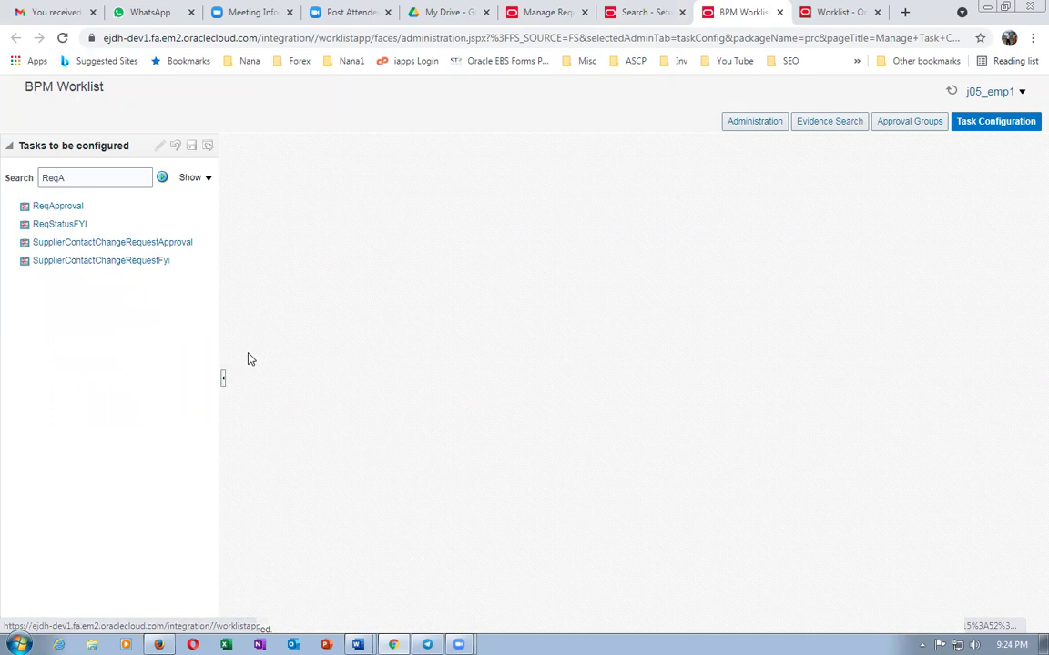
click(52, 206)
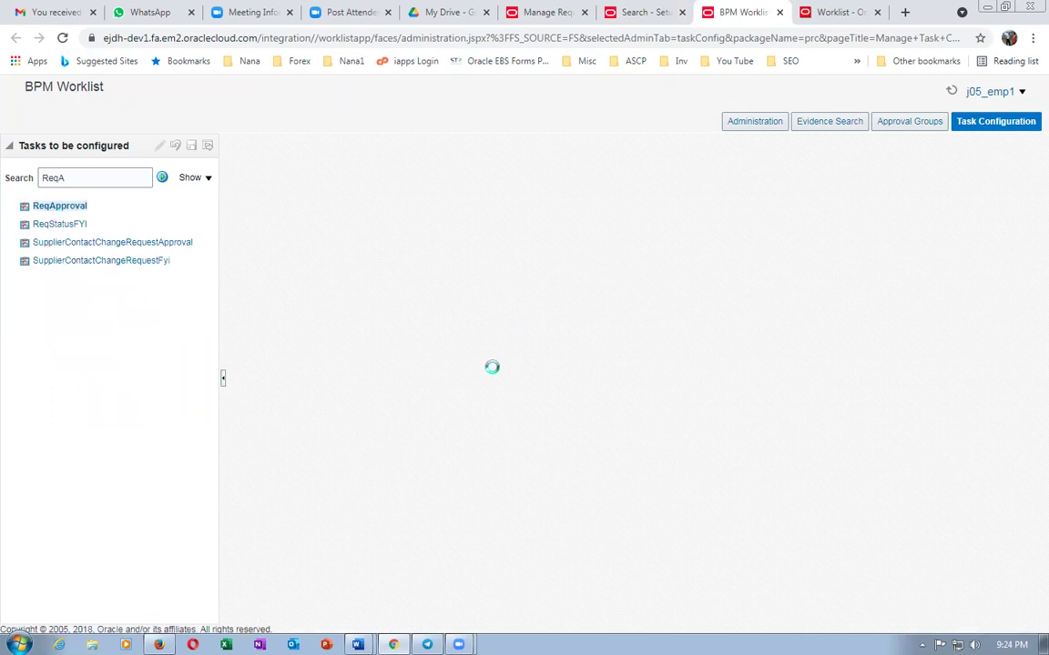
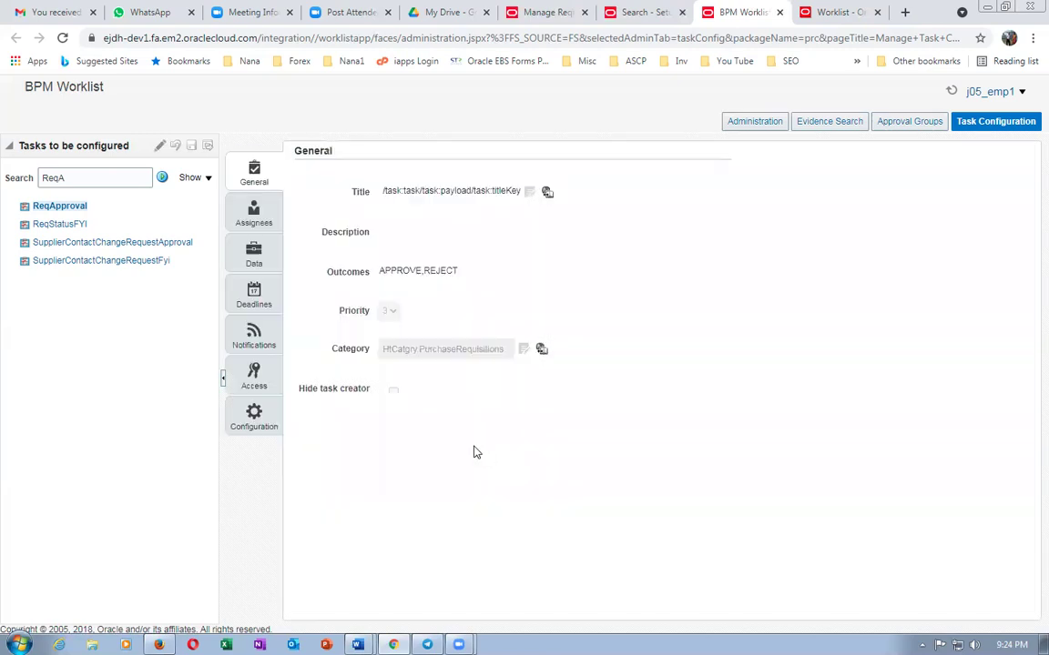
Show ReqApproval's Configuration settings, point out Enable Auto Claim, and scroll to Task Aggregation.
click(244, 428)
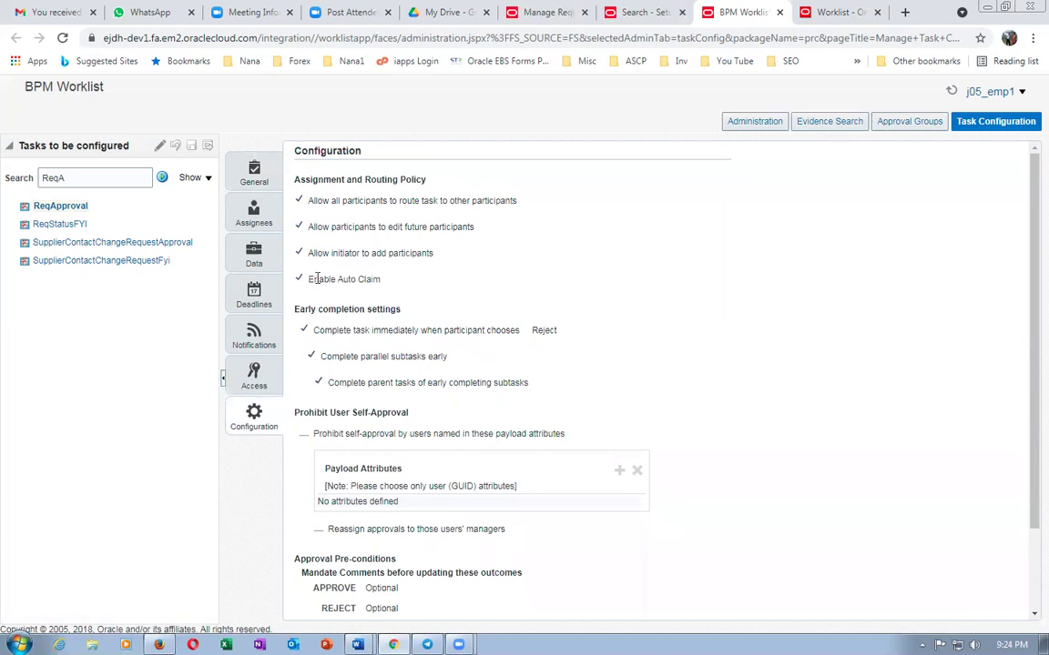
drag(317, 278, 381, 281)
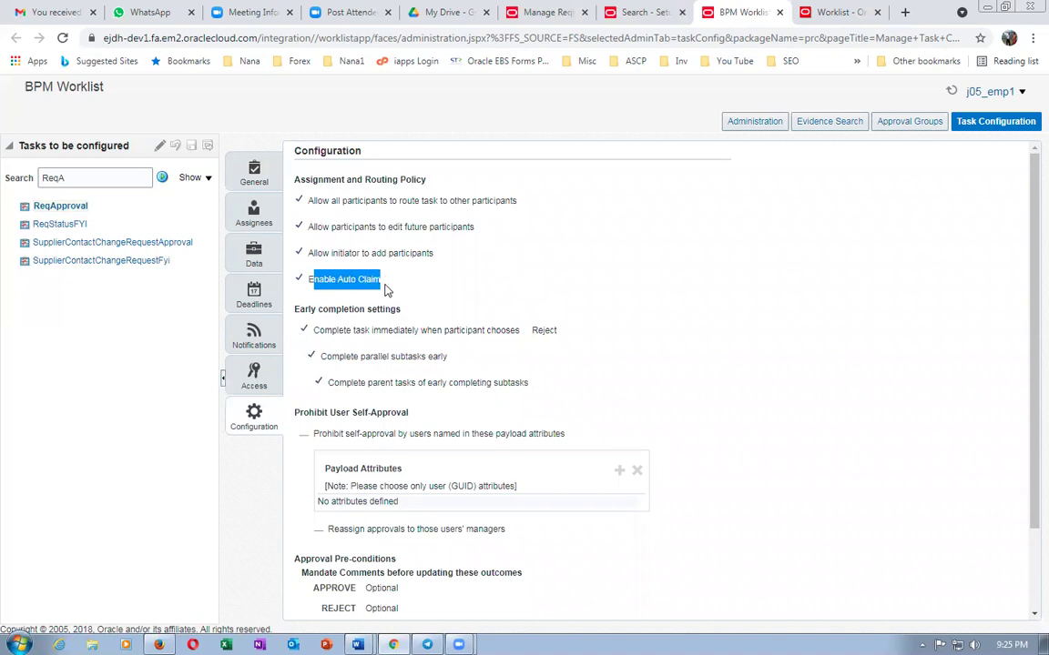
click(614, 286)
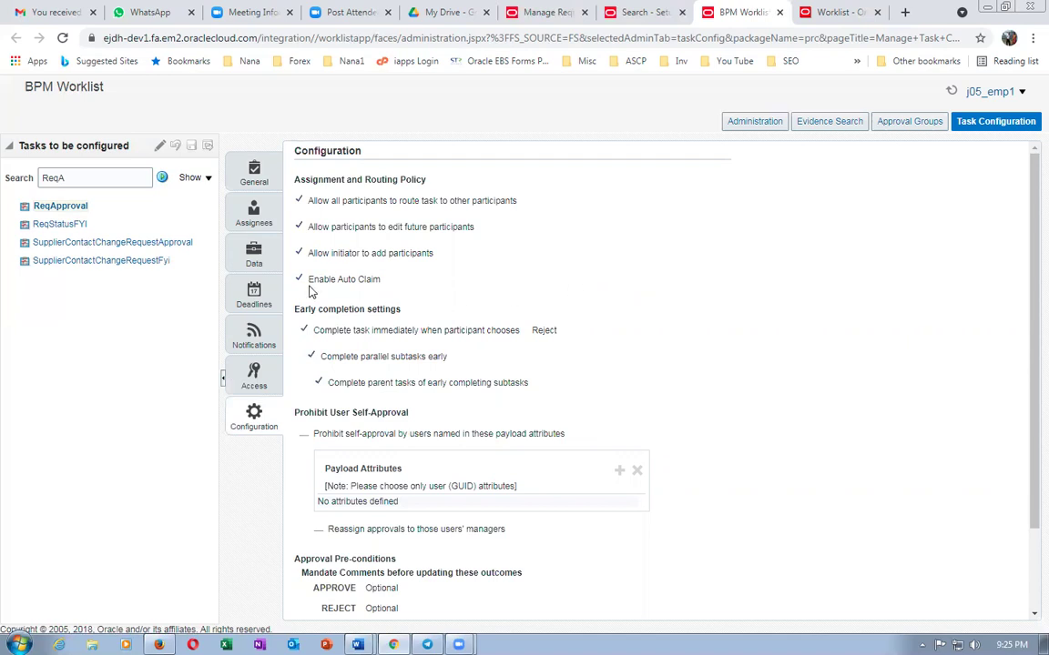
drag(315, 281, 391, 290)
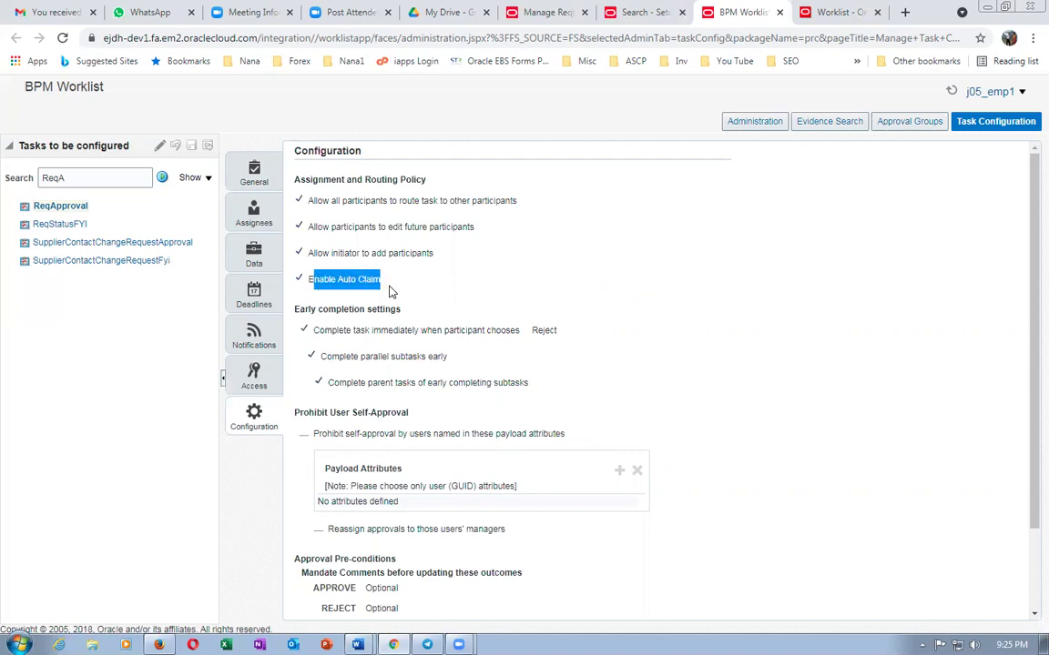
click(520, 288)
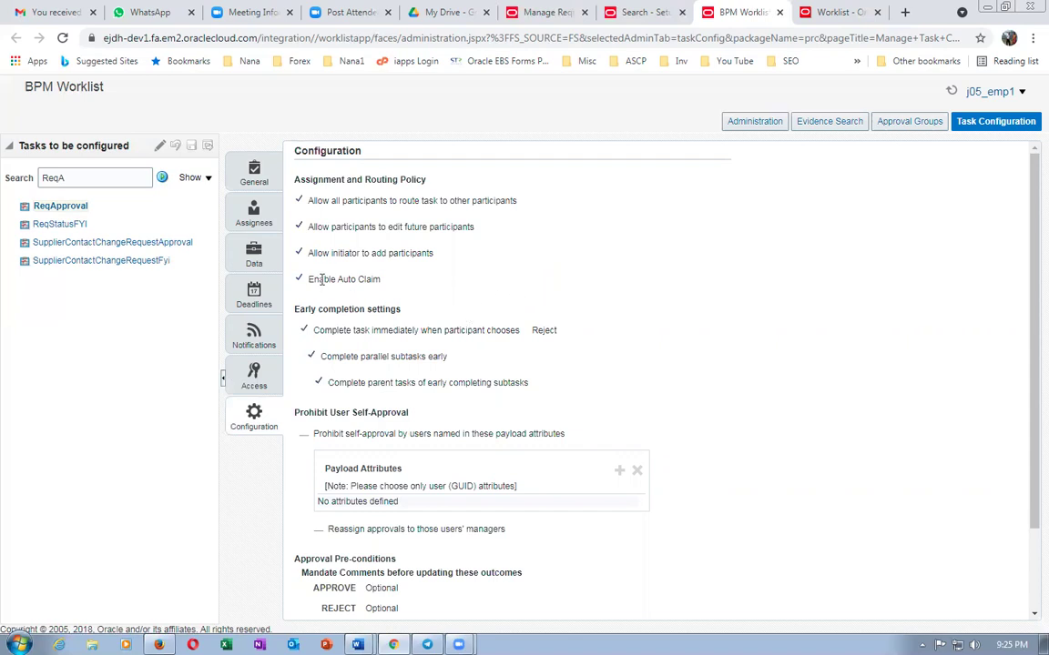
drag(319, 279, 380, 292)
click(436, 295)
scroll(346, 380, down, 2)
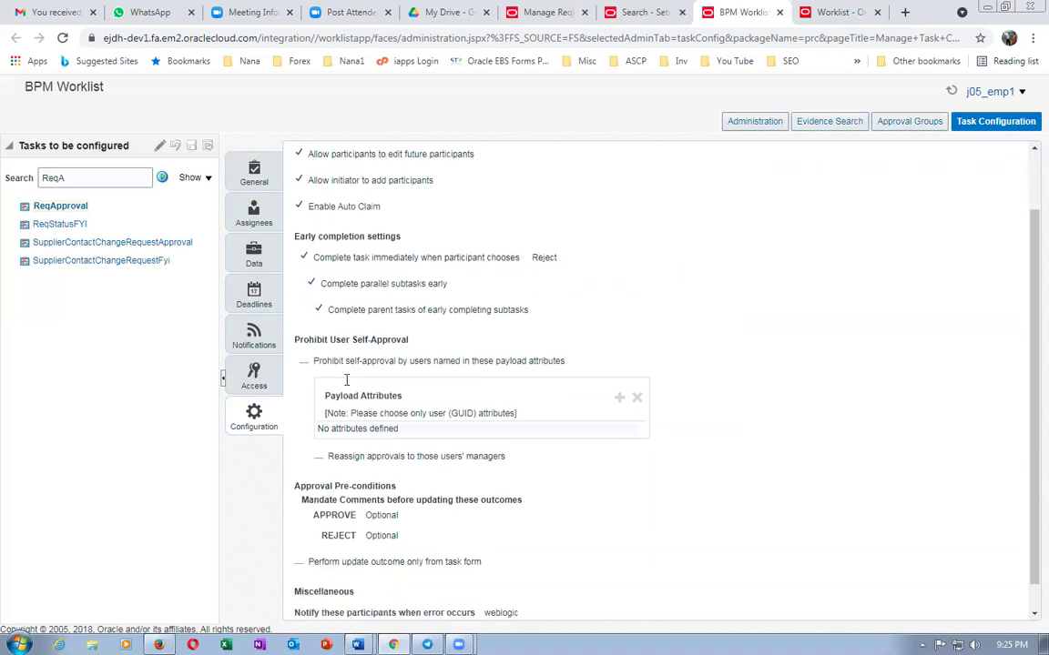
scroll(345, 384, down, 1)
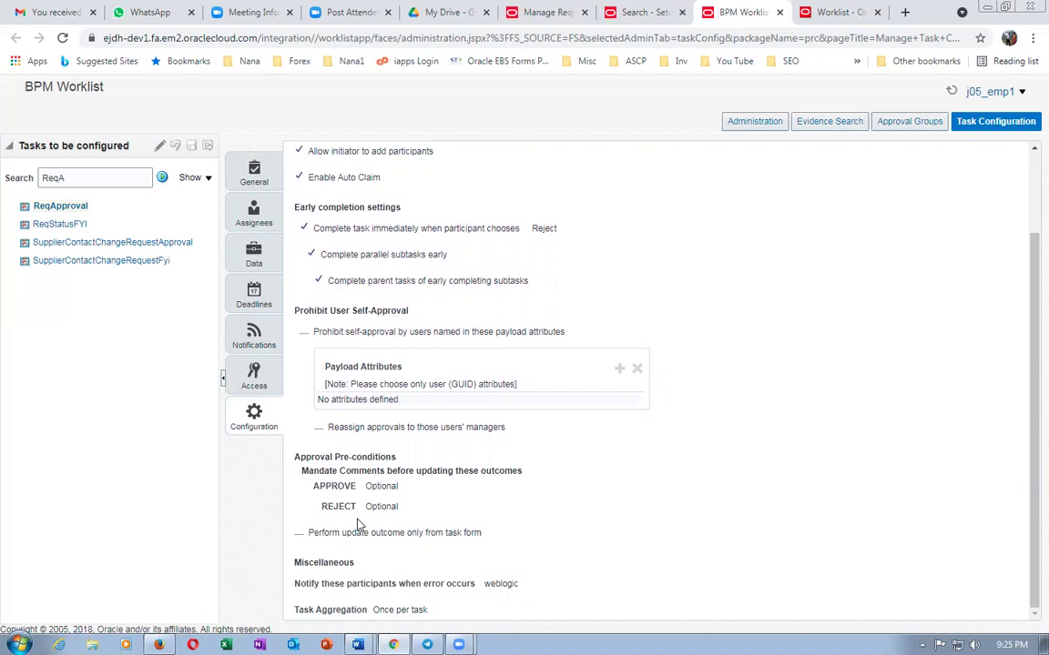
In Gmail, open the 'FYI: Requisition 1012 Approved' email from the inbox.
click(52, 12)
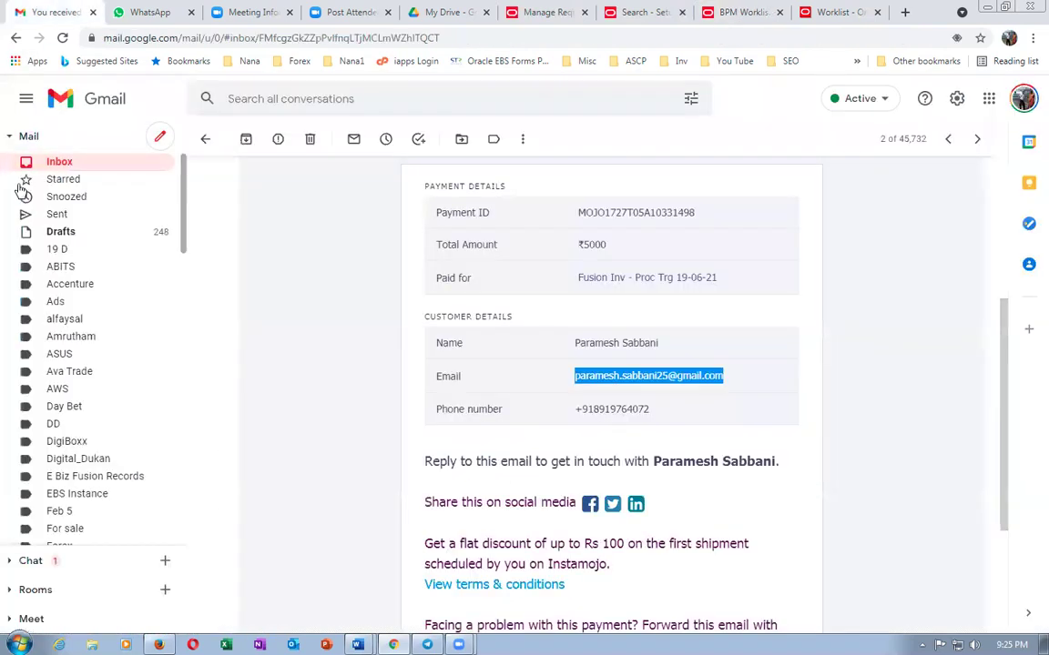
click(56, 165)
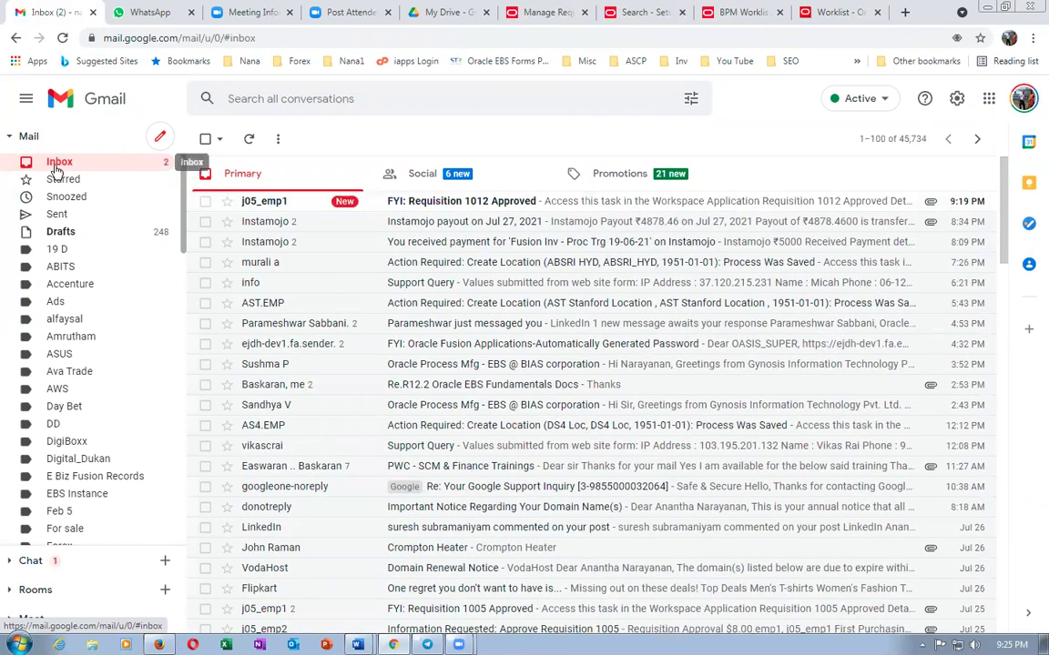
click(442, 204)
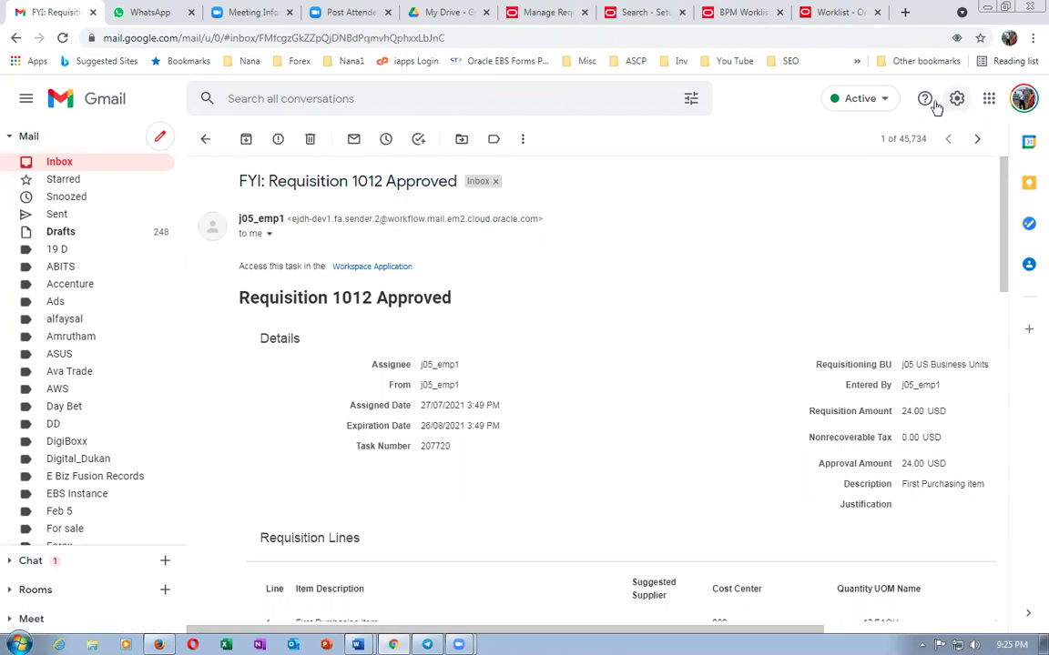
Check another Google account's mailbox in a new tab, then return to the Oracle Worklist.
click(1020, 102)
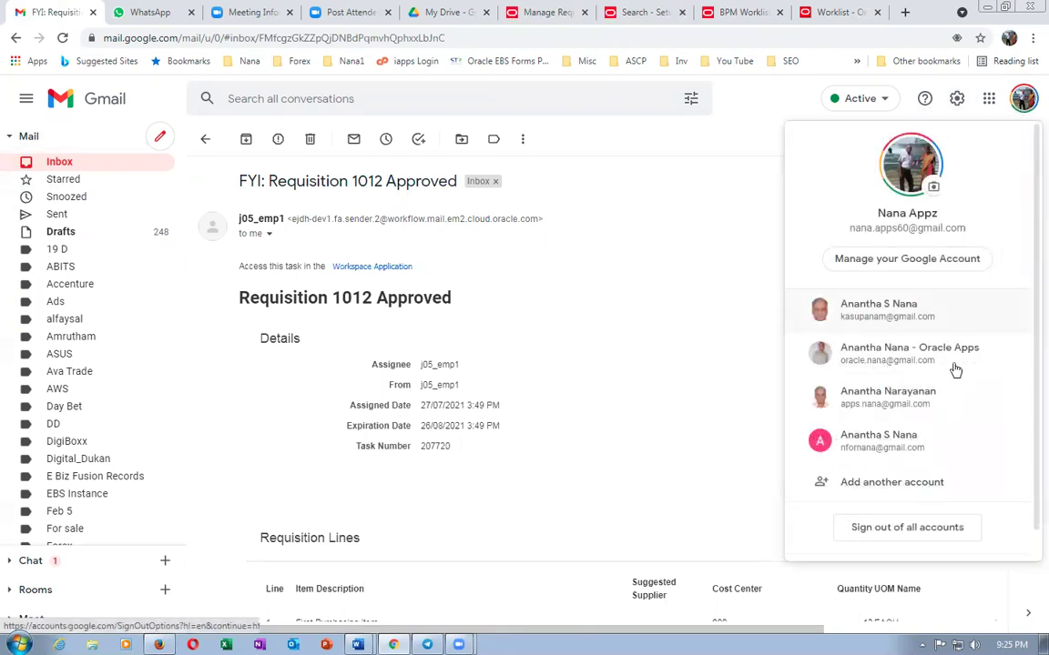
click(906, 444)
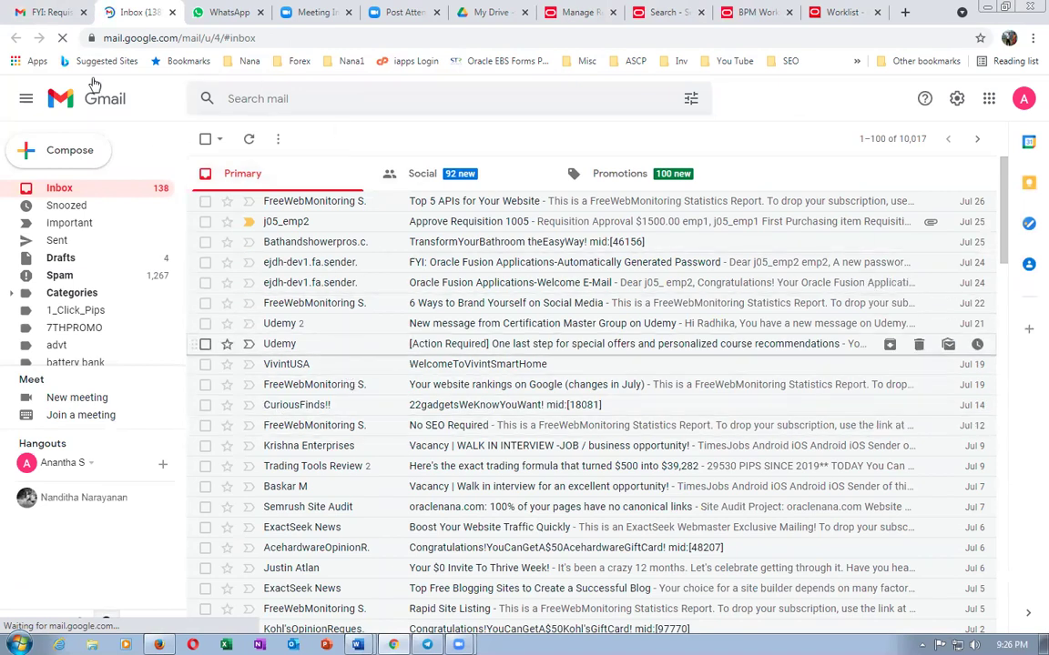
click(40, 14)
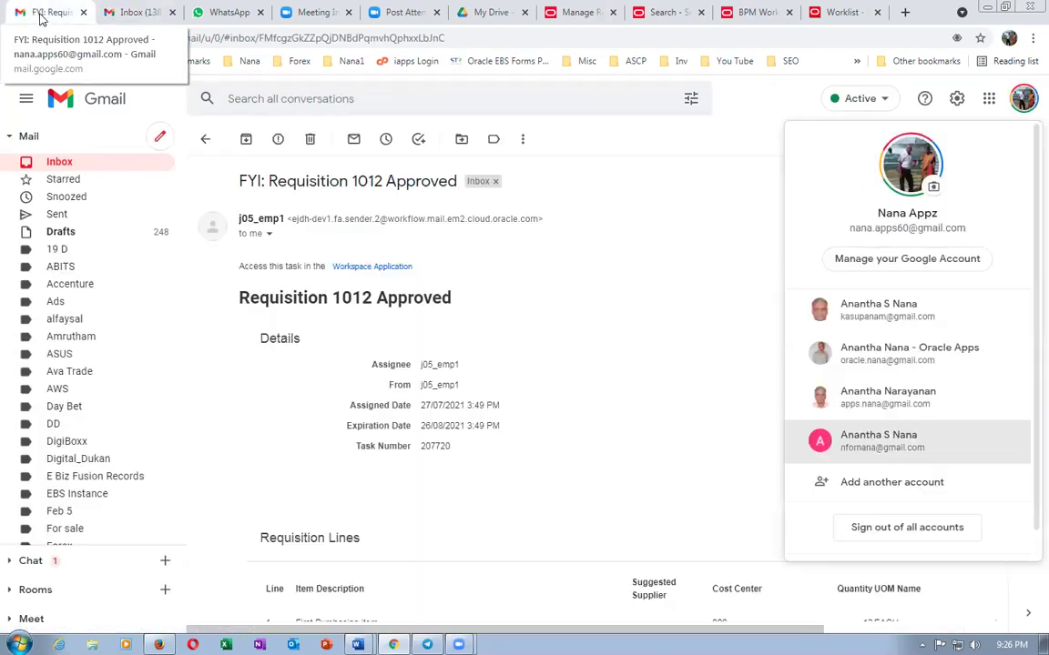
click(44, 161)
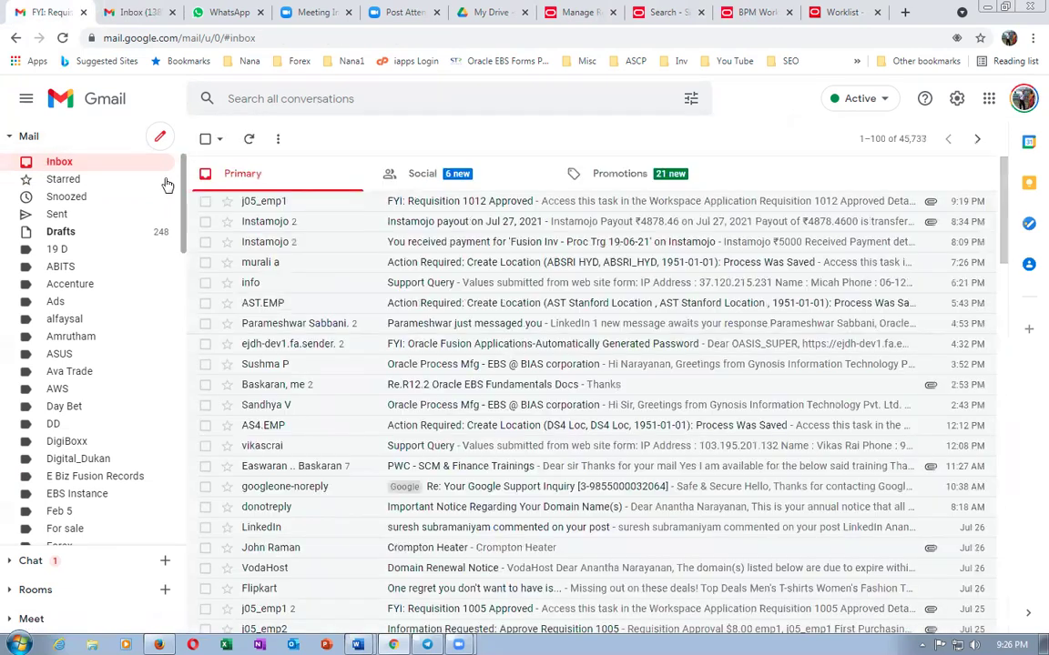
click(842, 12)
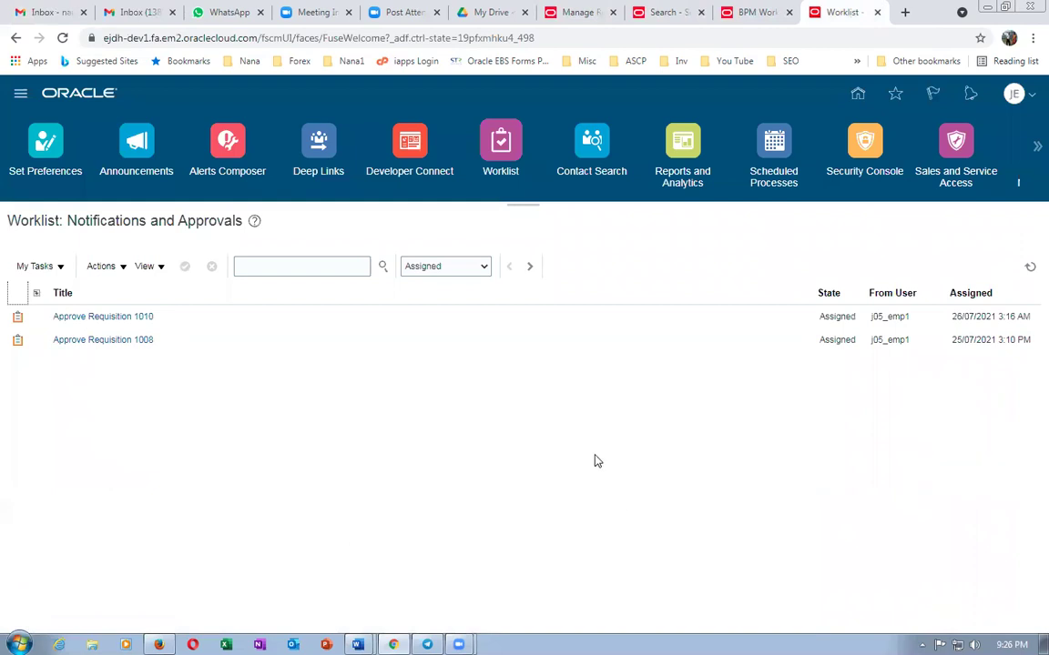
Switch to the BPM Worklist tab showing ReqApproval's Configuration, including Enable Auto Claim.
click(751, 12)
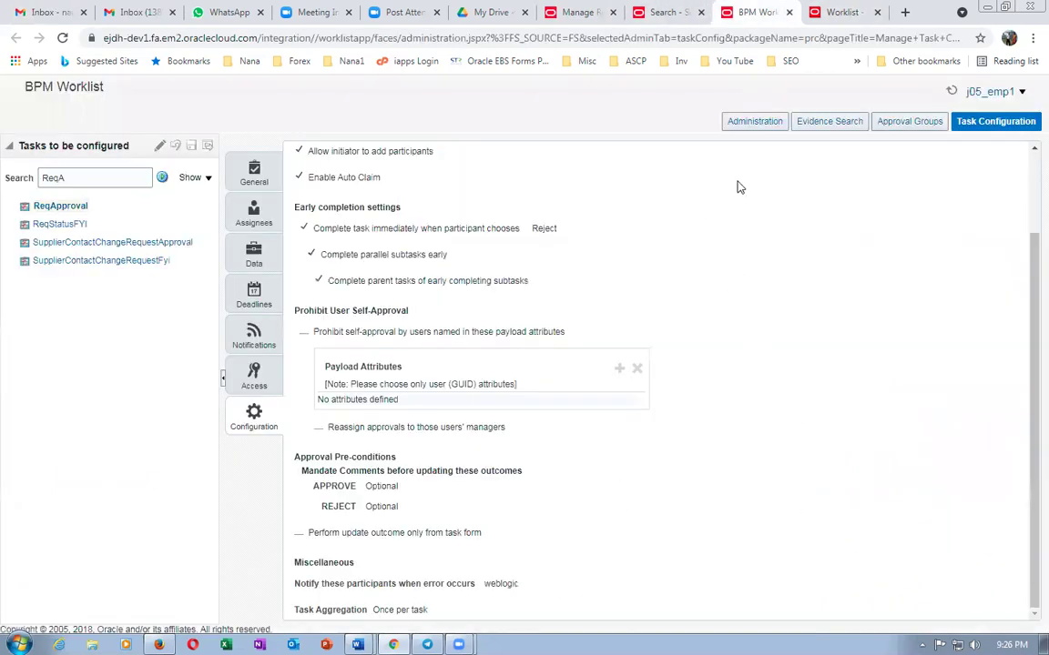
click(747, 124)
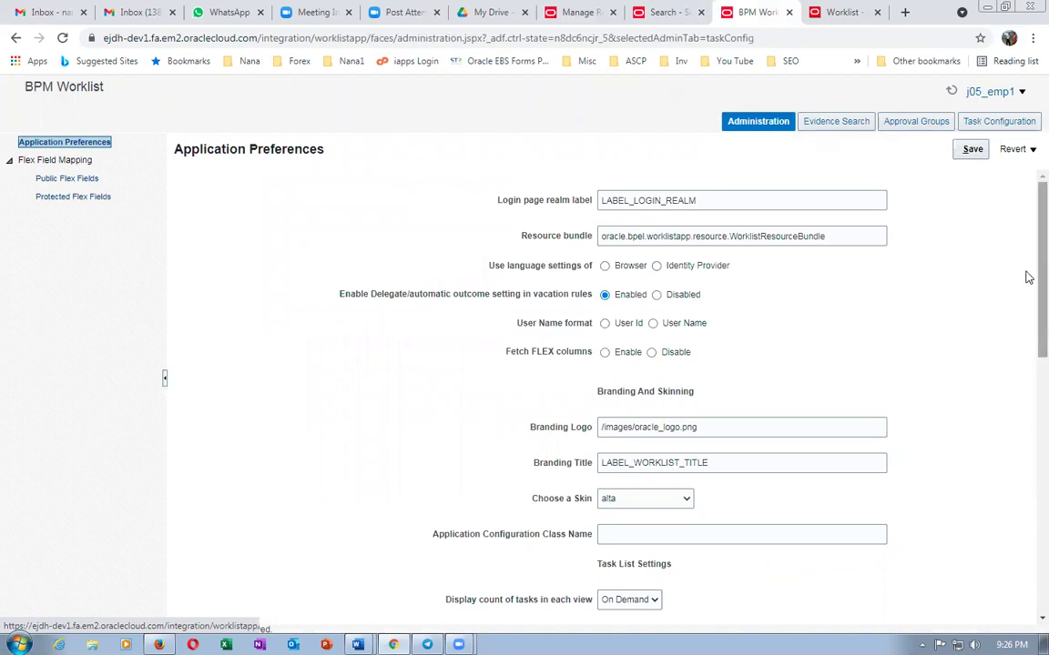
scroll(1026, 382, down, 4)
scroll(1026, 460, down, 3)
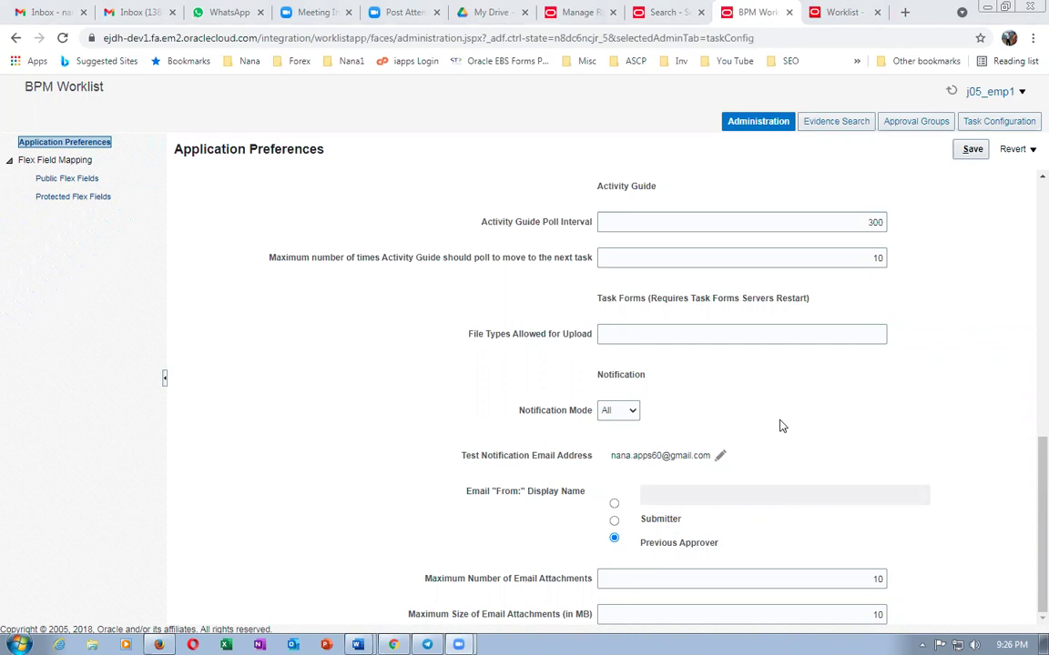
click(630, 413)
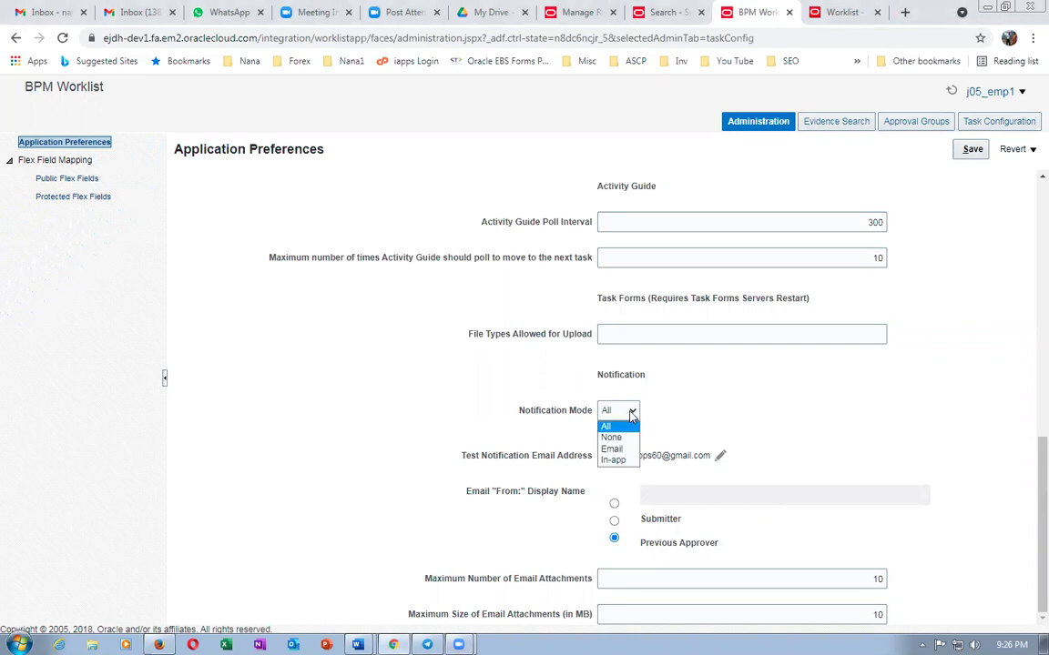
click(706, 407)
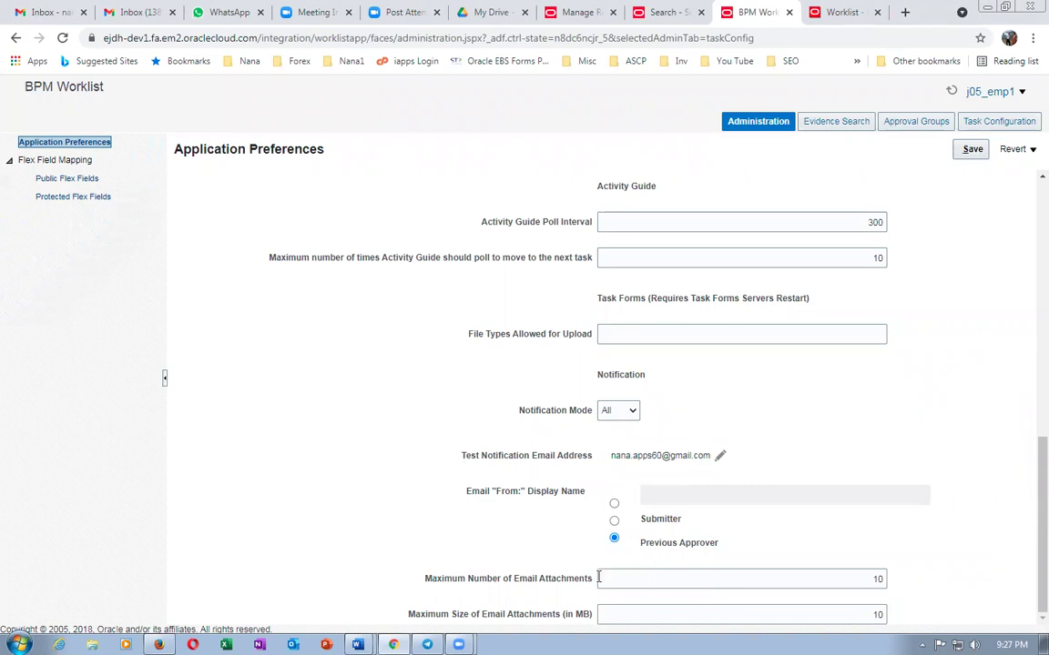
scroll(837, 400, up, 10)
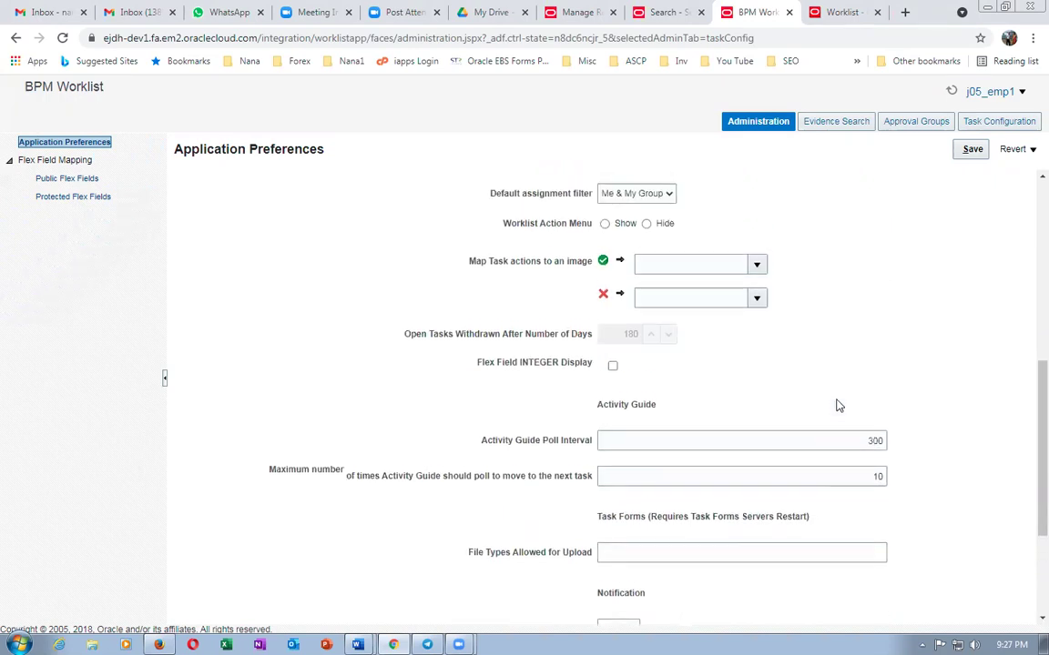
scroll(825, 364, up, 1)
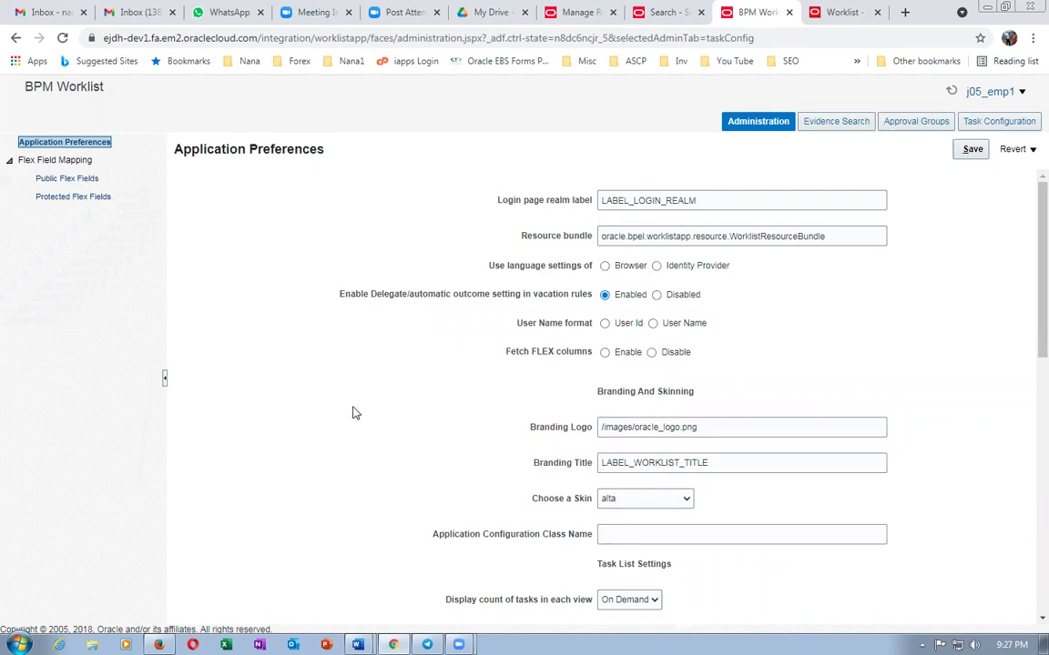
scroll(355, 413, down, 4)
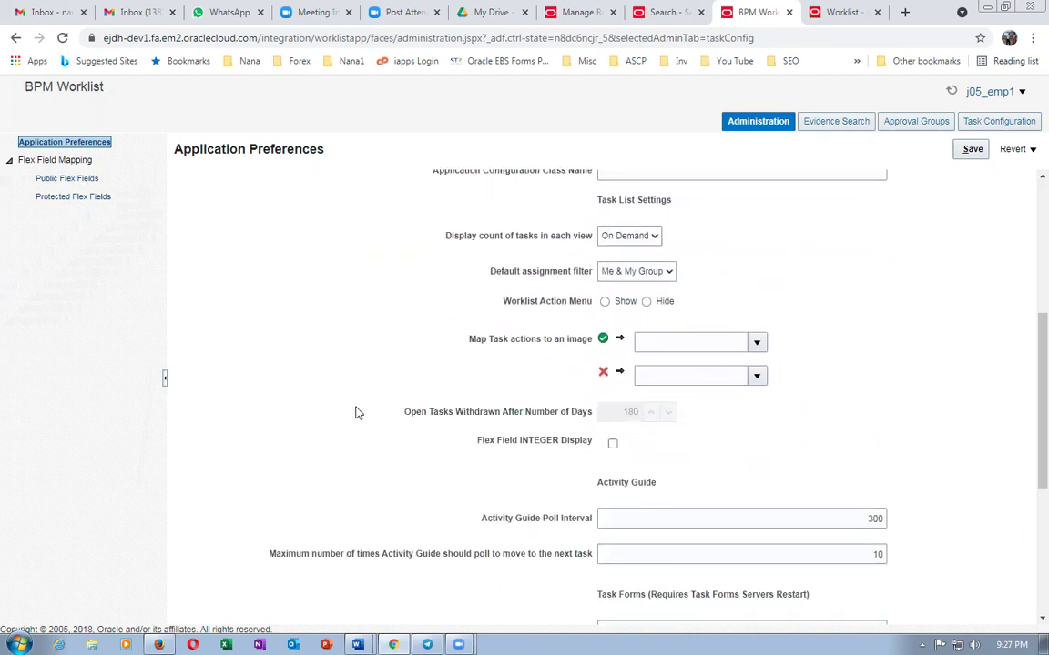
scroll(356, 413, up, 5)
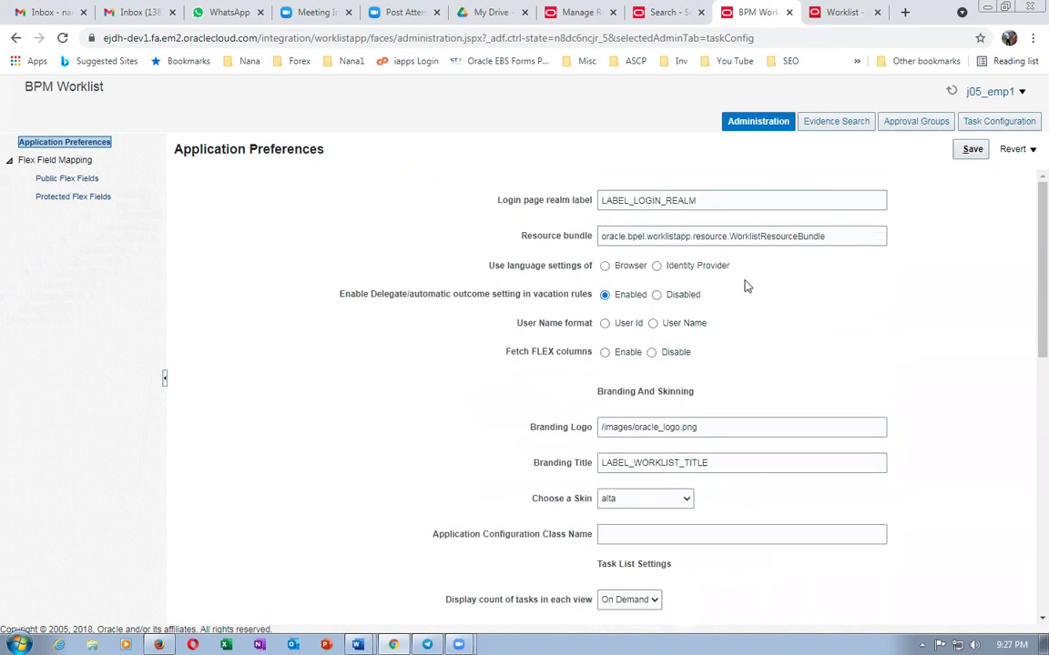
click(740, 126)
Open the second user's full BPM Worklist from the notifications bell's More Details.
mouse_move(158, 644)
click(155, 615)
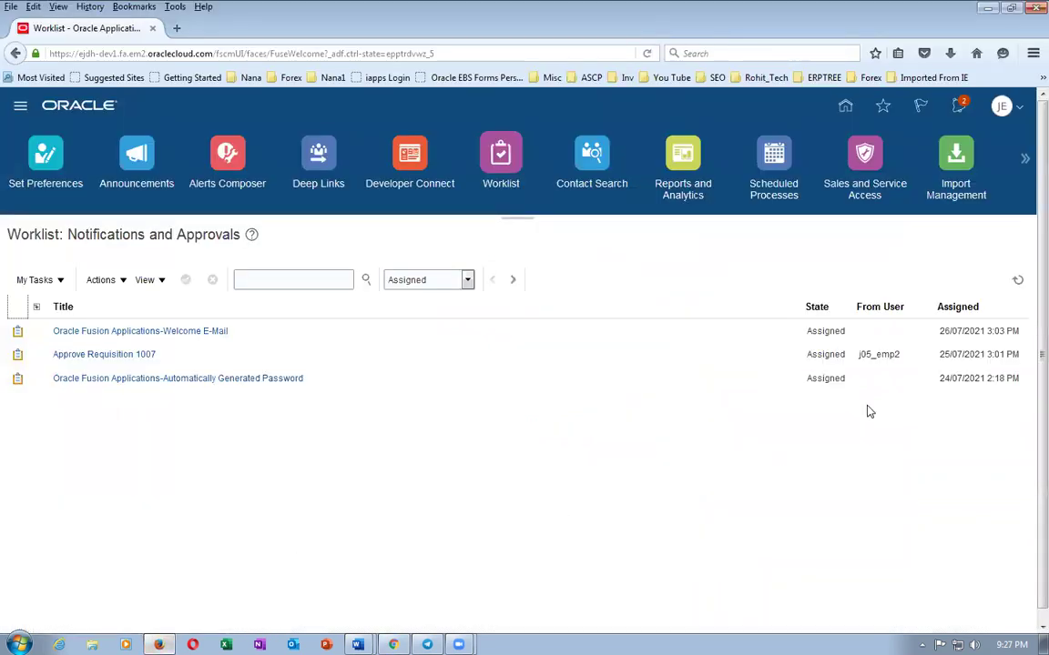
click(960, 107)
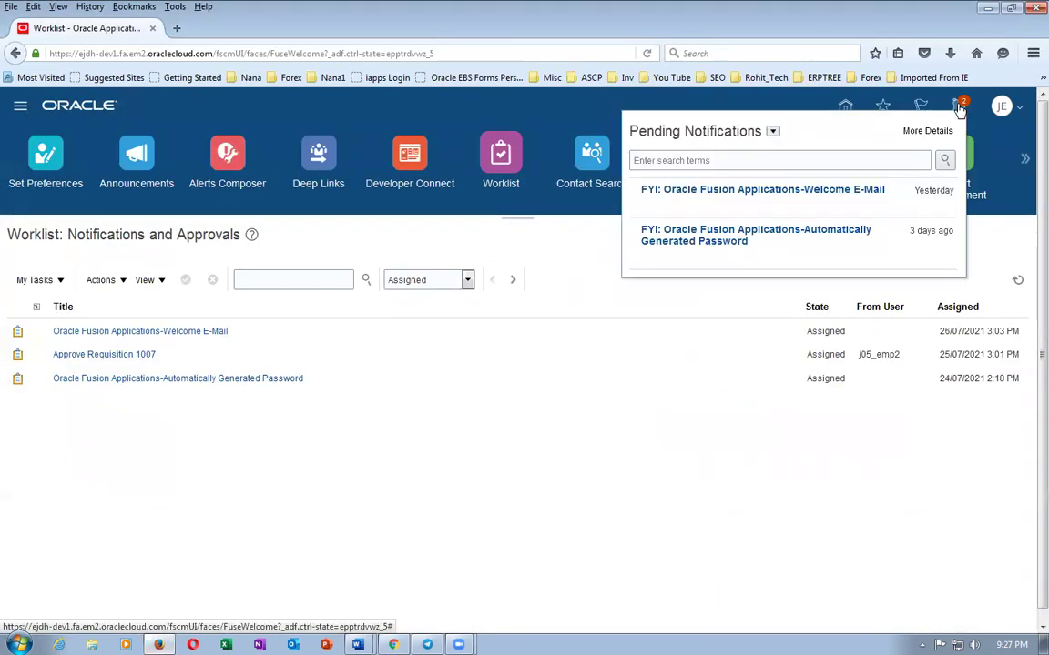
click(928, 133)
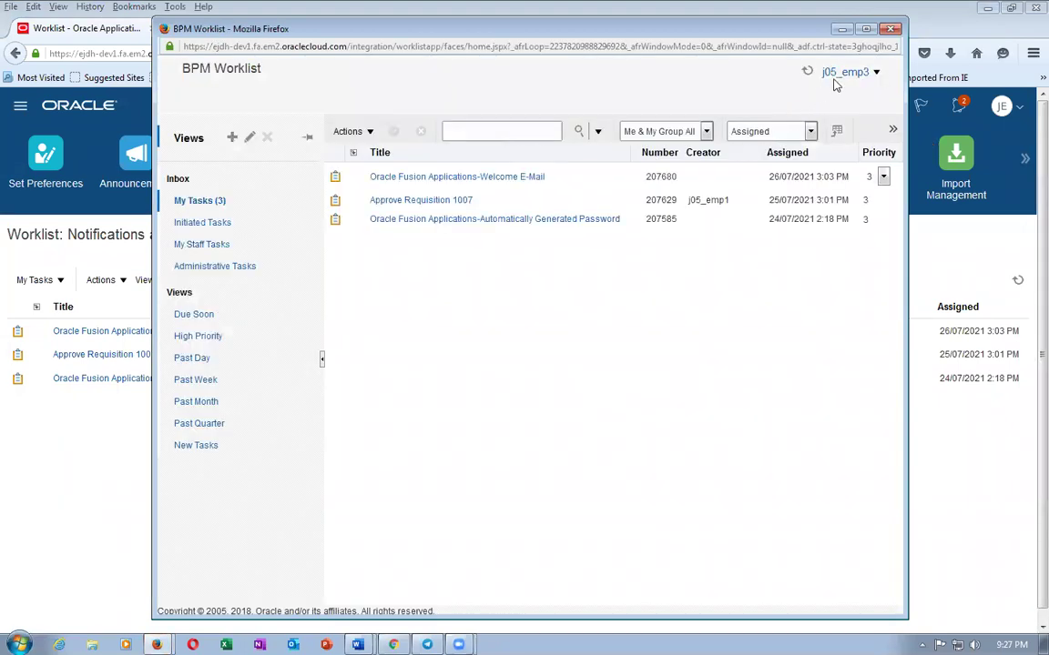
Review the Administration page's Notification preferences, then close the BPM Worklist window.
click(847, 71)
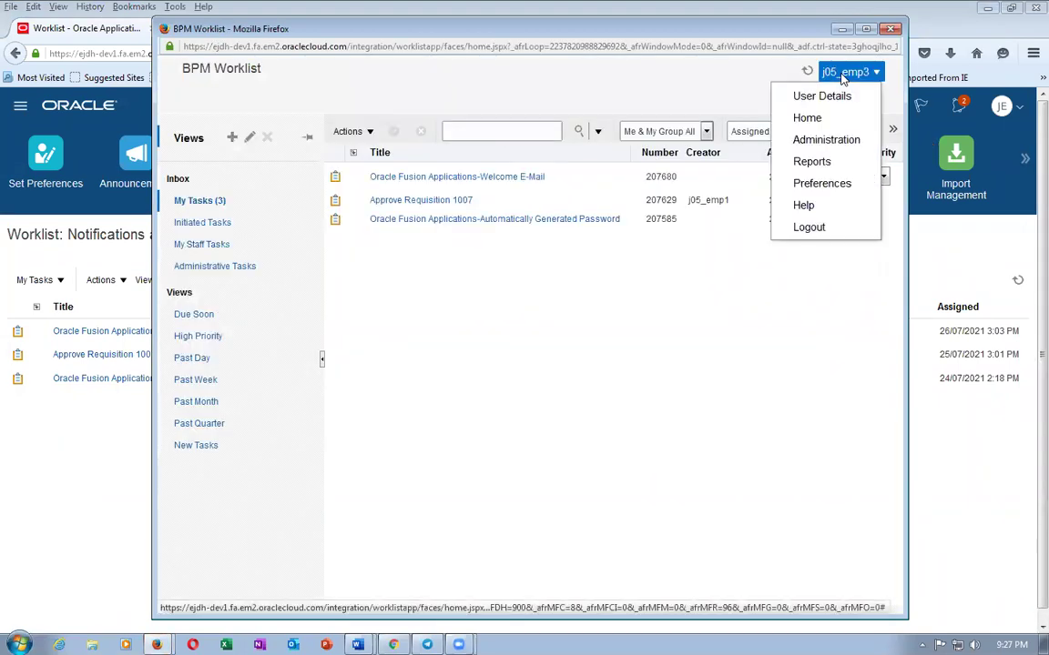
click(826, 139)
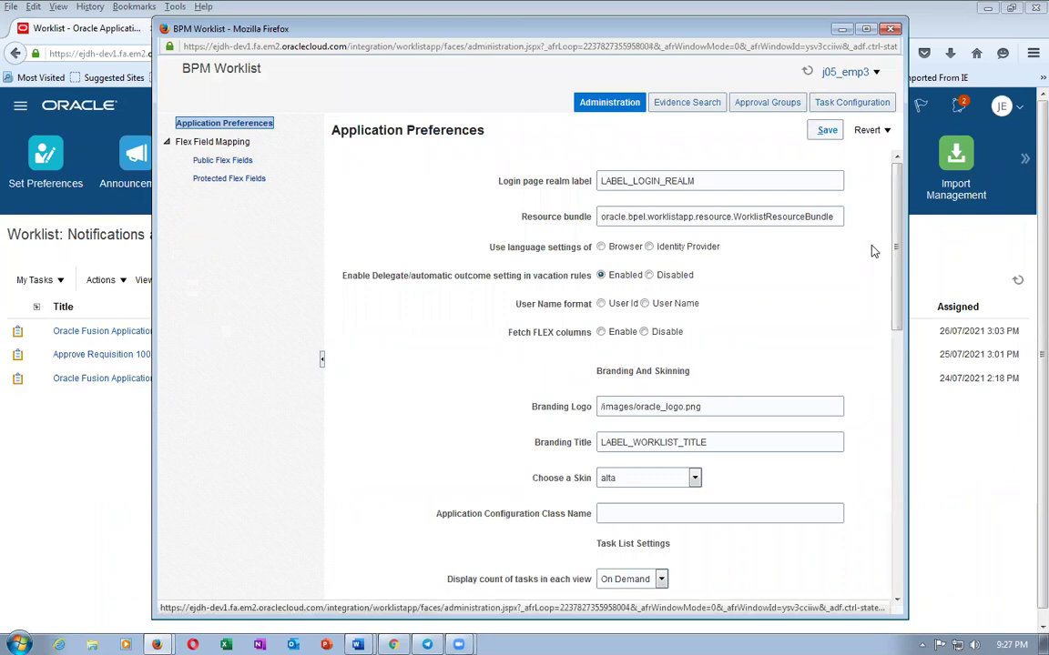
drag(897, 276, 899, 542)
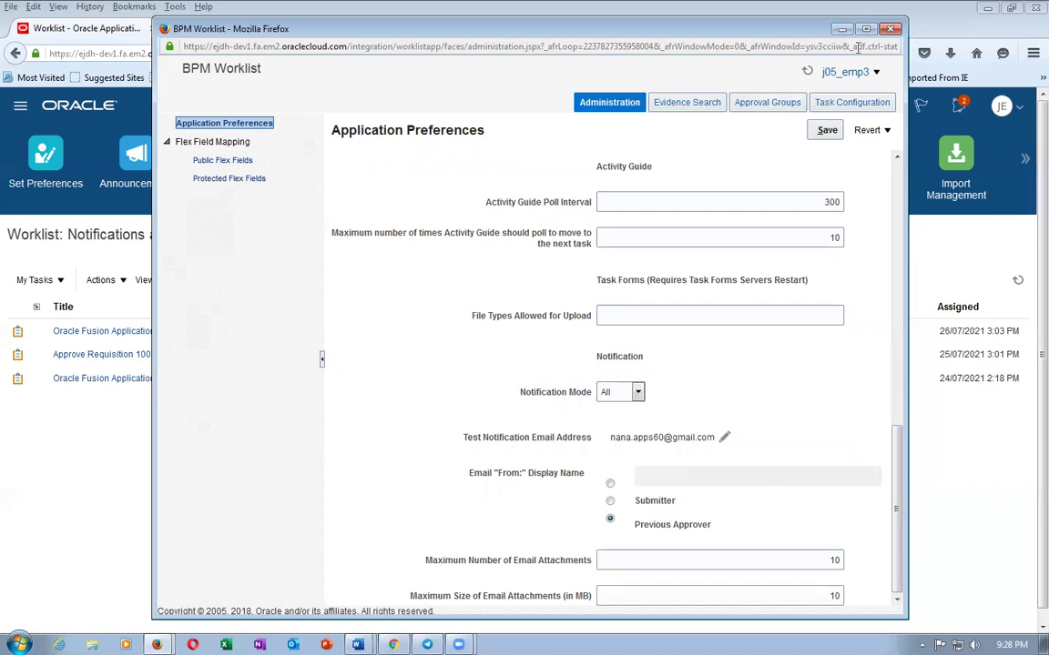
click(892, 28)
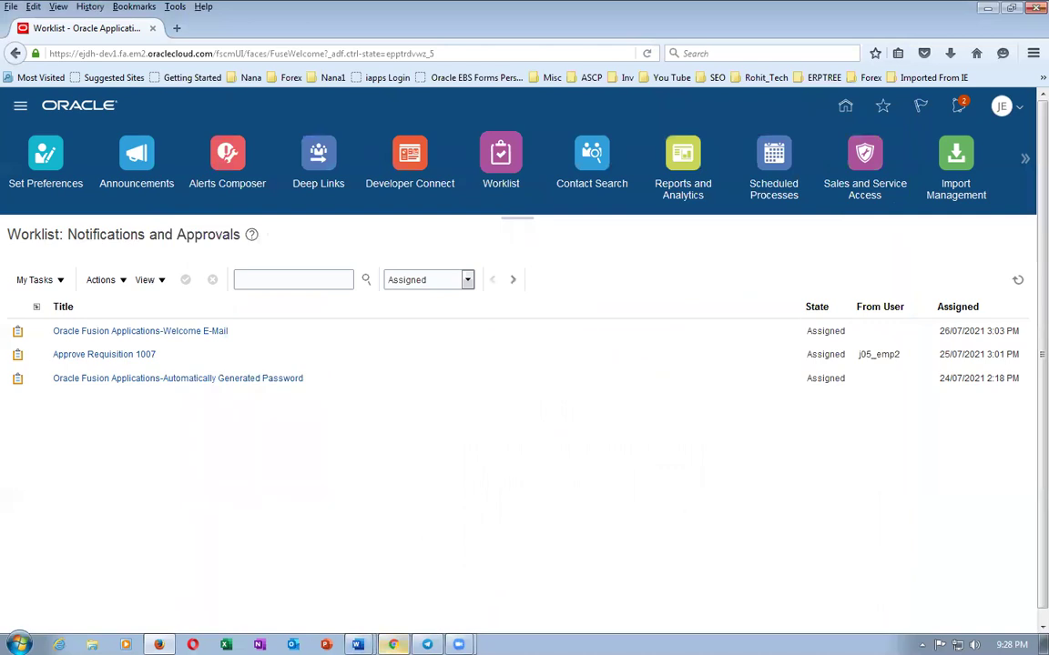
Go back to the first user's BPM Worklist administration and load Task Configuration.
click(393, 645)
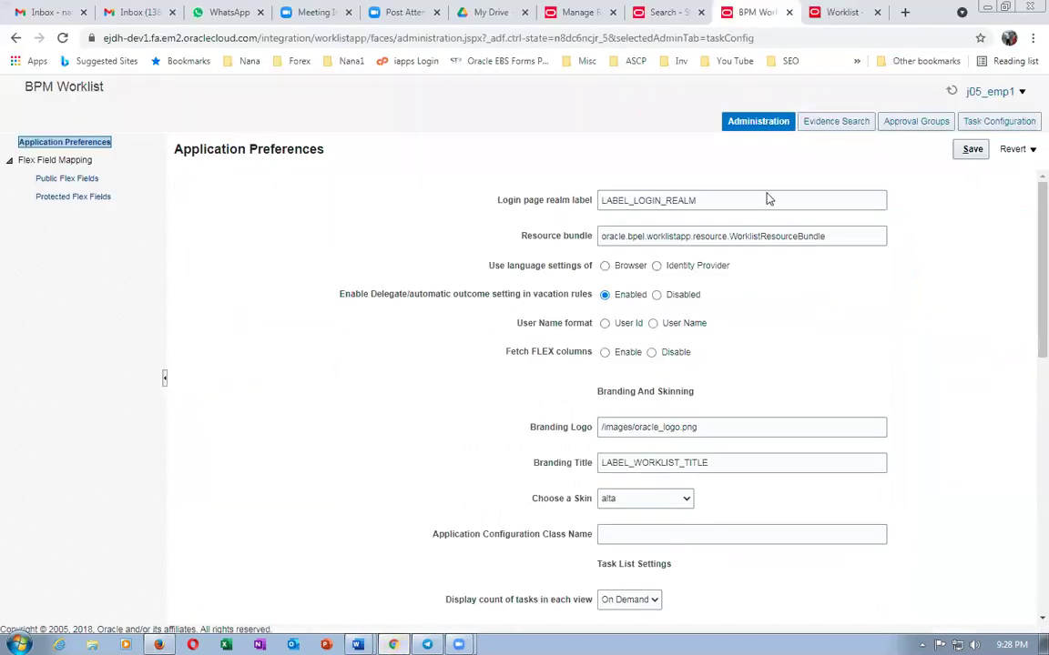
click(997, 121)
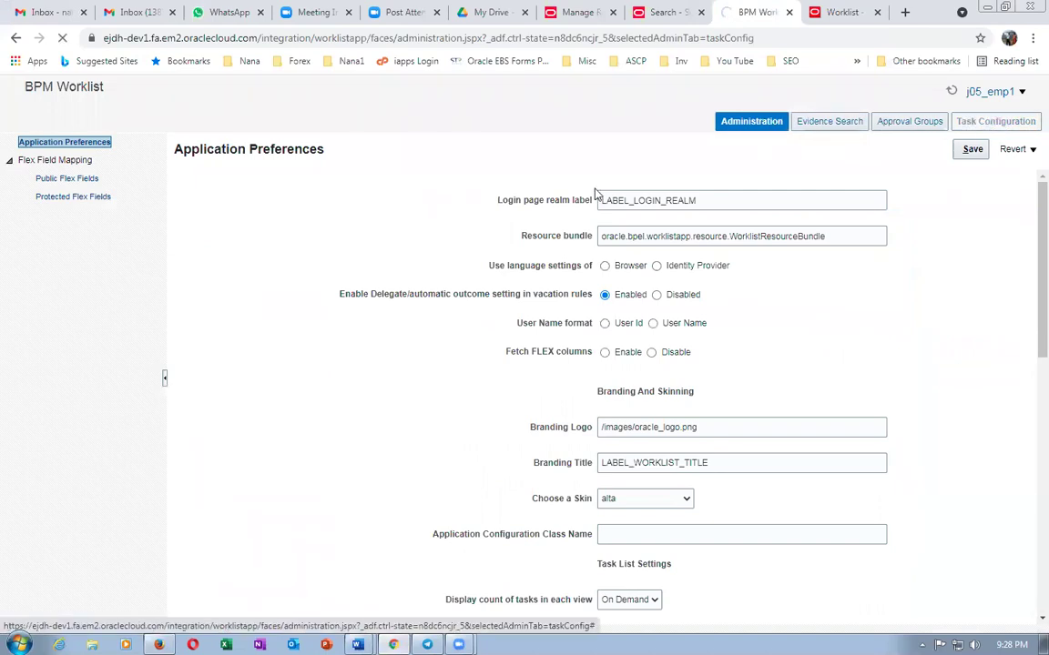
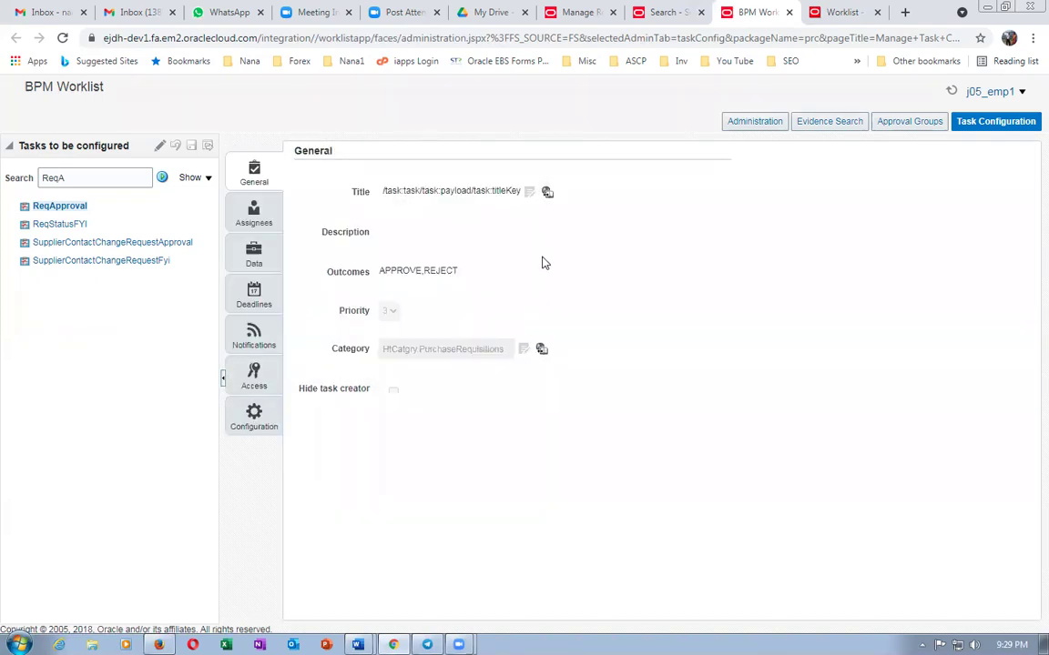
Inspect ReqApproval's email notification options under More, then put the task into edit mode.
click(259, 339)
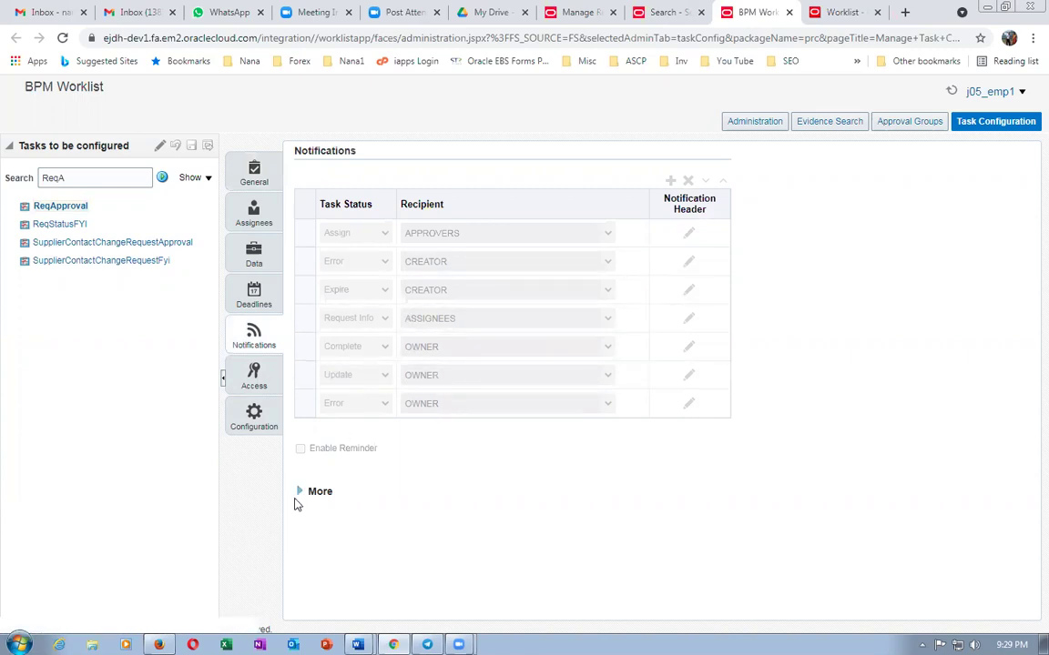
click(302, 494)
scroll(475, 498, down, 4)
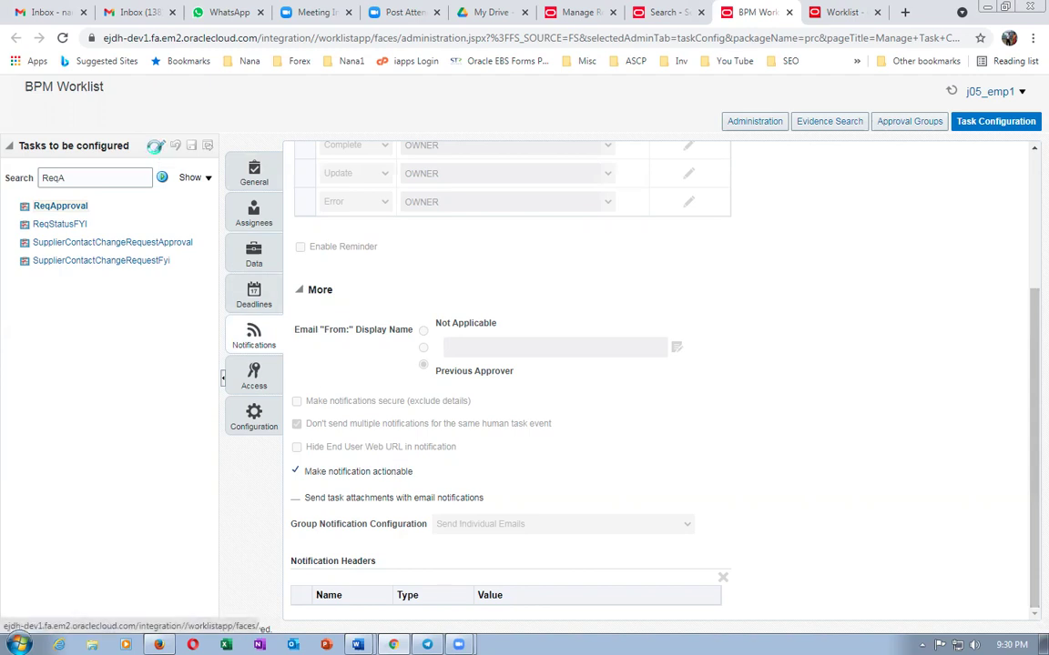
click(157, 145)
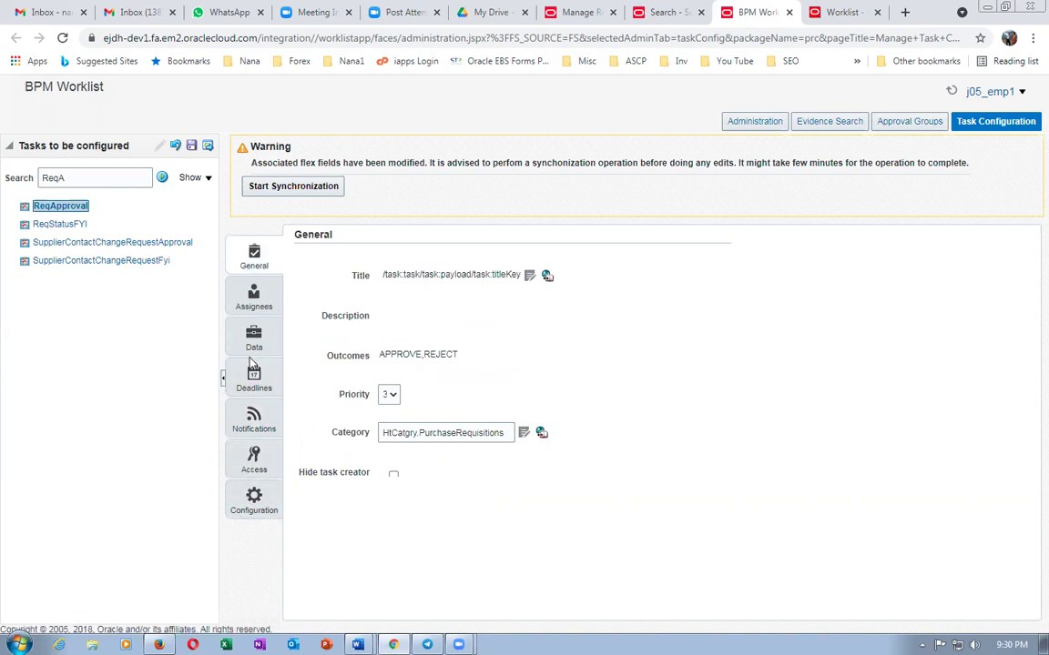
Uncheck 'Make notification actionable' for ReqApproval and save with the comment 'fghx'.
click(254, 420)
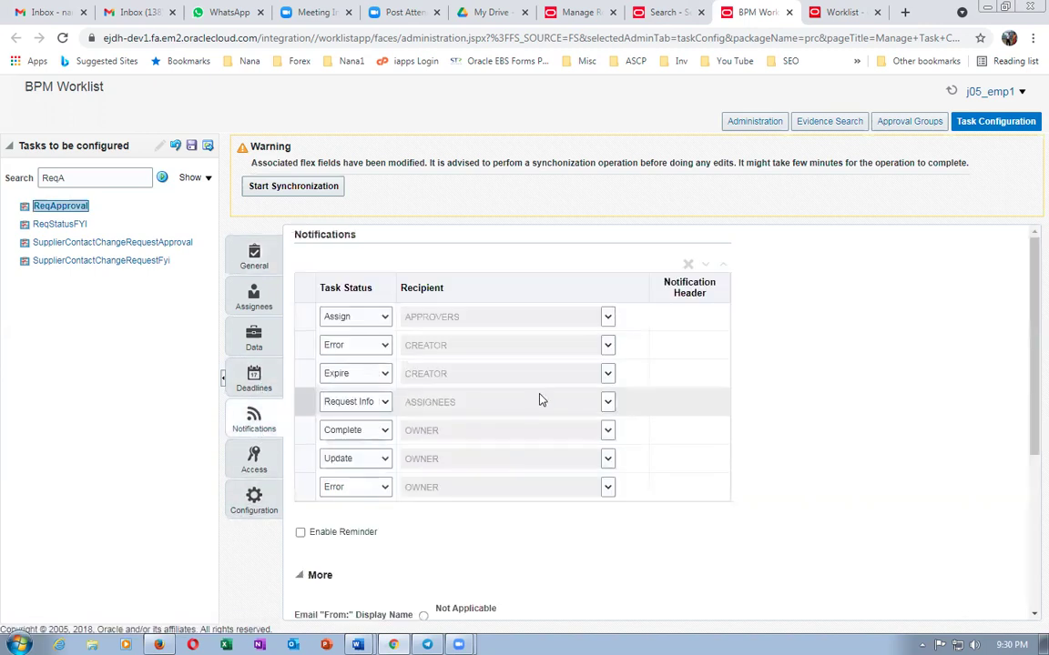
scroll(541, 401, down, 3)
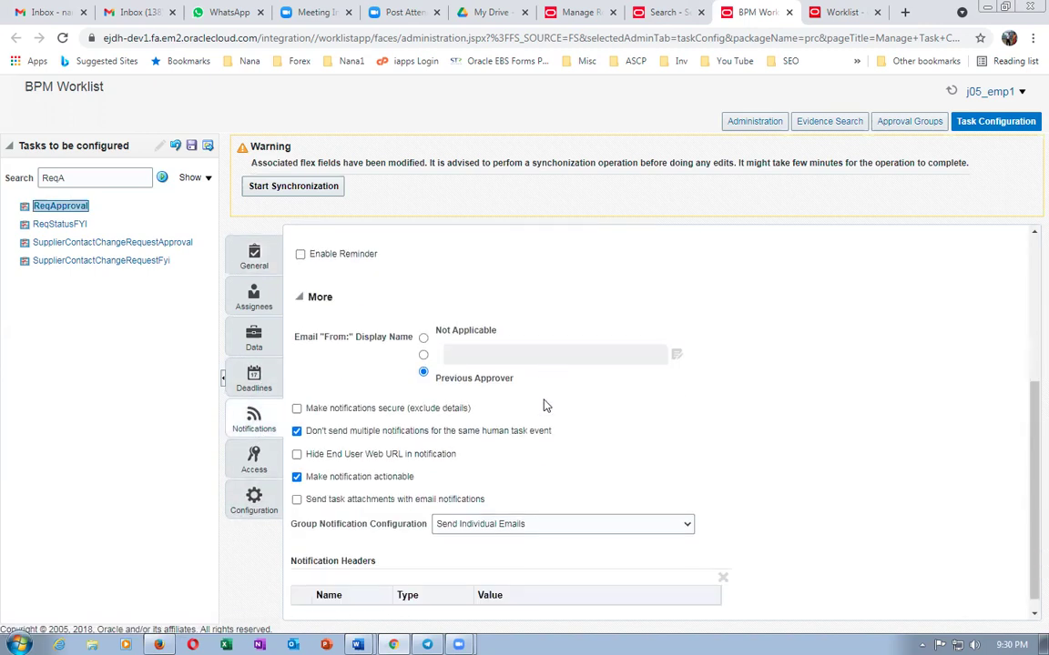
click(296, 478)
click(175, 144)
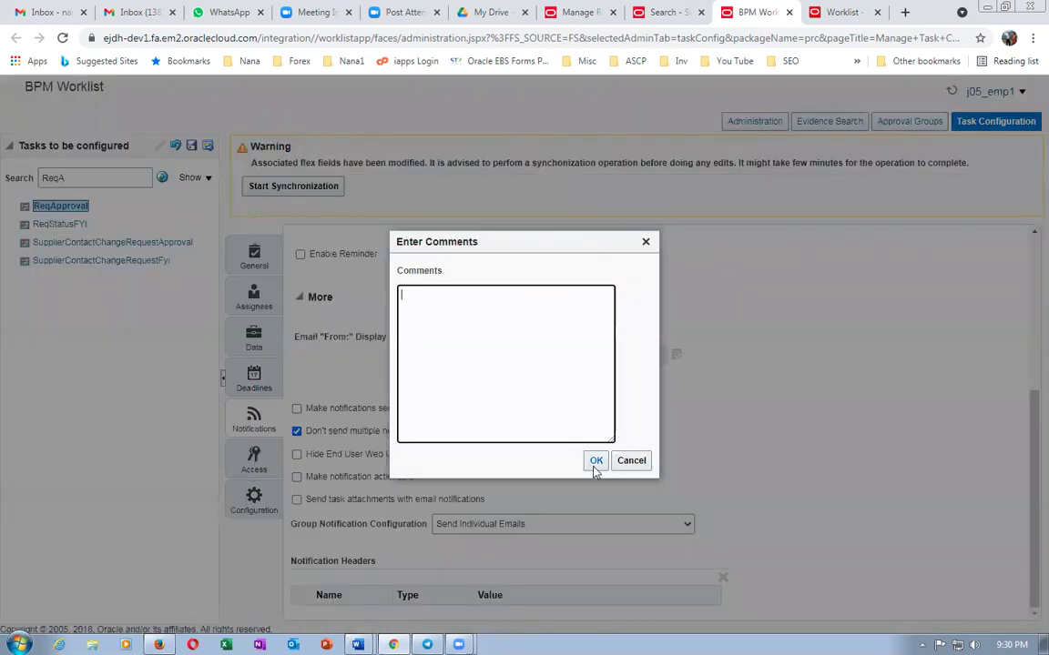
text(fghx)
click(595, 462)
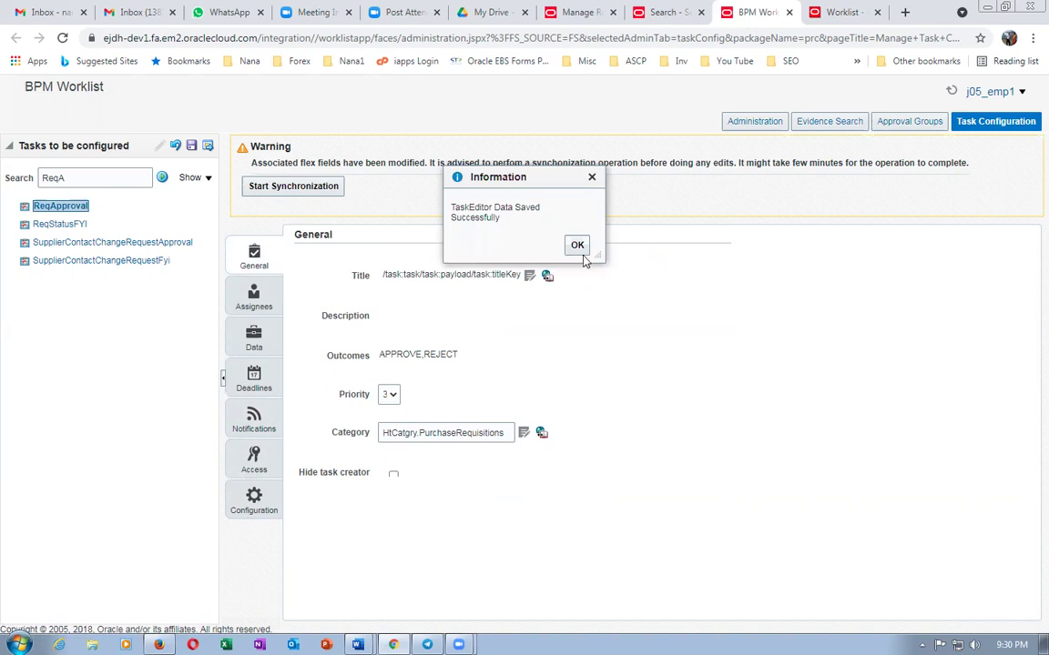
click(577, 244)
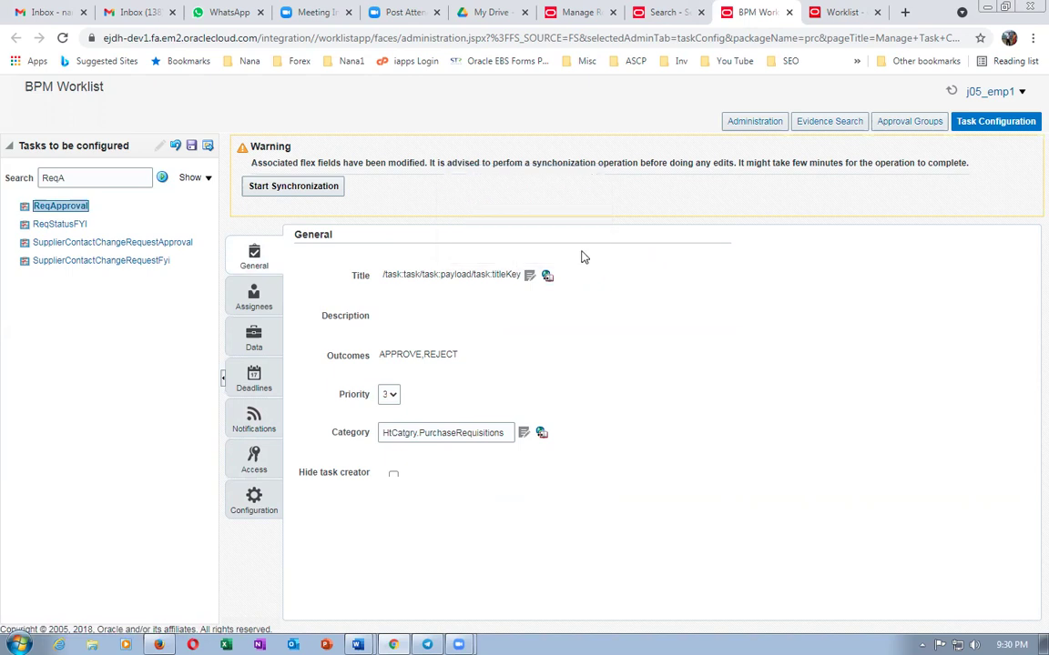
Start flex field synchronization and commit the ReqApproval task configuration.
click(305, 187)
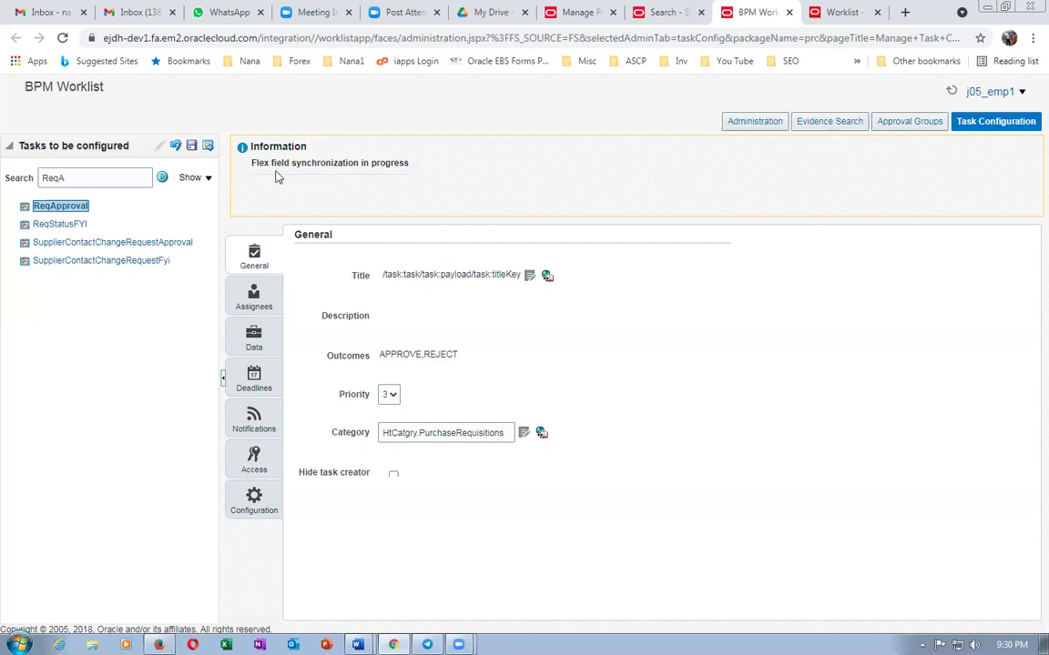
click(208, 146)
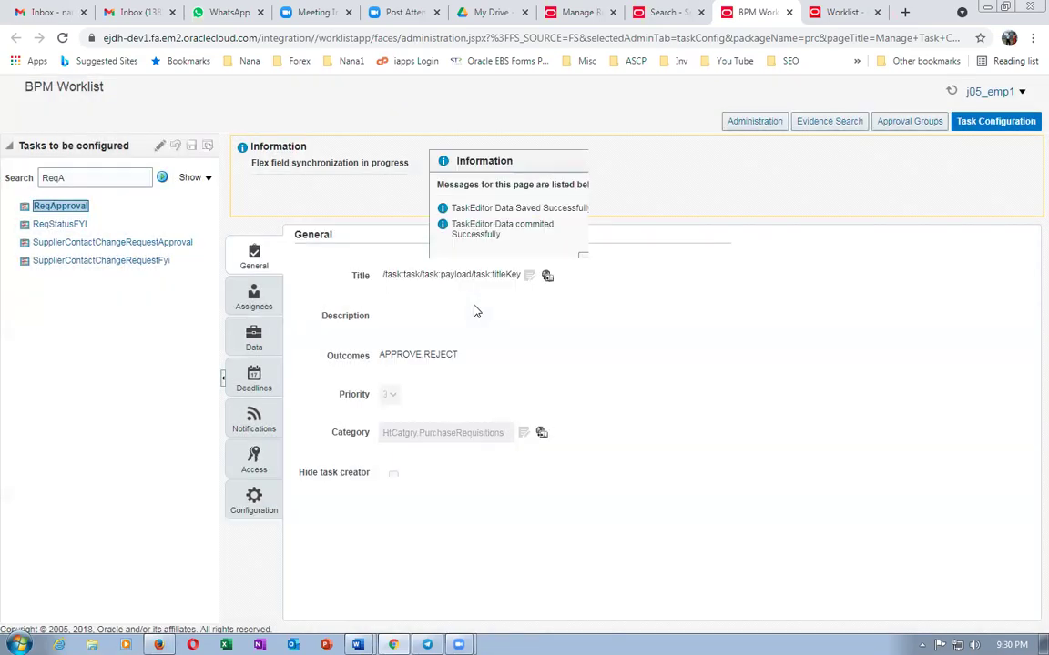
click(593, 265)
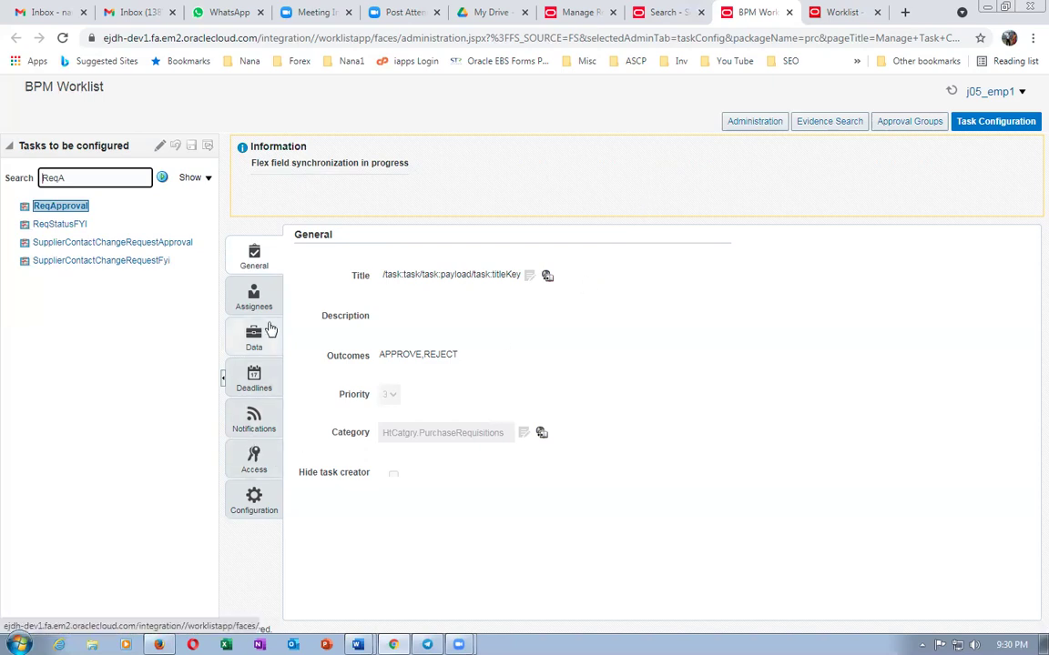
Recheck the committed notification settings, then bring up the Worklist notifications and approvals page.
click(254, 423)
scroll(455, 455, down, 5)
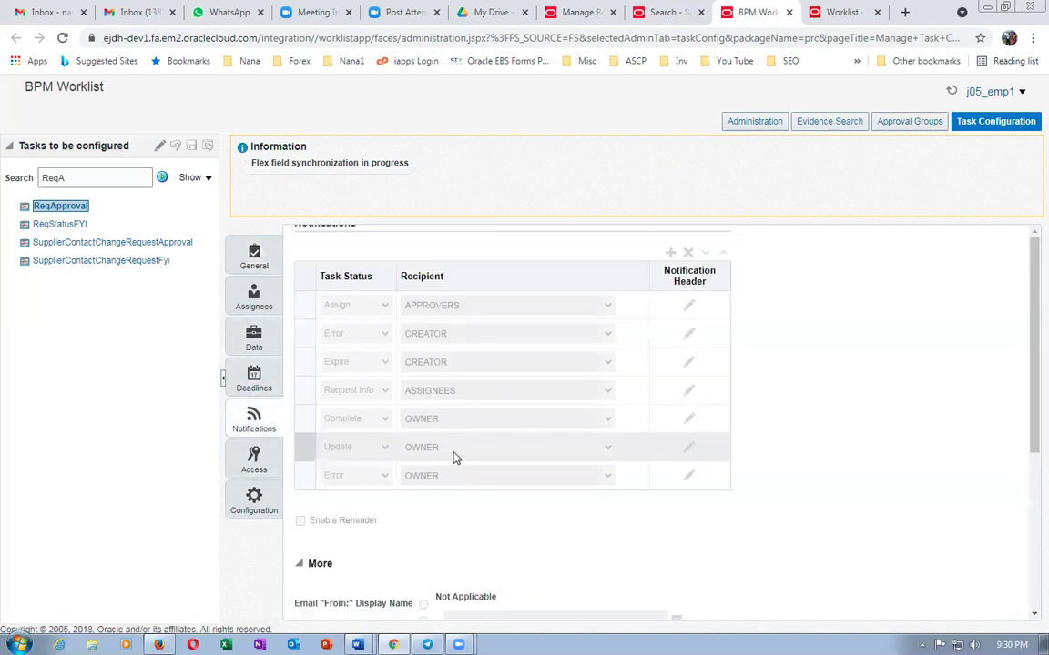
scroll(455, 460, down, 2)
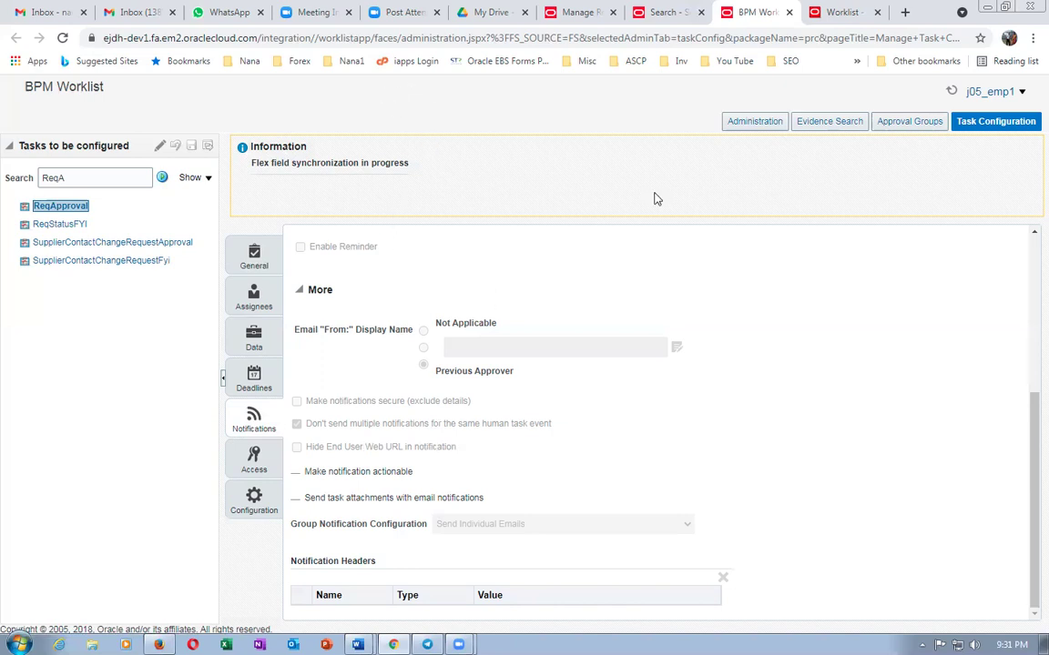
click(845, 13)
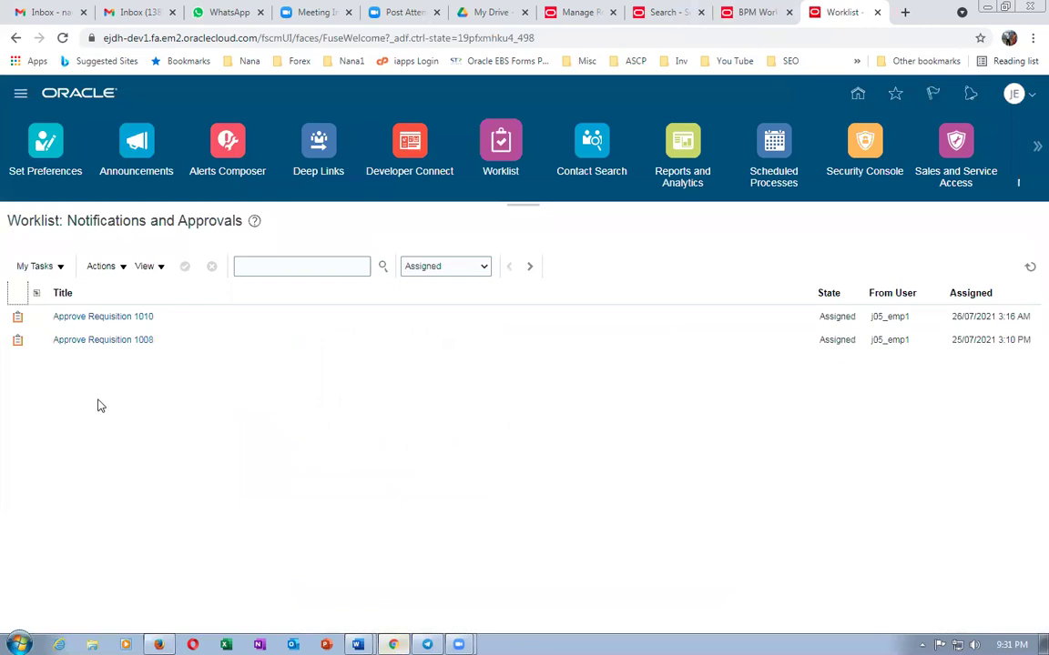
Cycle through the open Oracle tabs and return to the Oracle home springboard.
click(578, 13)
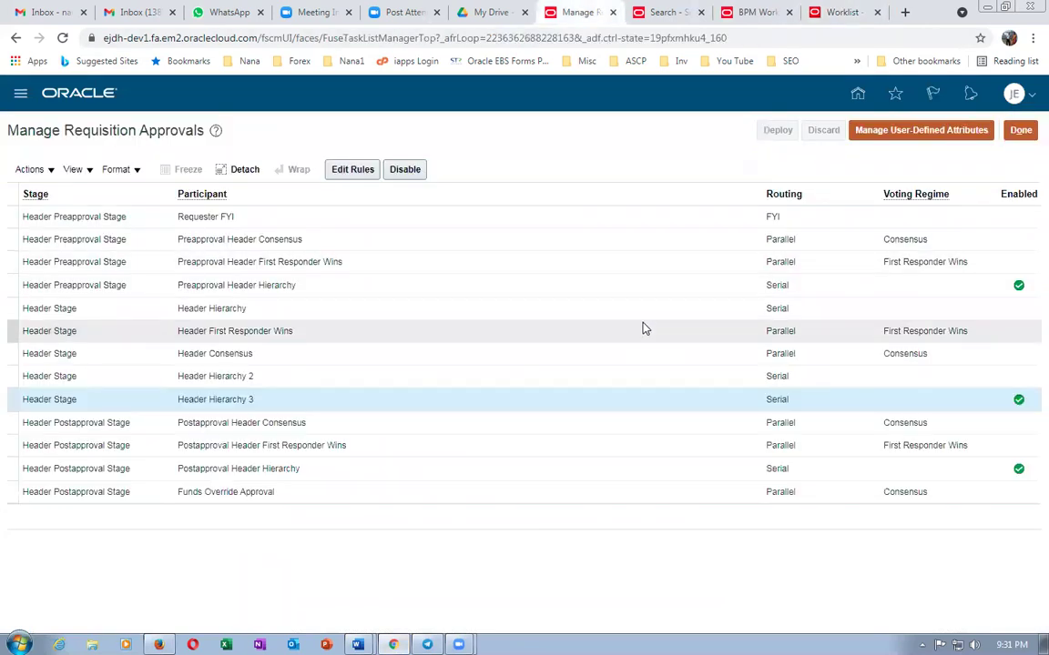
click(671, 13)
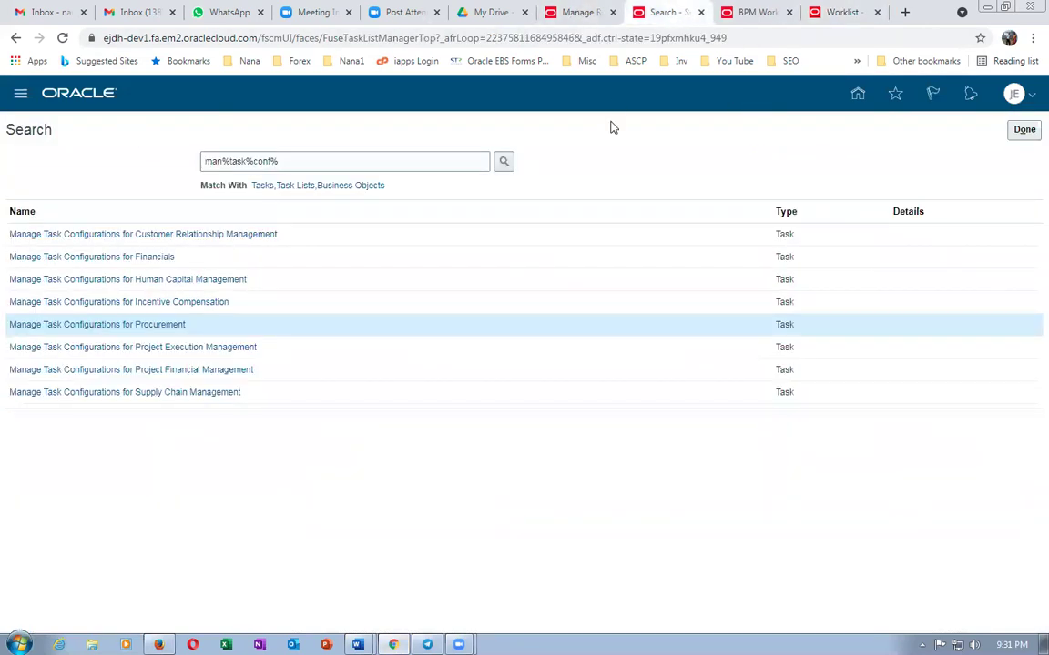
click(860, 95)
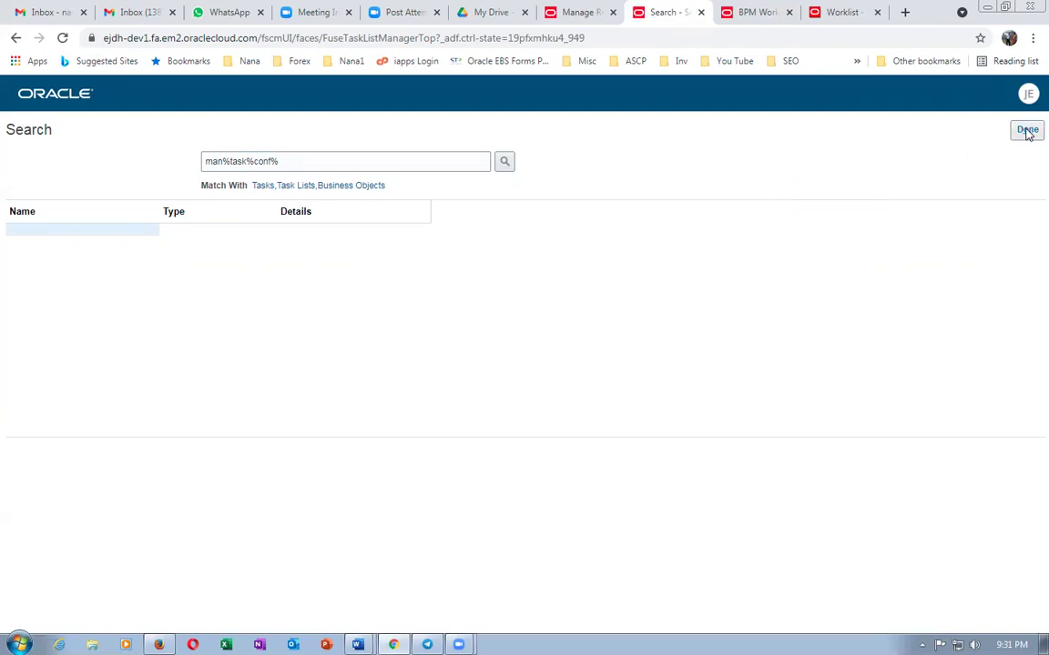
click(765, 14)
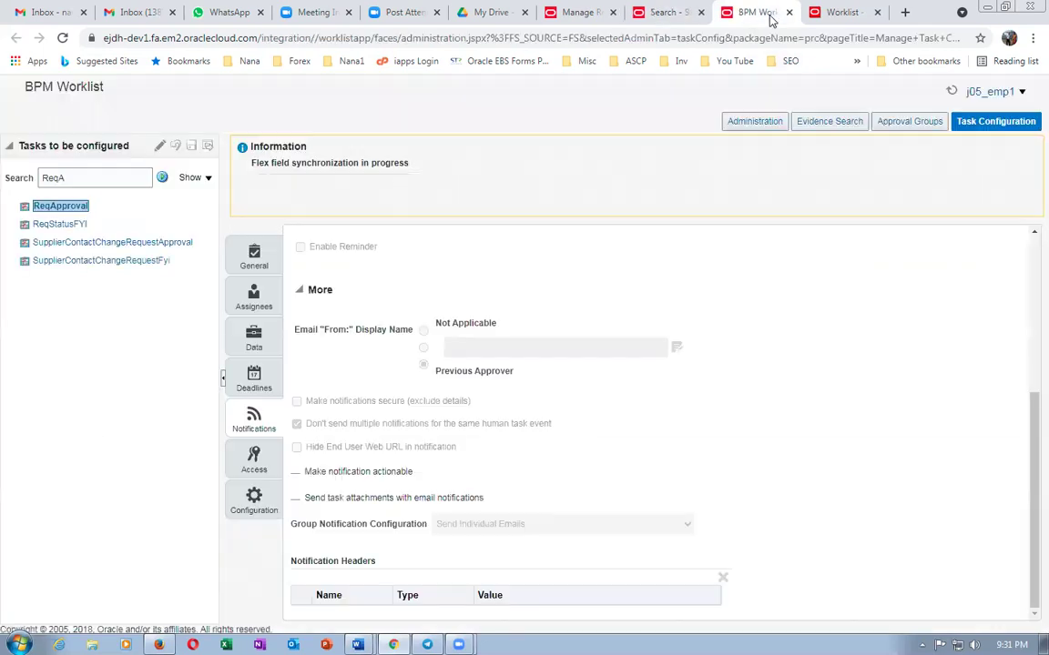
click(838, 14)
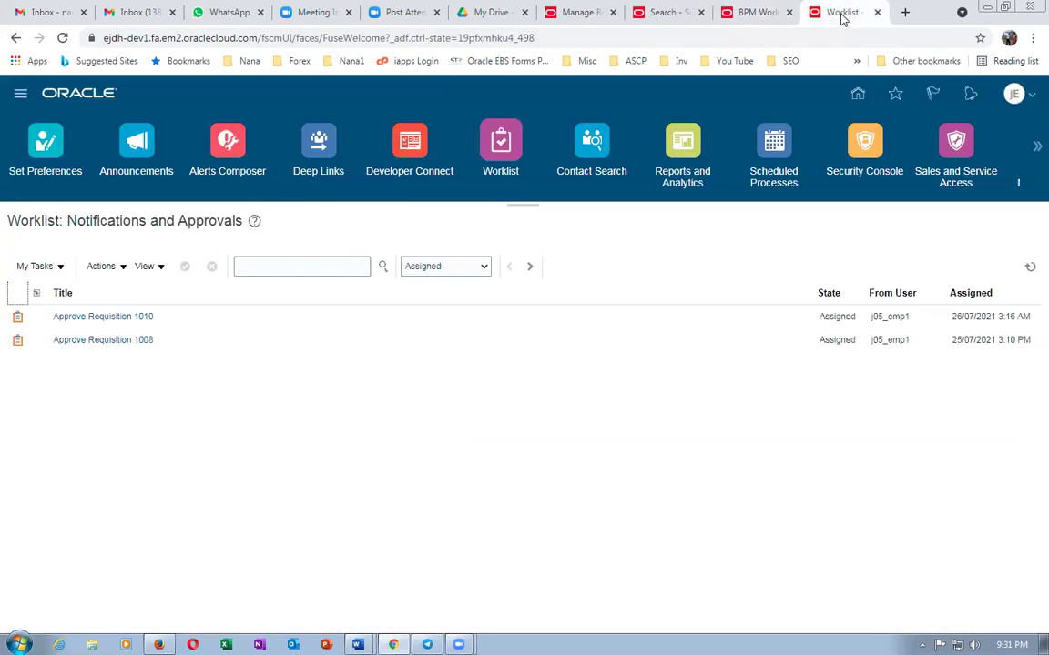
click(858, 94)
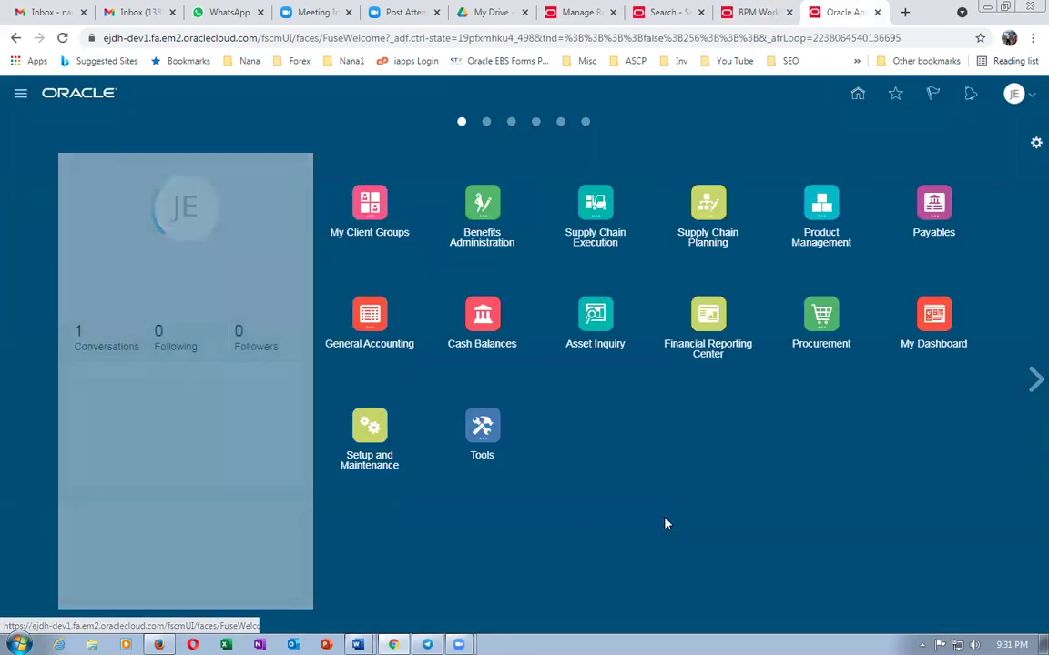
Open requisition 1012 from Procurement > Purchase Requisitions.
click(833, 339)
click(561, 404)
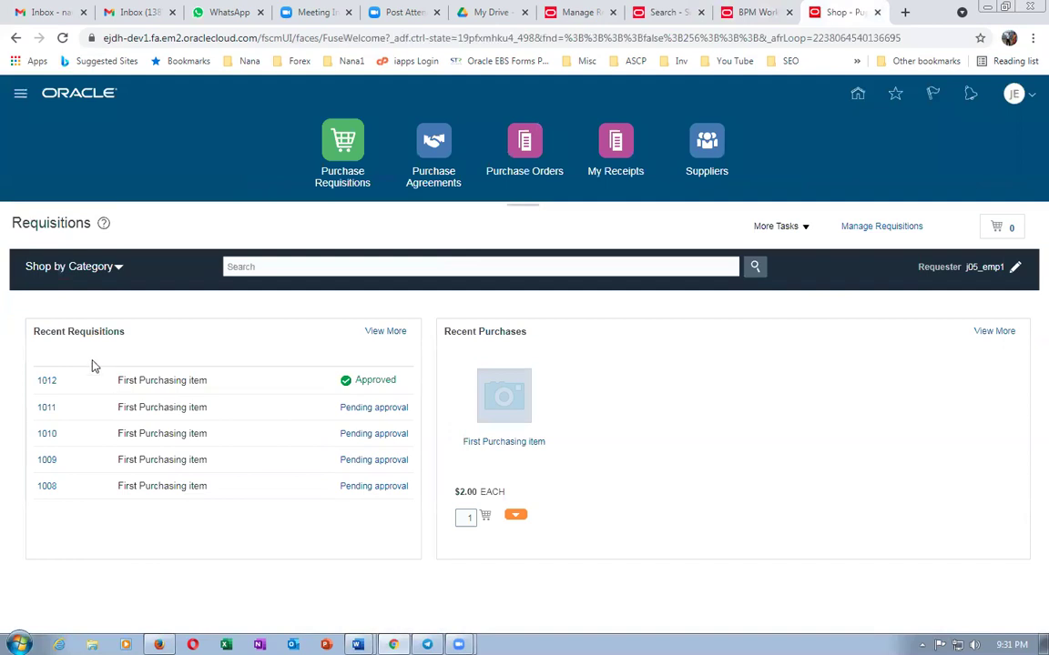
click(50, 390)
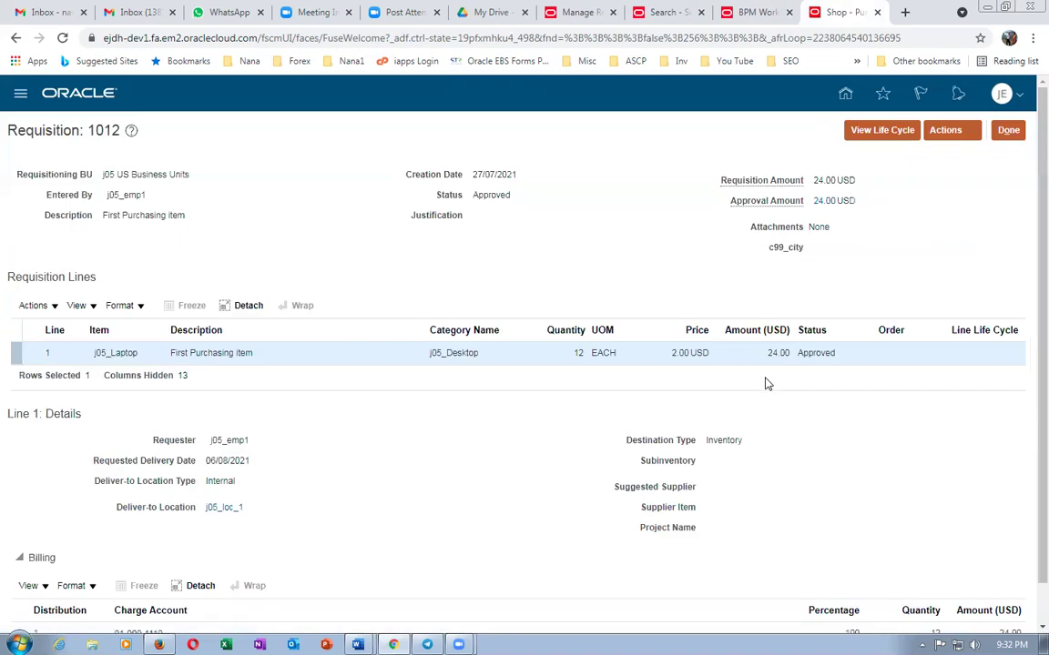
Withdraw and edit requisition 1012, resubmit it for approval, and reopen its details.
click(951, 133)
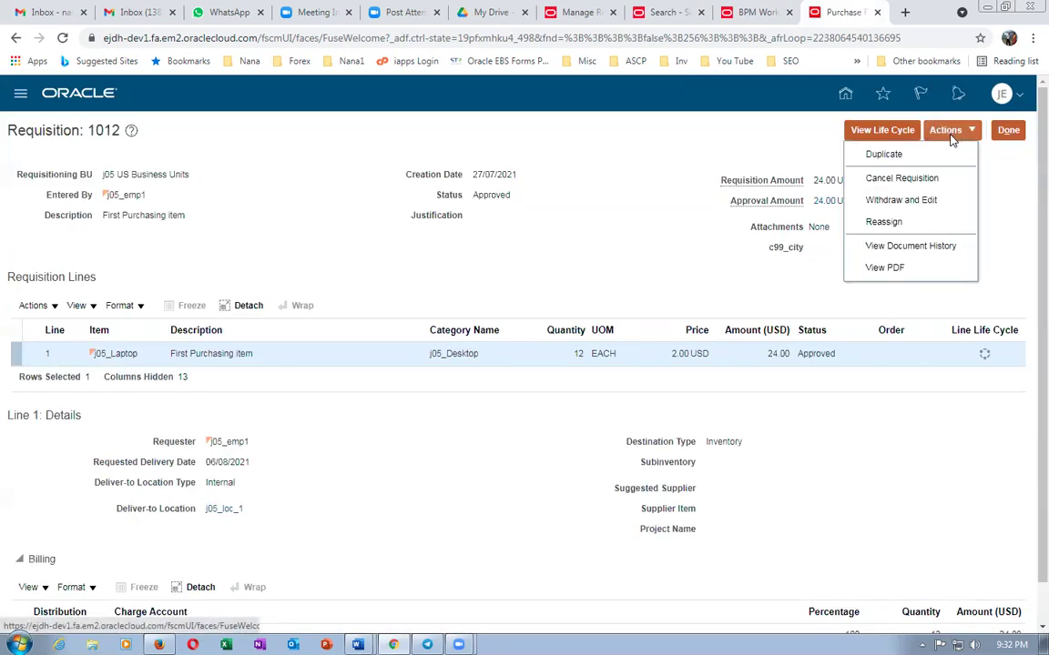
click(925, 203)
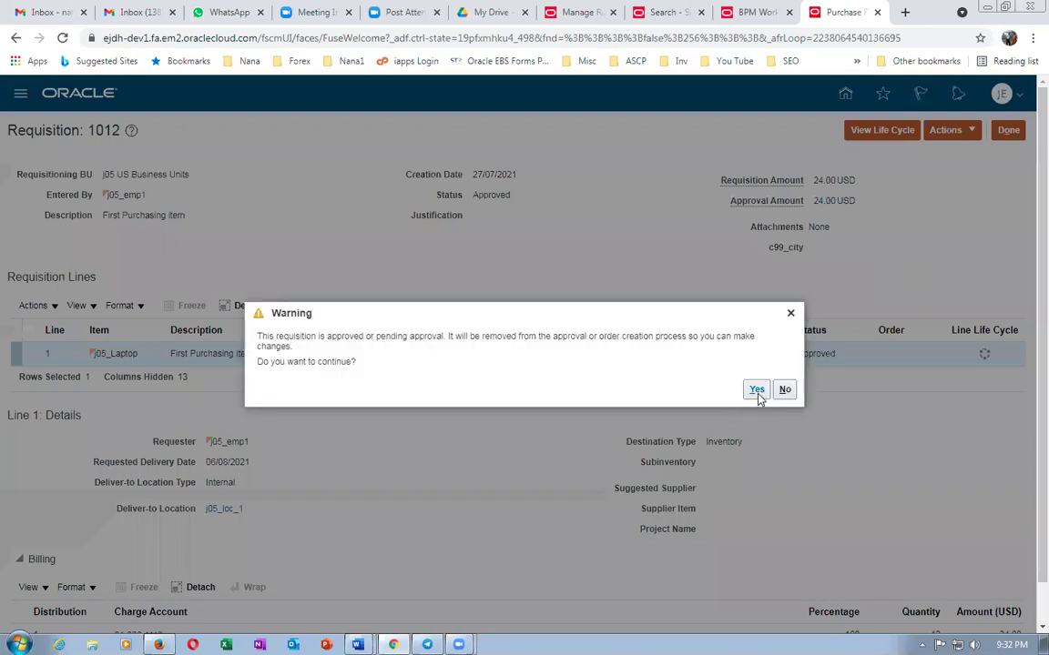
click(756, 390)
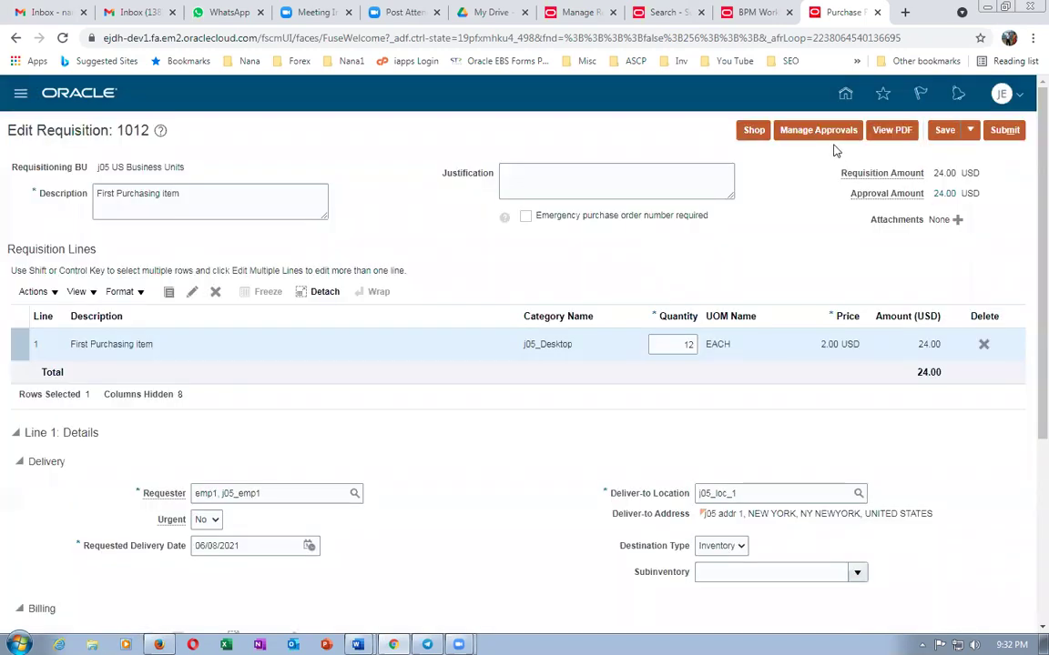
click(945, 130)
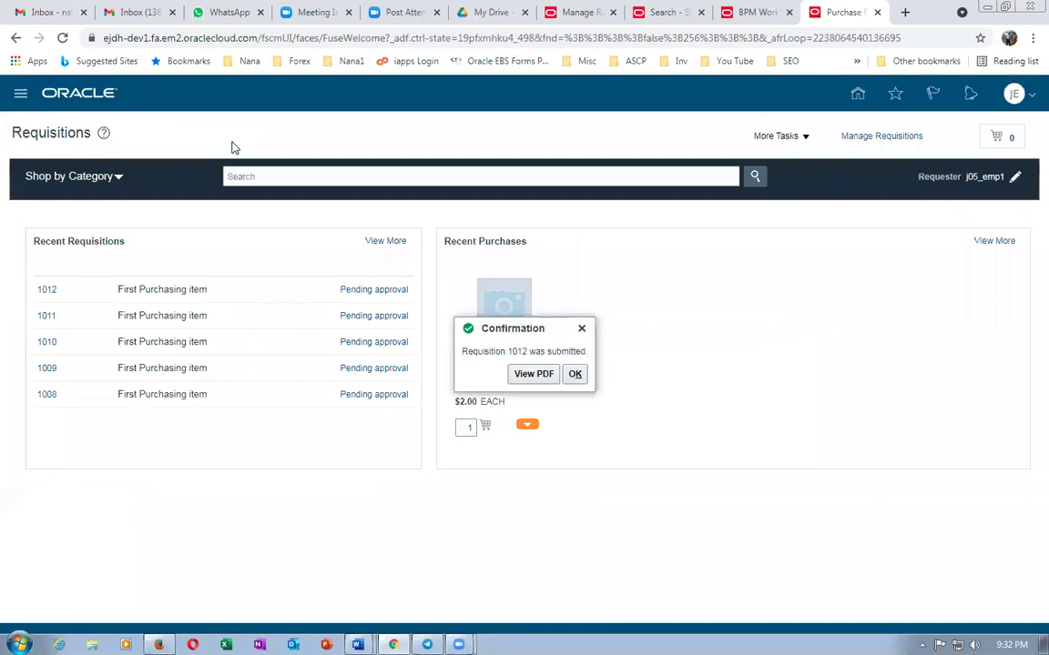
click(576, 375)
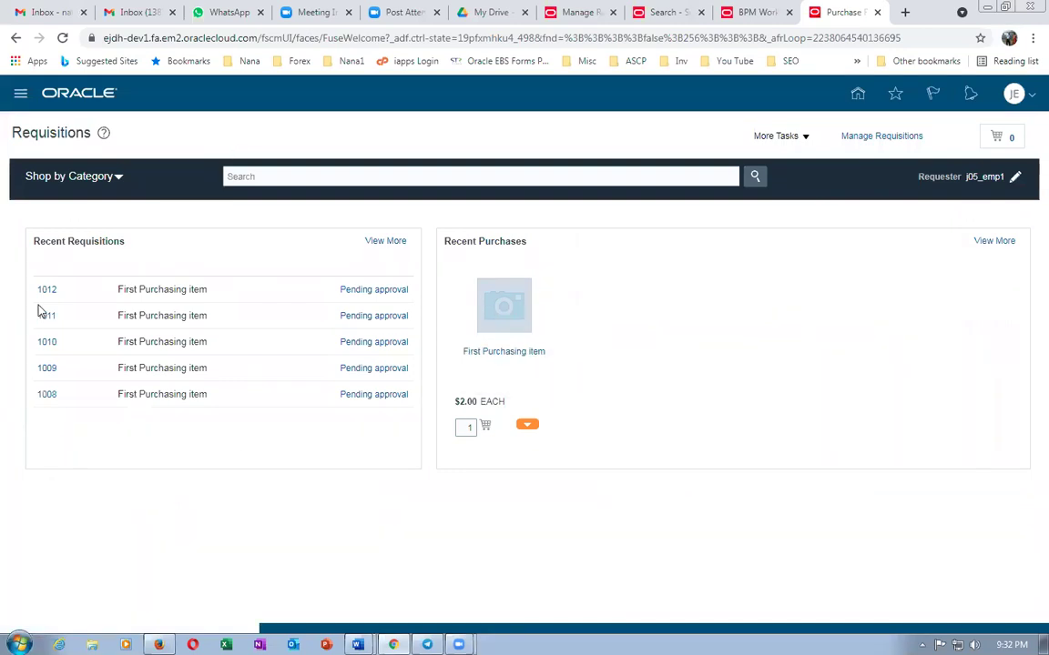
click(49, 291)
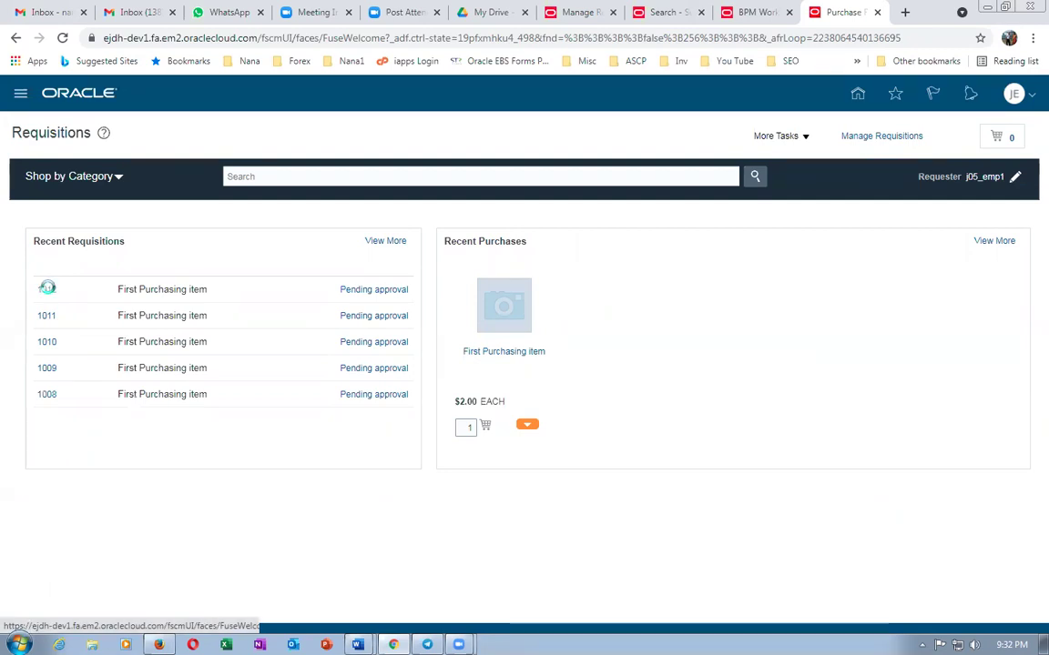
click(45, 13)
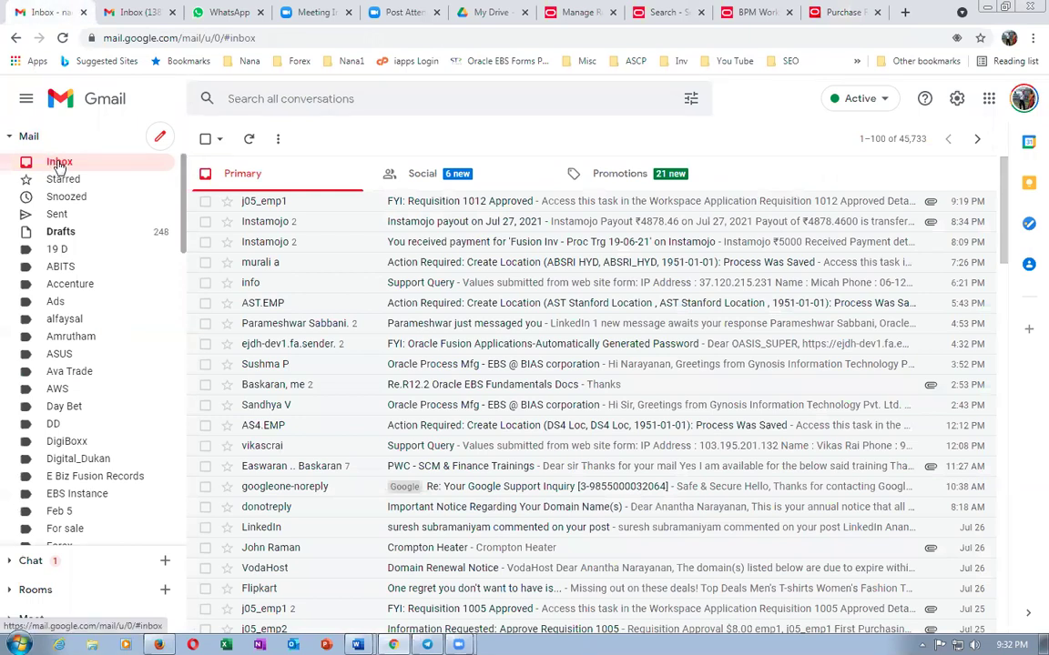
Check both Gmail inboxes, then open requisition 1012's Pending approval details.
click(147, 8)
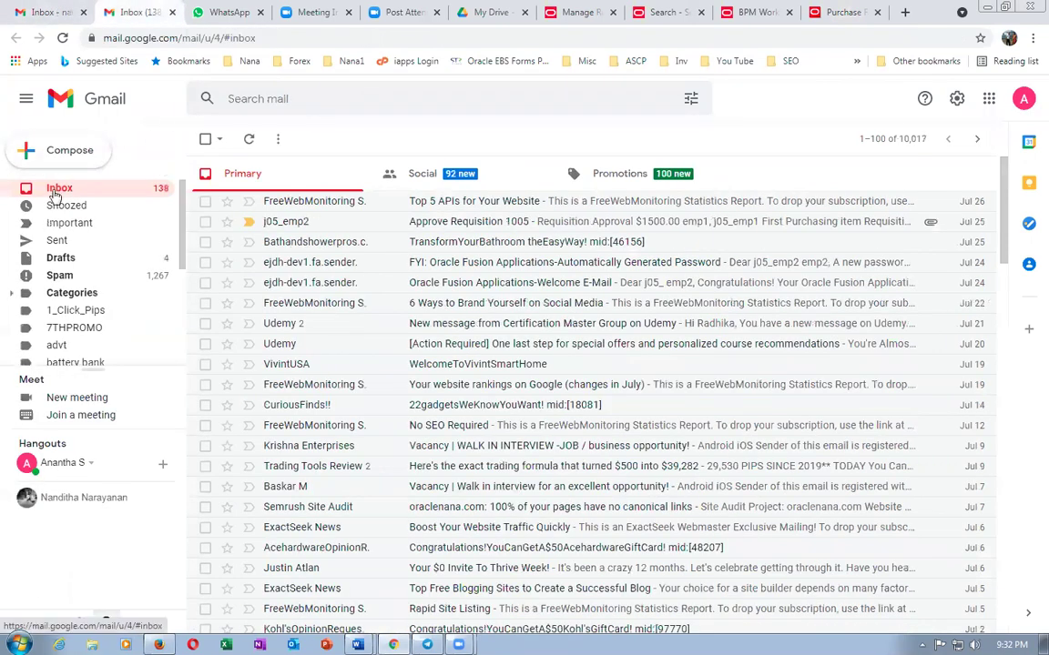
click(52, 14)
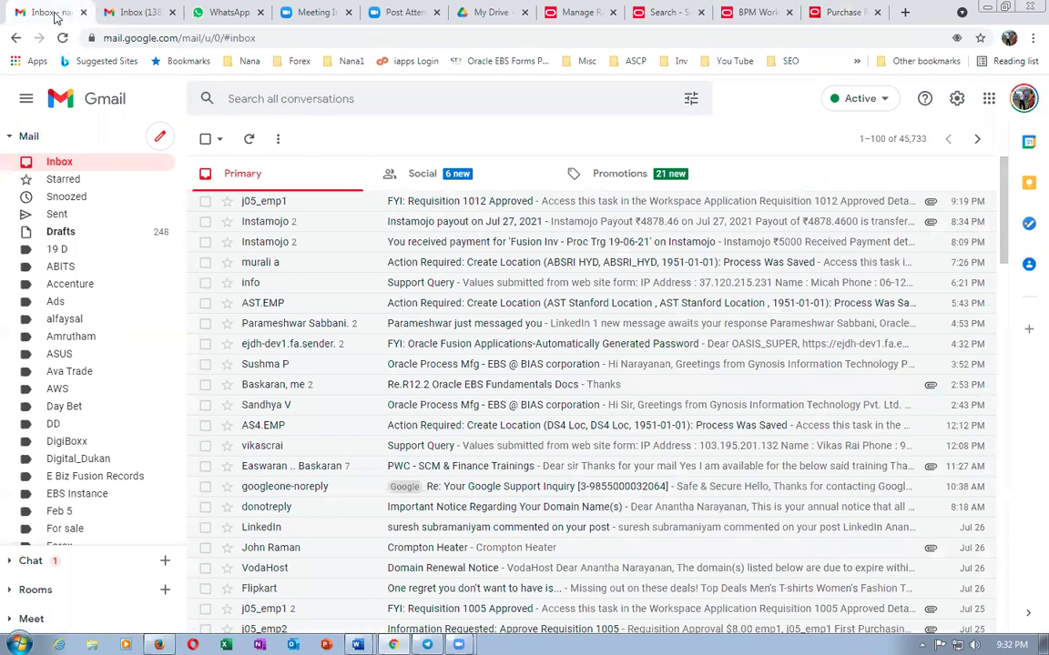
click(840, 14)
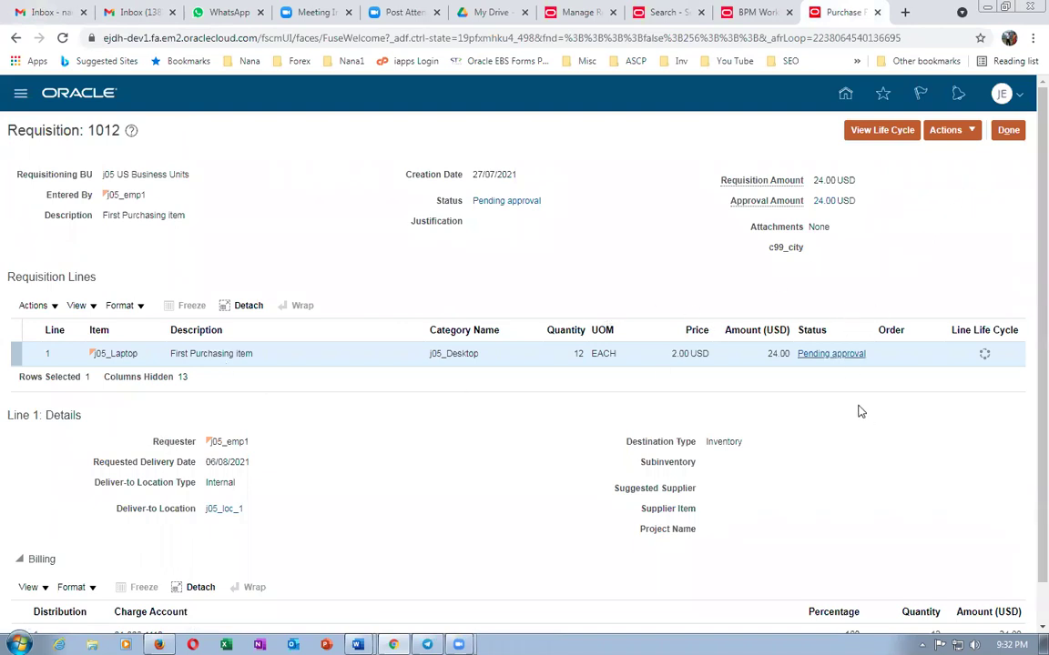
click(855, 354)
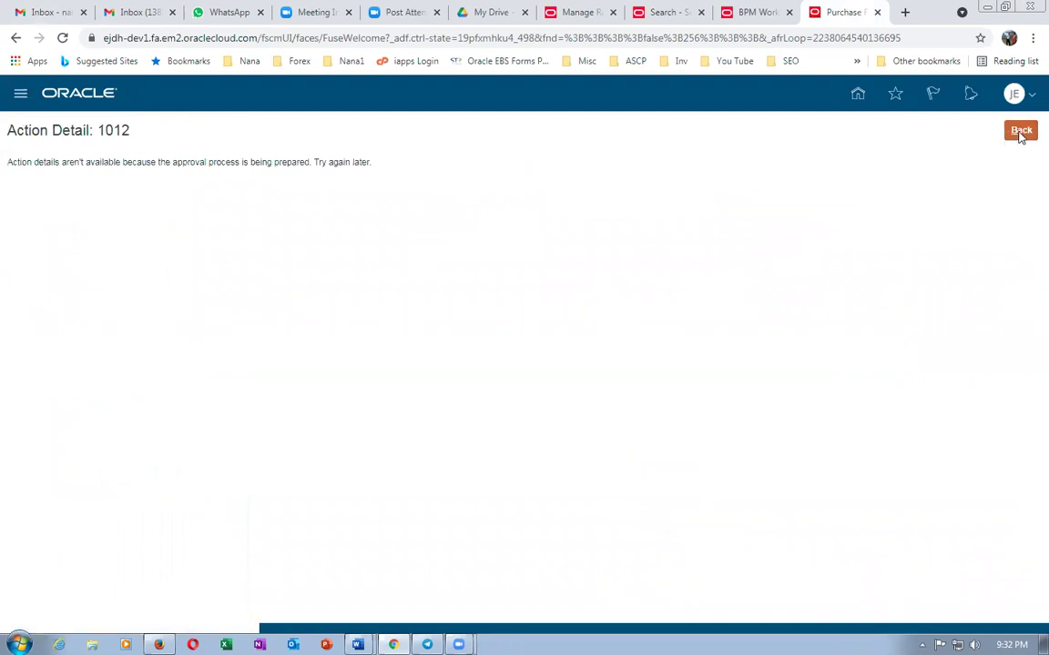
Leave requisition 1012's details and reopen its Pending approval status.
click(1019, 131)
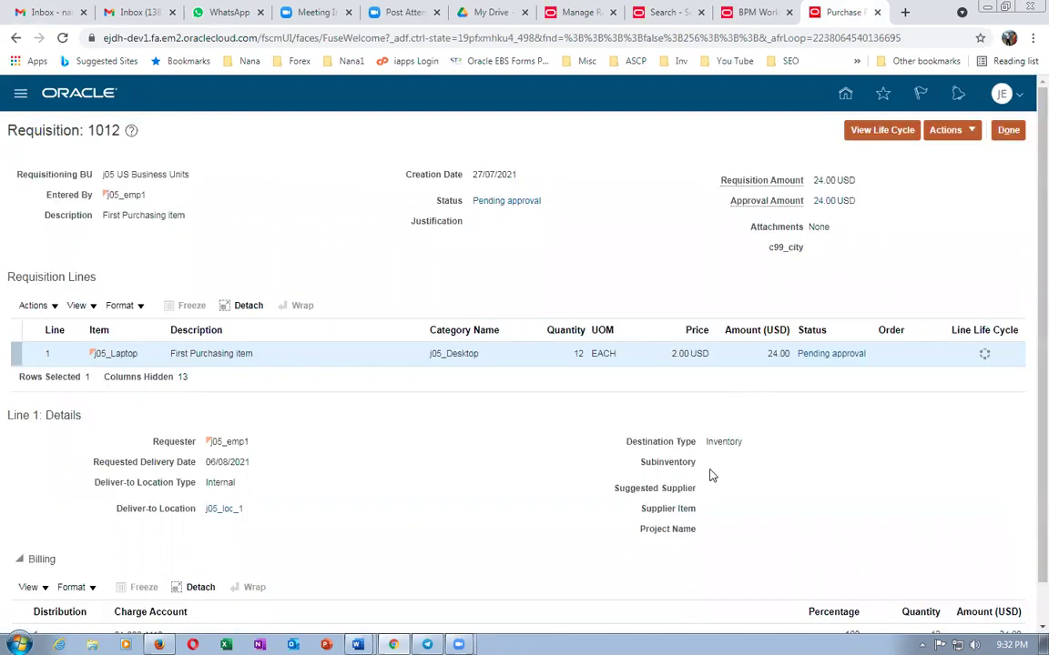
click(1007, 130)
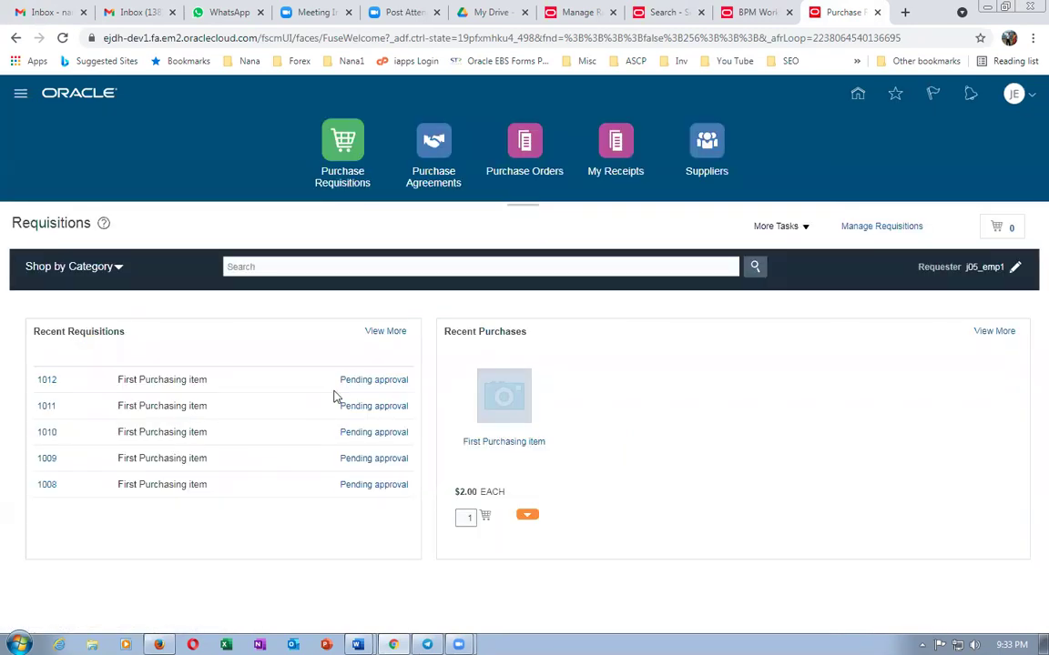
click(364, 381)
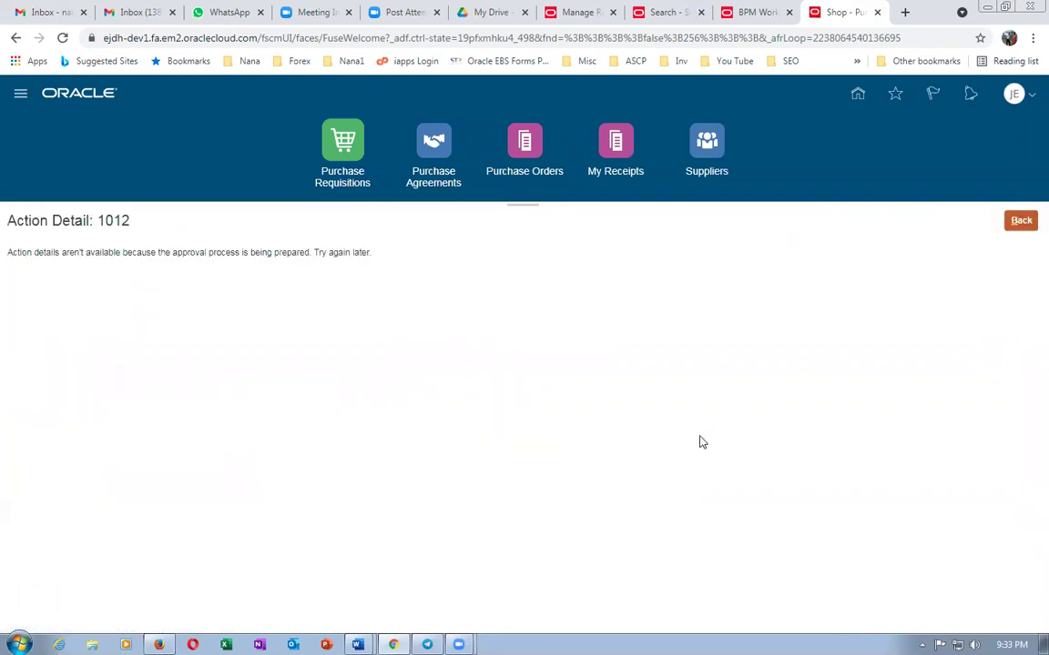
Open the Notifications and Approvals worklist from Navigator > Tools > Worklist.
click(20, 96)
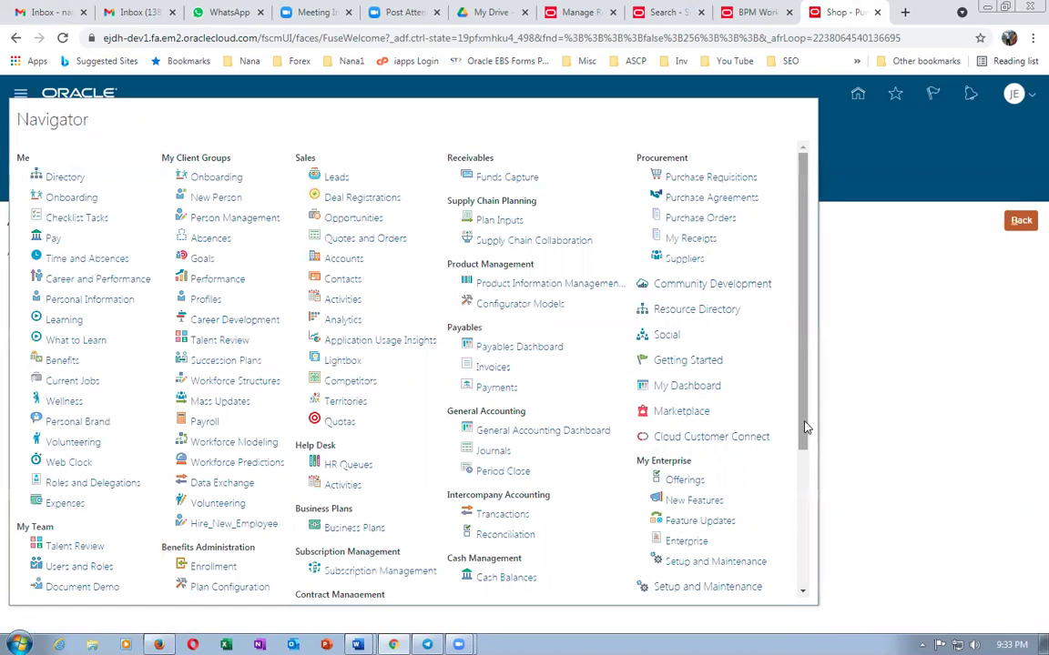
scroll(805, 427, down, 3)
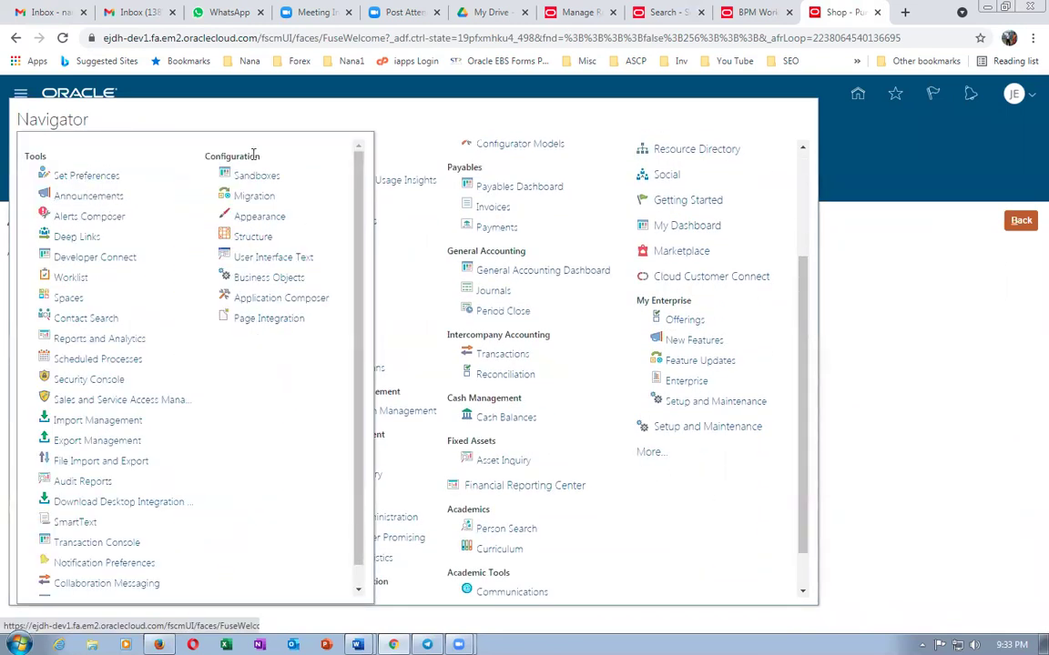
click(73, 278)
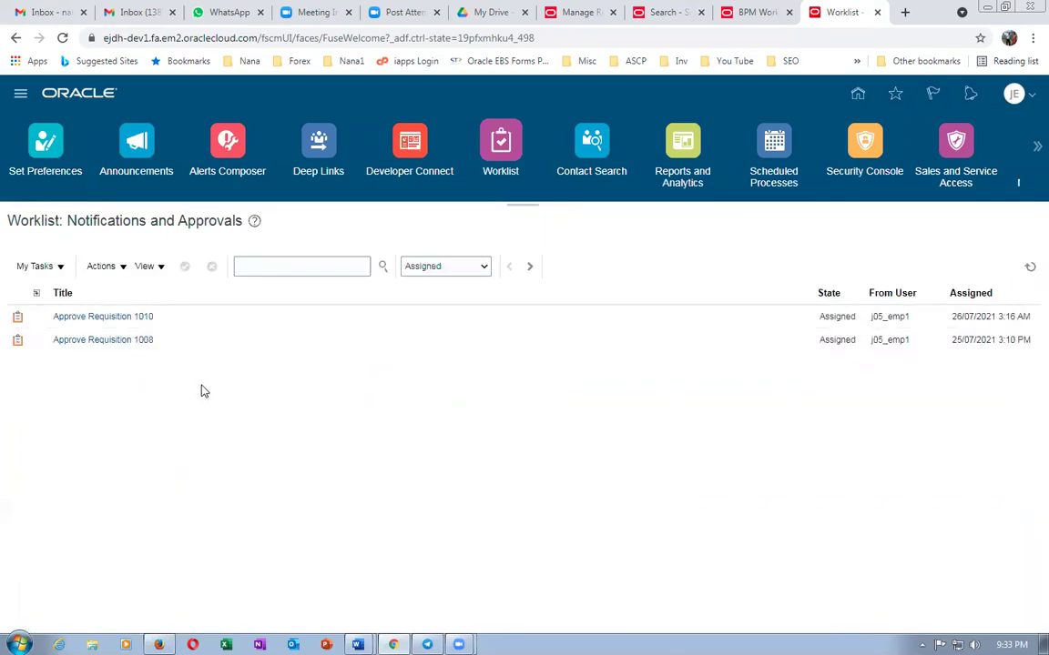
click(1030, 266)
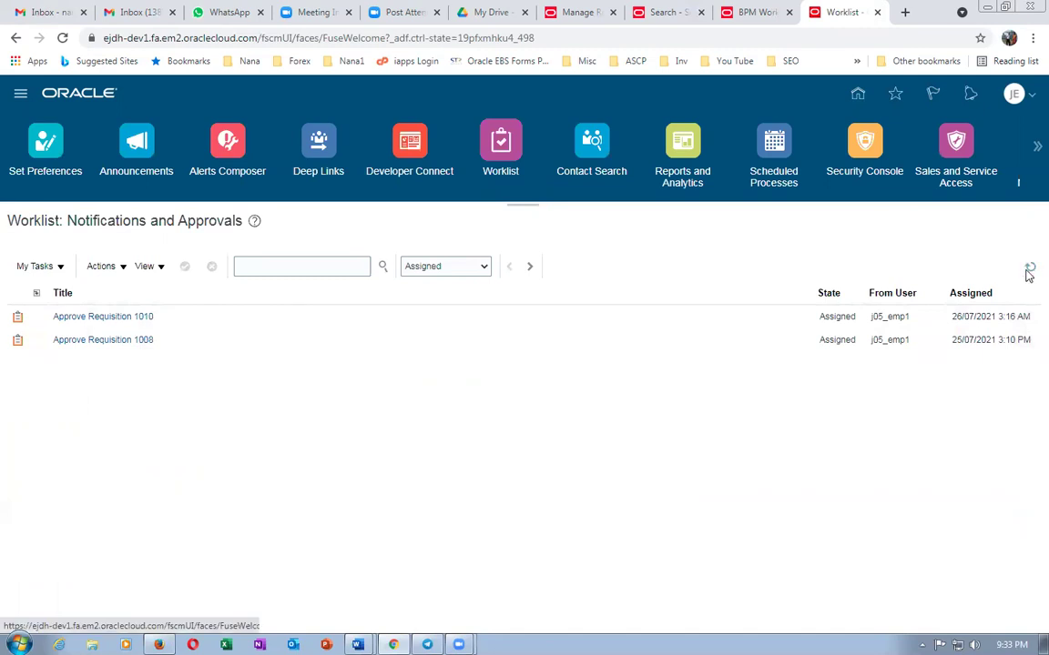
click(1030, 266)
click(1029, 267)
click(1029, 268)
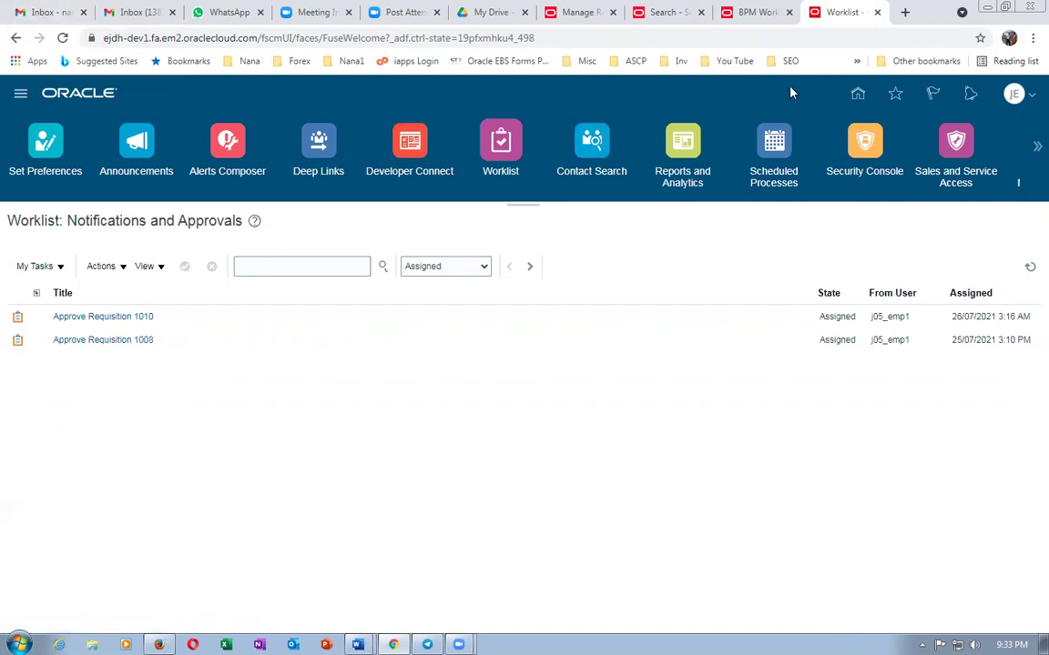
right_click(831, 12)
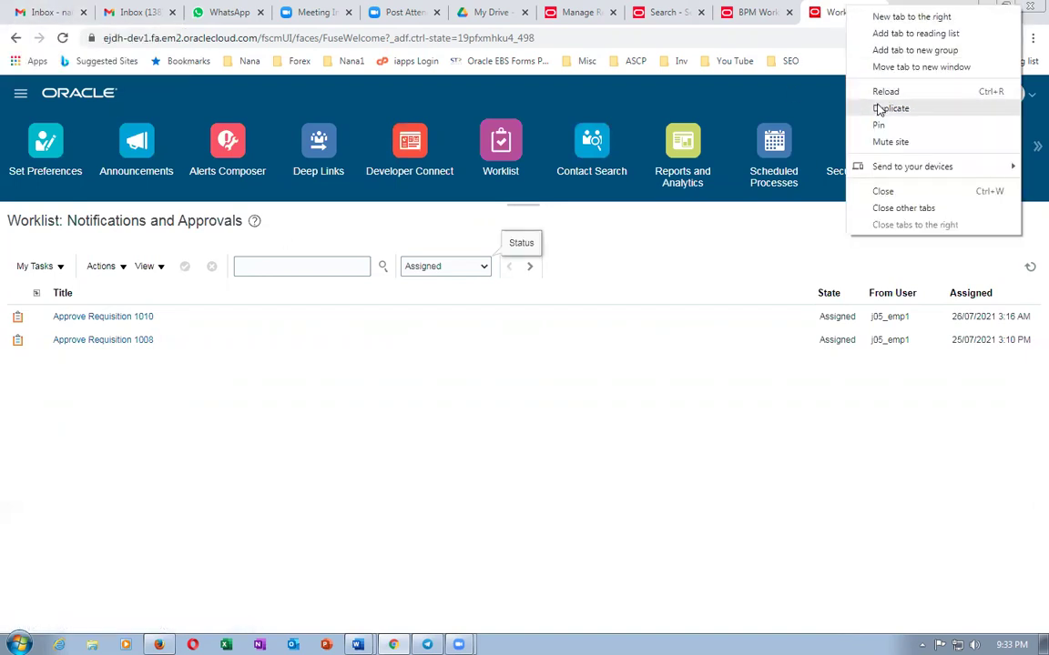
click(877, 108)
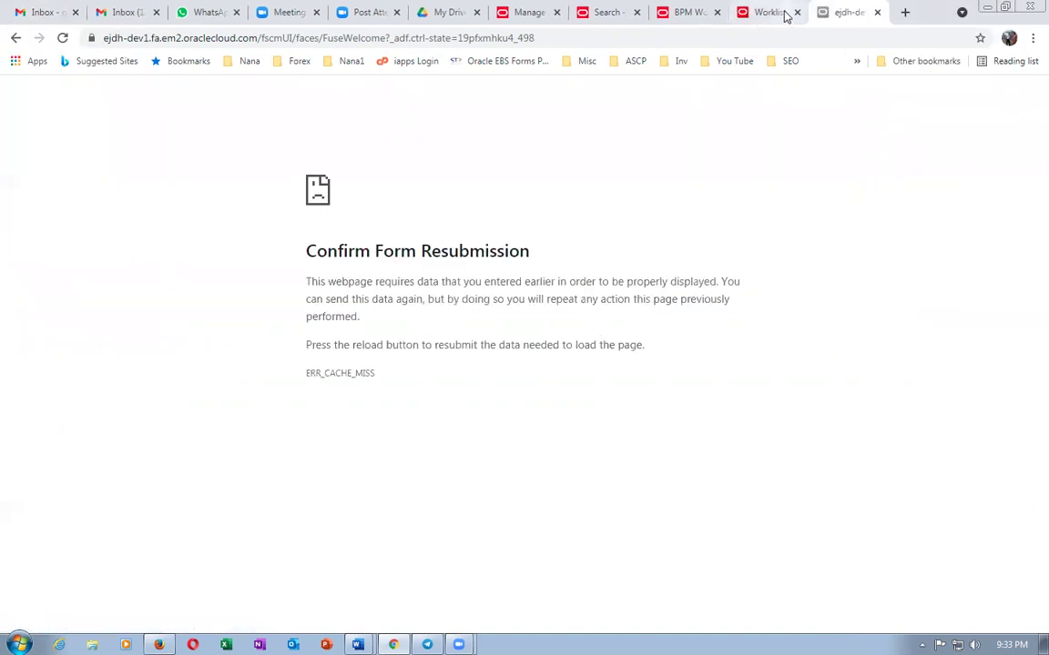
click(773, 11)
click(1030, 272)
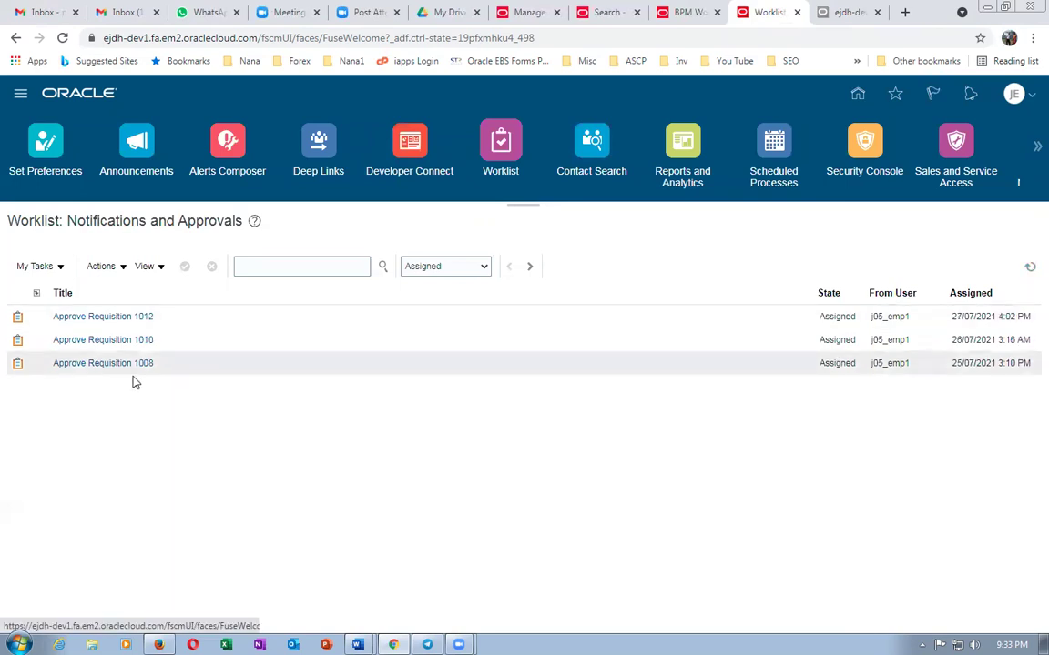
Approve requisition 1012's worklist task with the comment 'second test'.
click(122, 318)
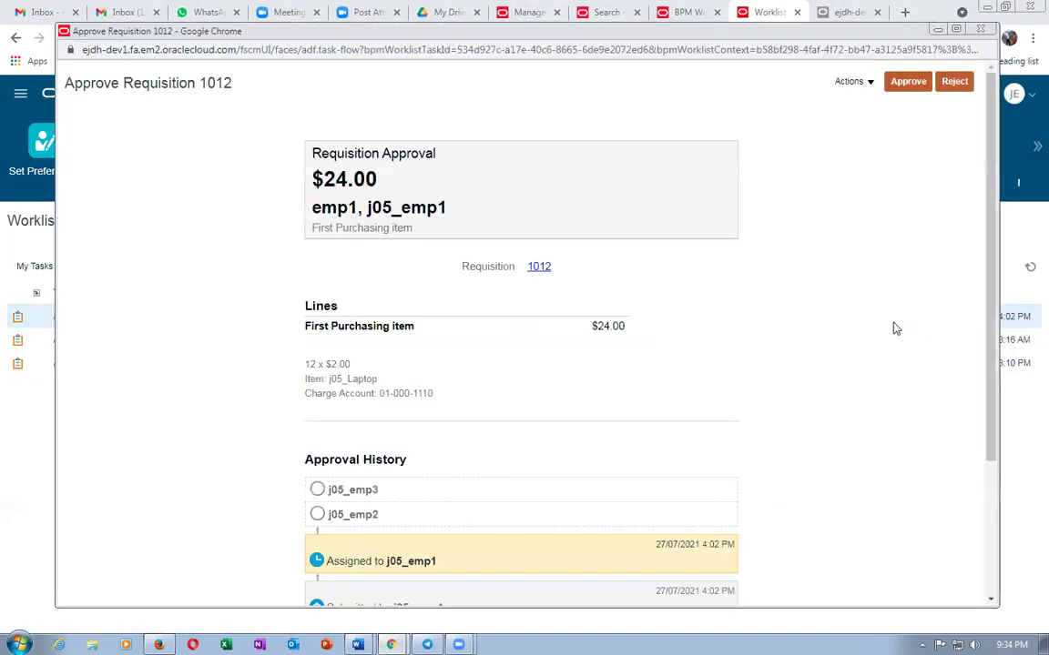
click(910, 81)
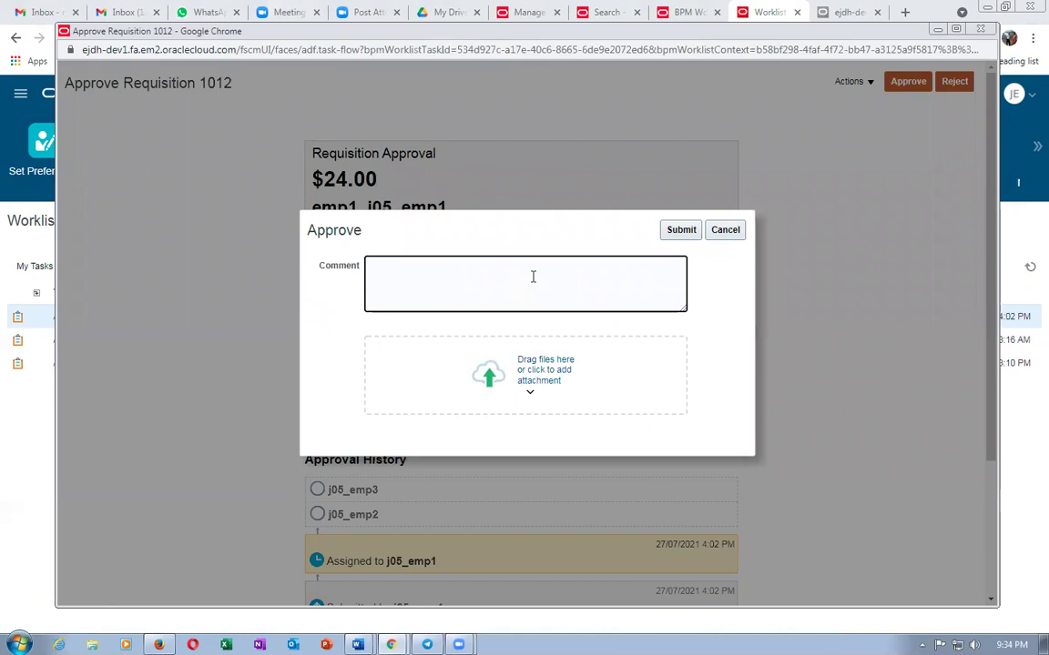
text(second test)
click(681, 230)
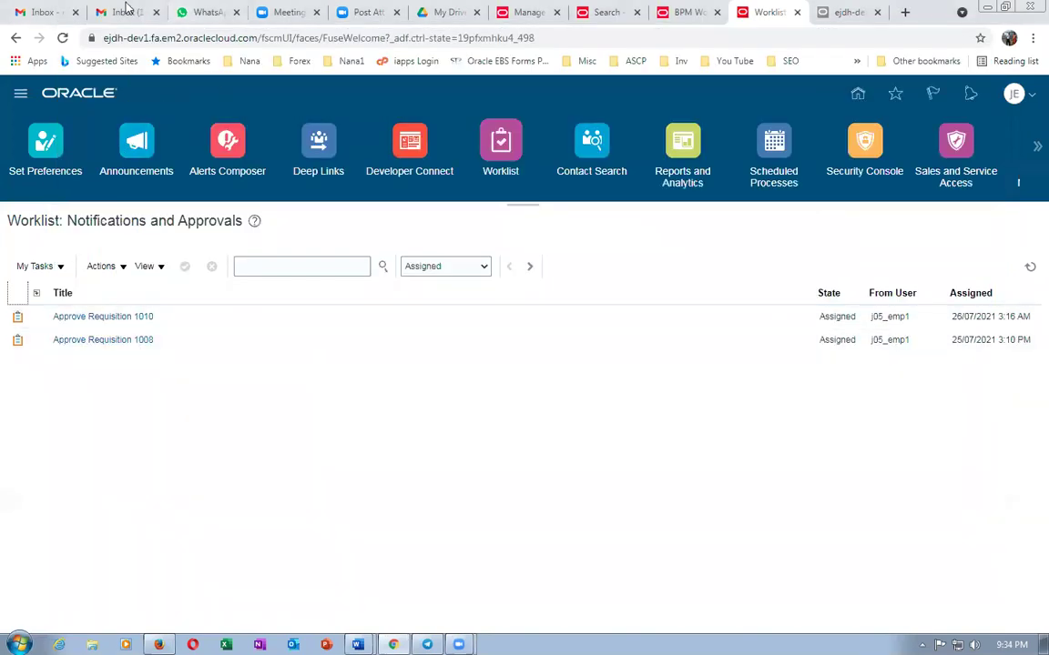
Check Gmail and the Oracle tabs, closing the Confirm Form Resubmission tab.
click(120, 12)
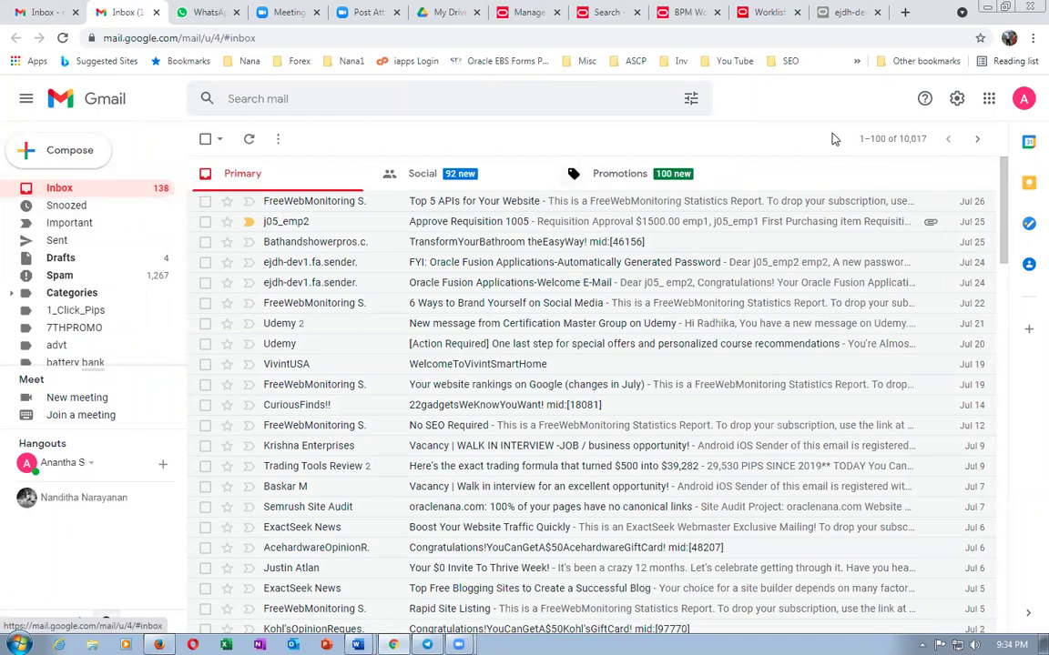
click(770, 14)
click(852, 13)
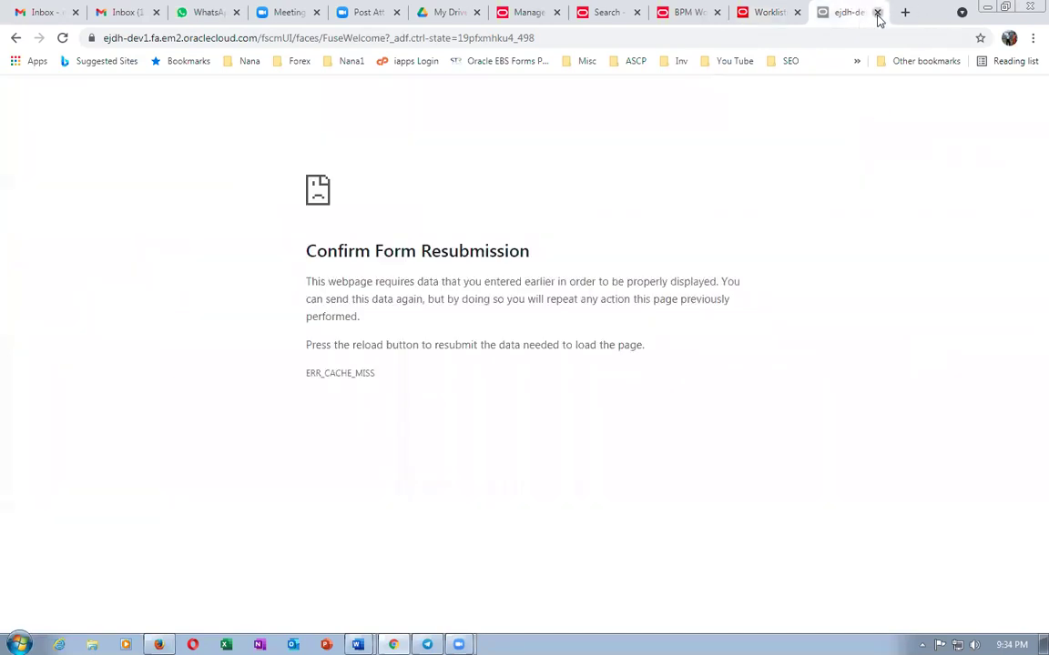
click(876, 12)
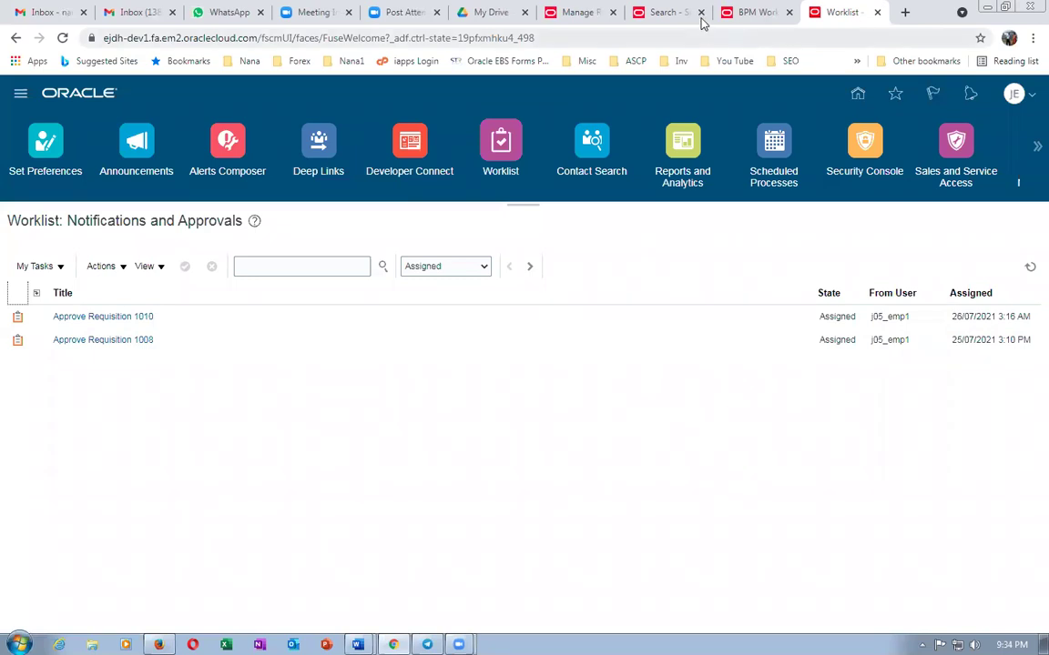
click(767, 16)
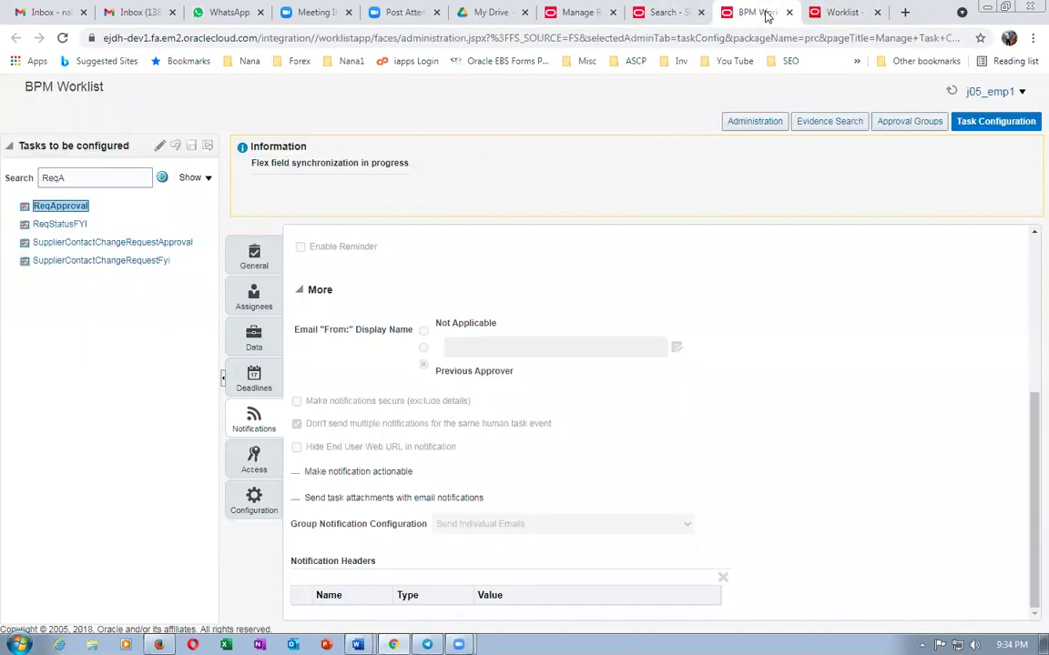
click(839, 12)
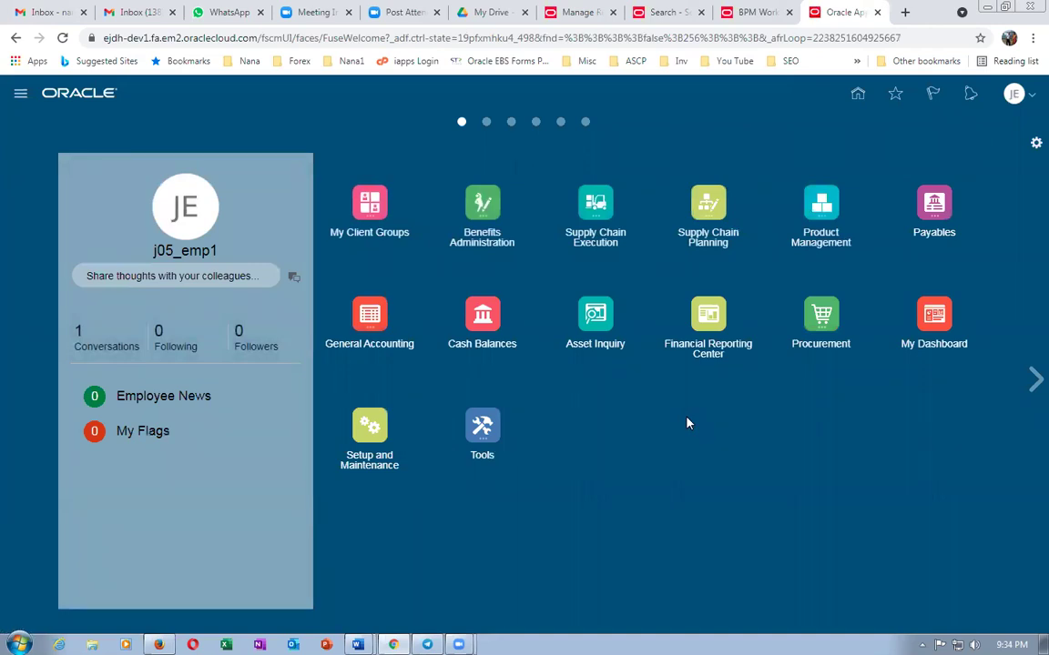
Open requisition 1012 under Procurement and show its approval flow with j05_emp2 assigned.
click(825, 319)
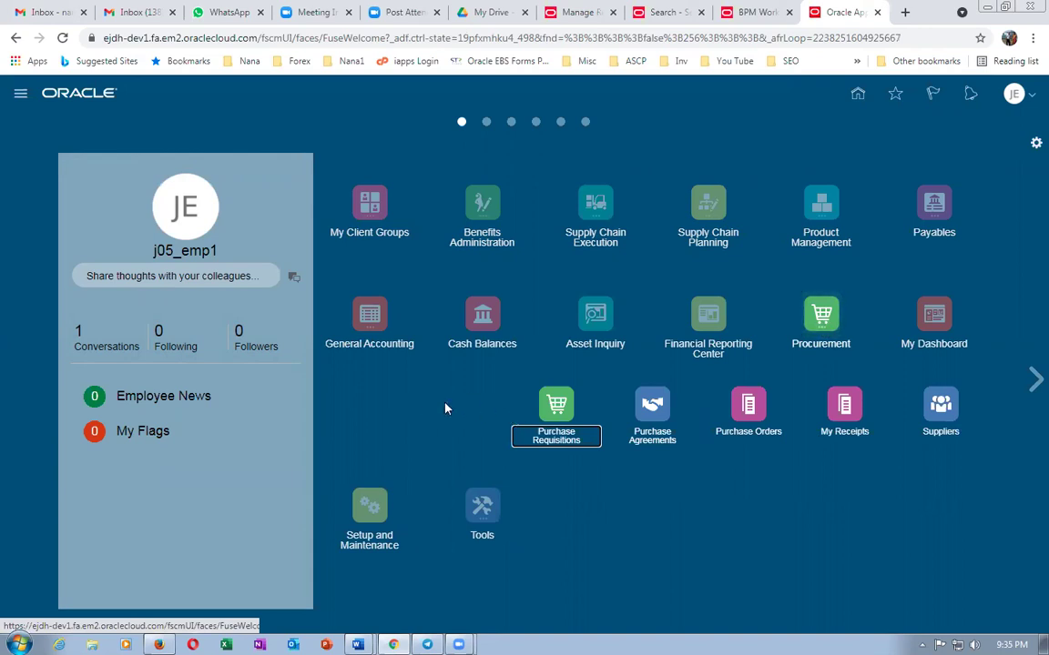
click(548, 405)
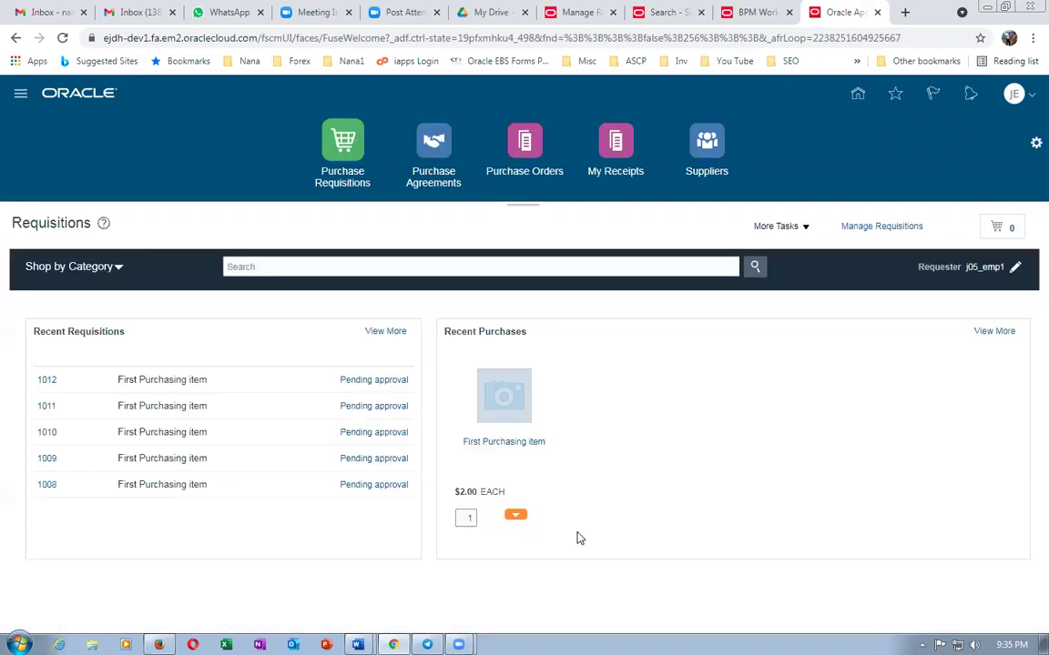
click(46, 380)
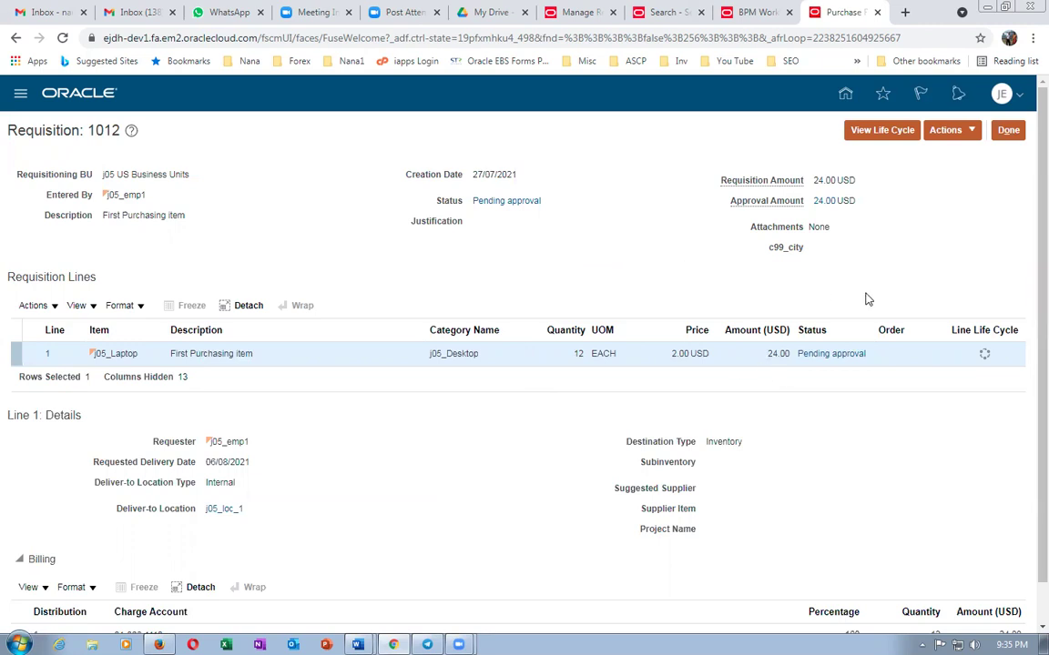
click(837, 356)
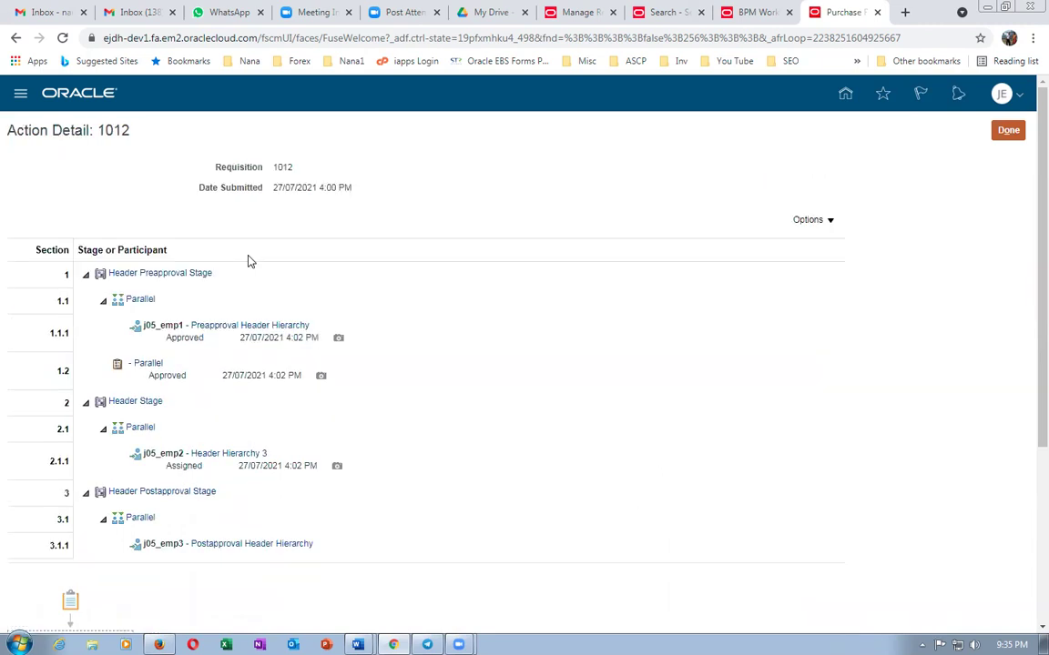
scroll(250, 260, down, 3)
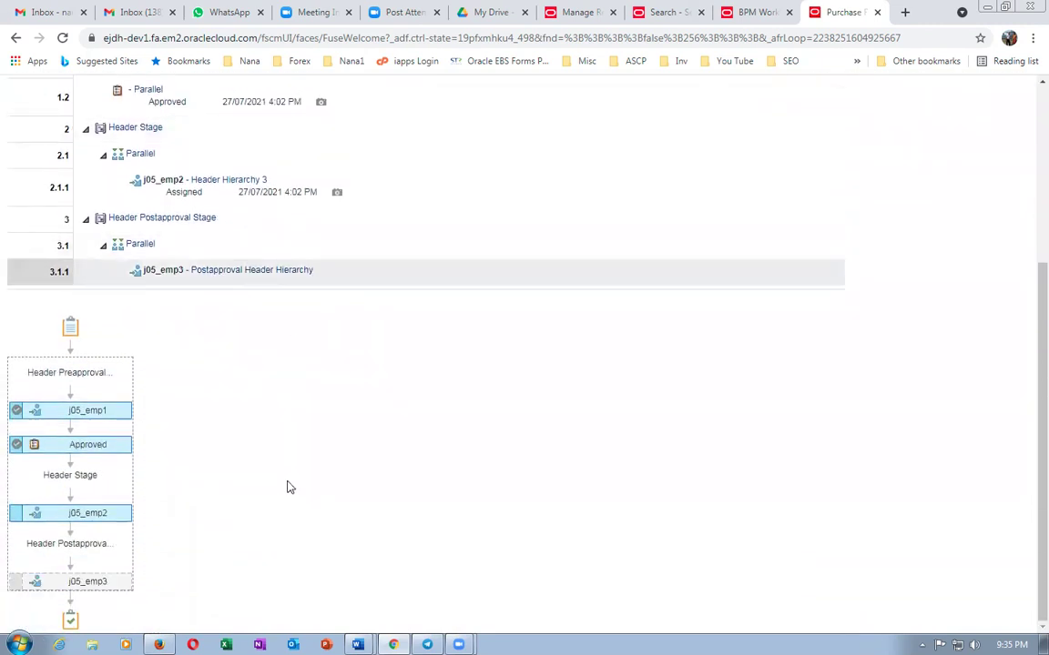
mouse_move(57, 526)
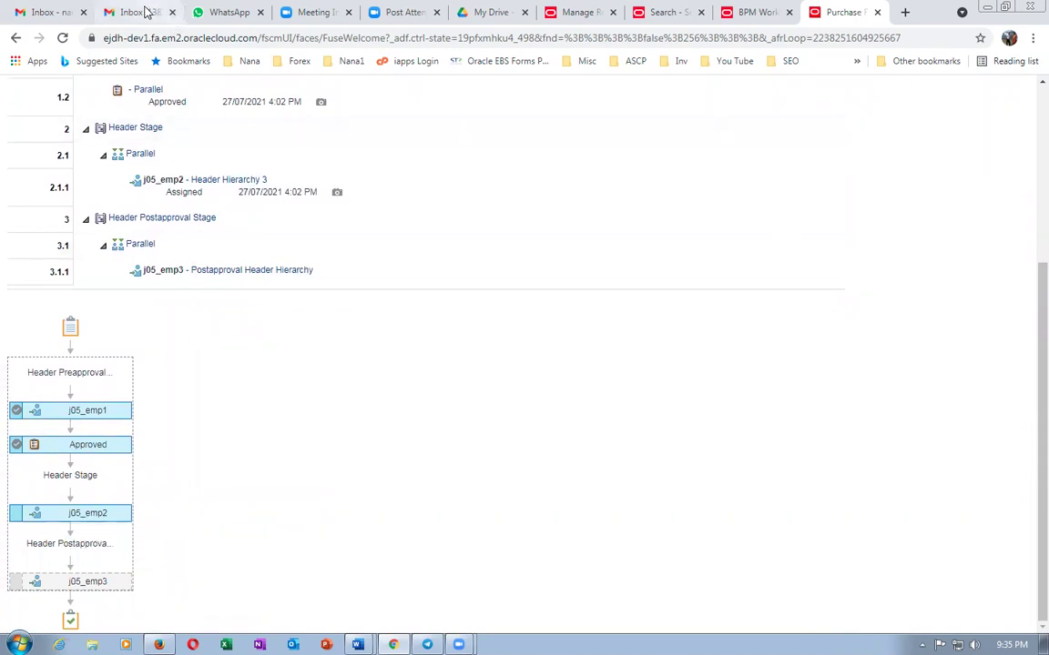
Check the Gmail, WhatsApp and Zoom tabs and close the Zoom Post Attendee tab.
click(143, 12)
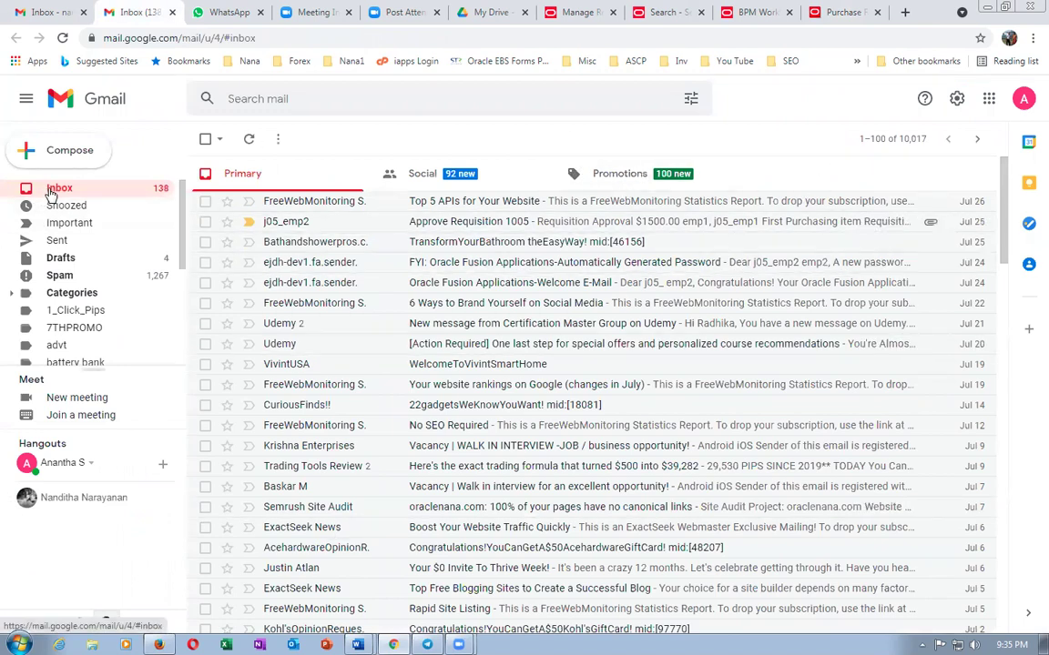
click(50, 14)
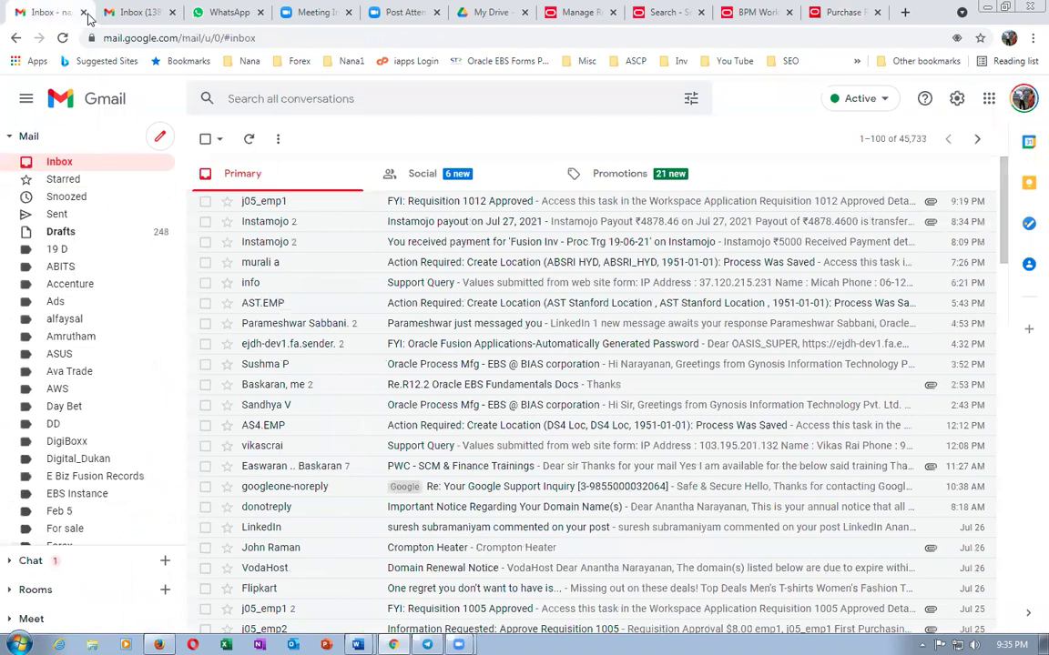
click(134, 13)
click(219, 14)
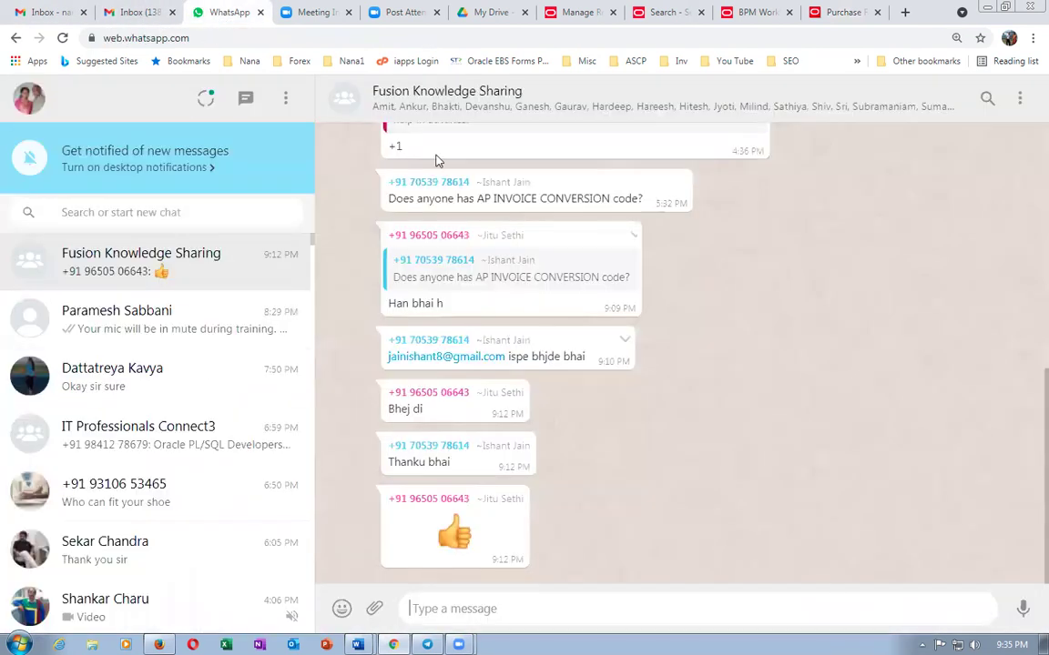
click(307, 11)
click(408, 13)
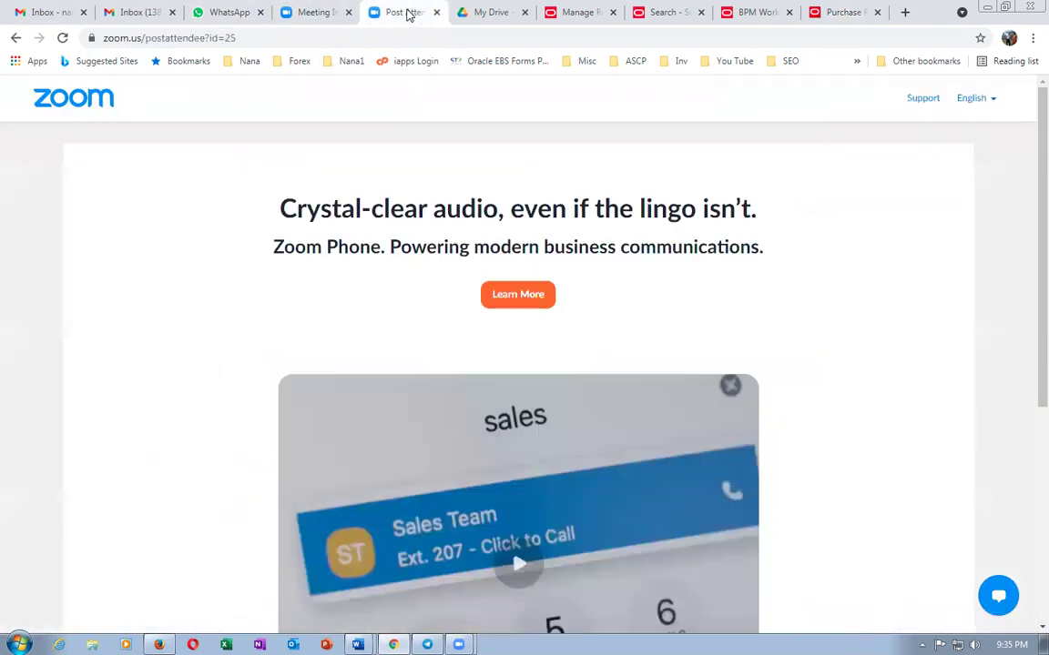
click(436, 12)
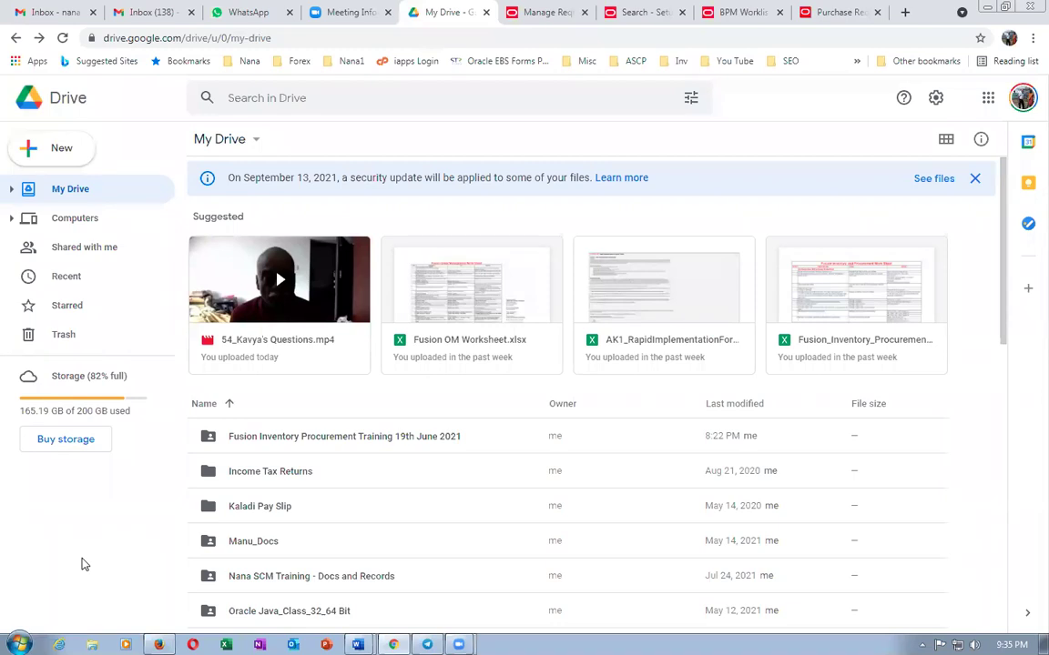
Review the Zoom, requisition approvals, setup search and Worklist tabs, ending on requisition 1012's approval flow.
click(302, 14)
click(544, 12)
click(645, 13)
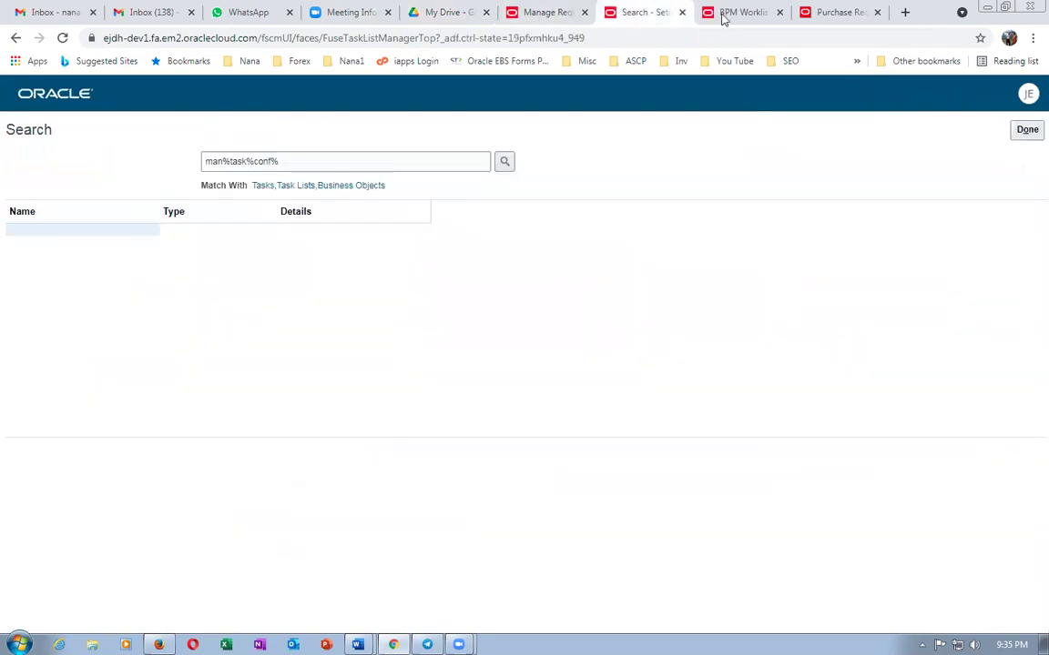
click(739, 12)
click(819, 12)
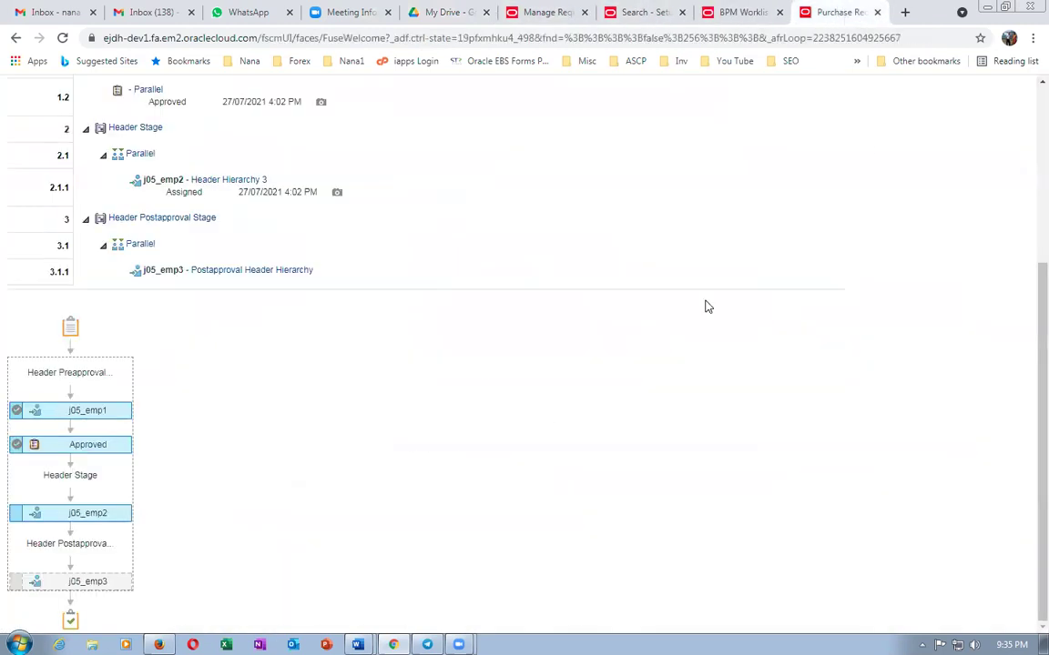